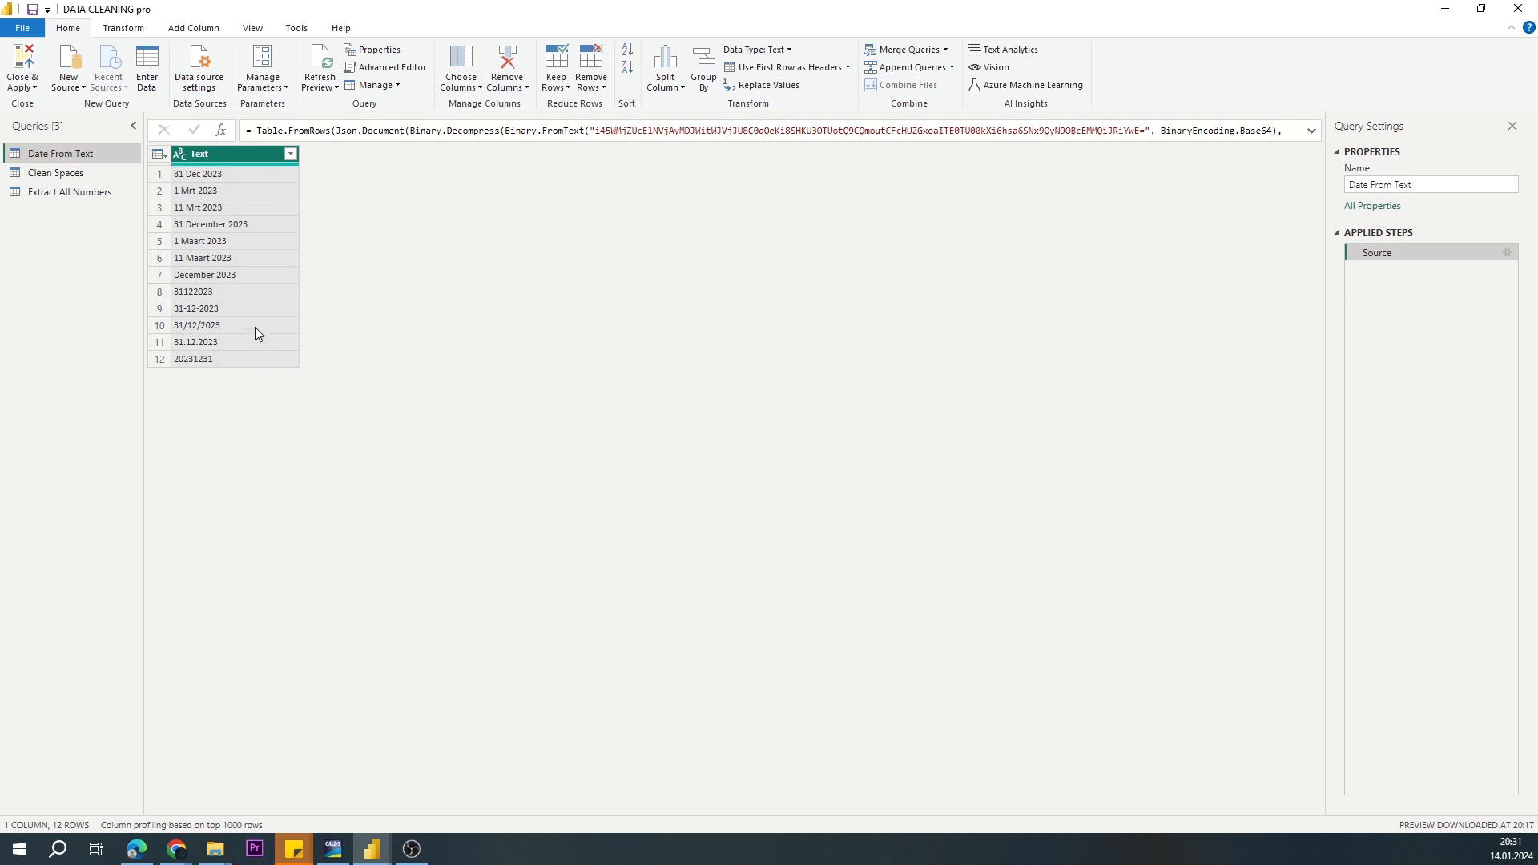
Step: Look through the Clean Spaces and Extract All Numbers queries, and return to the Date From Text query
click(67, 178)
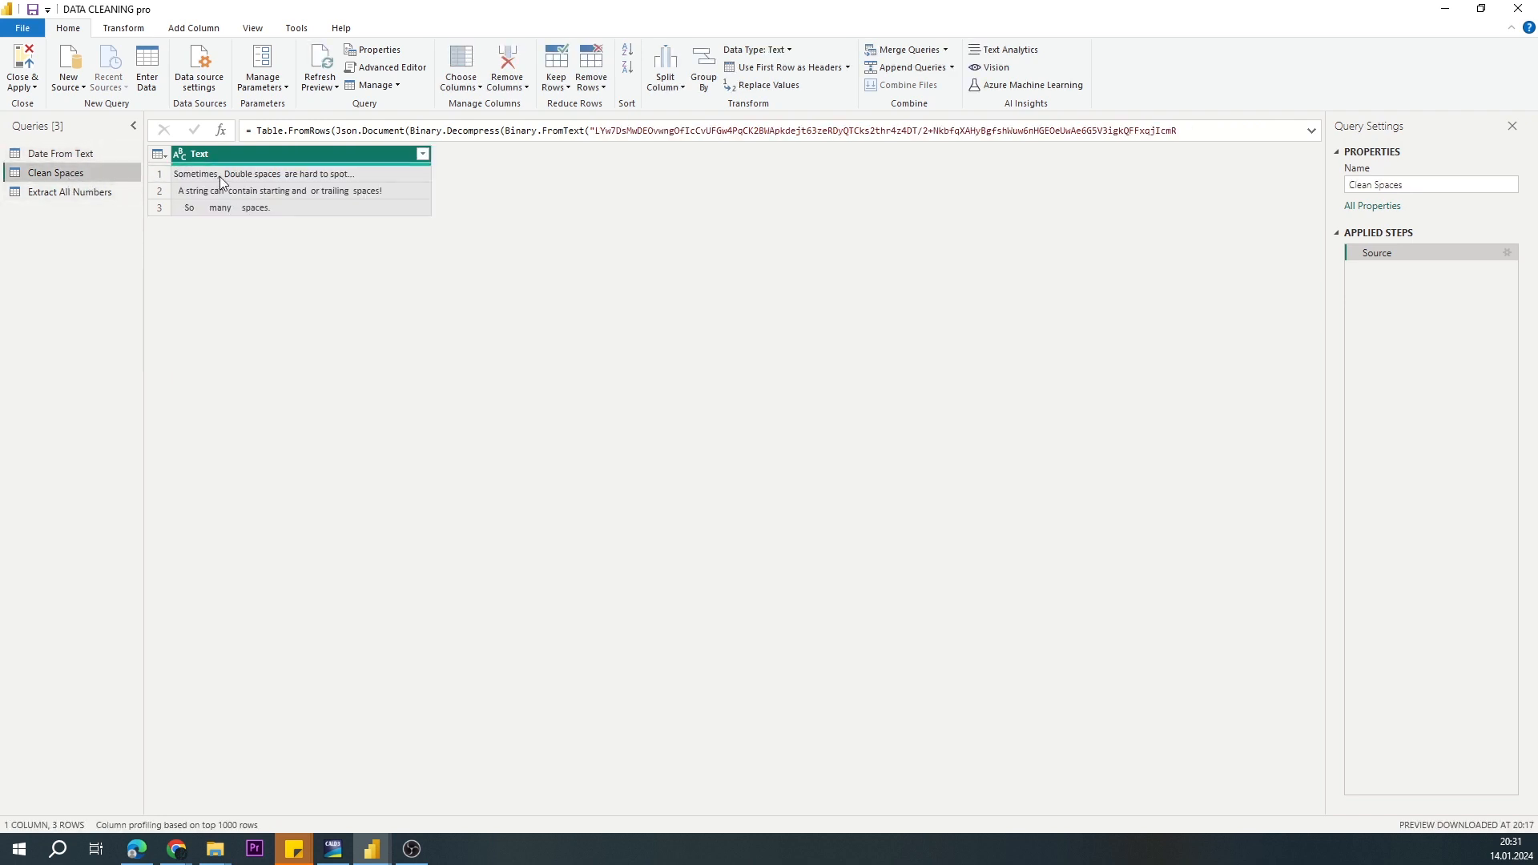
click(56, 194)
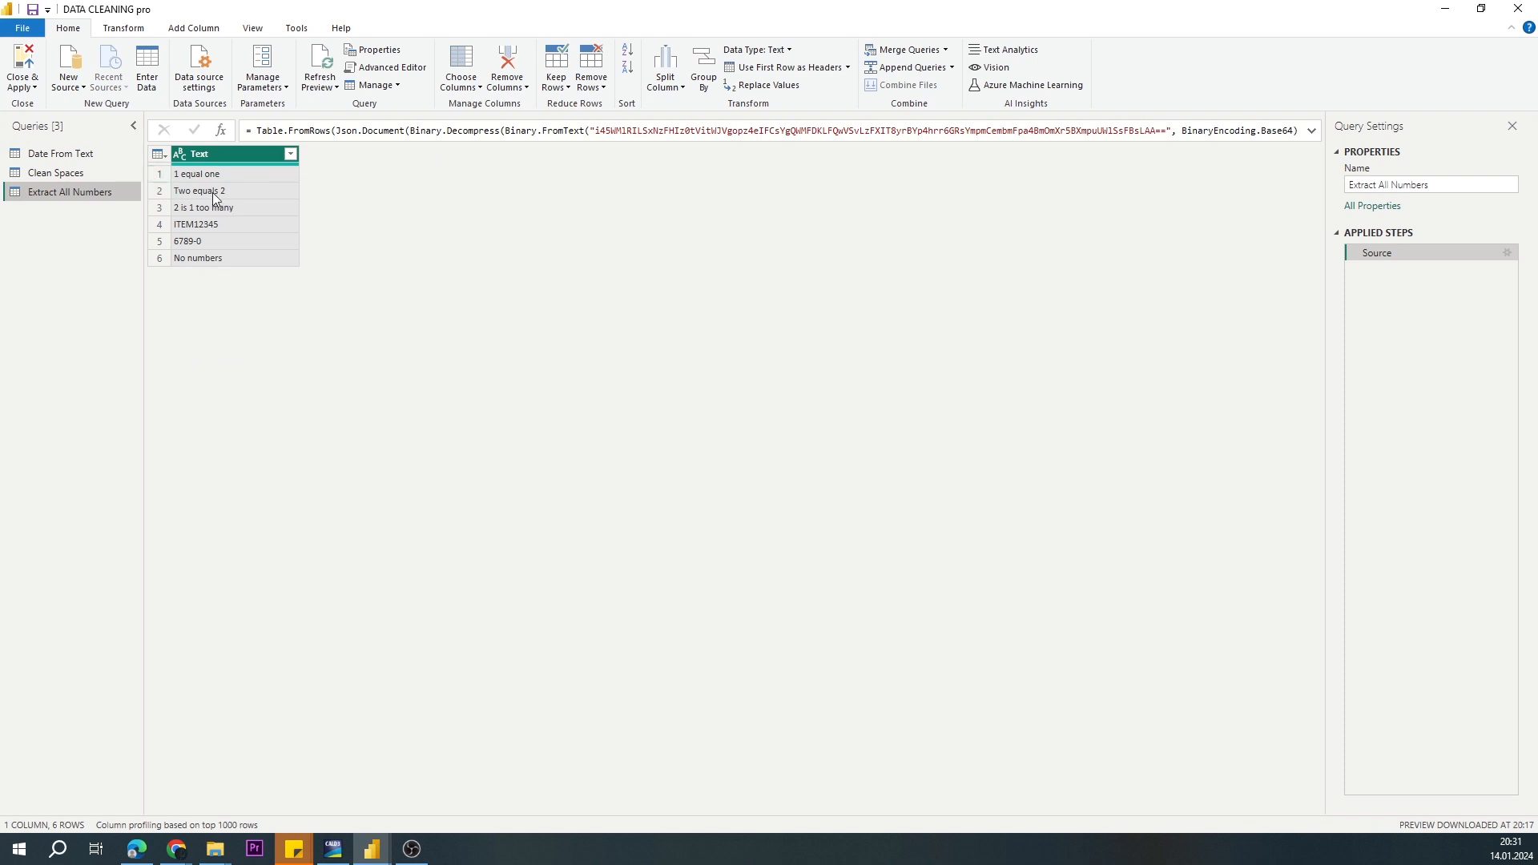
click(80, 154)
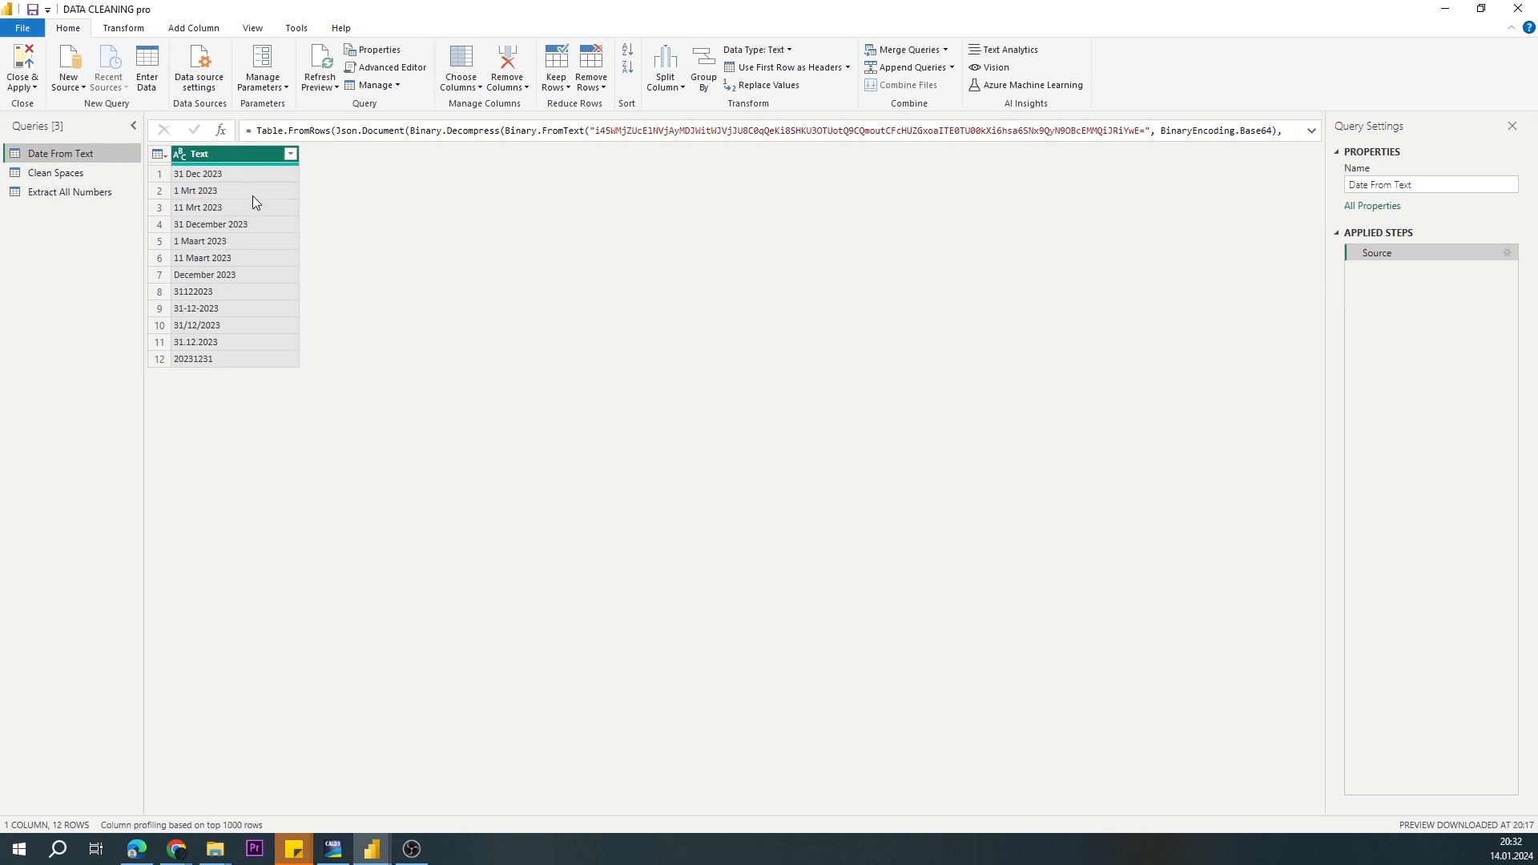
Step: Add a column of dates parsed from the Text column
click(193, 28)
click(634, 83)
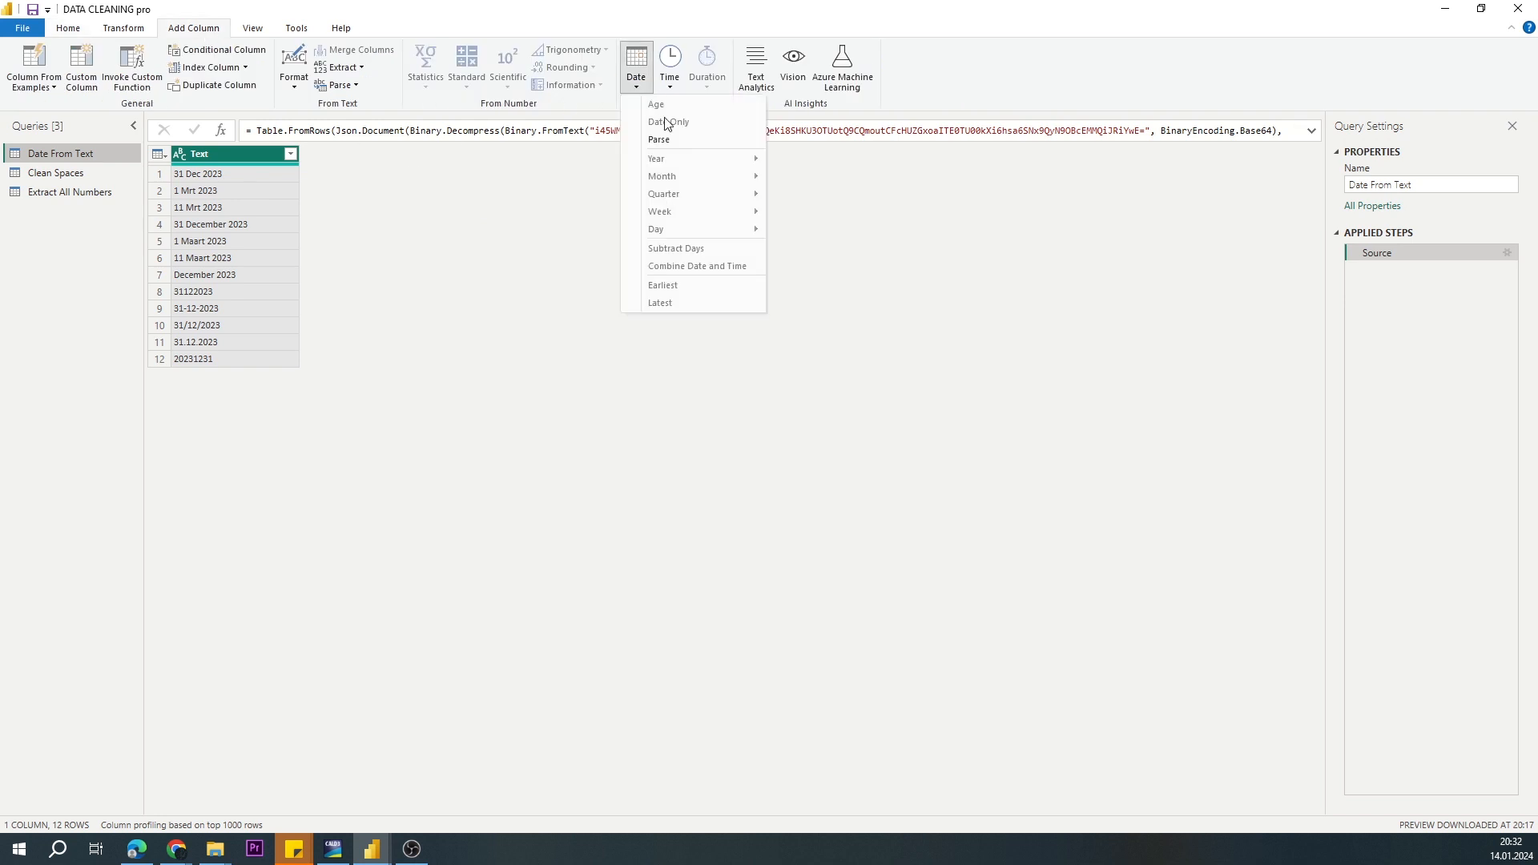
click(662, 137)
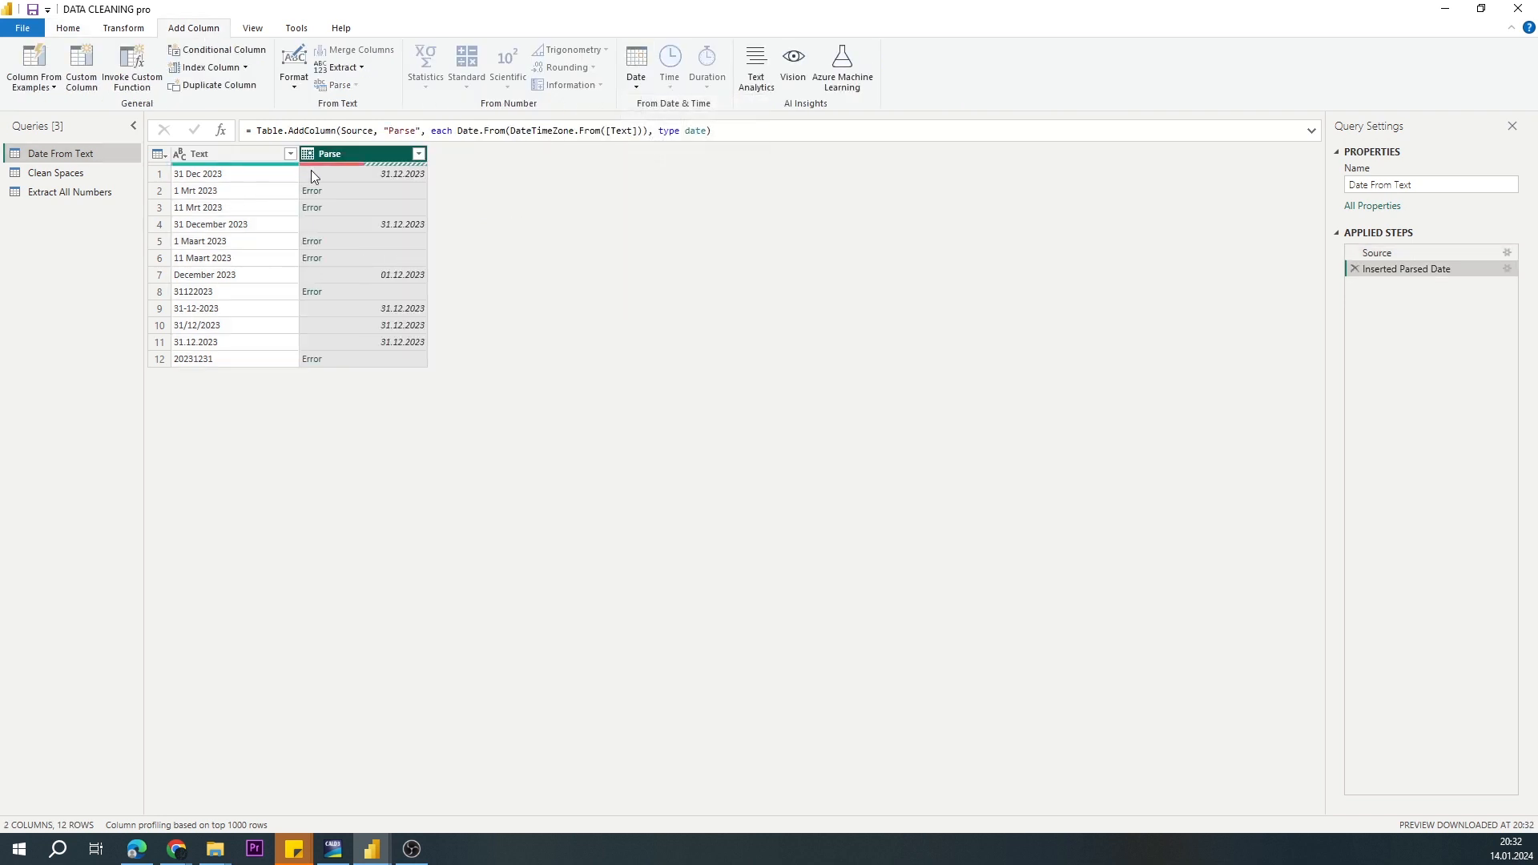
Step: Examine individual Text values against the Parse column to see which date formats are converted
click(191, 175)
click(190, 230)
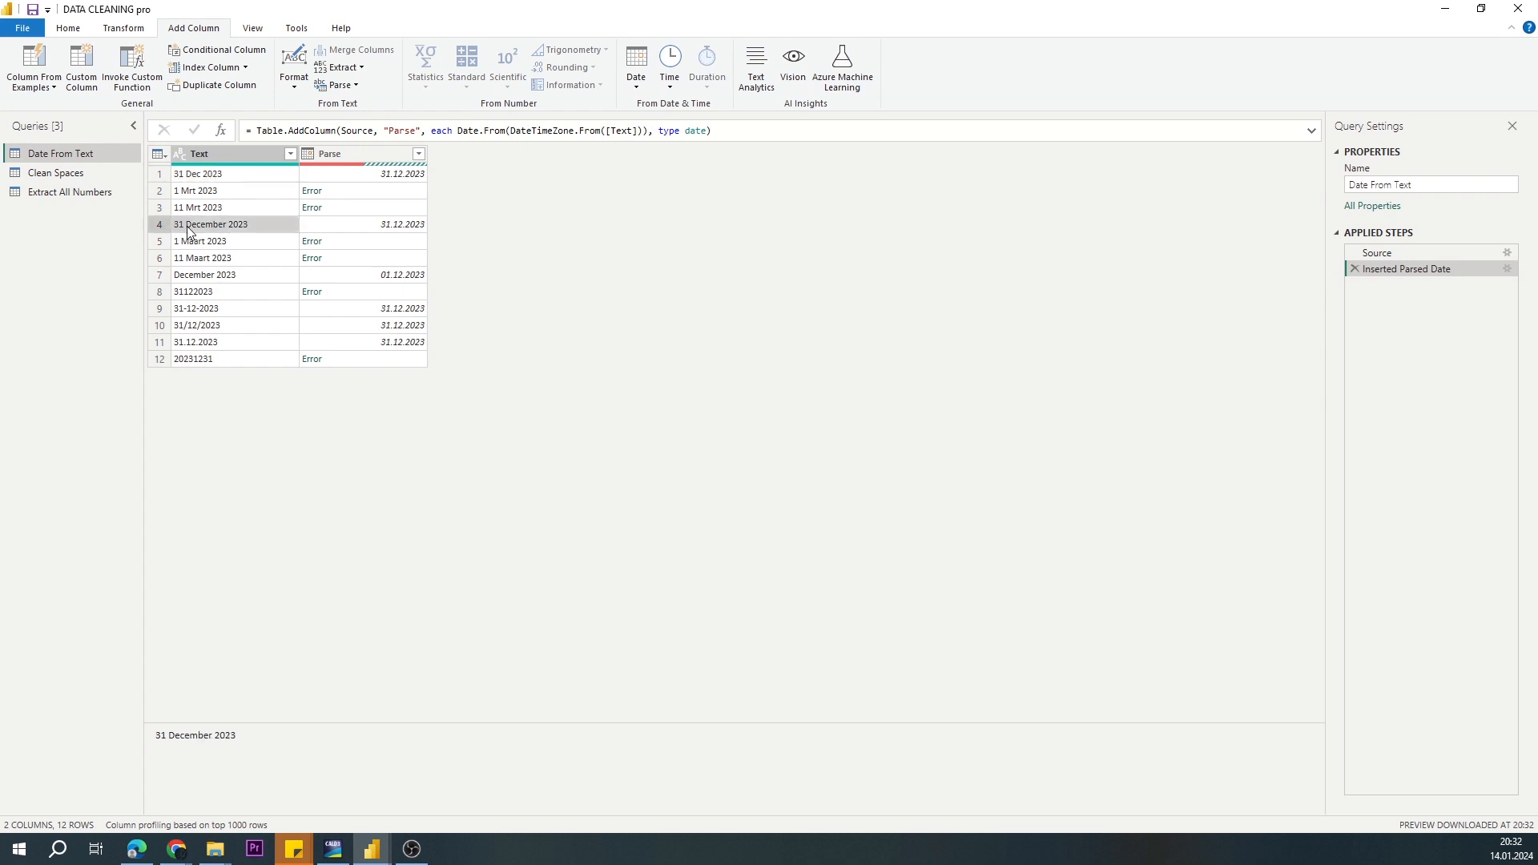
click(331, 232)
click(222, 280)
click(242, 308)
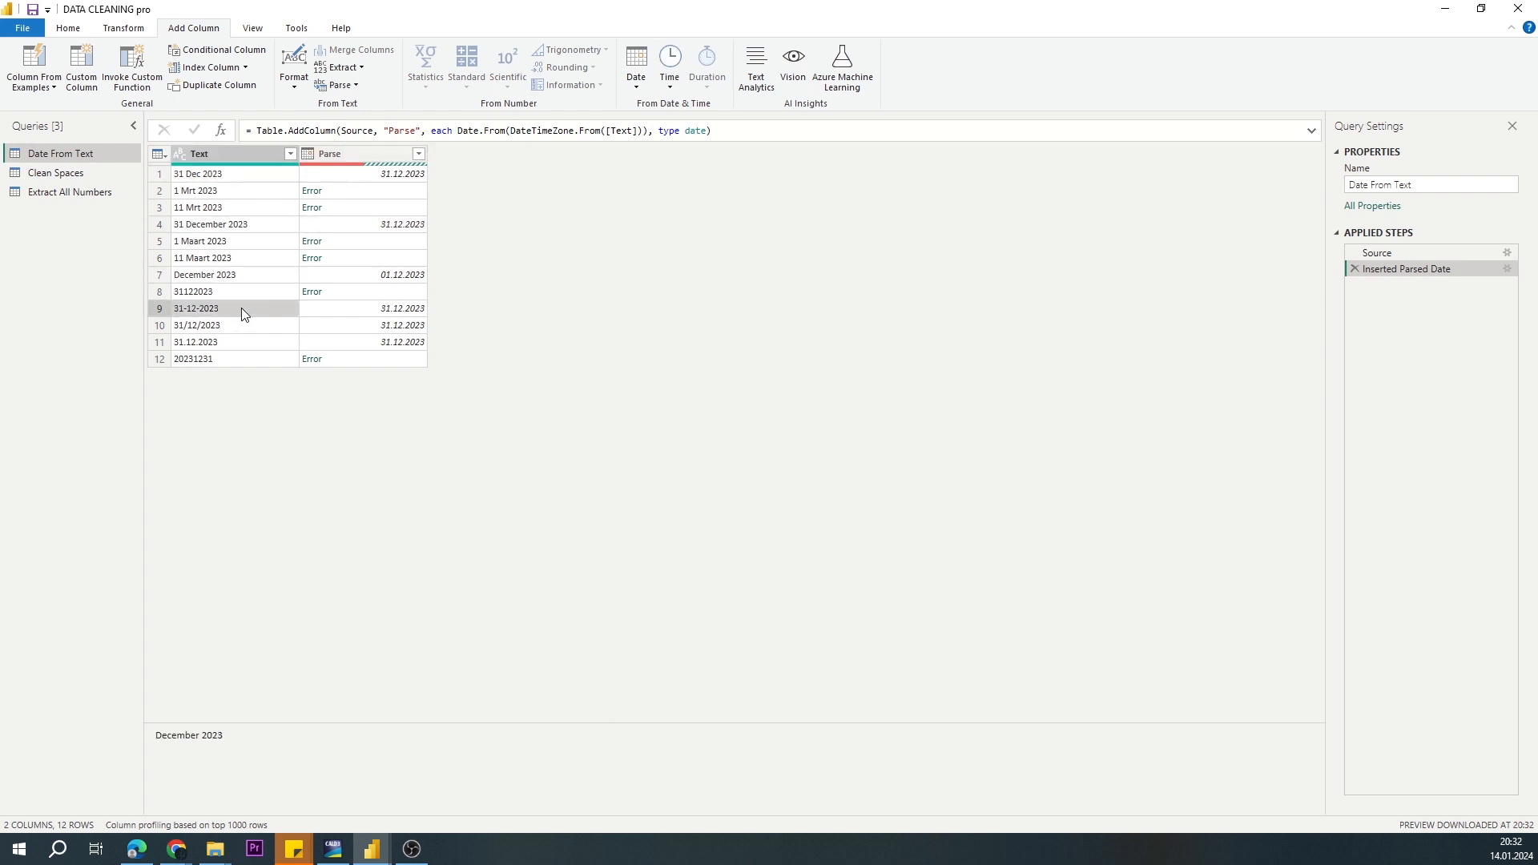
click(237, 325)
click(226, 344)
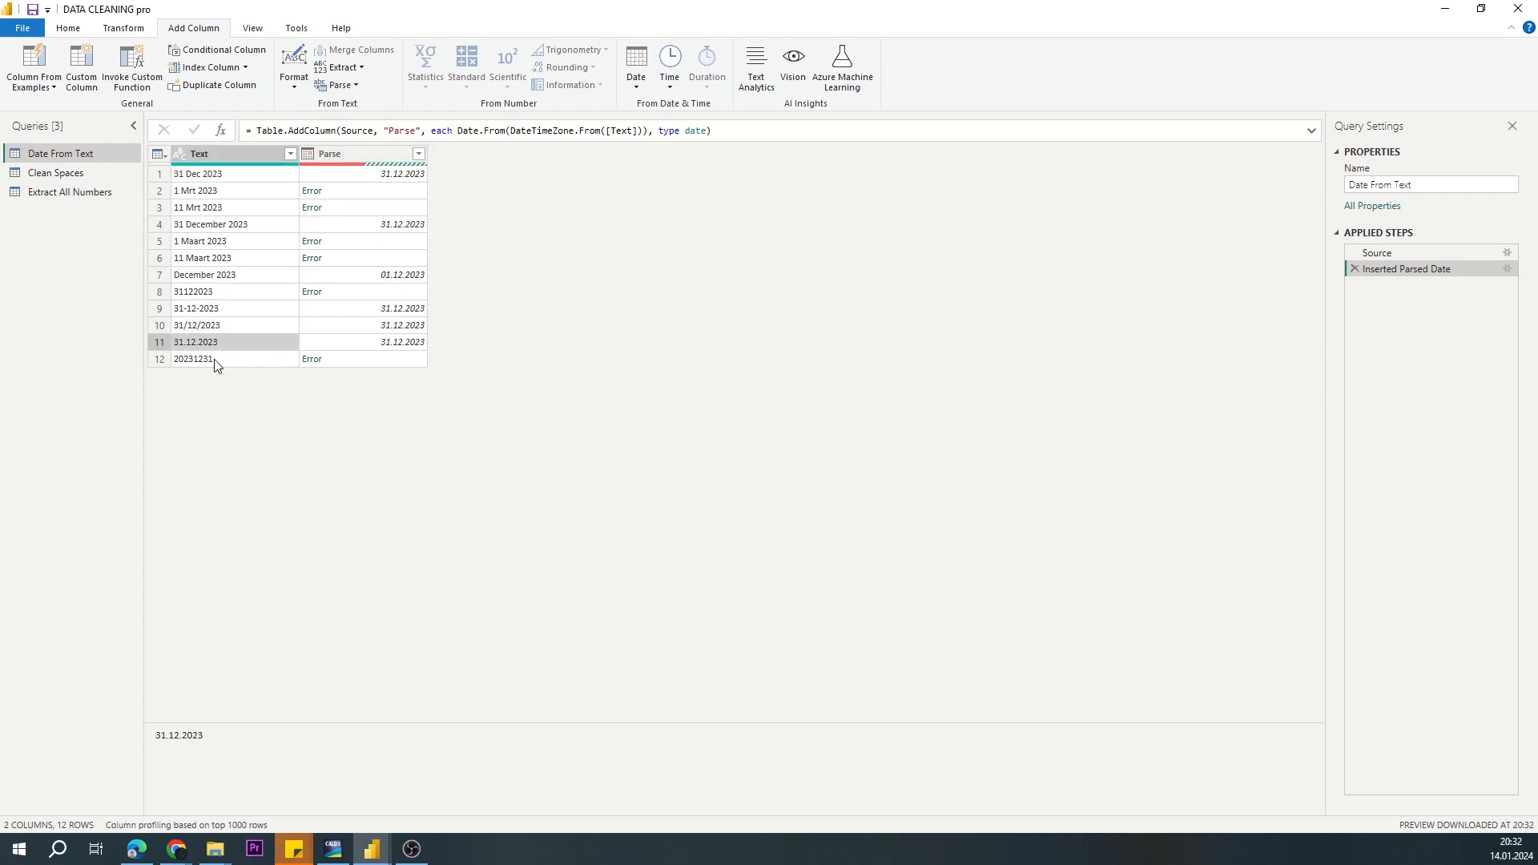
click(226, 293)
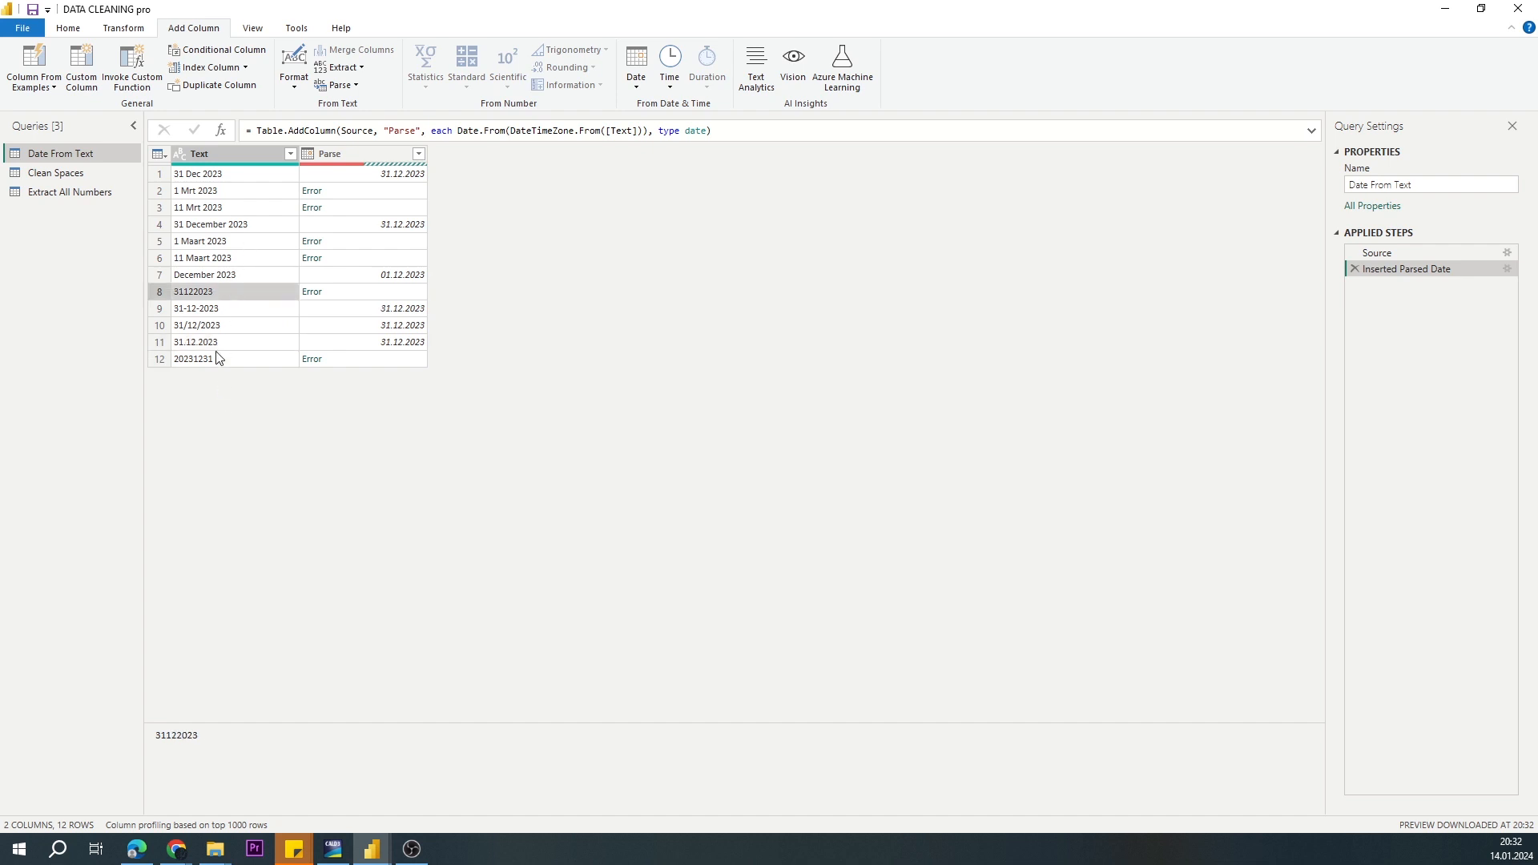
click(217, 358)
click(229, 259)
click(232, 241)
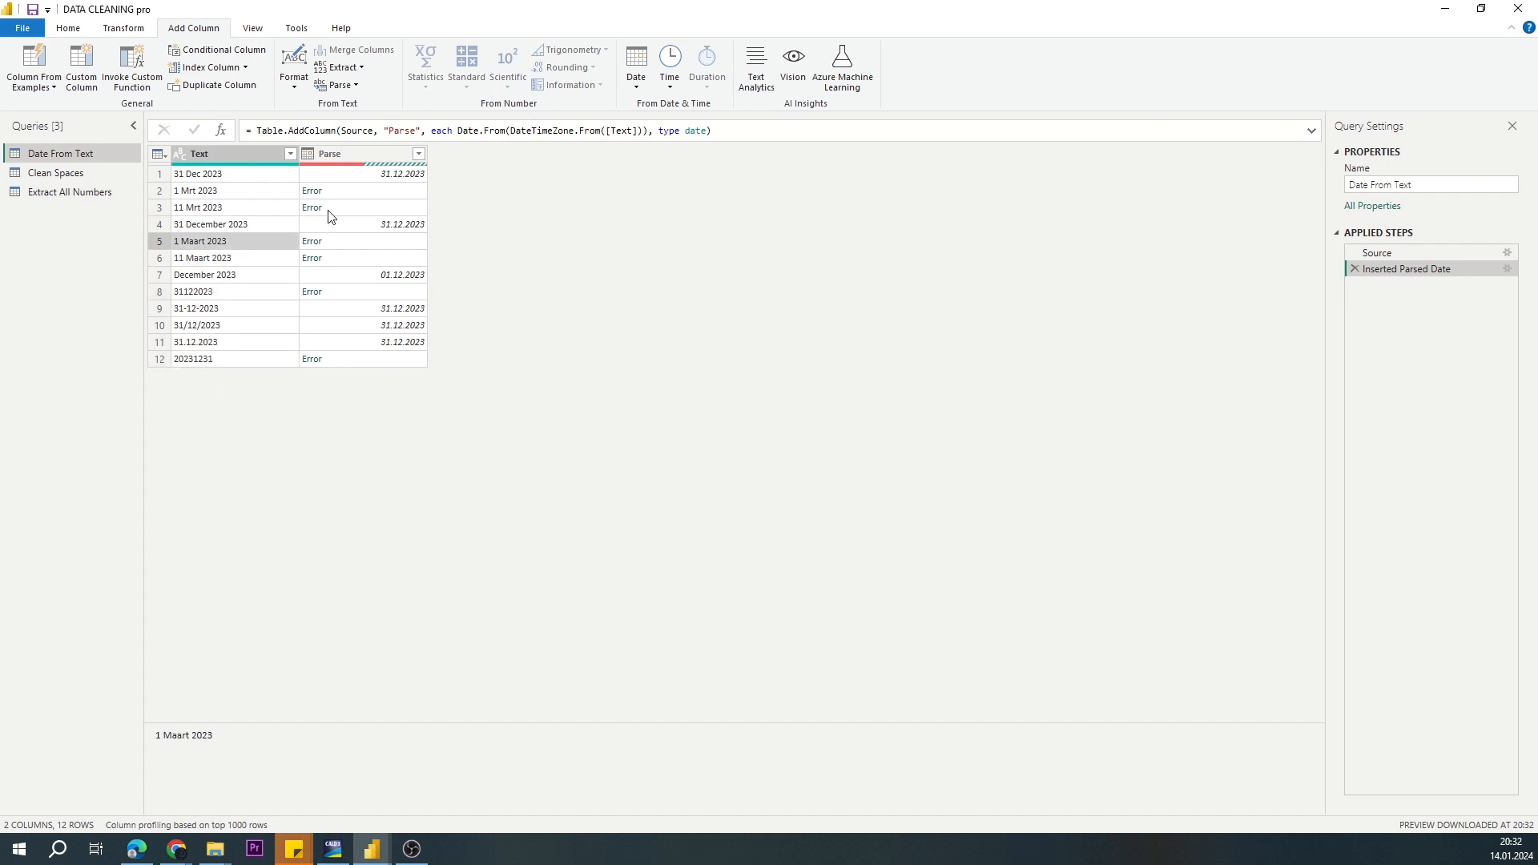
Step: Expand the formula of the parsed date step and change the new column's name to Solution
click(1311, 131)
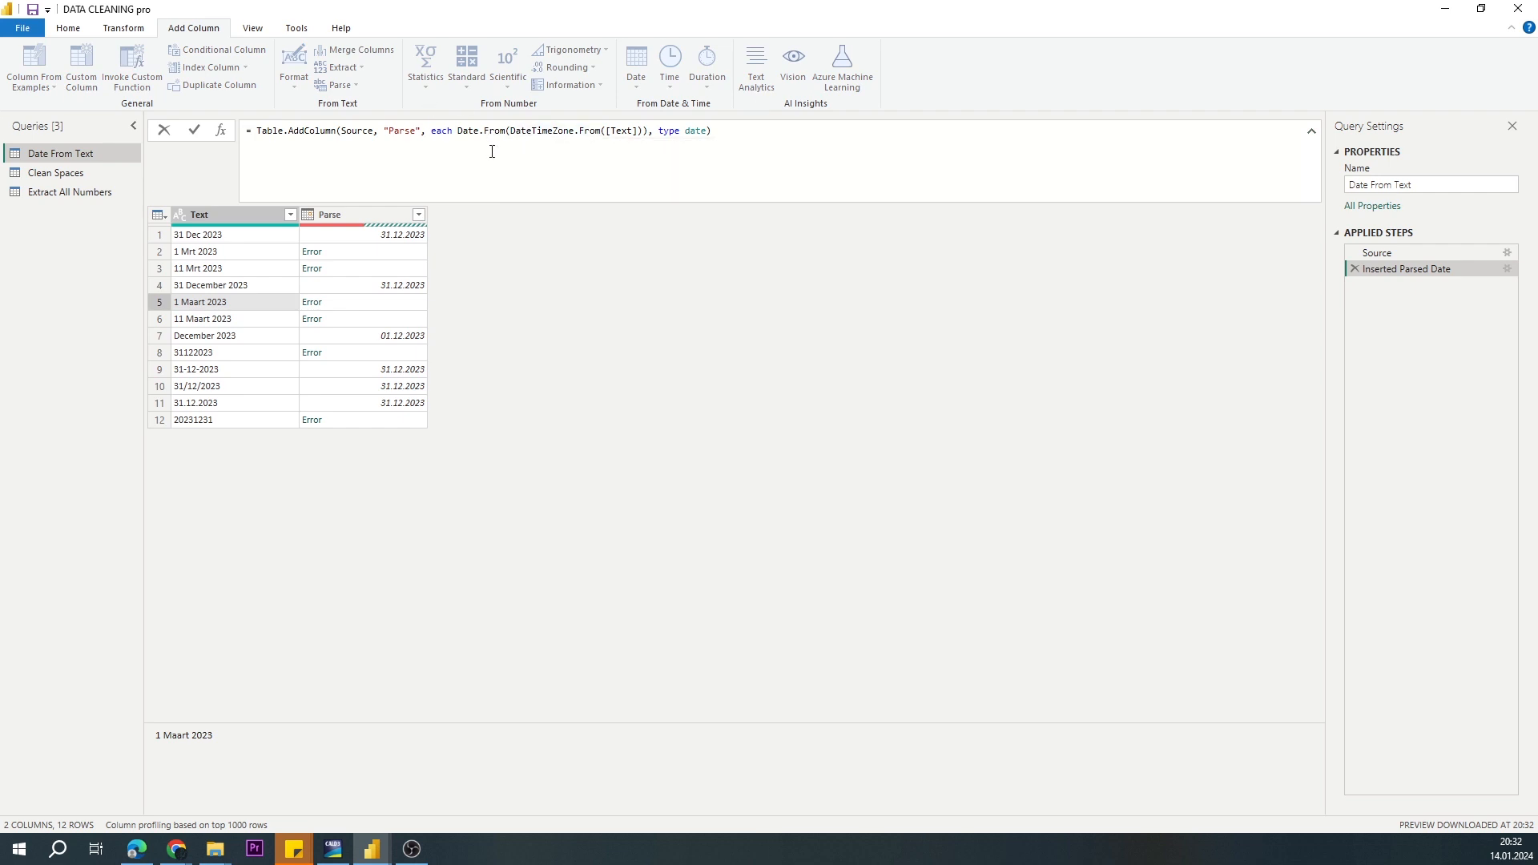
double_click(402, 131)
text(Да)
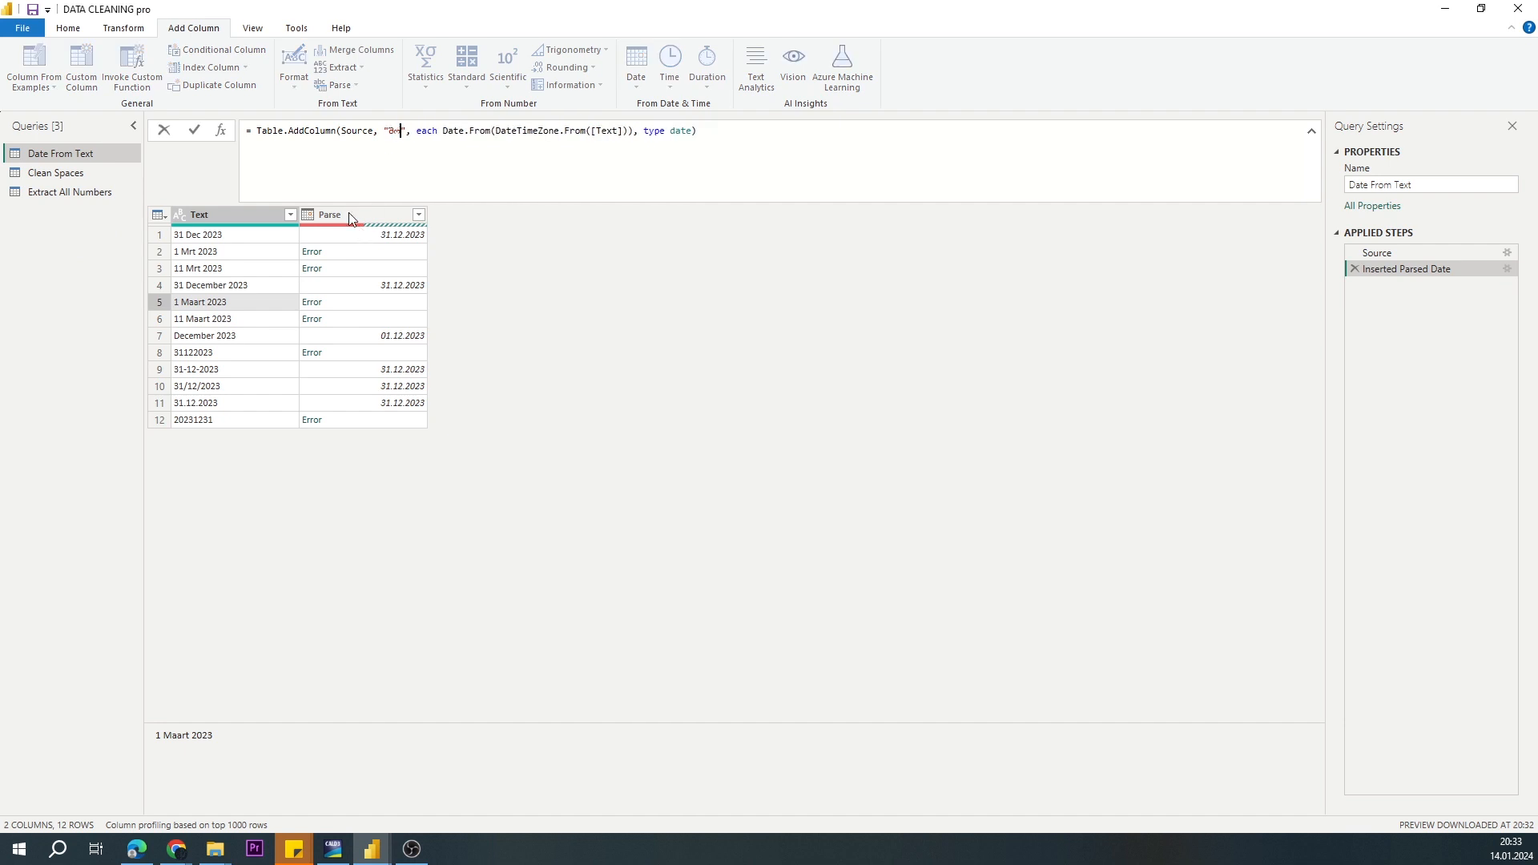
key(BackSpace)
key(BackSpace)
text(Solution)
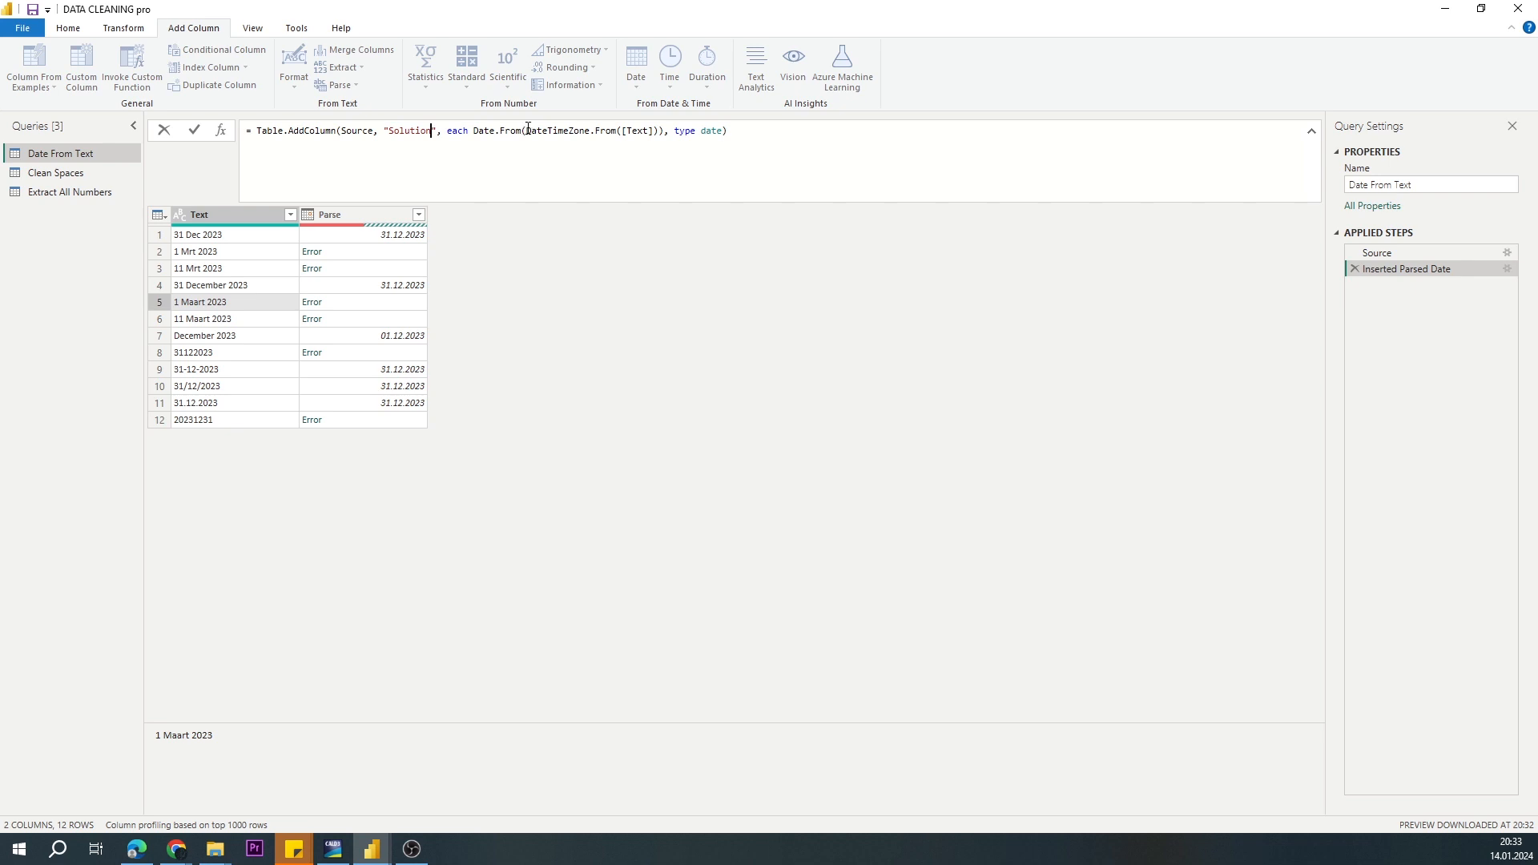
Step: Remove DateTimeZone.From from the Solution formula so it uses Date.From([Text]), and apply it
drag(526, 131, 622, 131)
key(Delete)
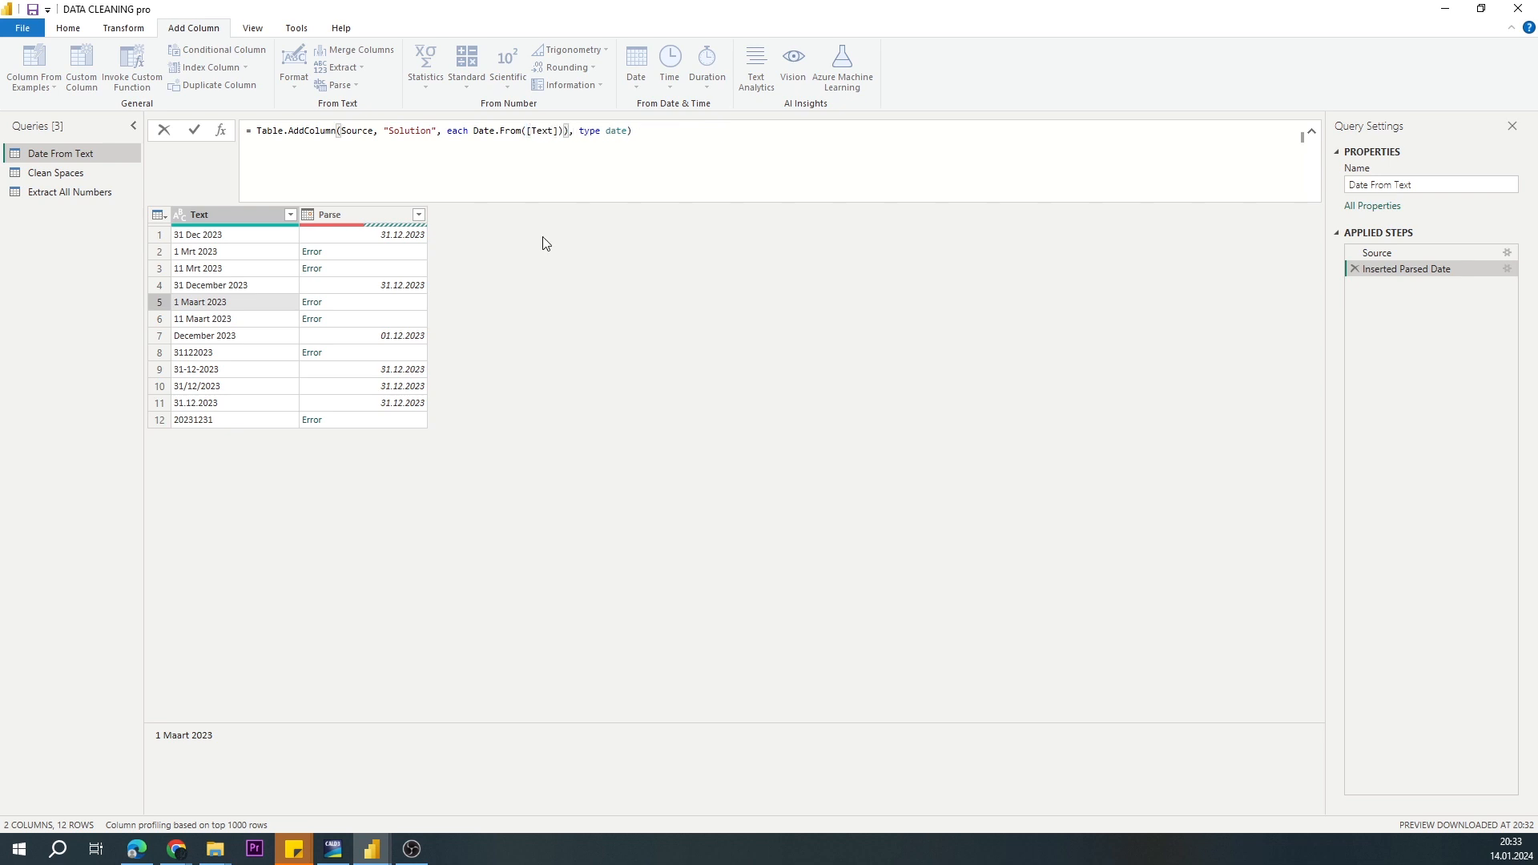
key(BackSpace)
click(194, 130)
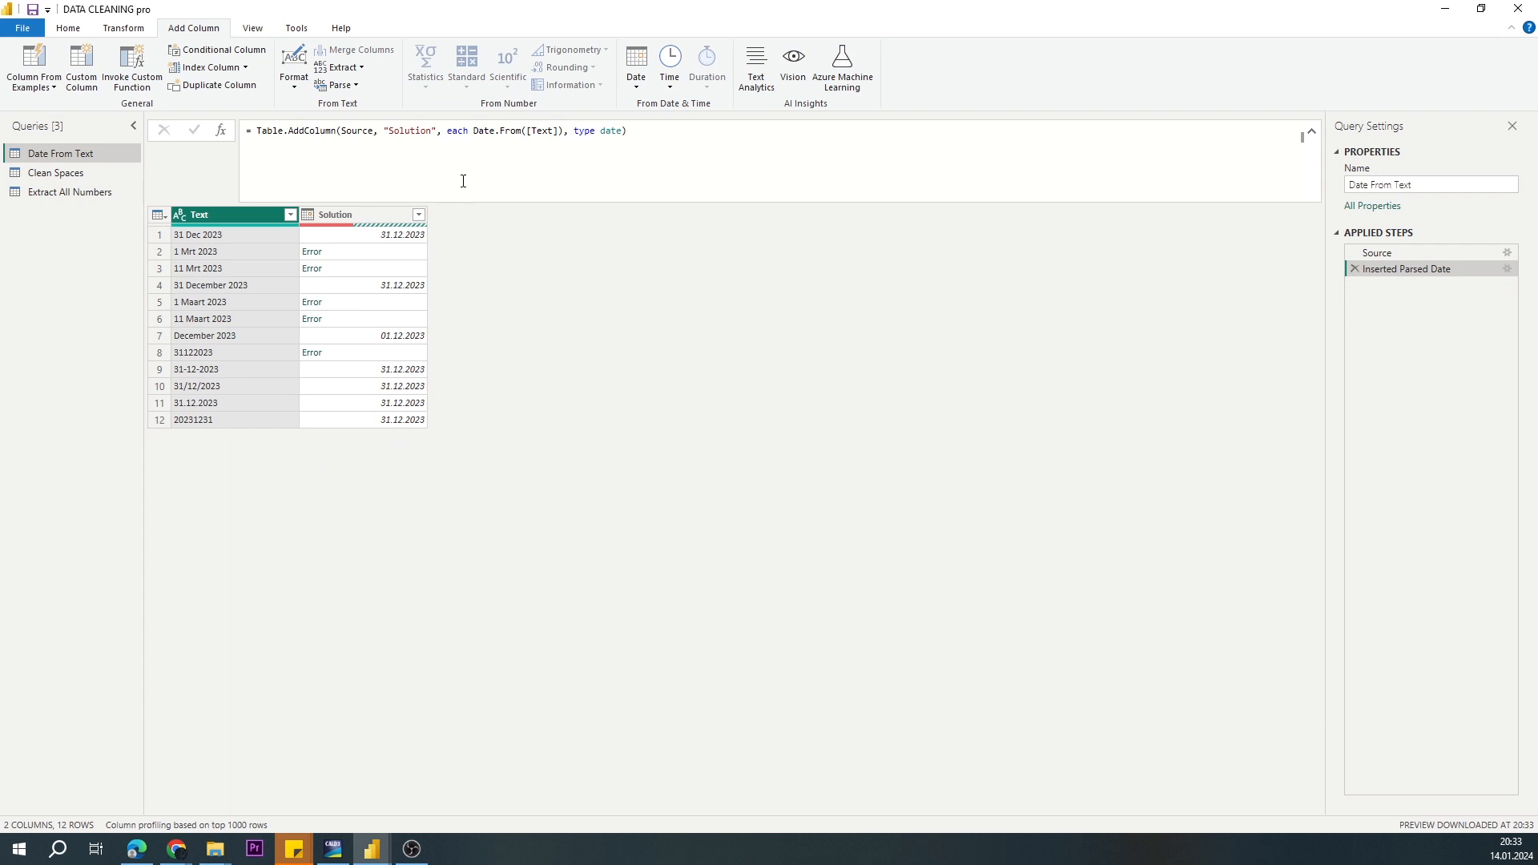
Step: Extend the Solution formula to Try Date.From([Text]) otherwise Date.FromText([Text],[Format ="ddMMyyyy"])
click(657, 129)
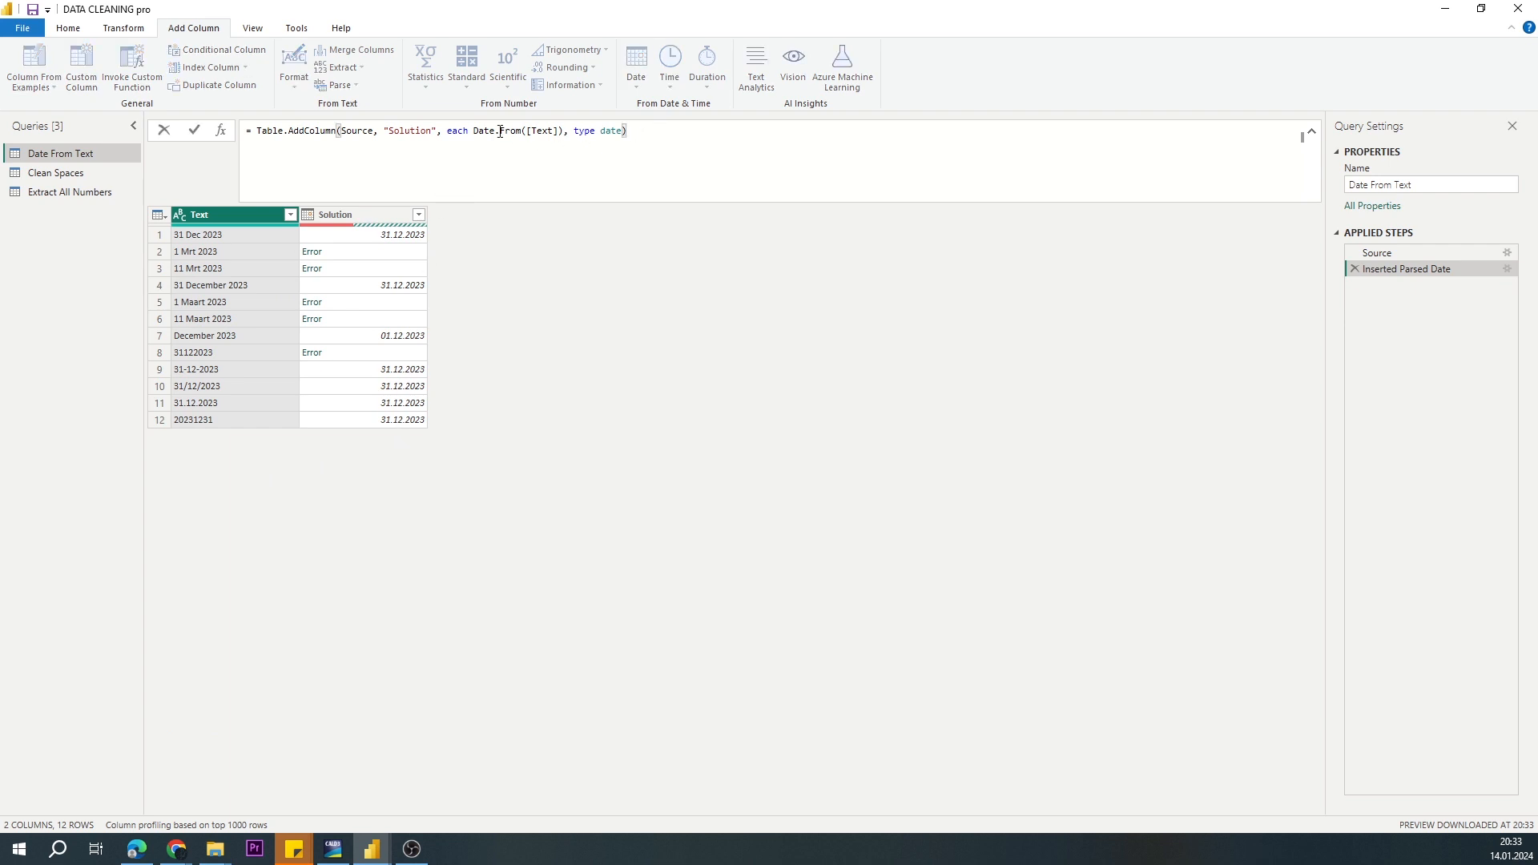
click(471, 132)
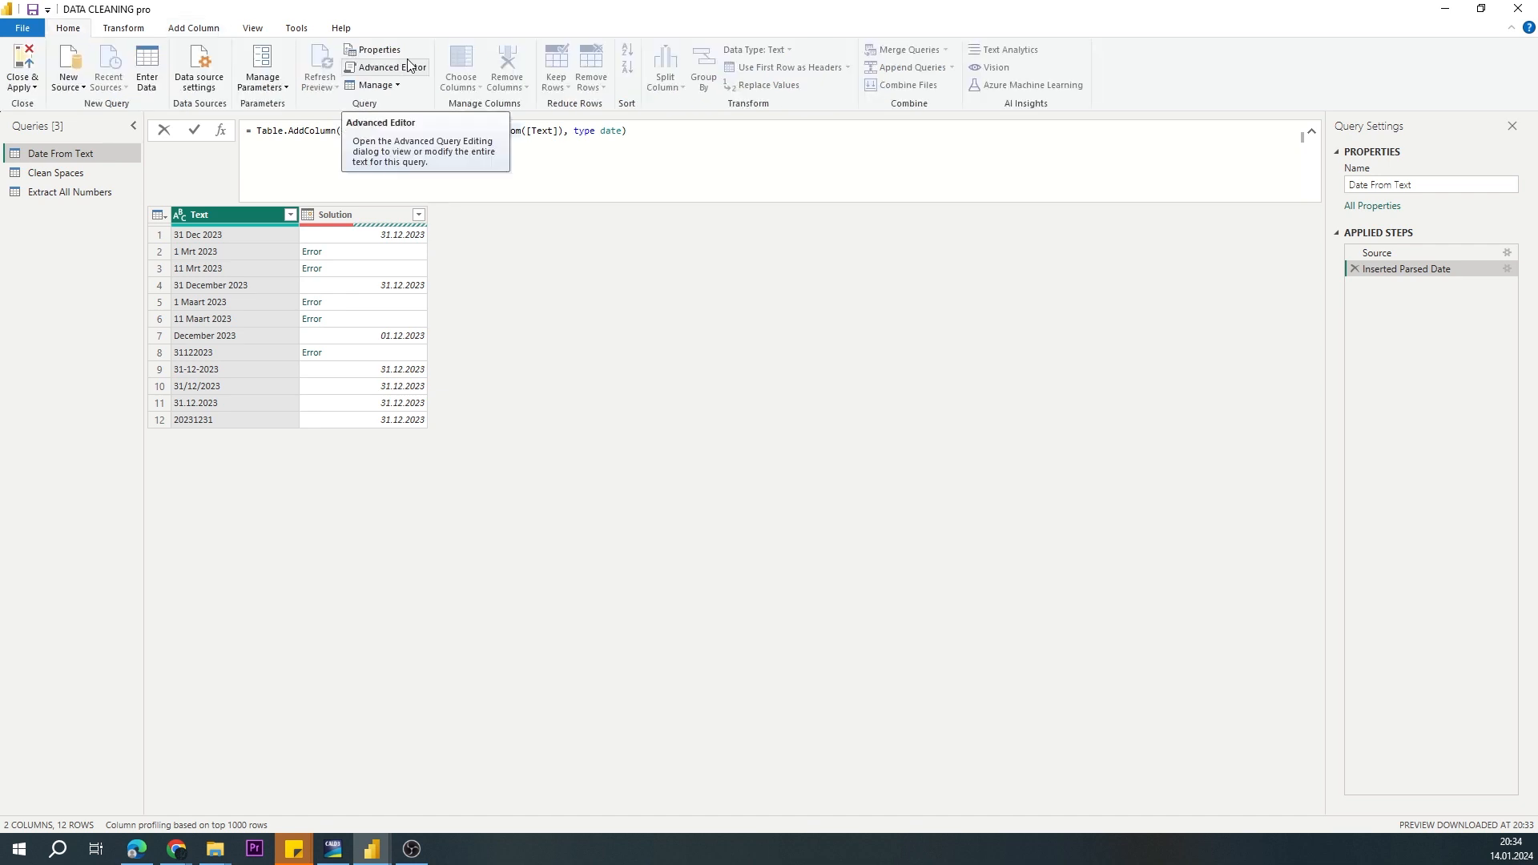
text(Try)
click(584, 130)
text(otherwise)
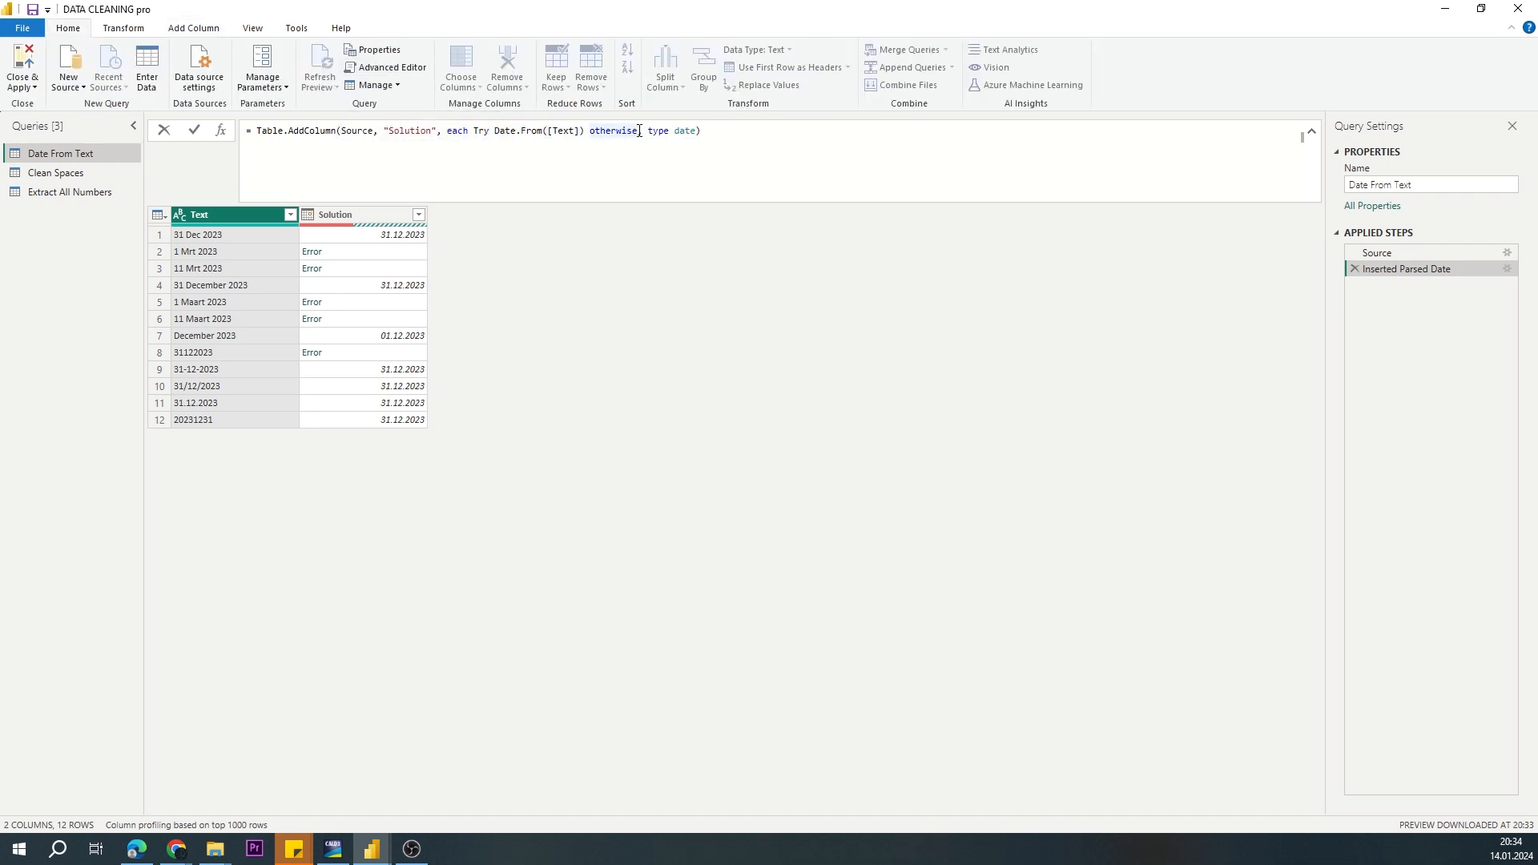
text( Date.FromText()
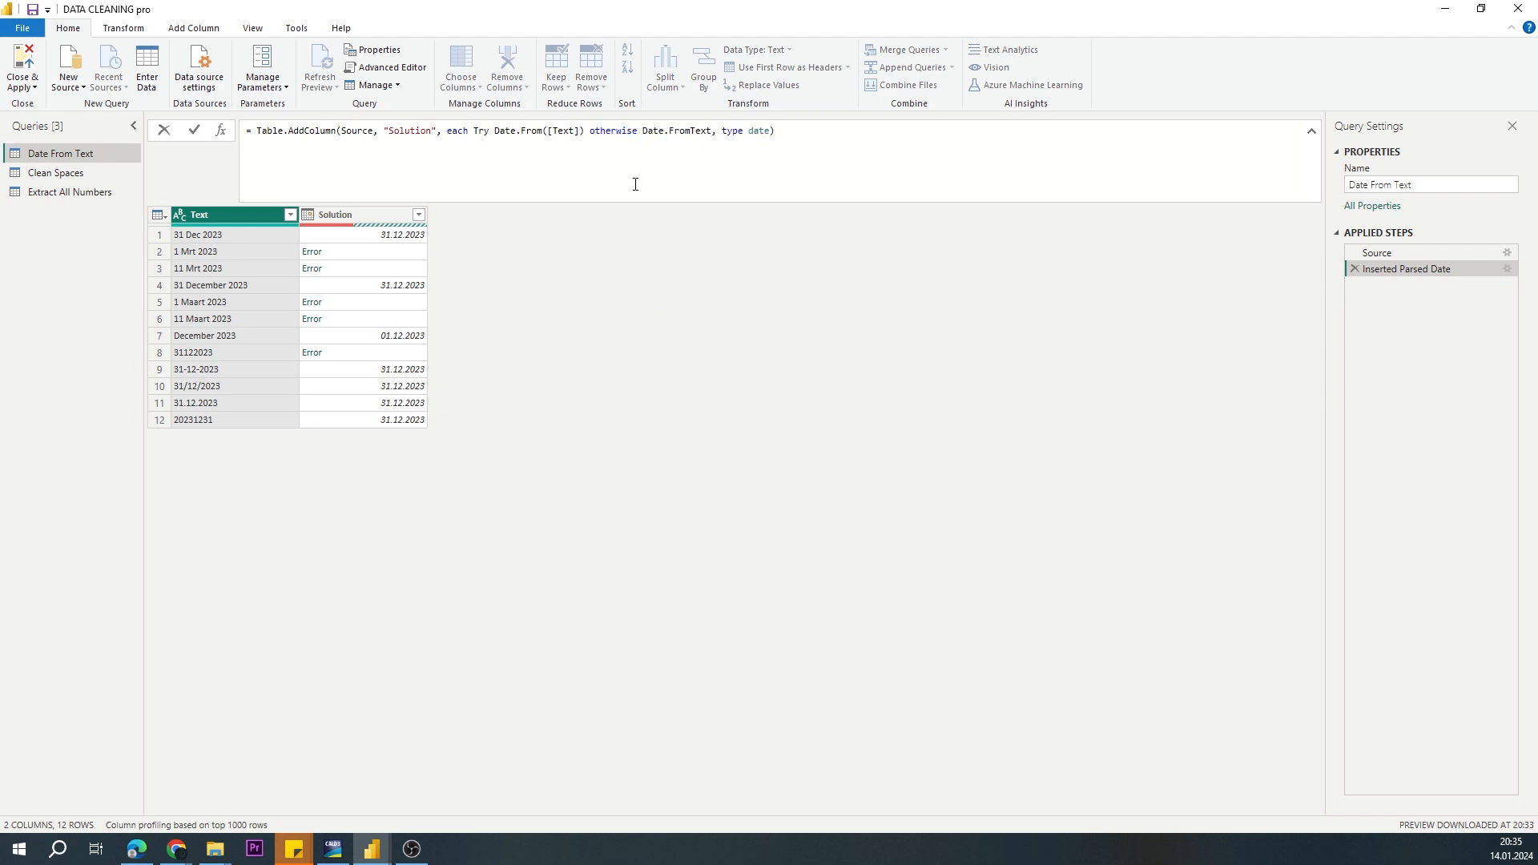
text([Text],[Format ="ddMMyyyy")
Step: Review both parts of the try otherwise expression and apply the formula with try in lowercase
double_click(612, 129)
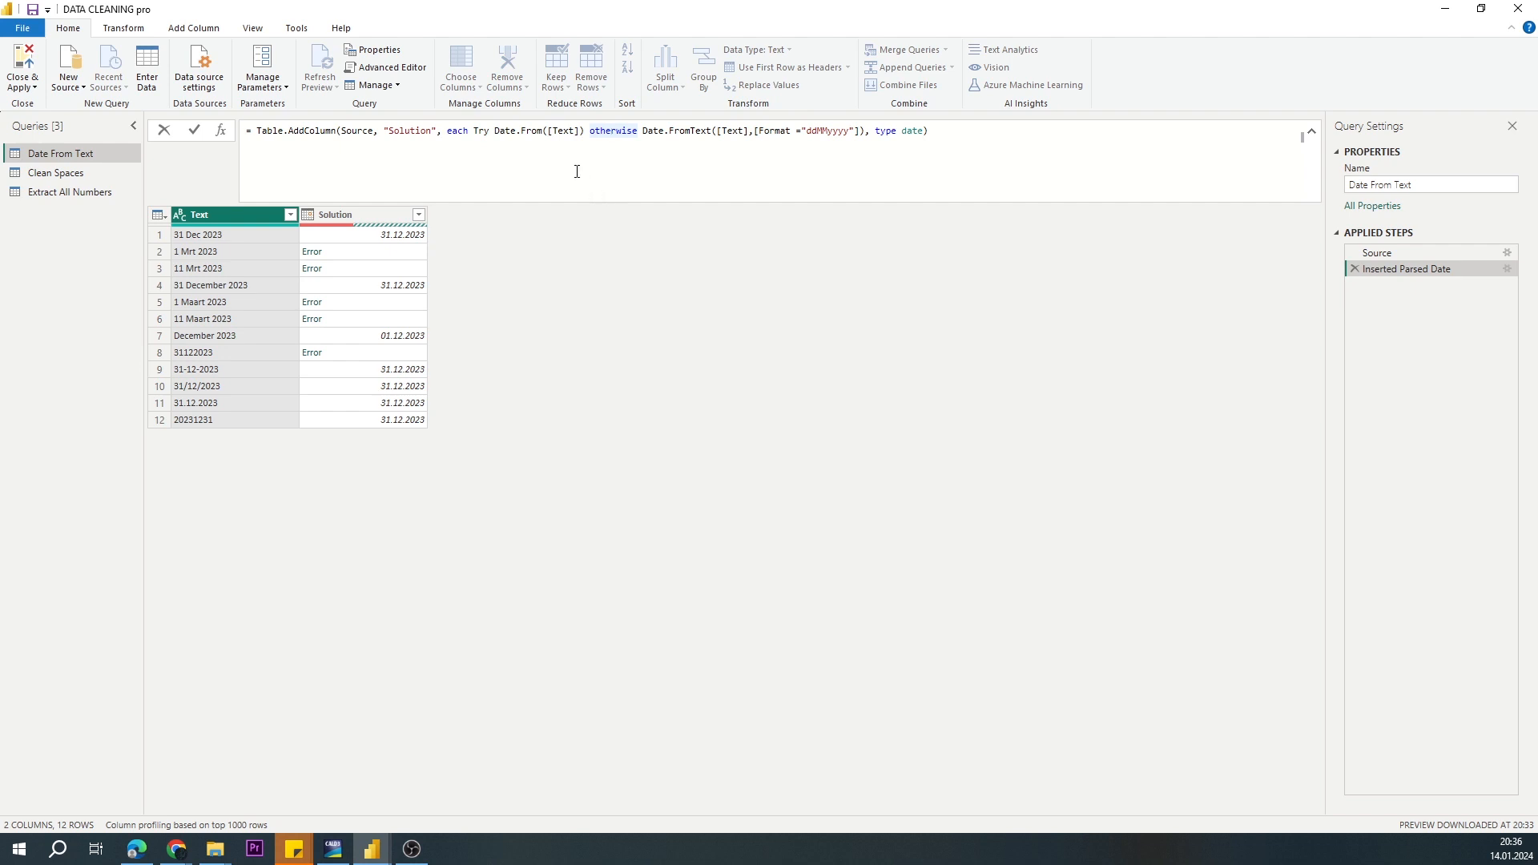
drag(471, 129, 584, 130)
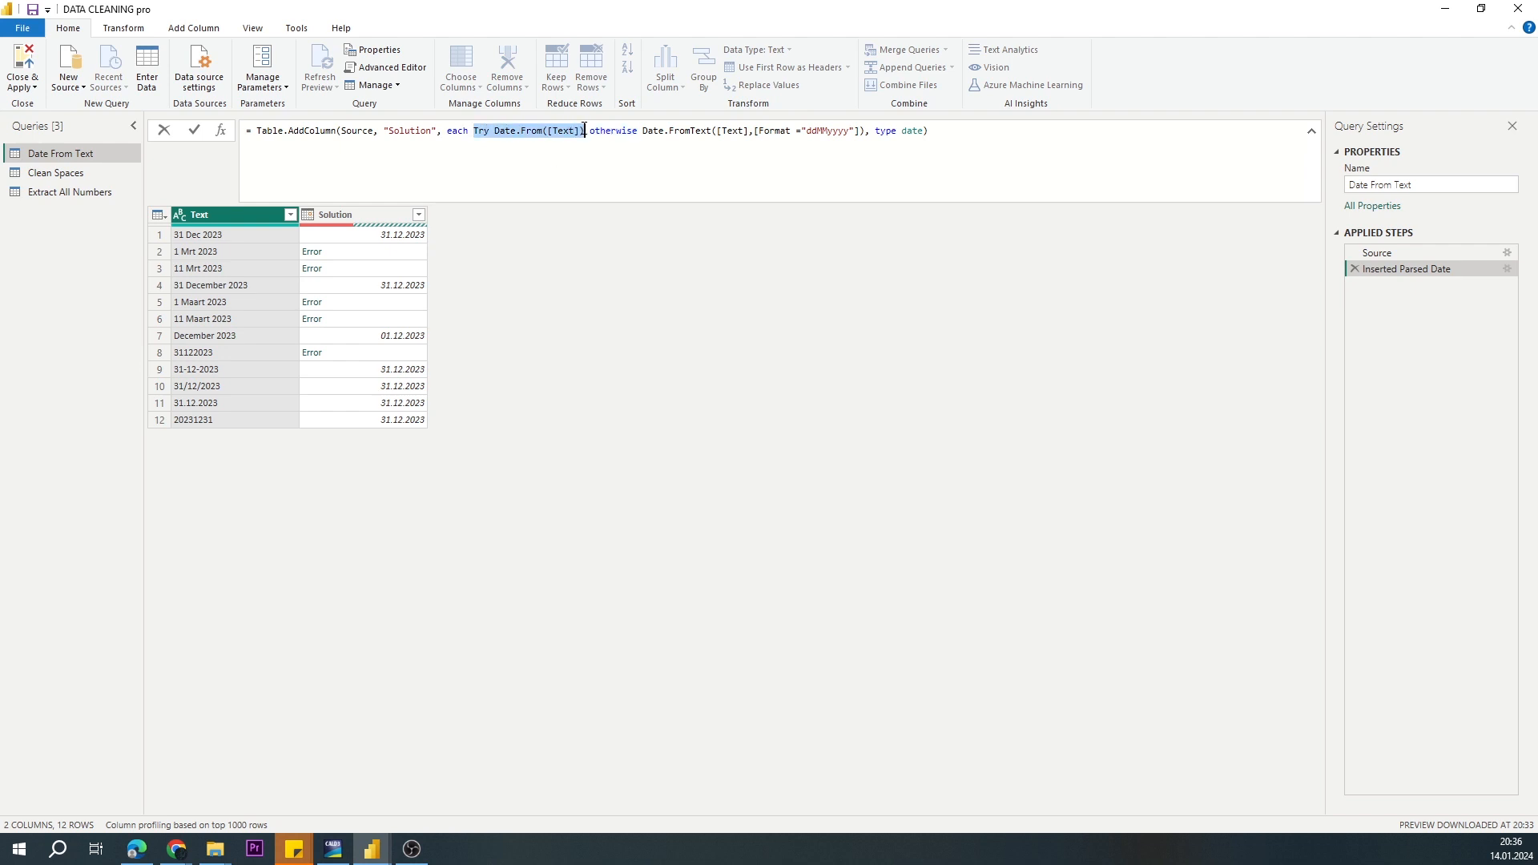
drag(642, 130, 864, 135)
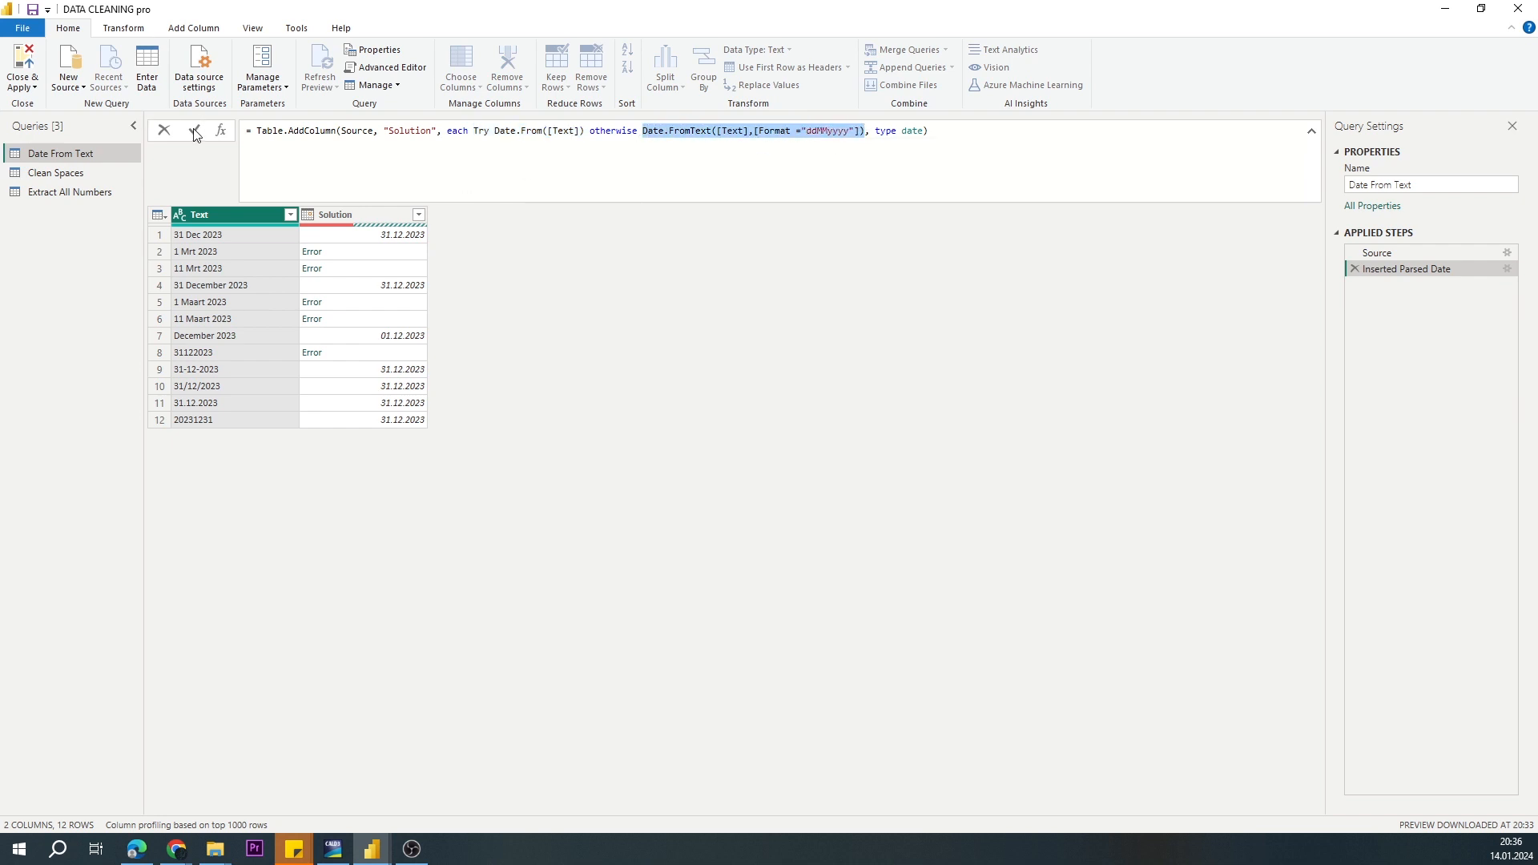
key(Return)
click(493, 145)
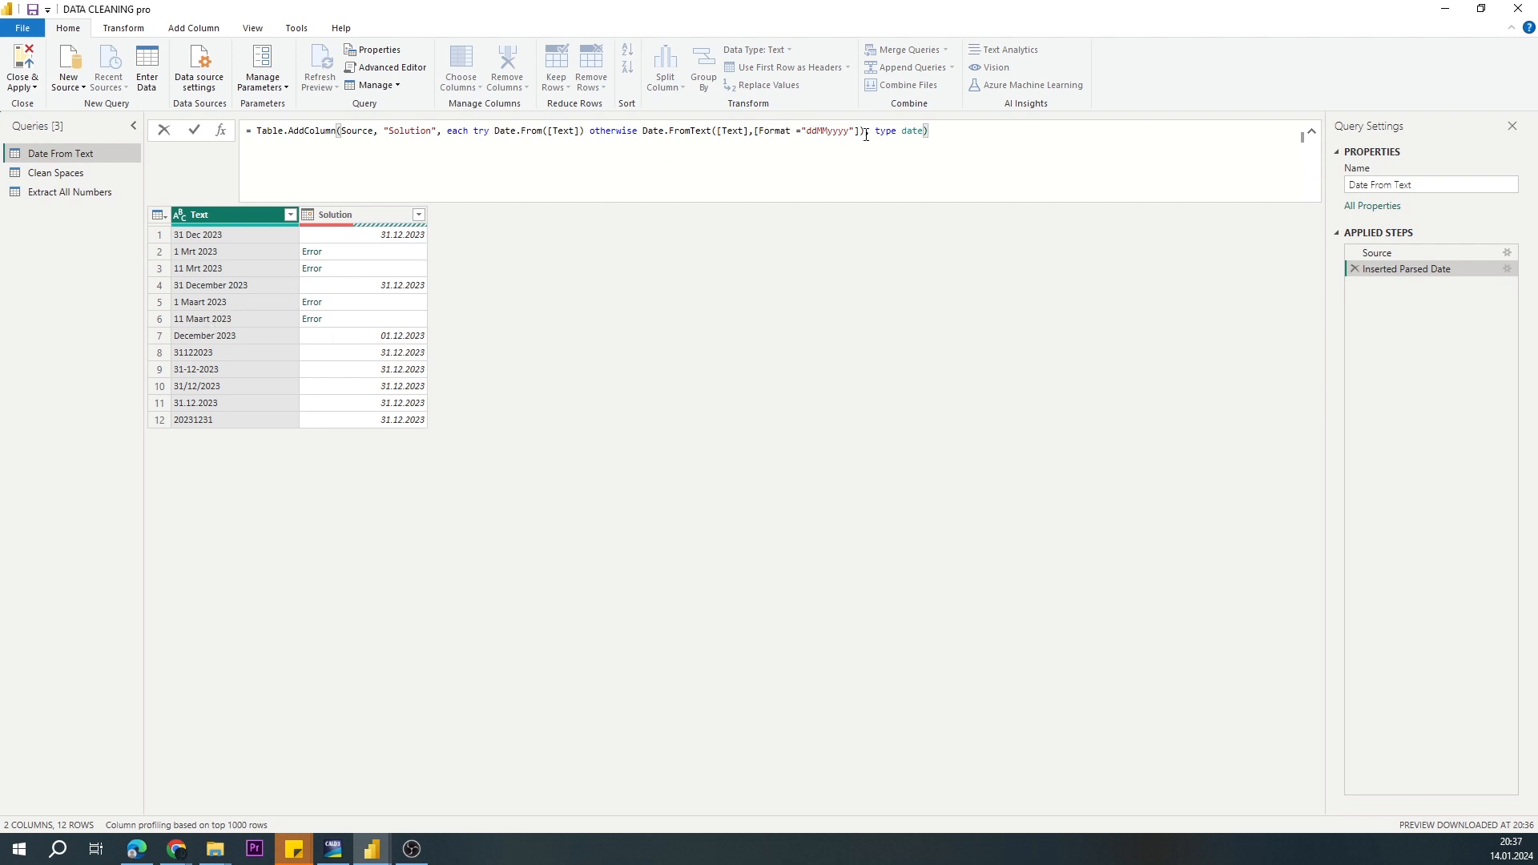
Step: Open the Date From Text query in the Advanced Editor and enlarge its text and window
click(362, 69)
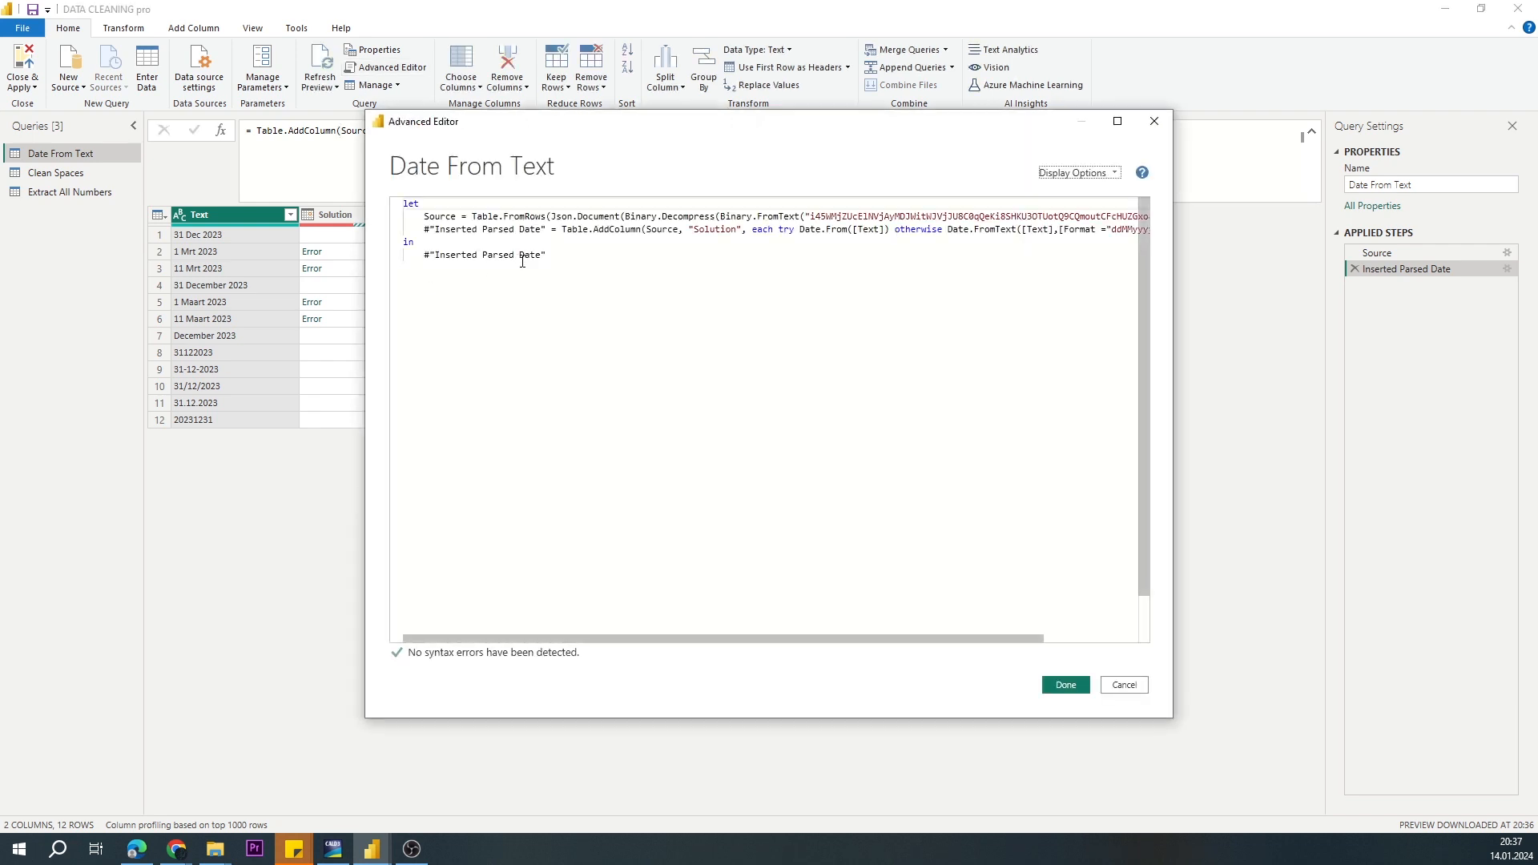
scroll(560, 262, down, 2)
scroll(560, 261, up, 2)
key(ctrl+shift+plus)
key(ctrl+shift+plus)
key(ctrl+shift+plus)
key(ctrl+shift+plus)
drag(1172, 718, 1395, 766)
Step: Break the Solution expression onto separate lines before try and before Date.FromText
click(1087, 302)
key(Return)
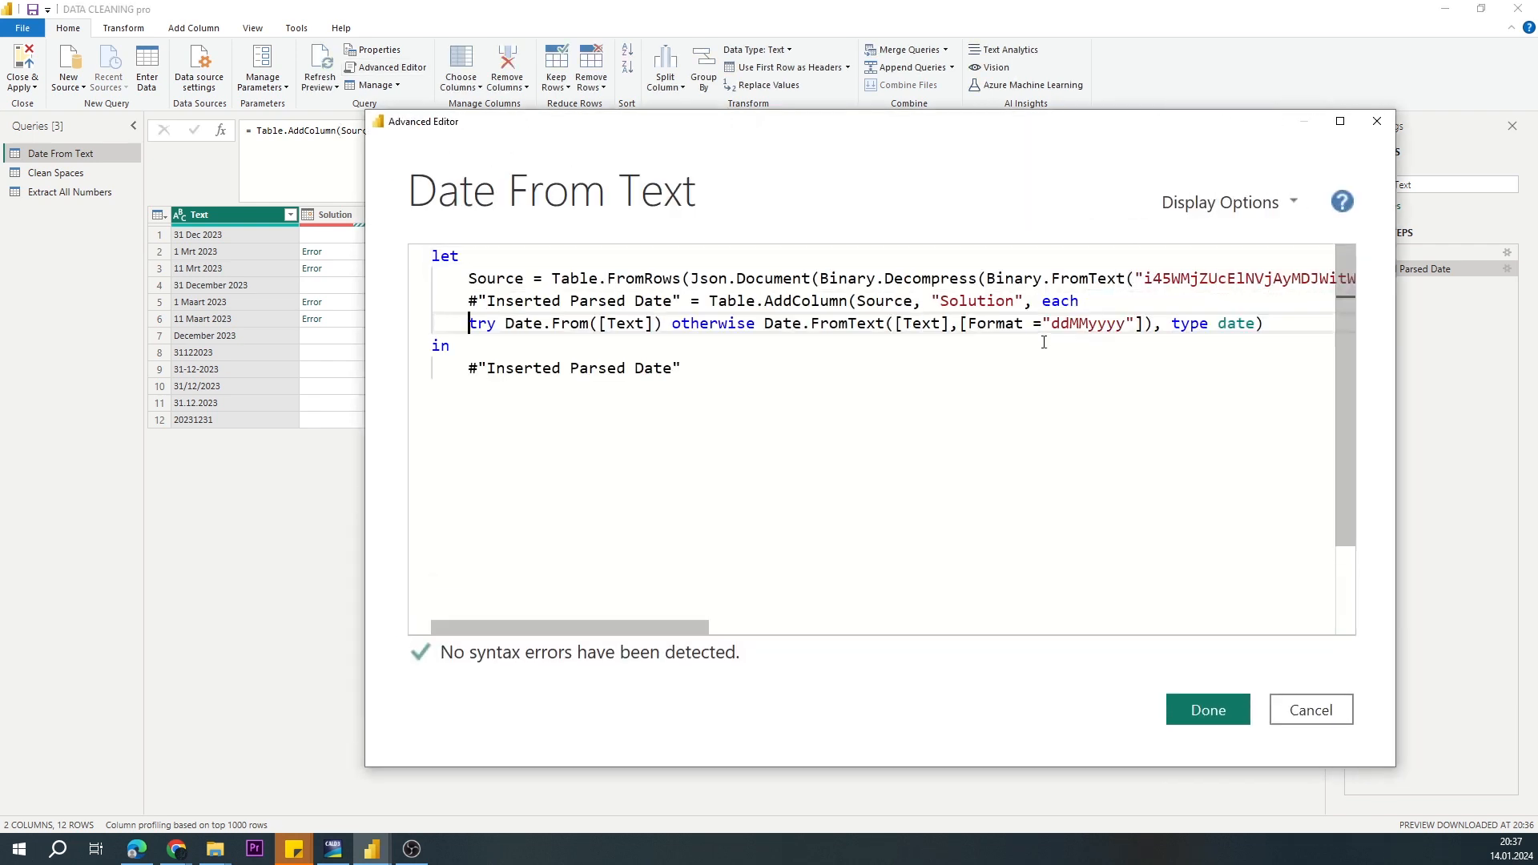
drag(367, 363, 371, 363)
click(766, 324)
key(Return)
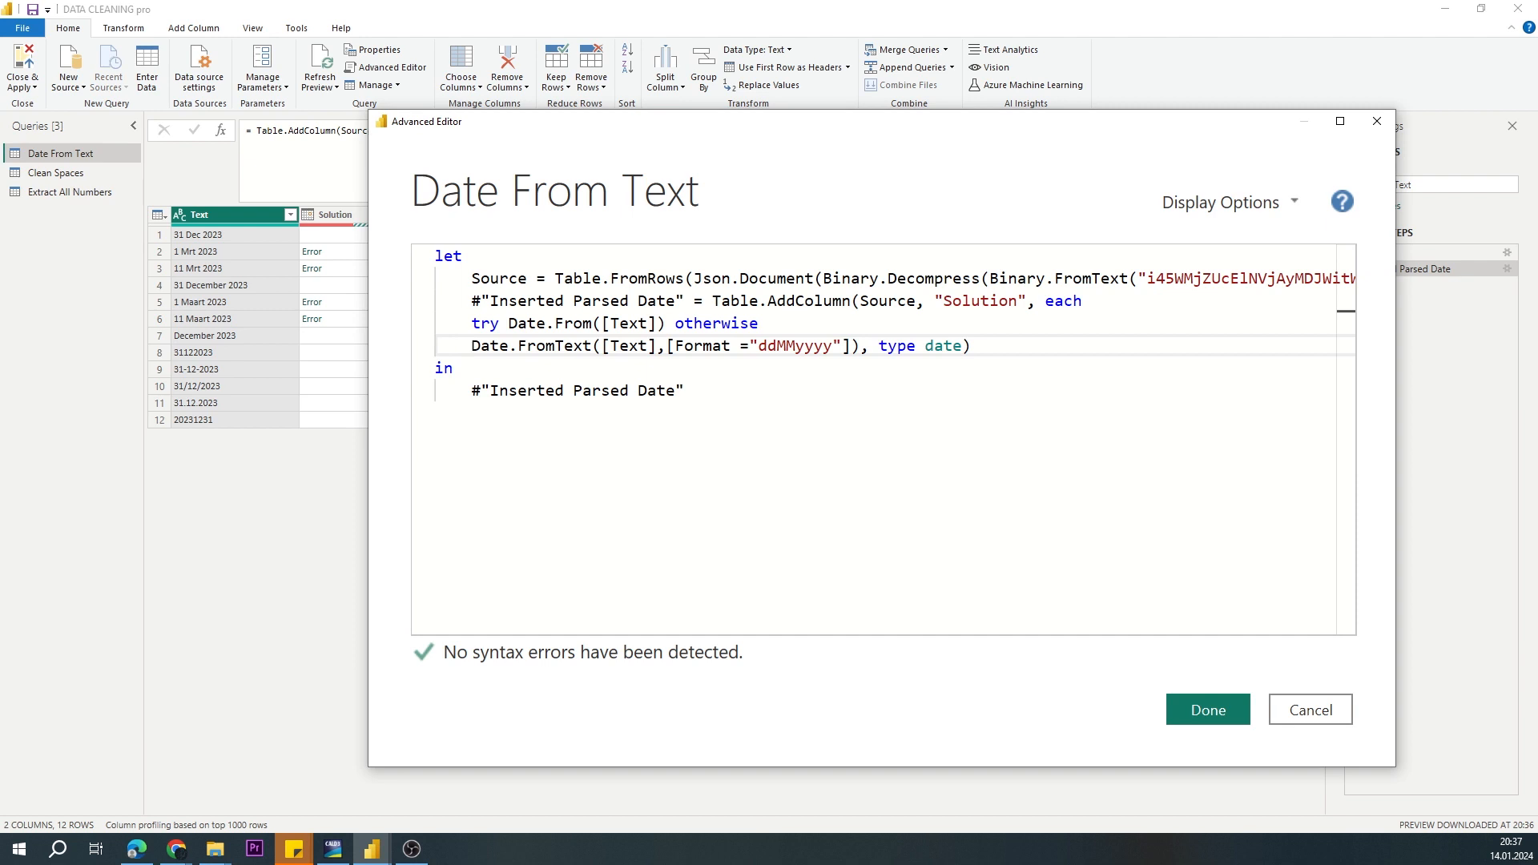
Step: Put try before the Date.FromText expression and otherwise after it, followed by a new line
text(T)
key(BackSpace)
text(tr)
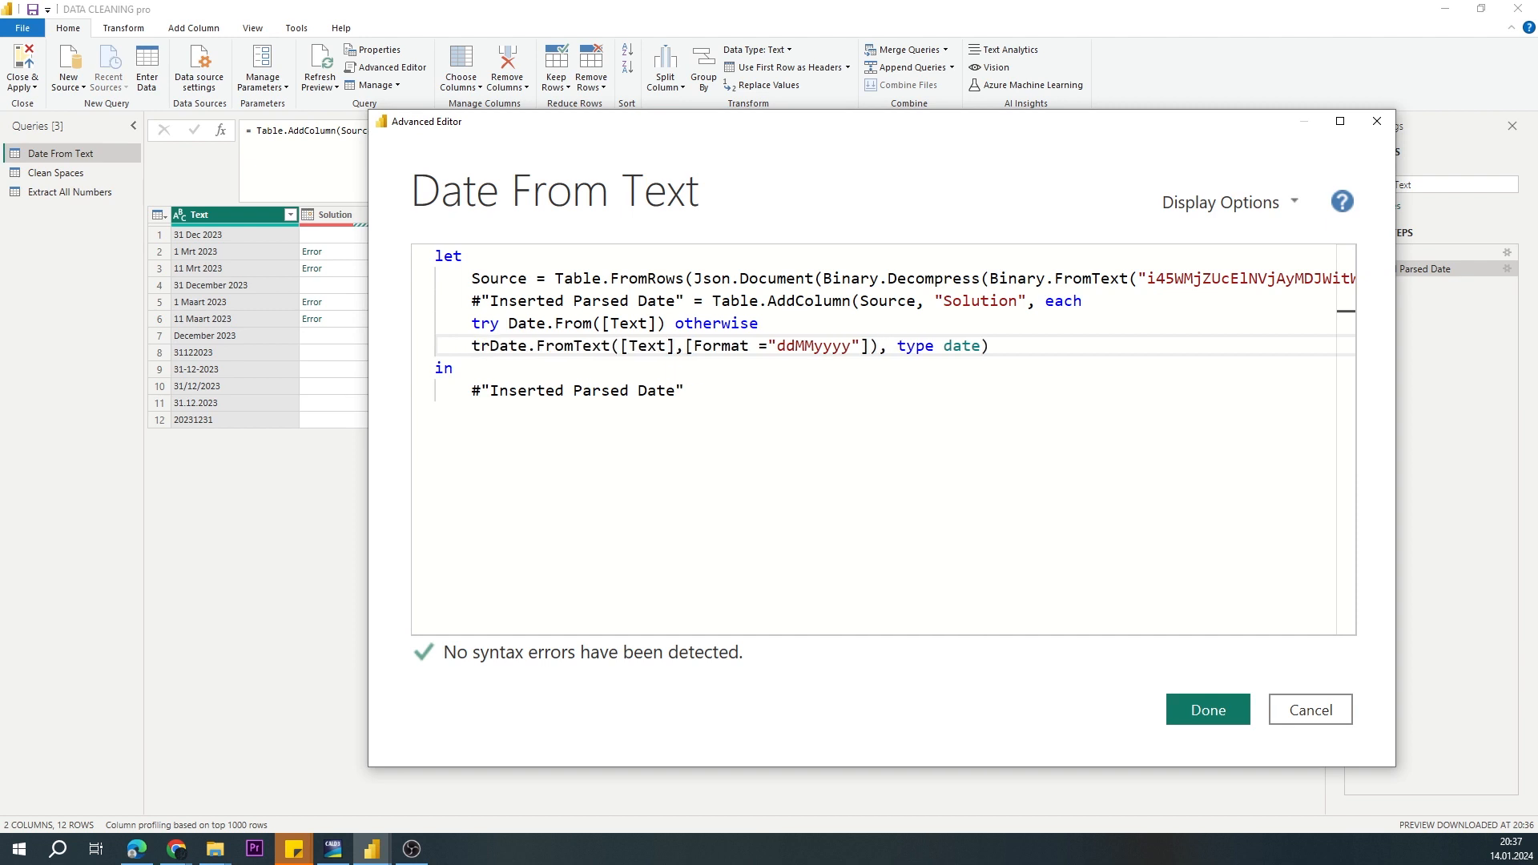
text(y)
click(881, 346)
text(otherwise)
key(Return)
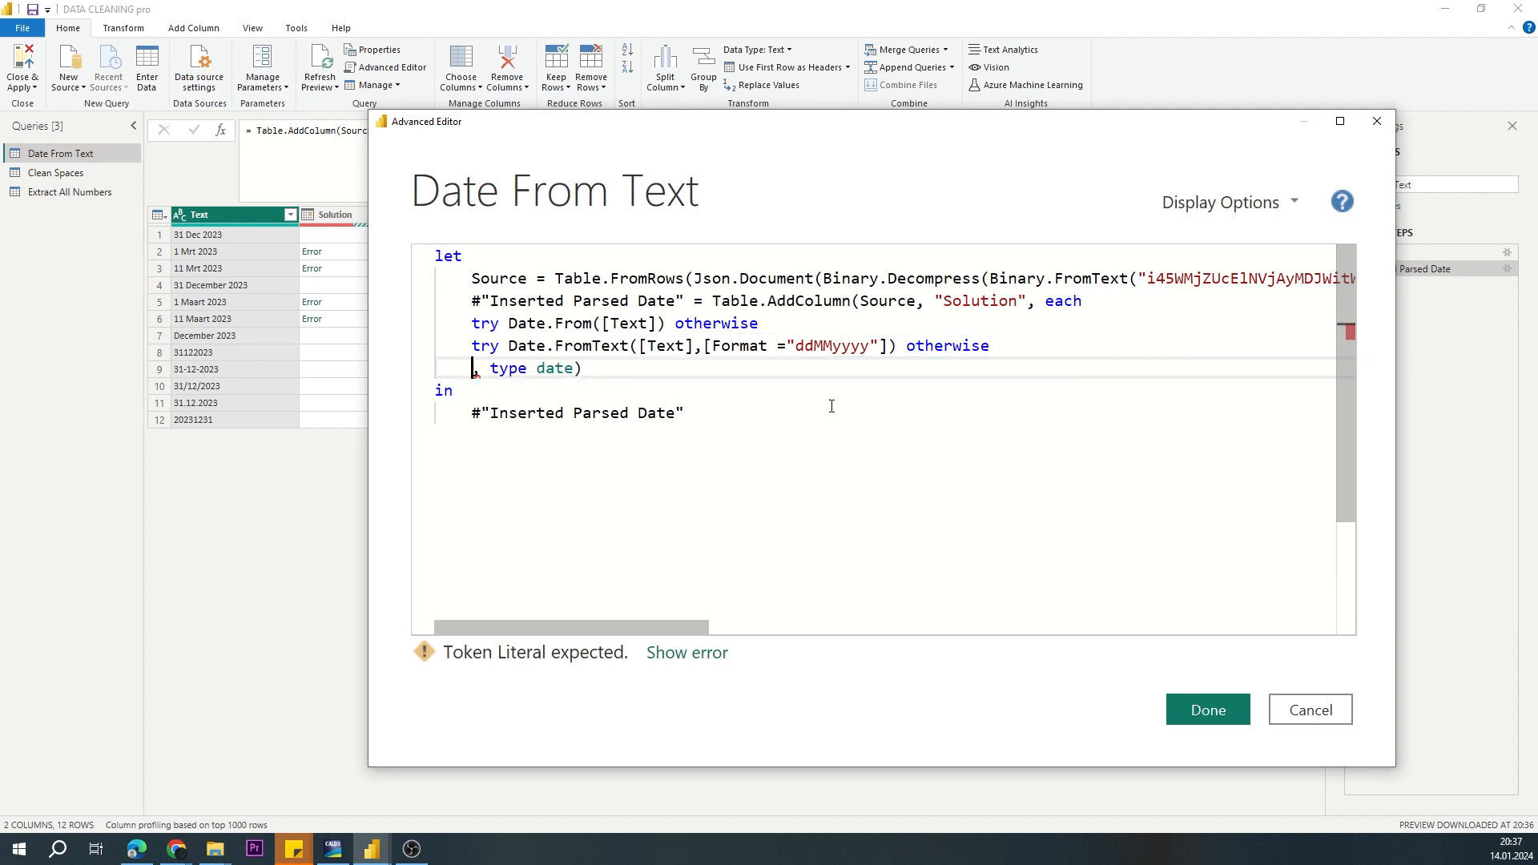
Step: Copy Date.FromText([Text],[Format ="ddMMyyyy"]) onto the last line as the final fallback and apply the query code
drag(509, 346, 897, 346)
key(ctrl+c)
click(472, 369)
key(ctrl+v)
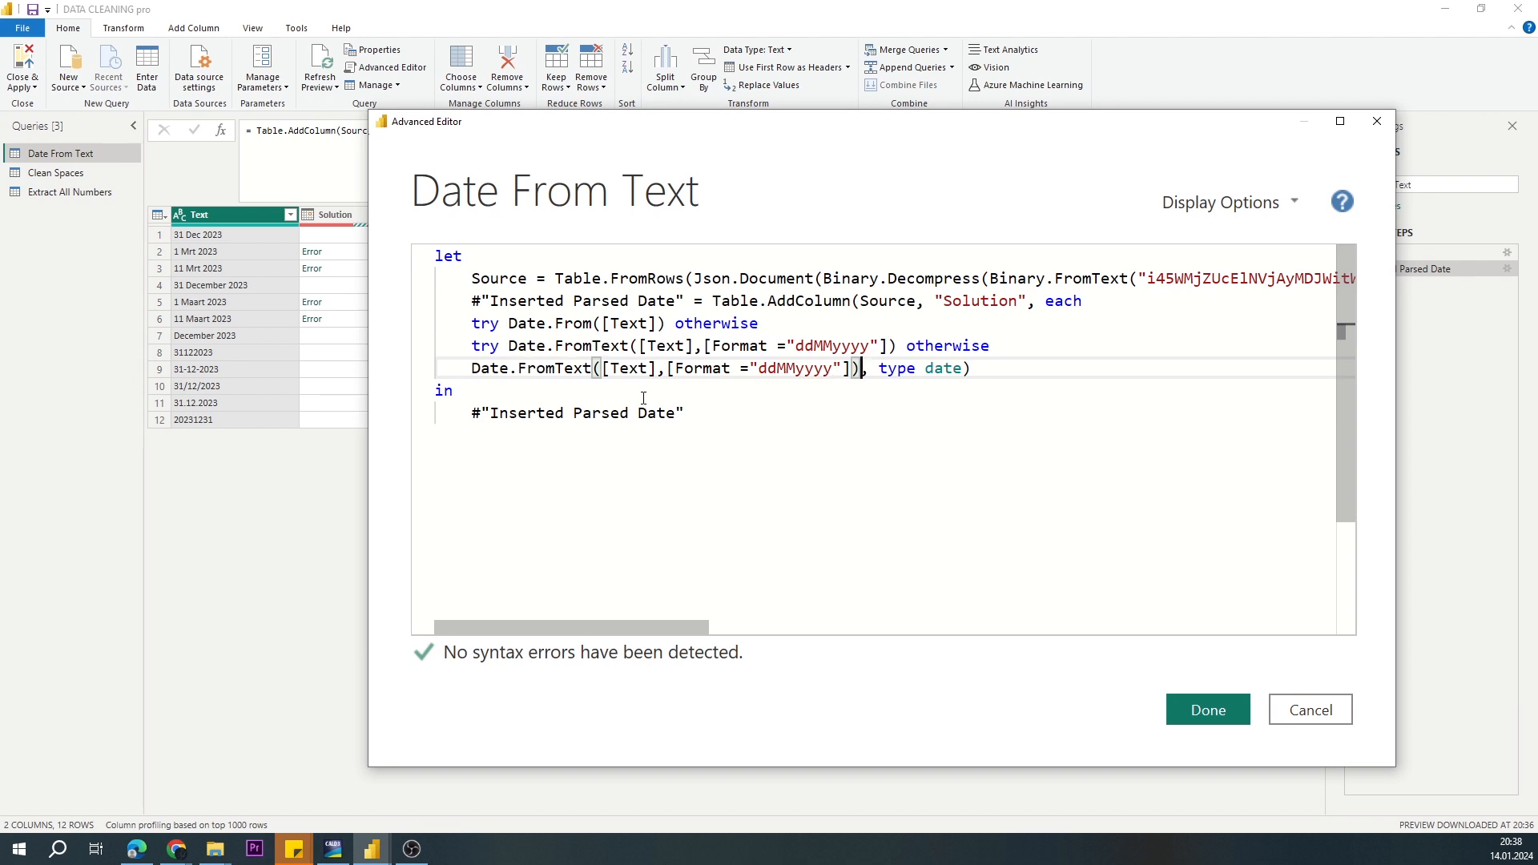
drag(512, 346, 632, 346)
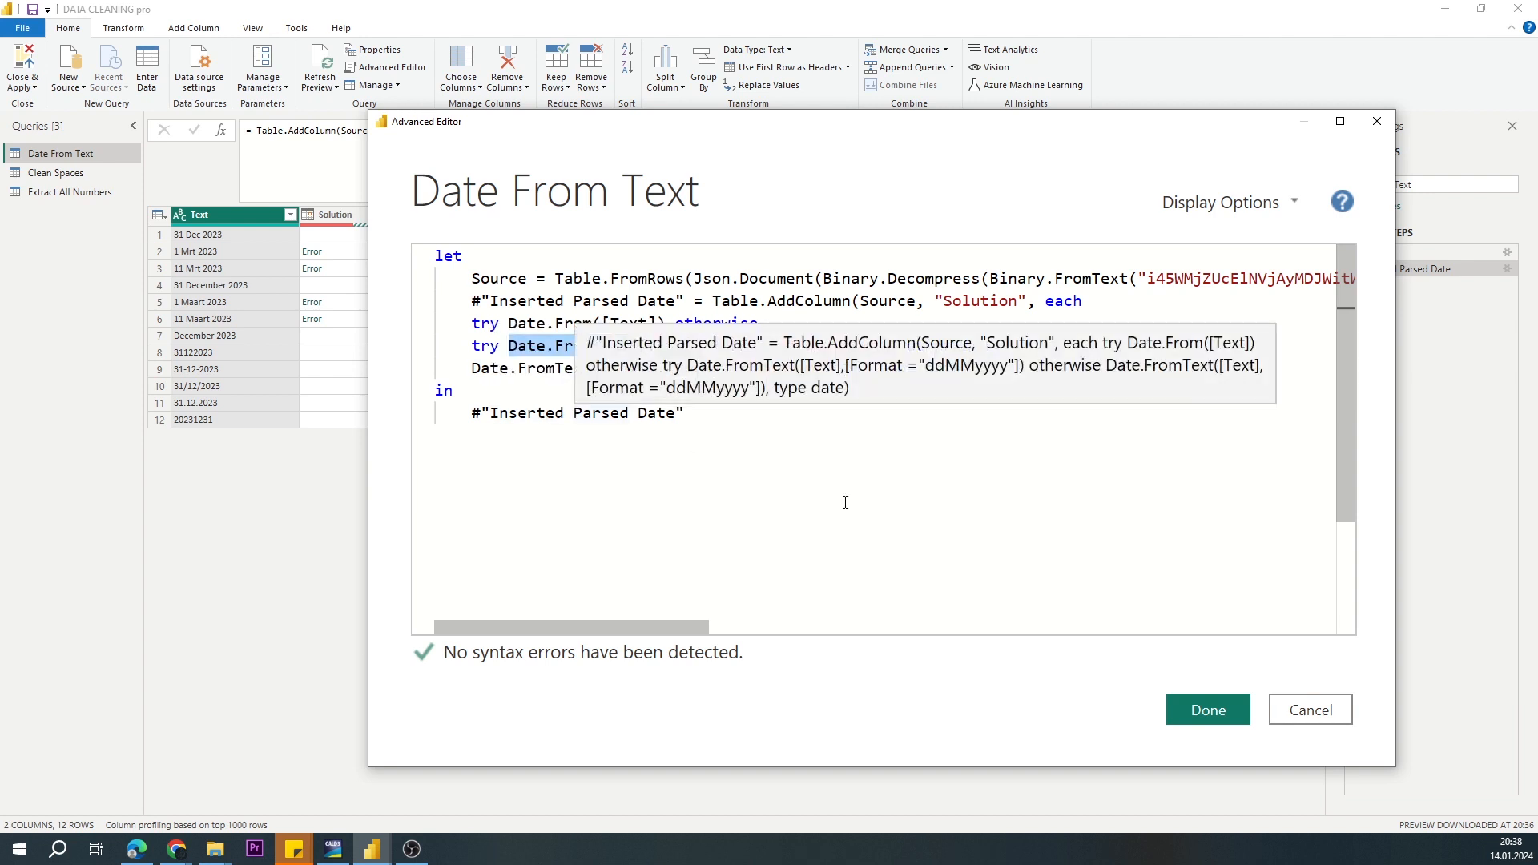
click(1228, 709)
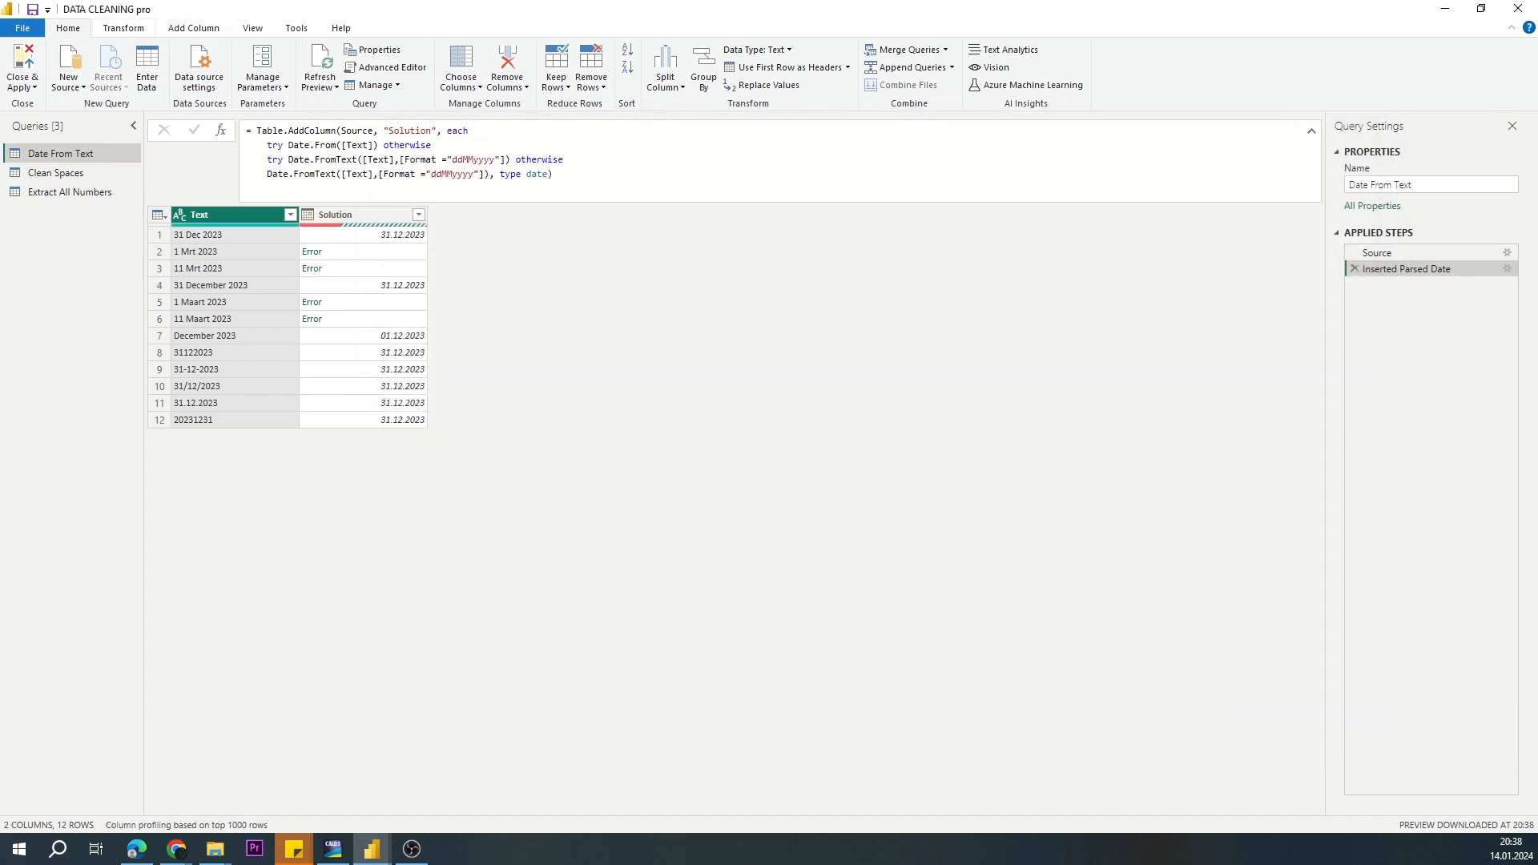
Step: Create a blank query with the formula = Date.FromText to read the function's documentation, and return to the Date From Text query
right_click(60, 269)
mouse_move(103, 306)
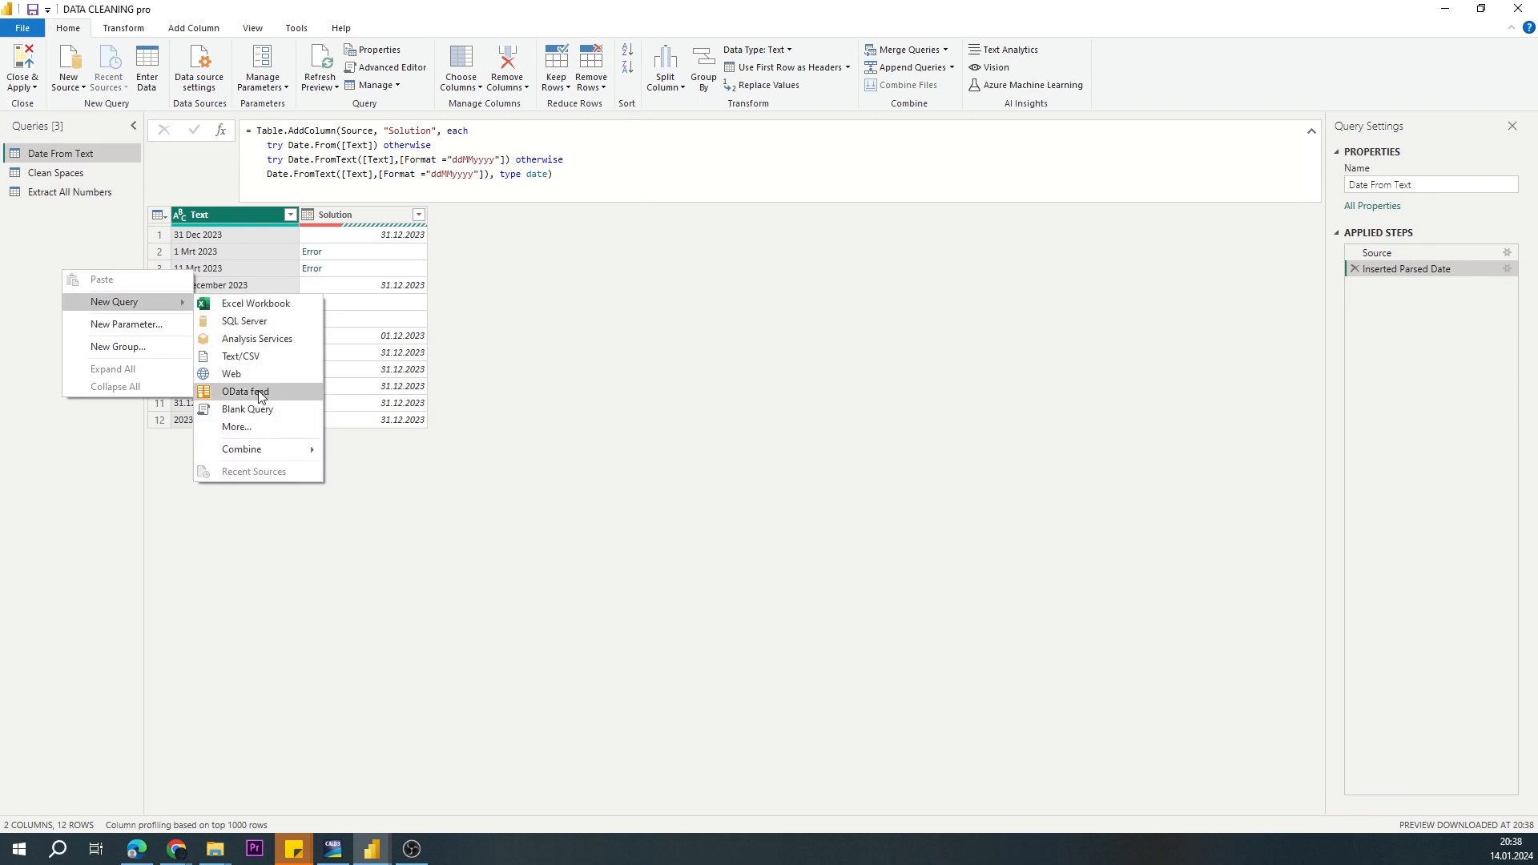
click(248, 409)
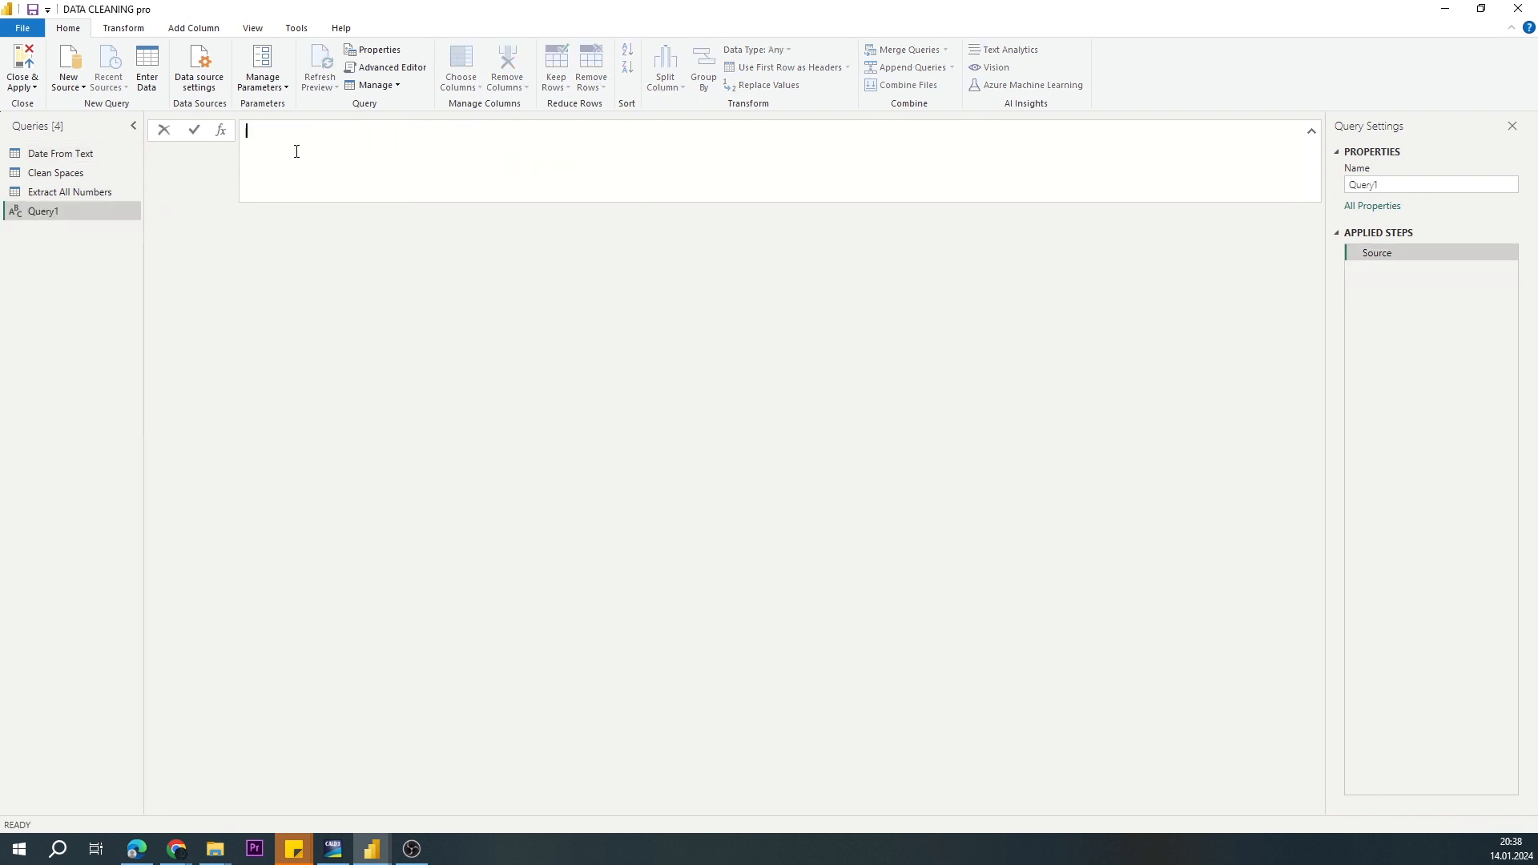
key(ctrl+v)
key(Return)
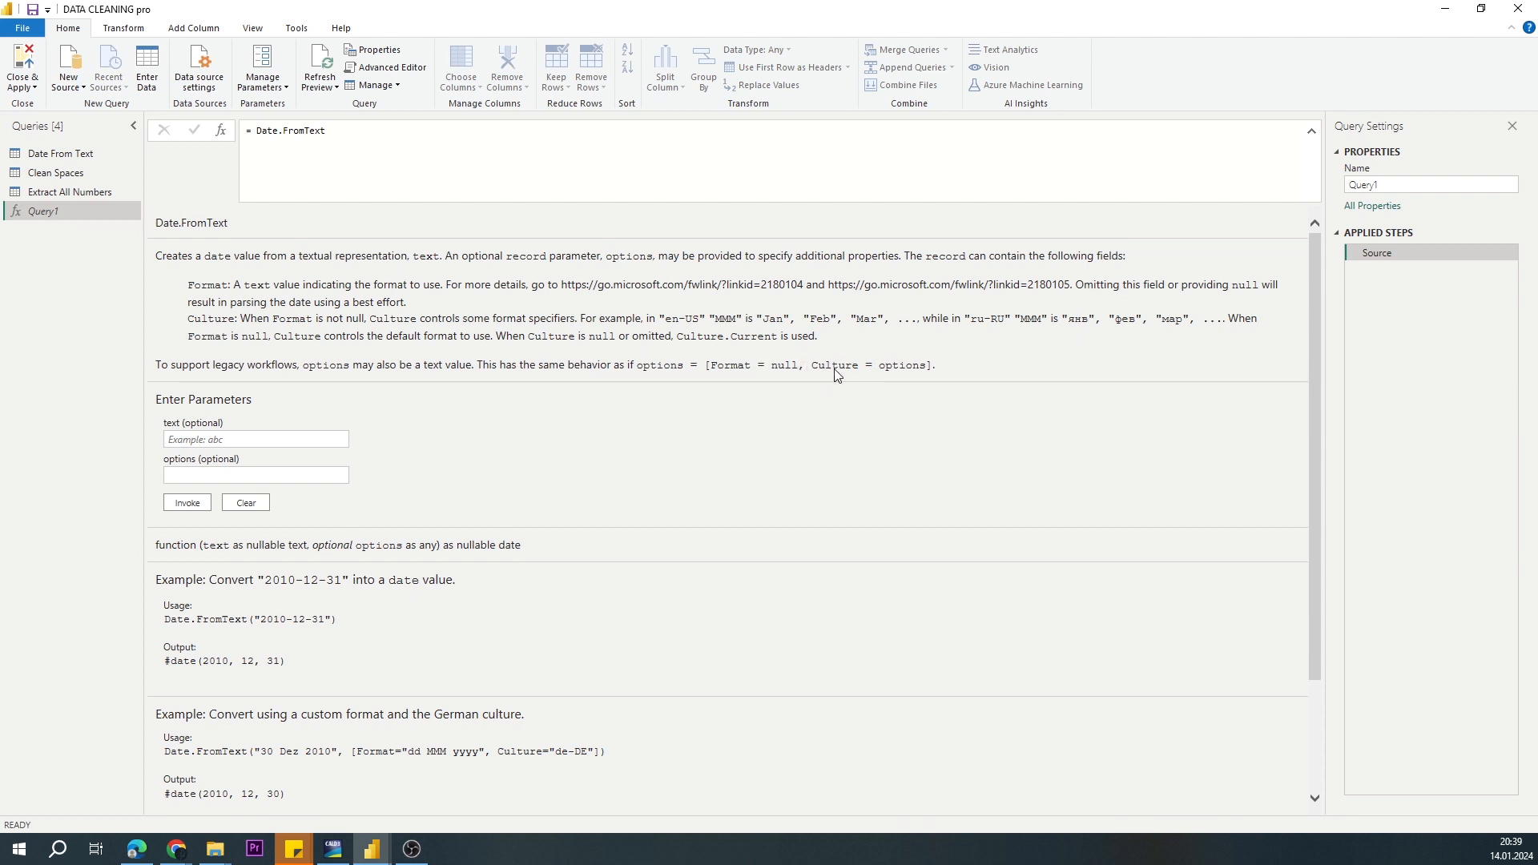
click(75, 160)
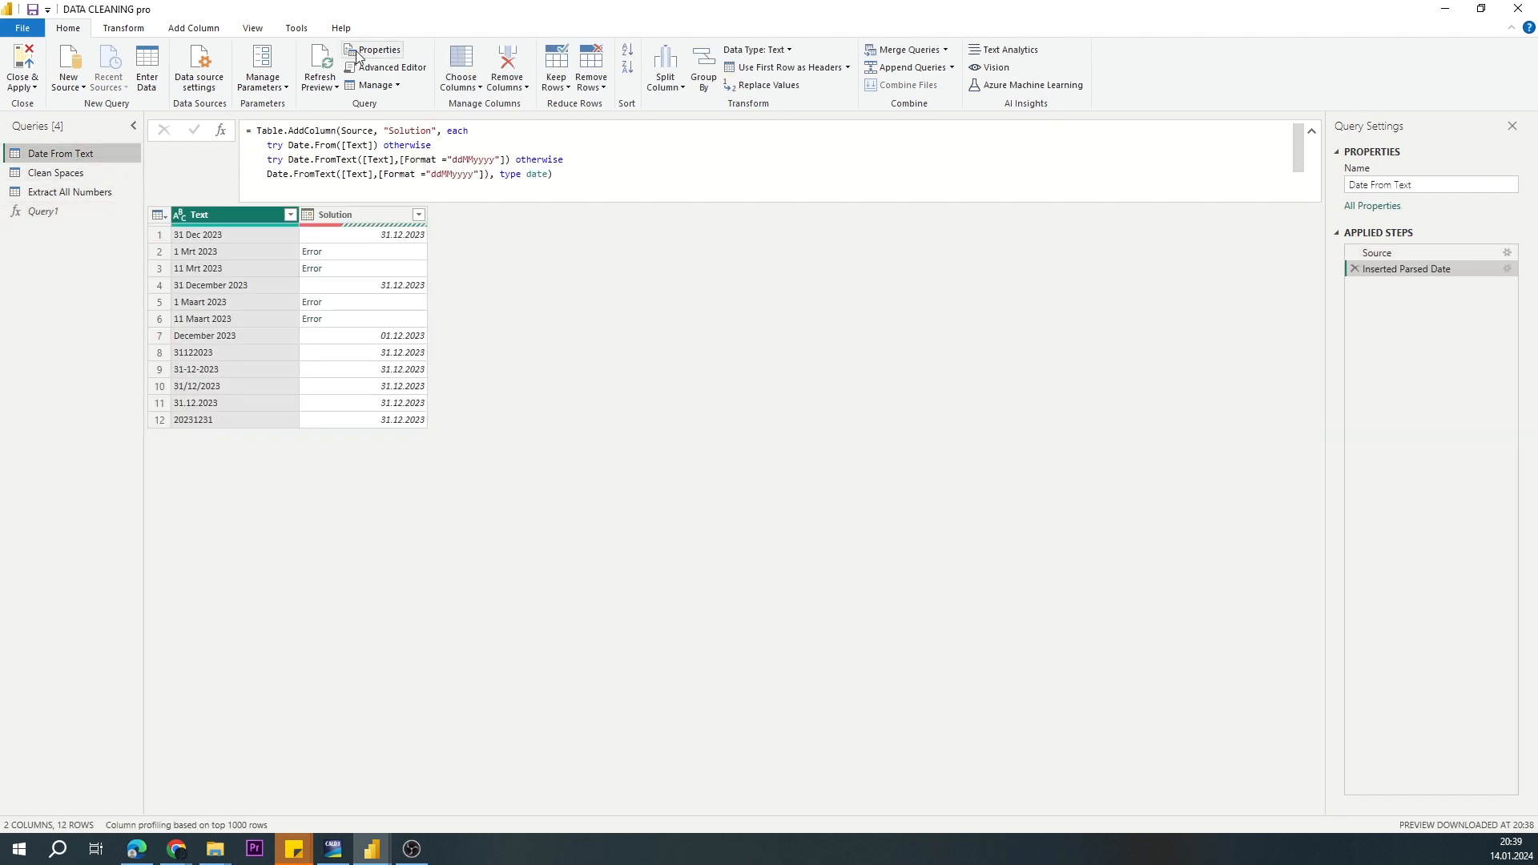
Step: Add Culture="nl-NL" after the format in the options of the last Date.FromText expression in the query code
click(386, 67)
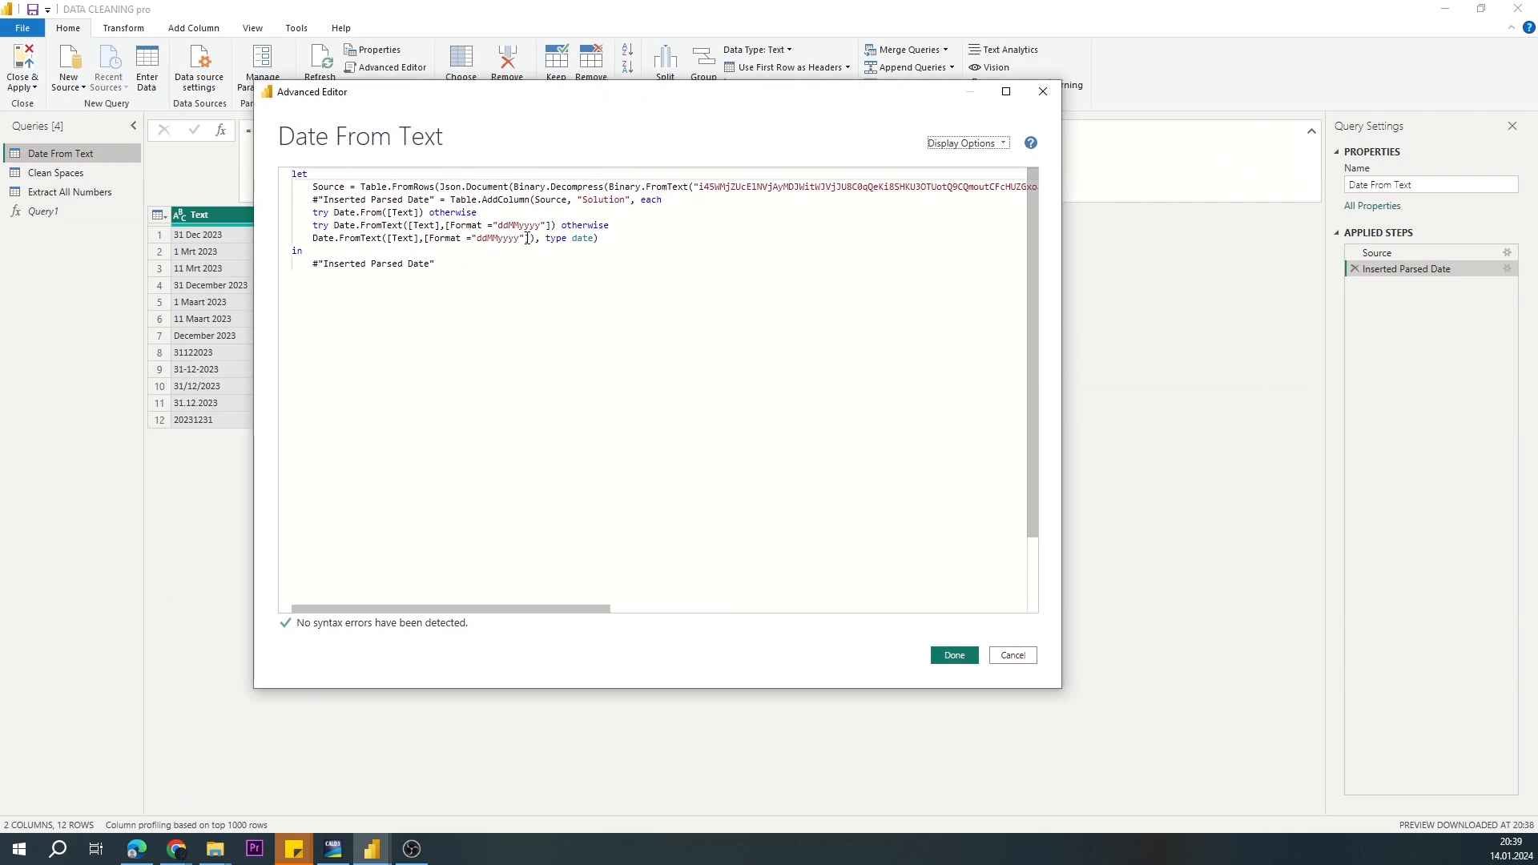
click(523, 238)
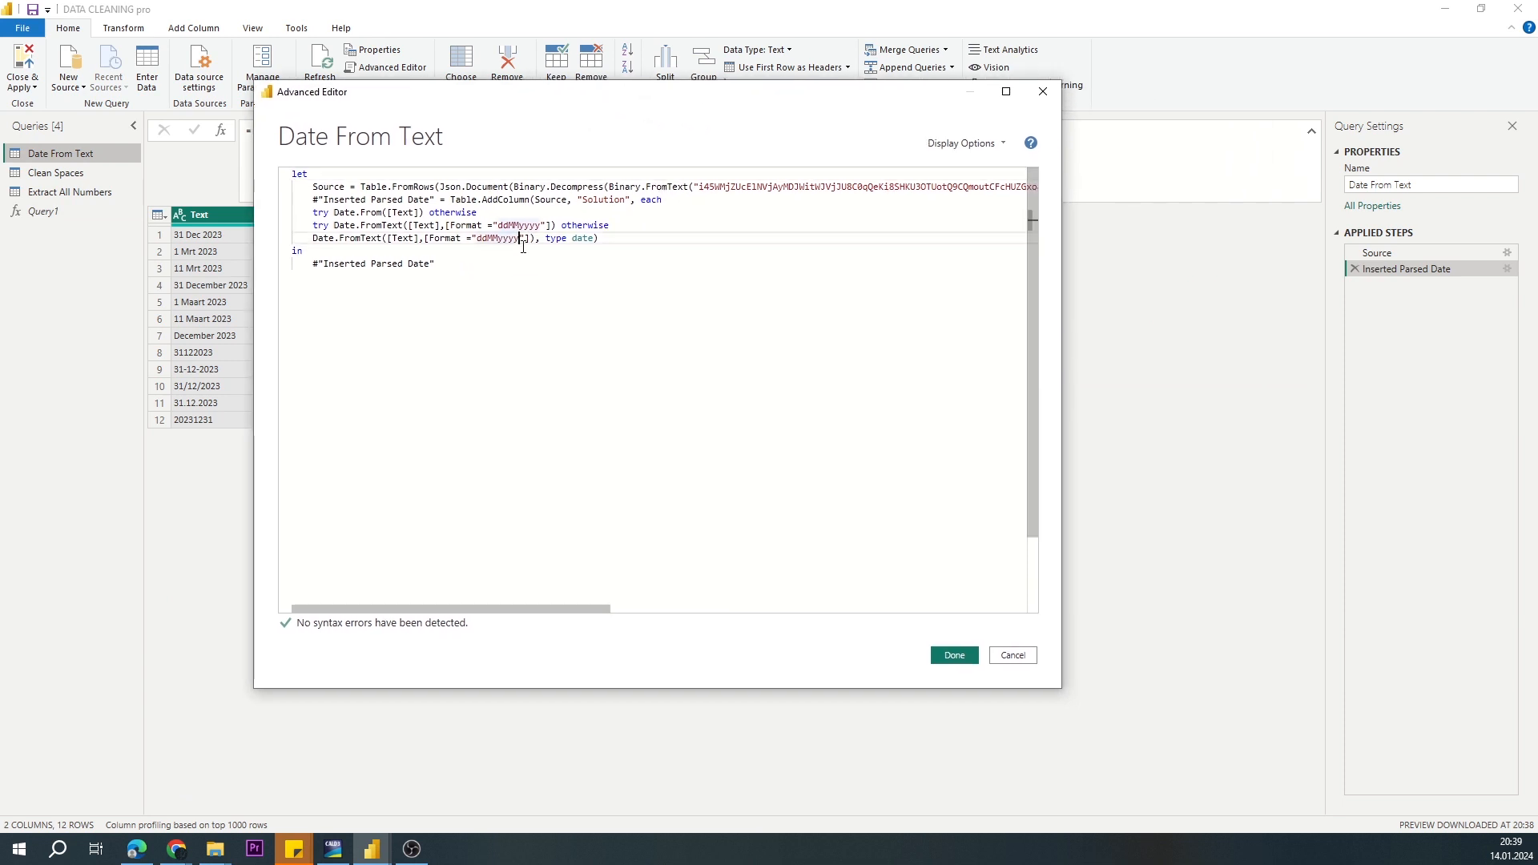
text(Cu)
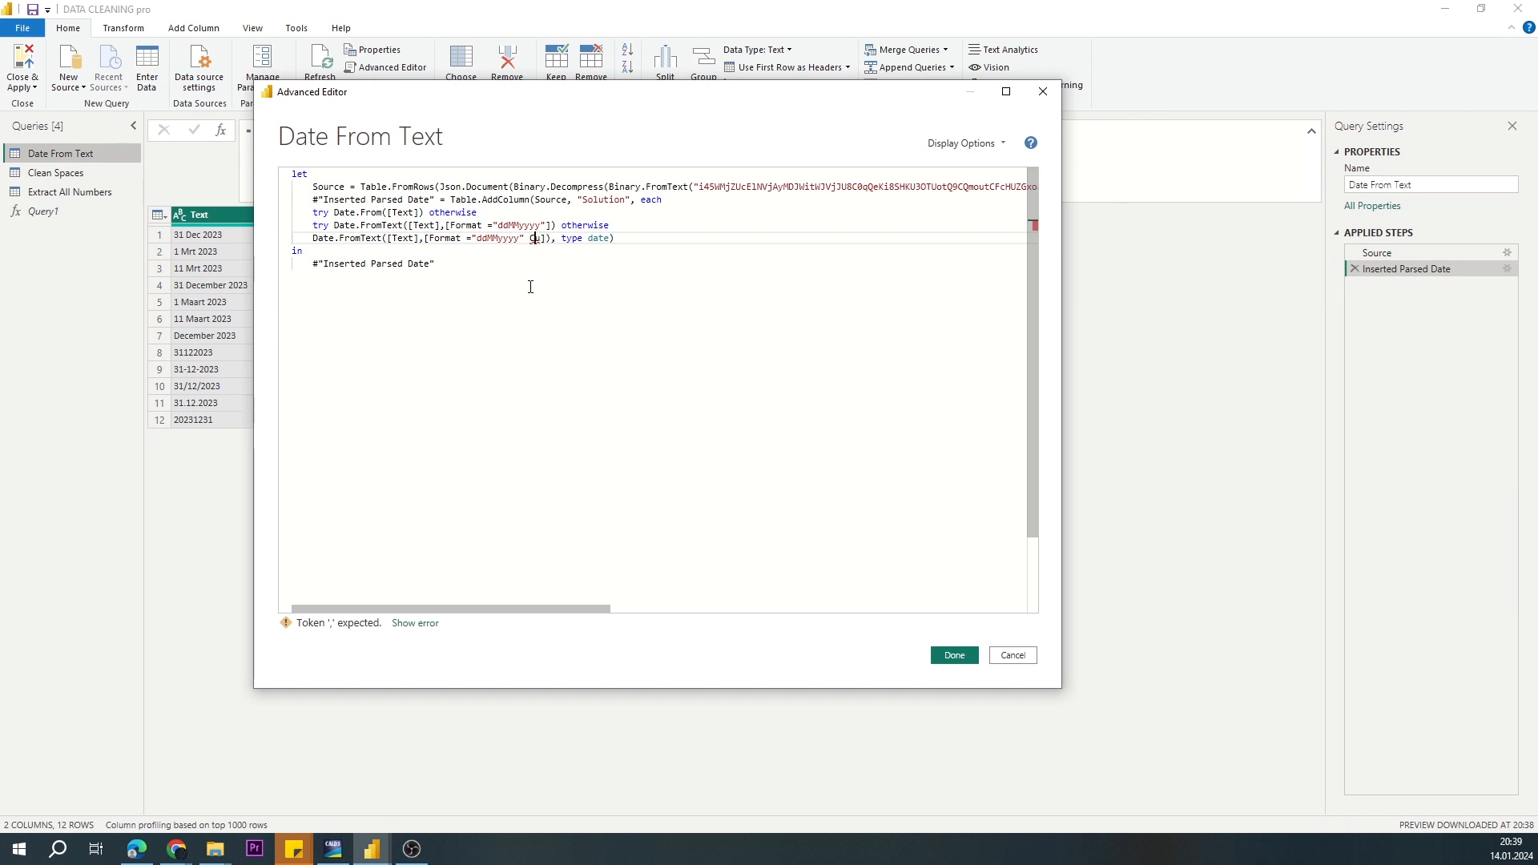
key(Left)
key(Left)
key(Left)
text(,)
key(Right)
key(Right)
key(Right)
text(lture="nl-N)
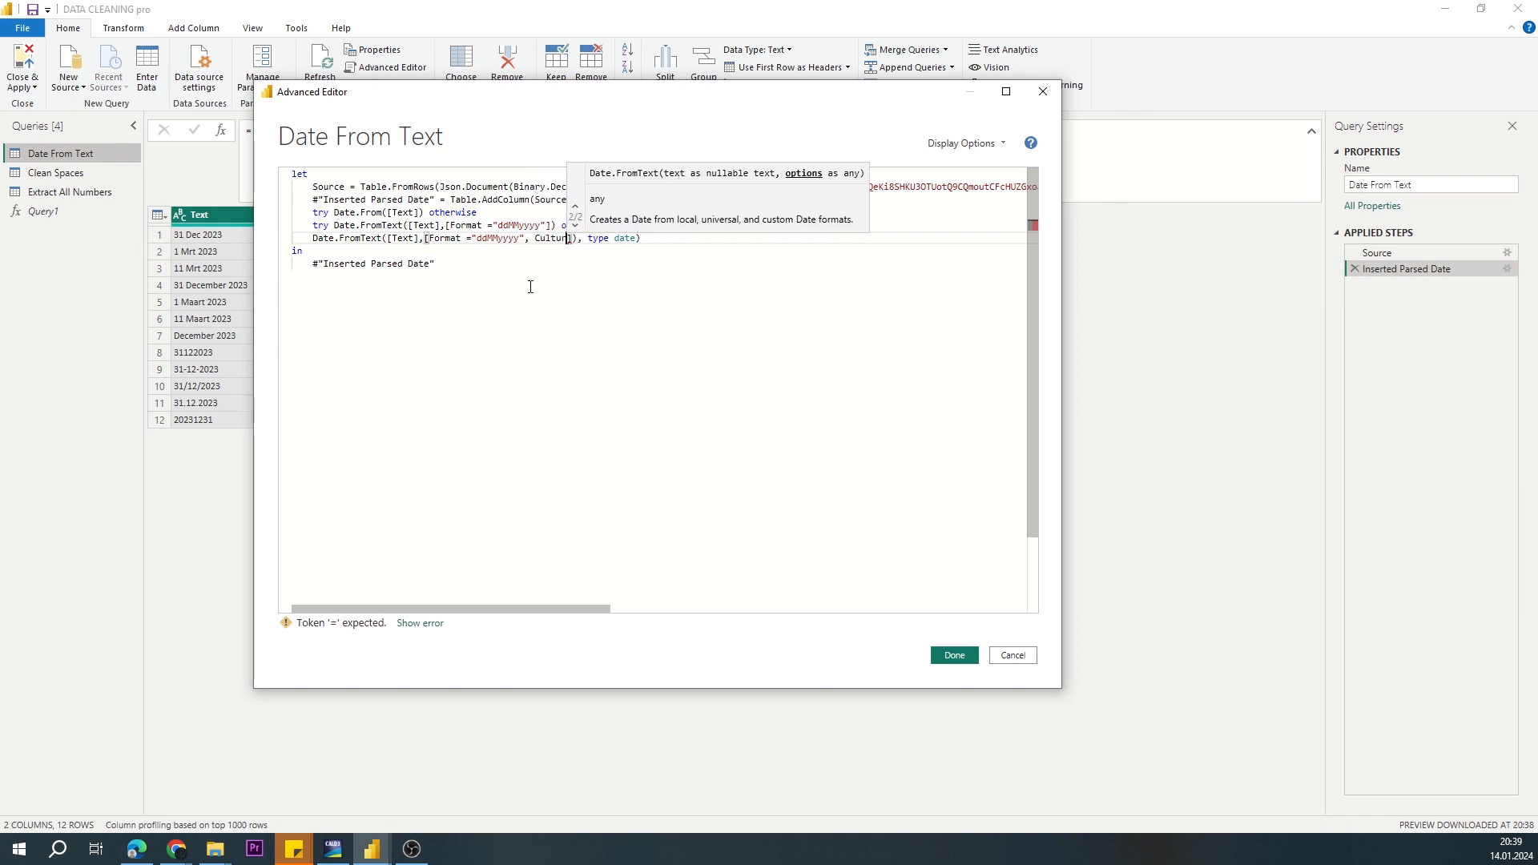
text(L)
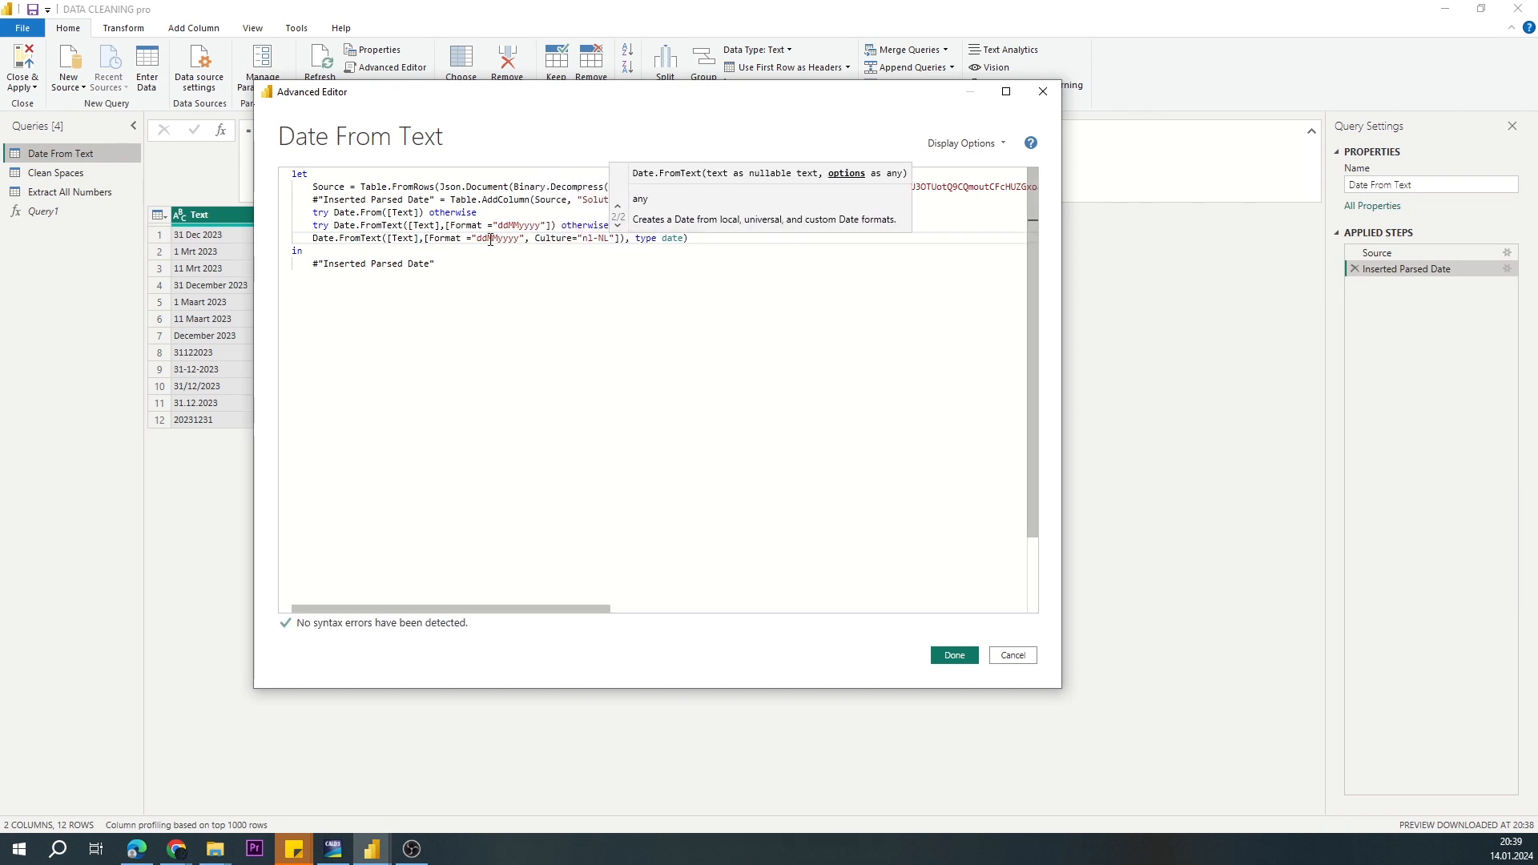
Step: Change the format of the last Date.FromText expression to "dd MMM yyyy" and apply the query code
click(491, 238)
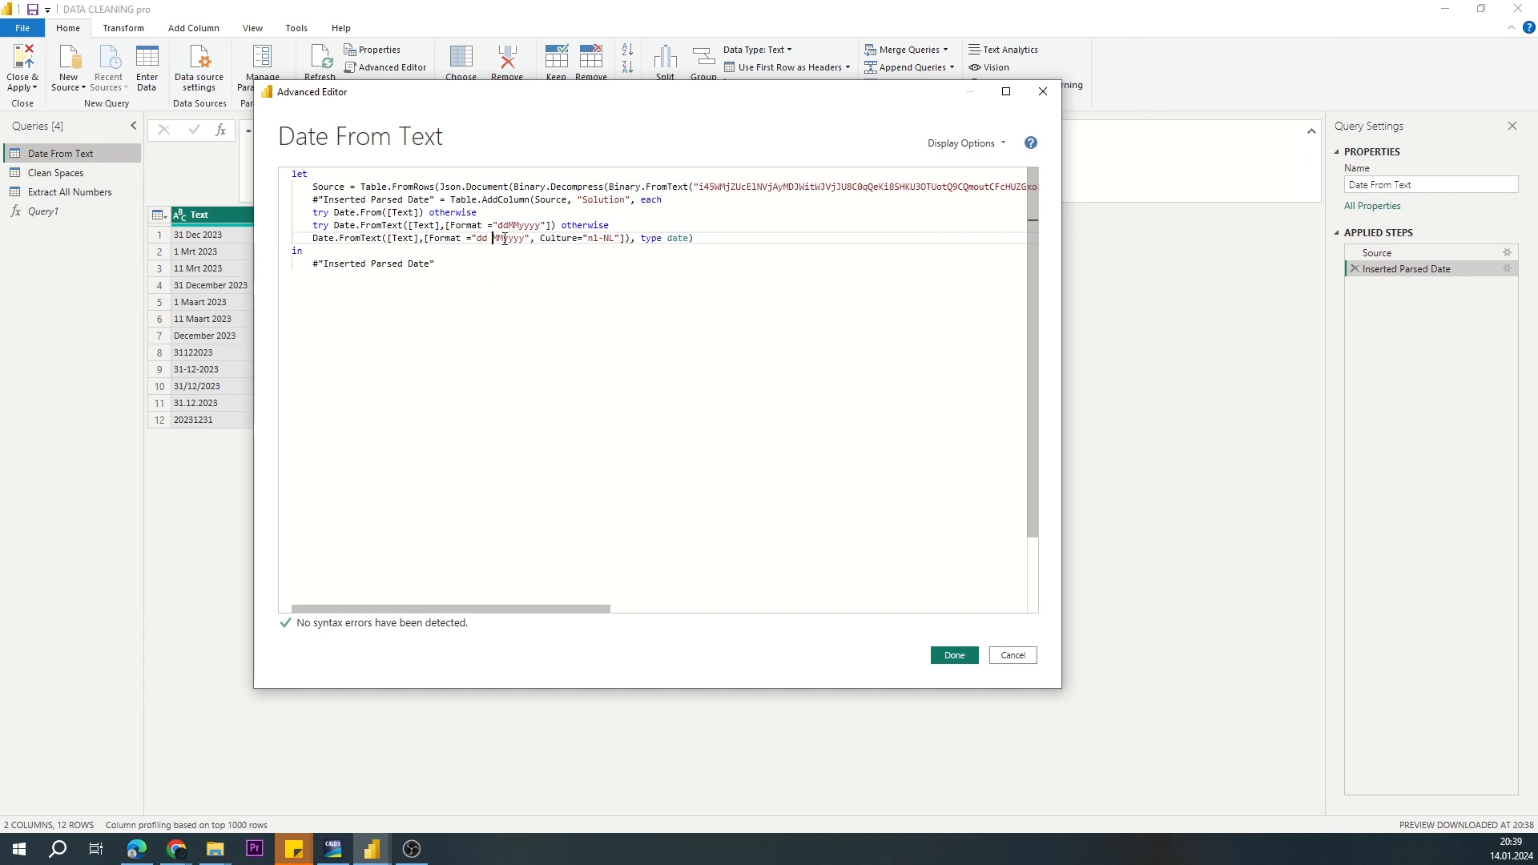
text(M)
key(Left)
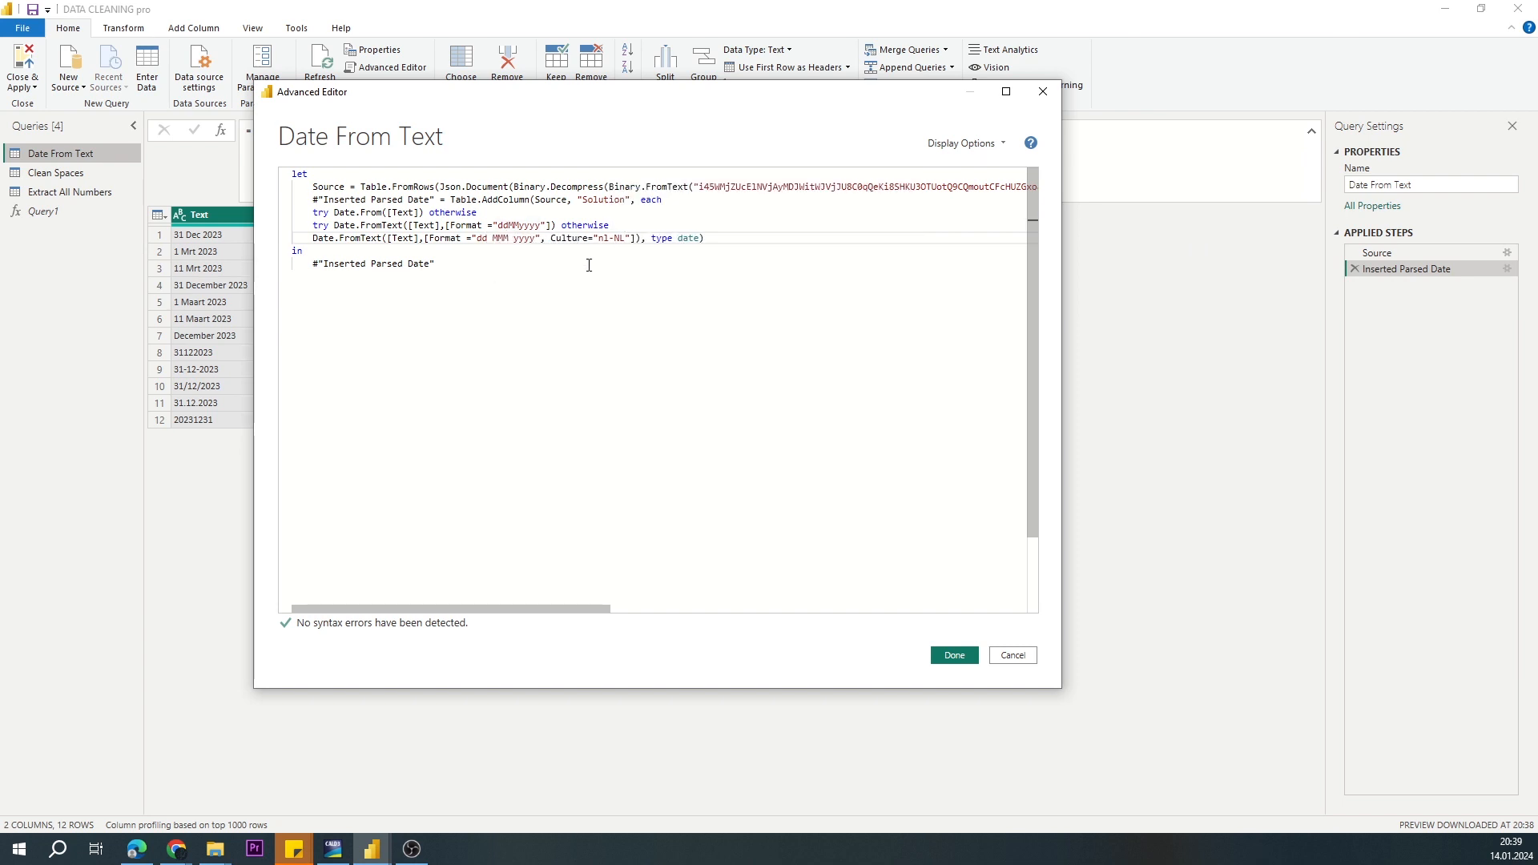
drag(757, 92, 961, 89)
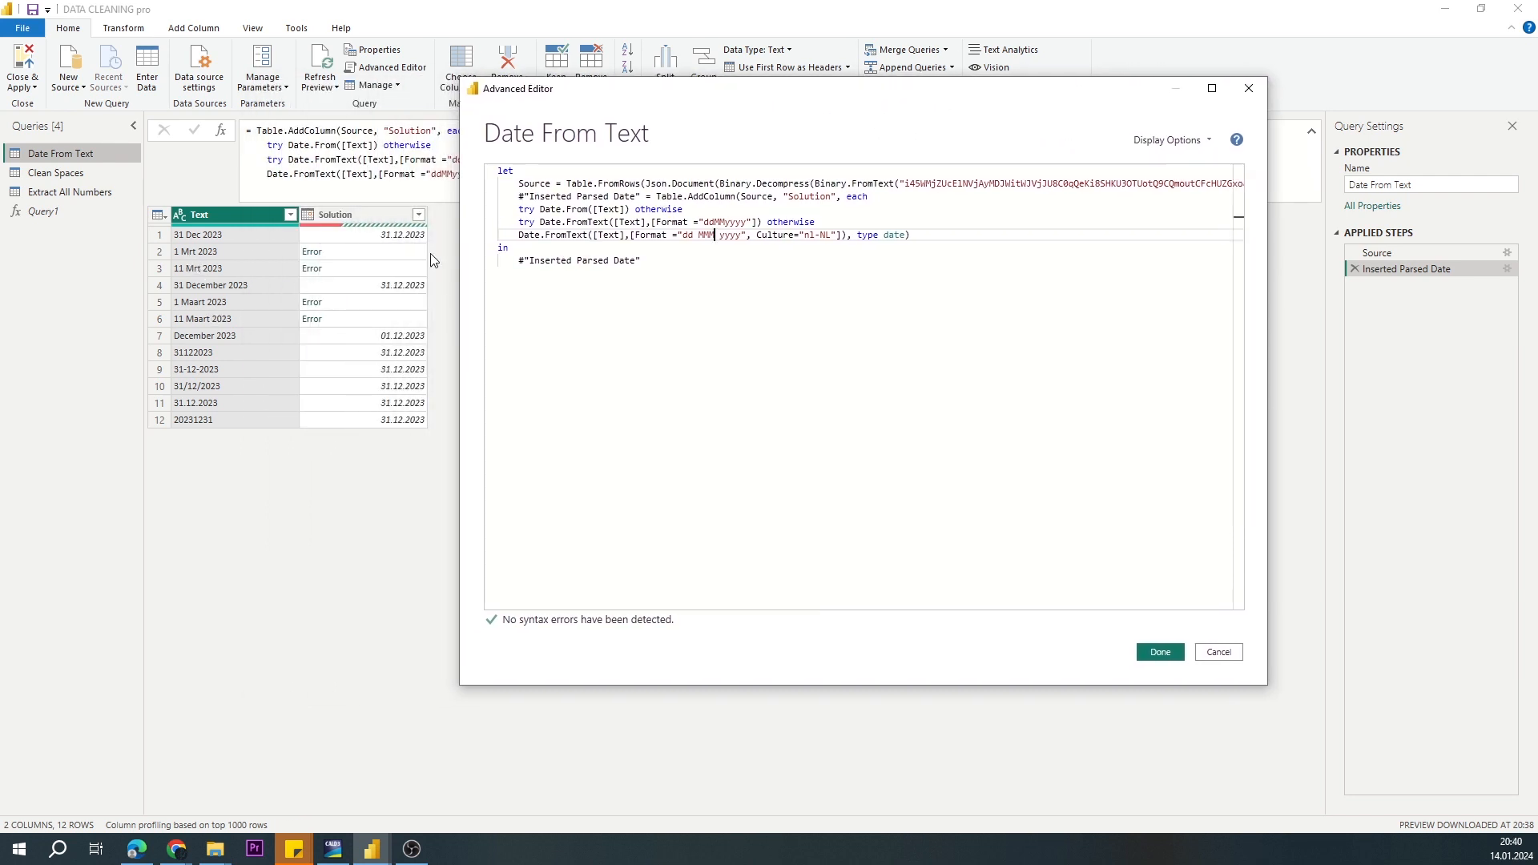
drag(749, 95, 455, 56)
click(859, 624)
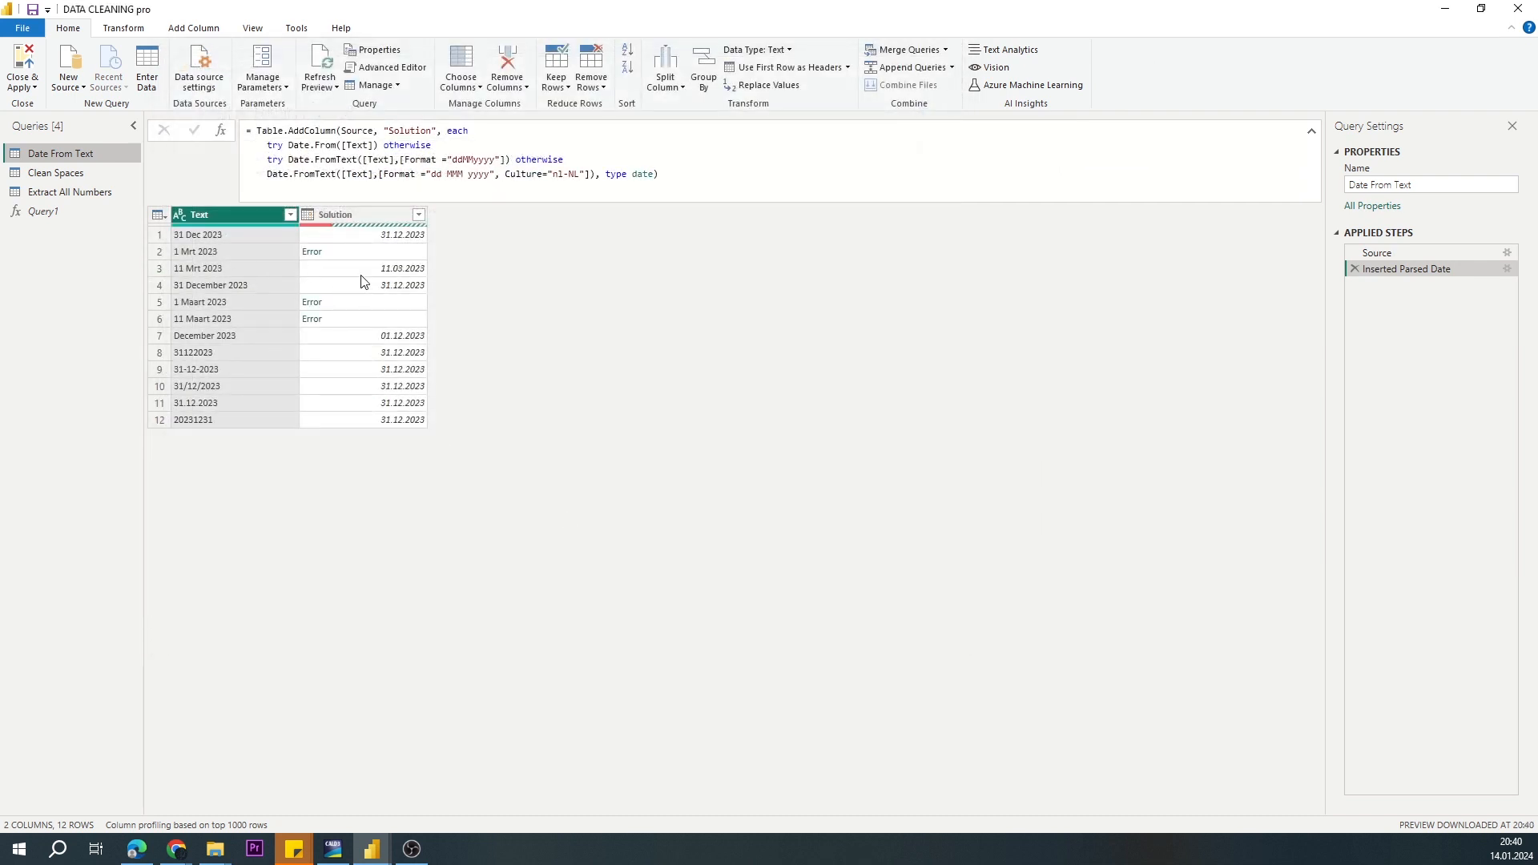
Step: Put try before the "dd MMM yyyy" Date.FromText expression and otherwise plus a new line after it, and copy the expression
click(392, 68)
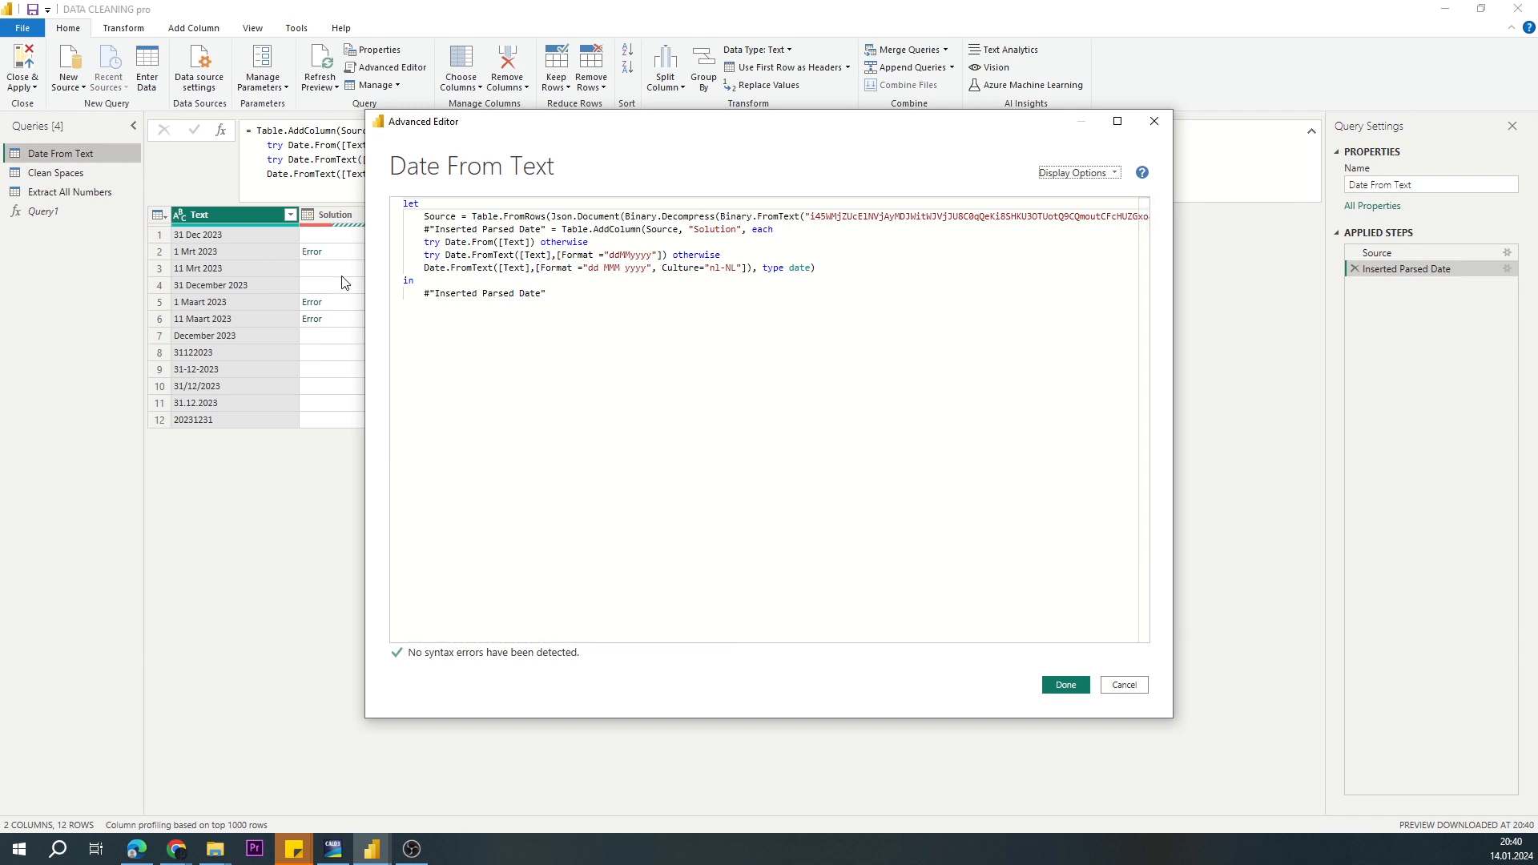
click(418, 270)
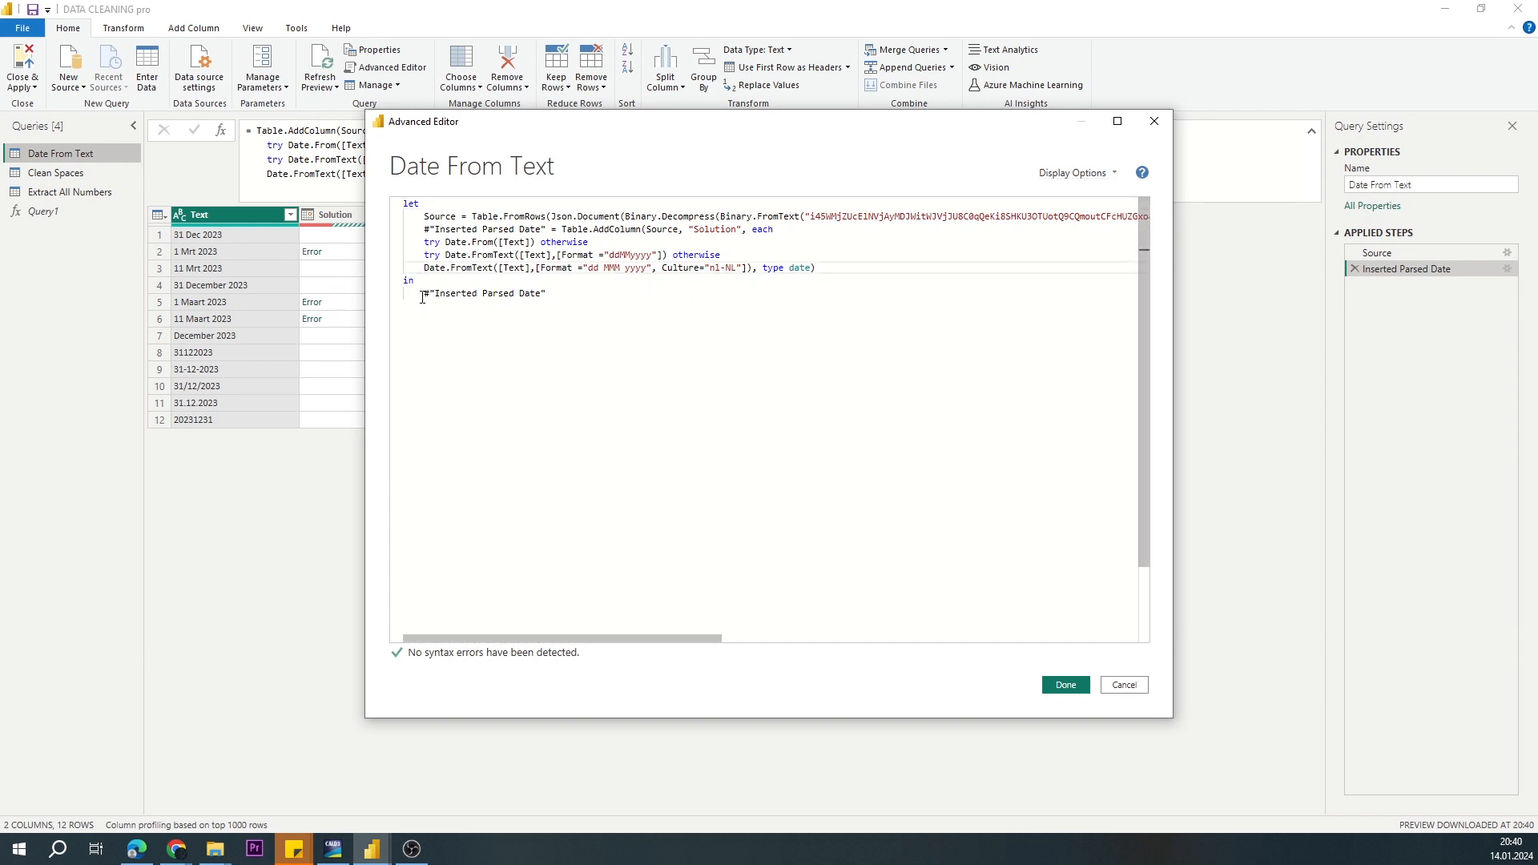
text(try)
click(773, 268)
text(otherwise)
key(Return)
drag(445, 268, 773, 268)
key(ctrl+c)
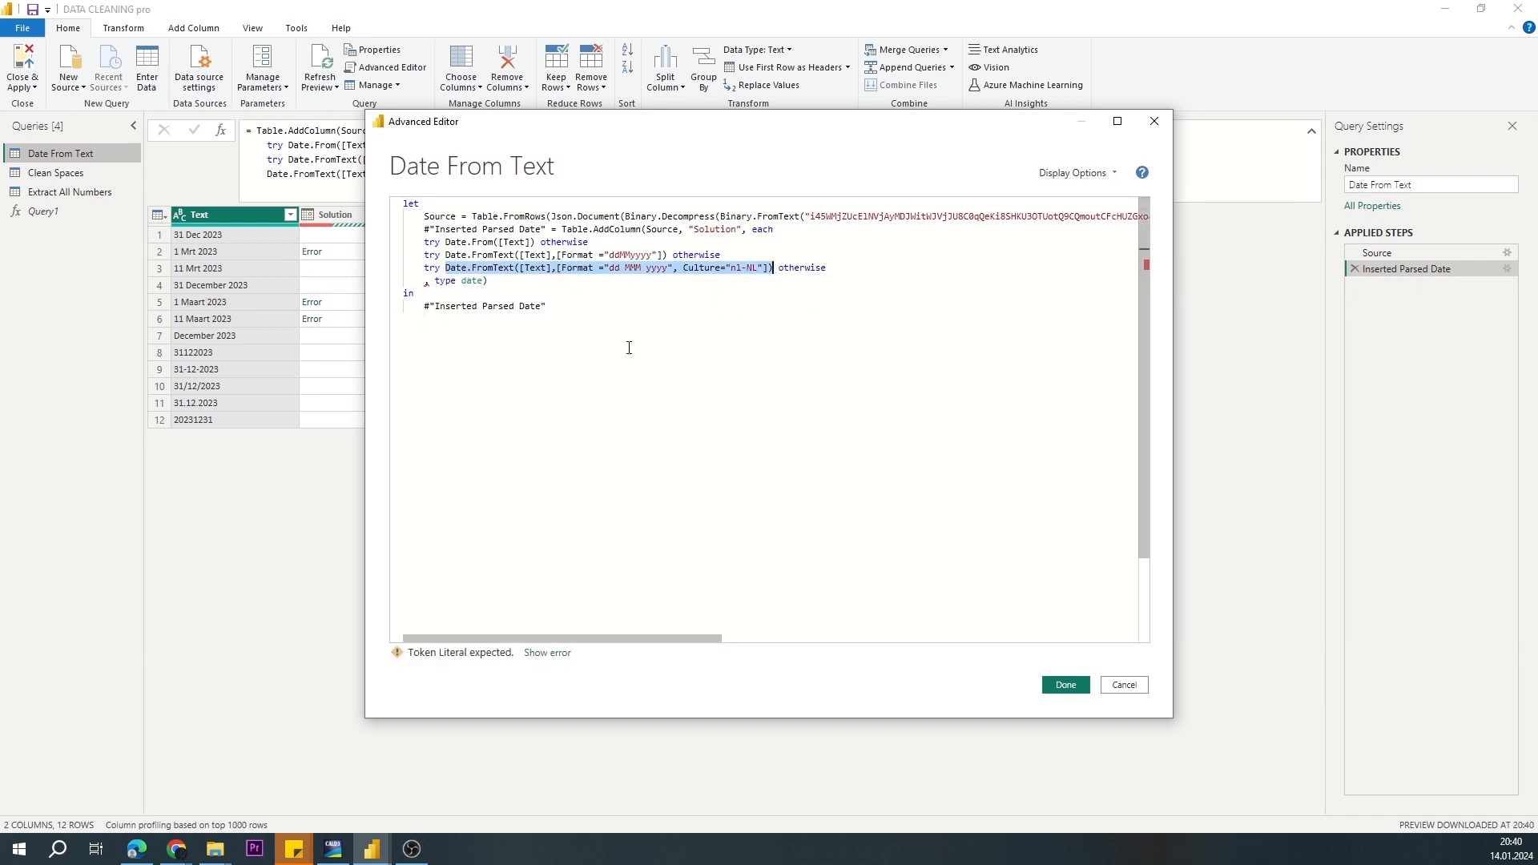
Step: Paste the copied Date.FromText expression as the final fallback, change its format to "dd MMMM yyyy", and apply the code
click(424, 280)
key(ctrl+v)
click(619, 280)
text(M)
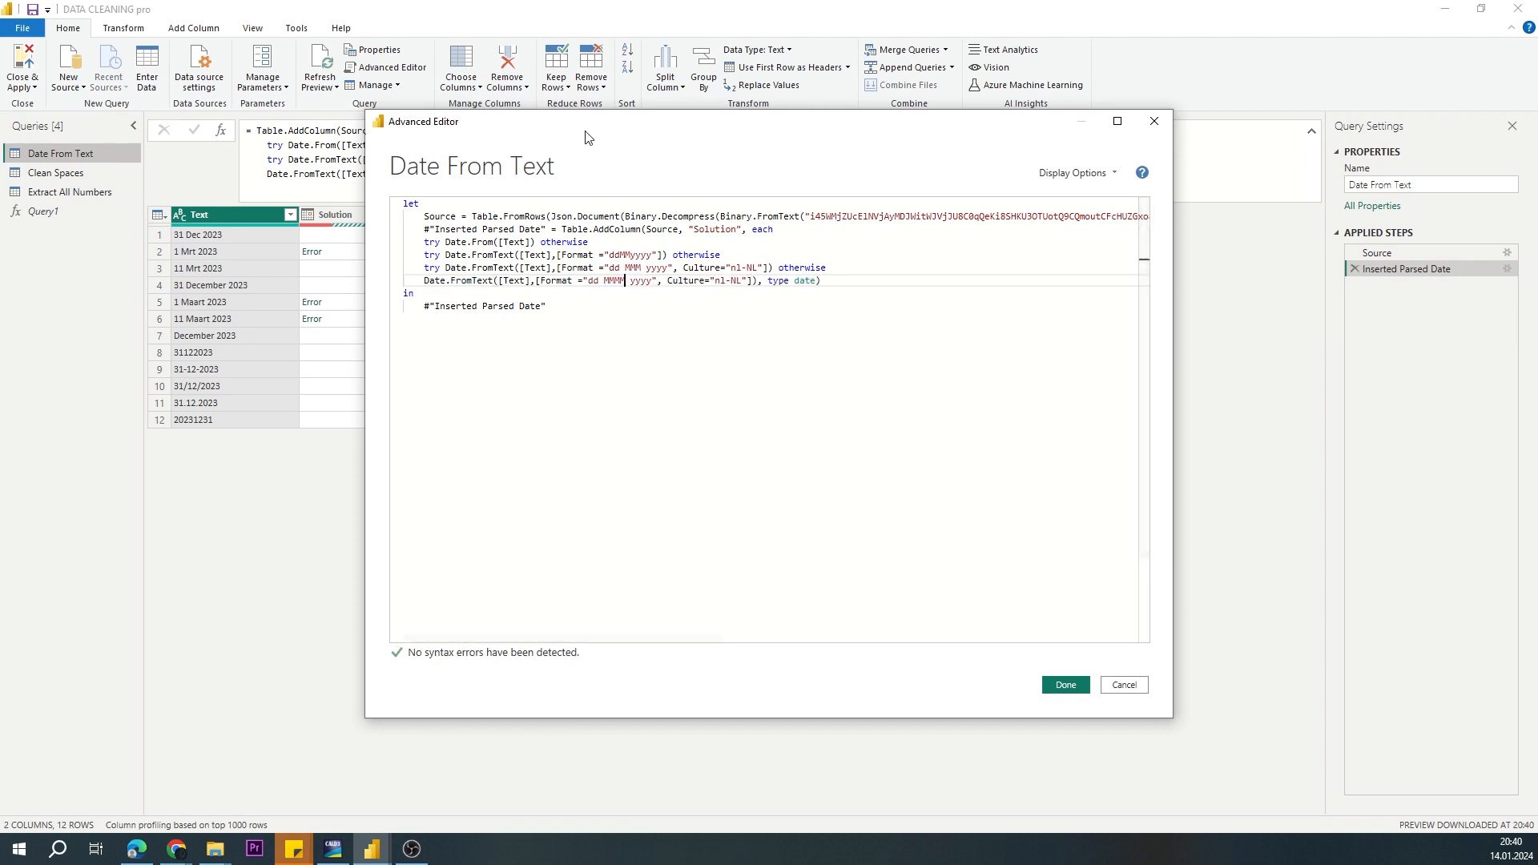
drag(587, 128, 730, 128)
click(1209, 685)
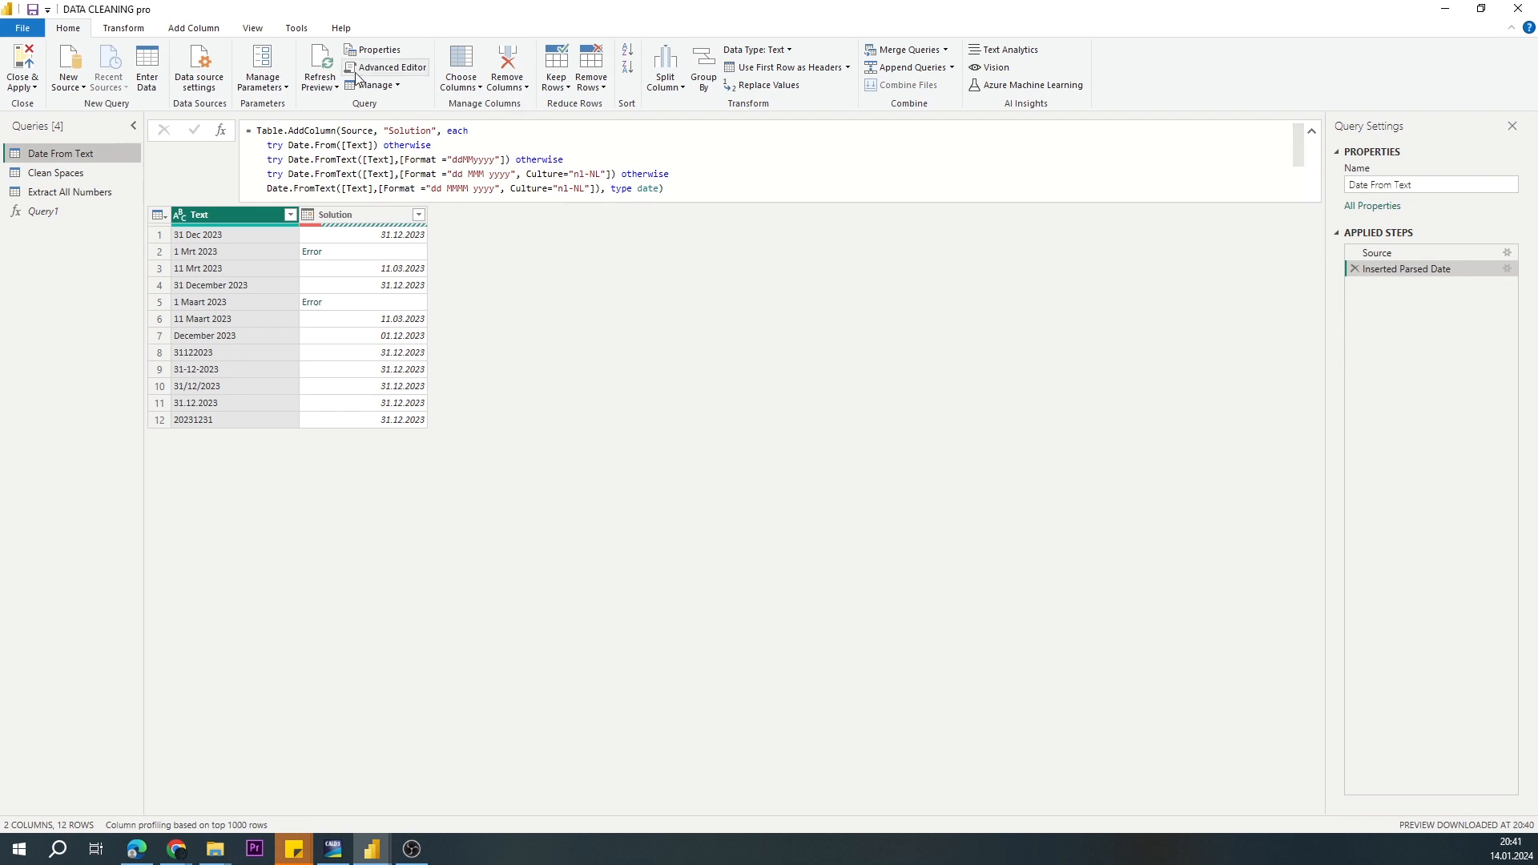
Step: Replace dd with %d in both nl-NL formats, giving "%d MMM yyyy" and "%d MMMM yyyy", and apply the code
click(386, 68)
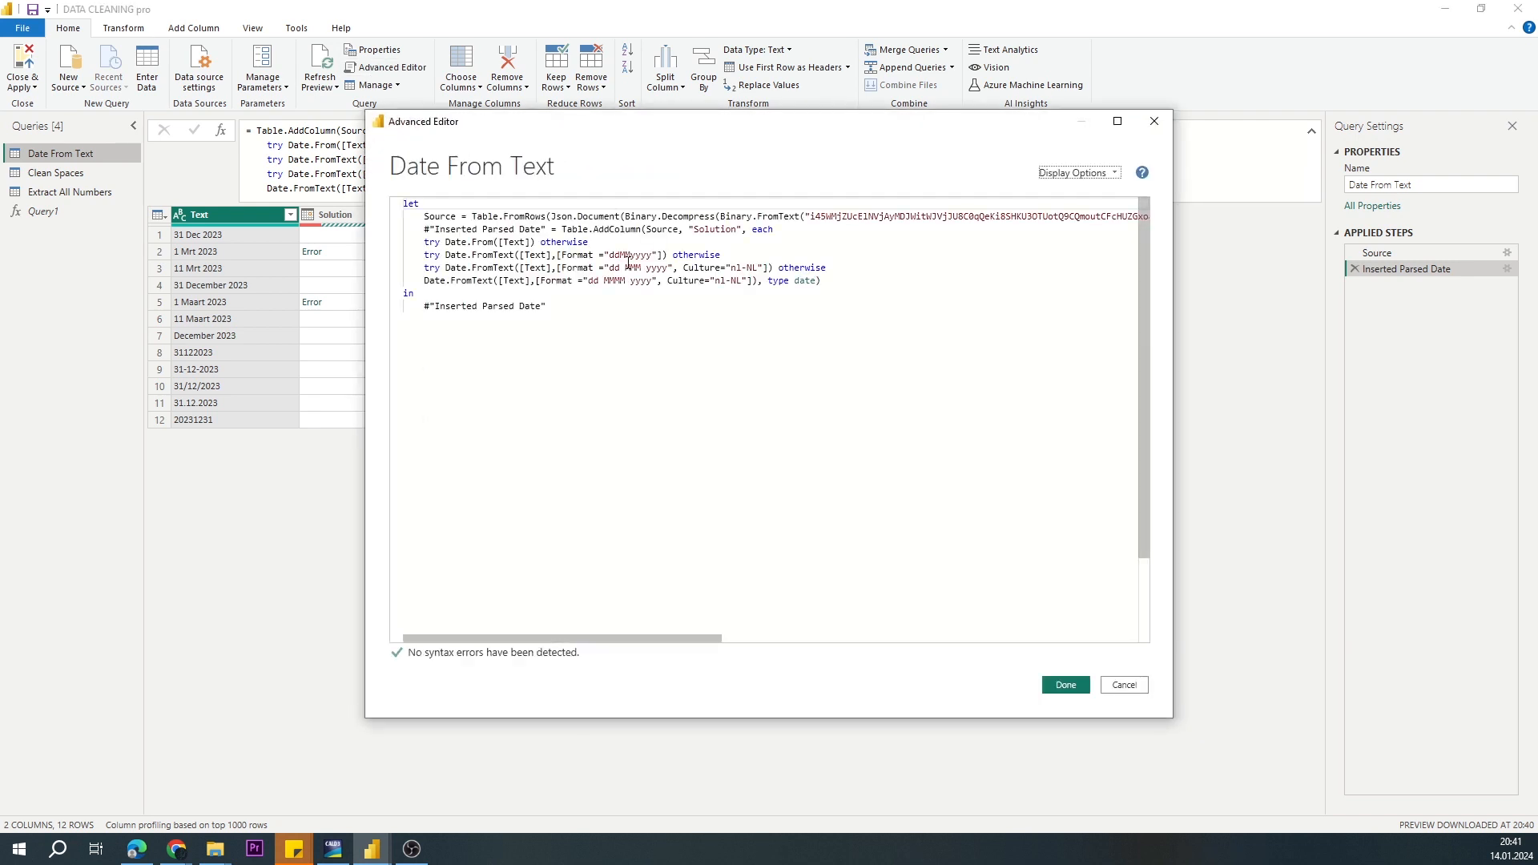
click(614, 267)
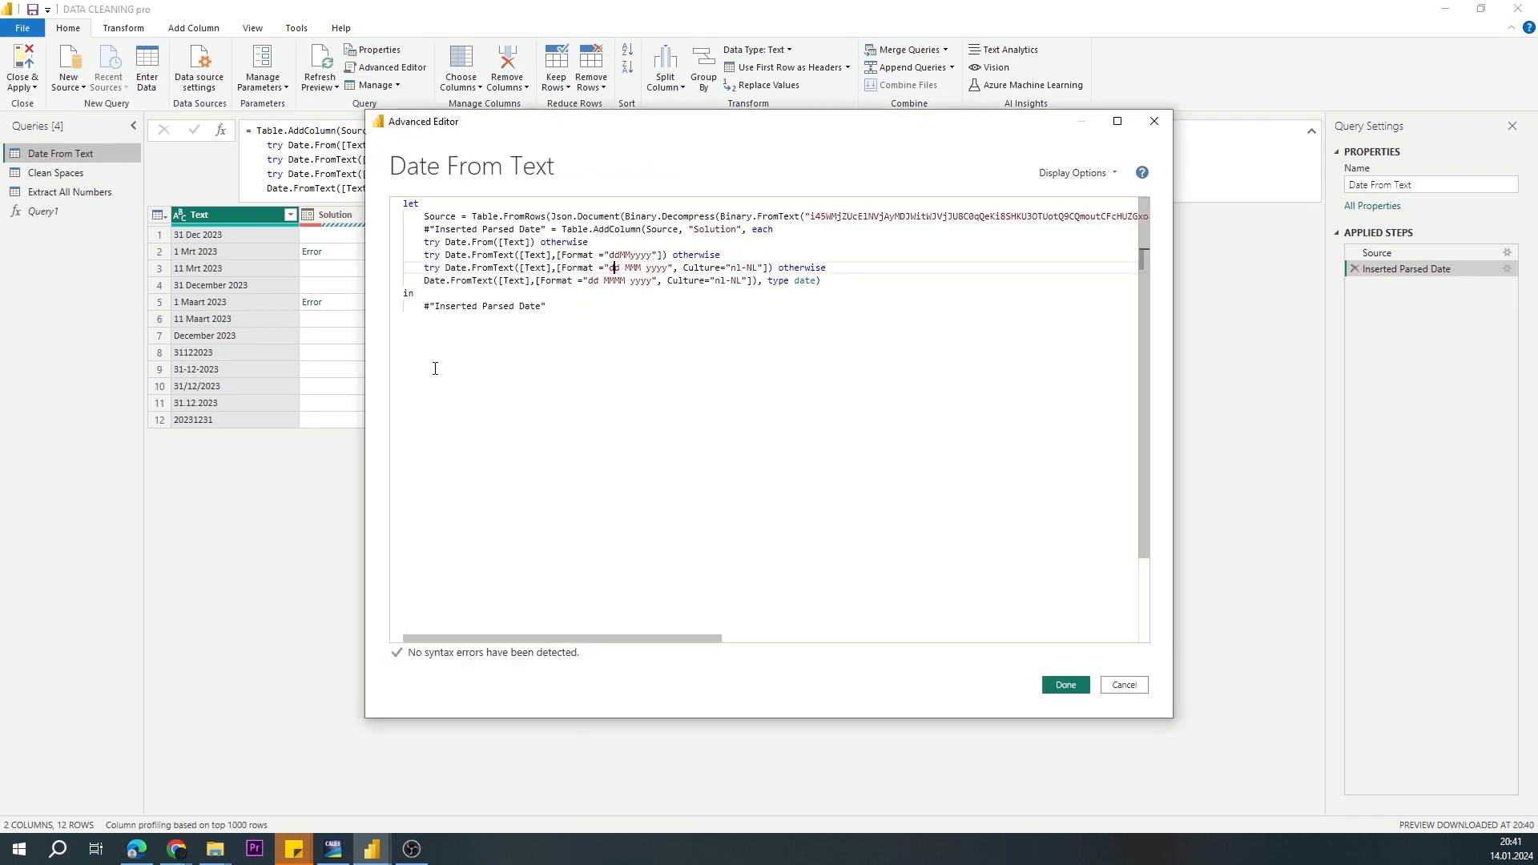
key(BackSpace)
text(%)
key(Down)
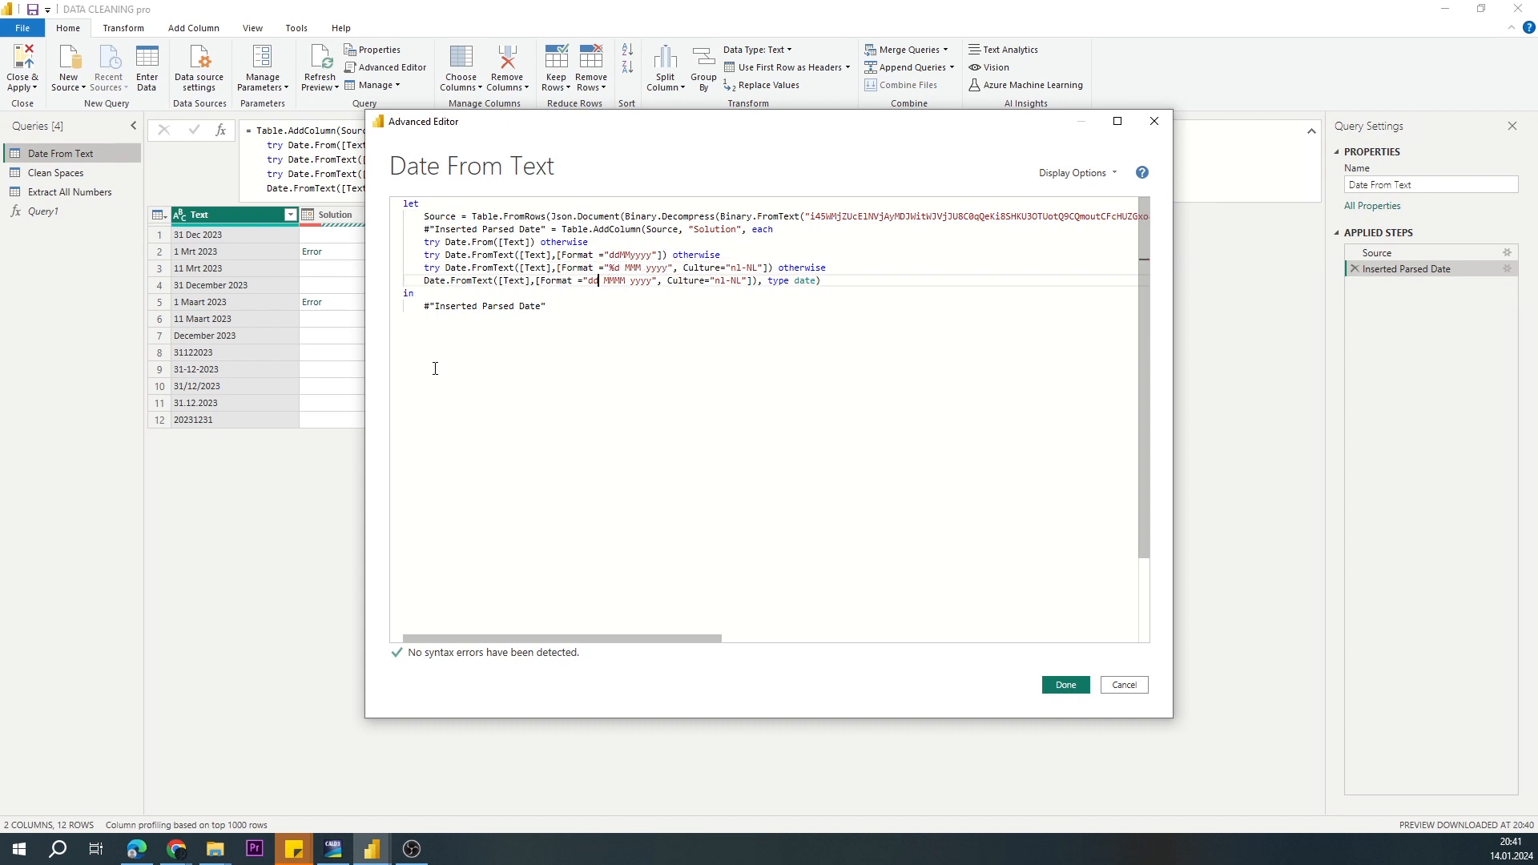
key(BackSpace)
text(%)
click(1056, 683)
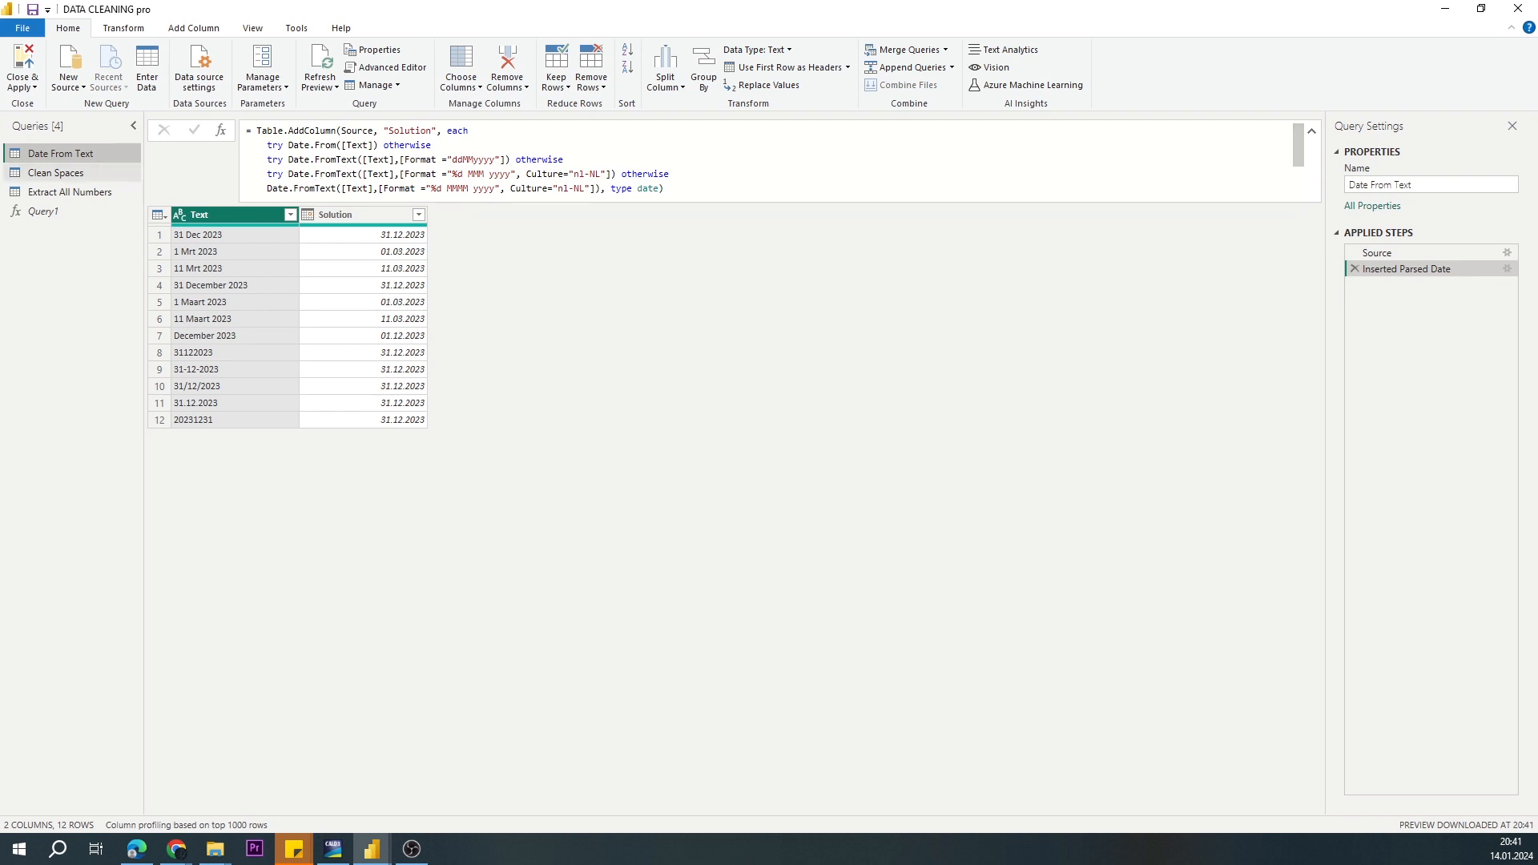
Step: Copy the whole nested try otherwise expression from the Solution formula and create a new blank query
drag(267, 146, 666, 190)
key(alt+Tab)
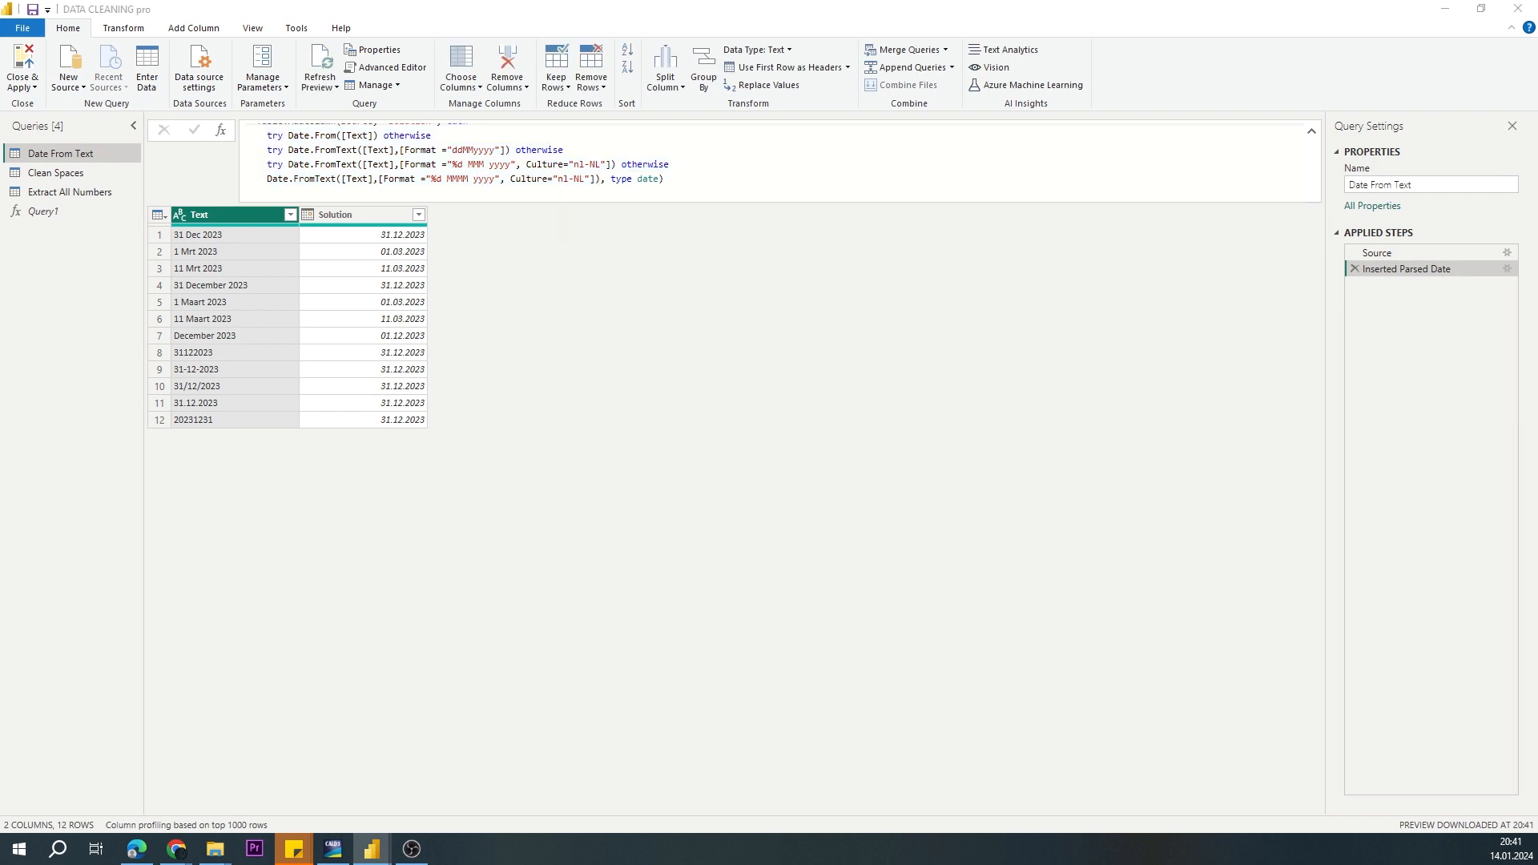
right_click(61, 238)
mouse_move(121, 267)
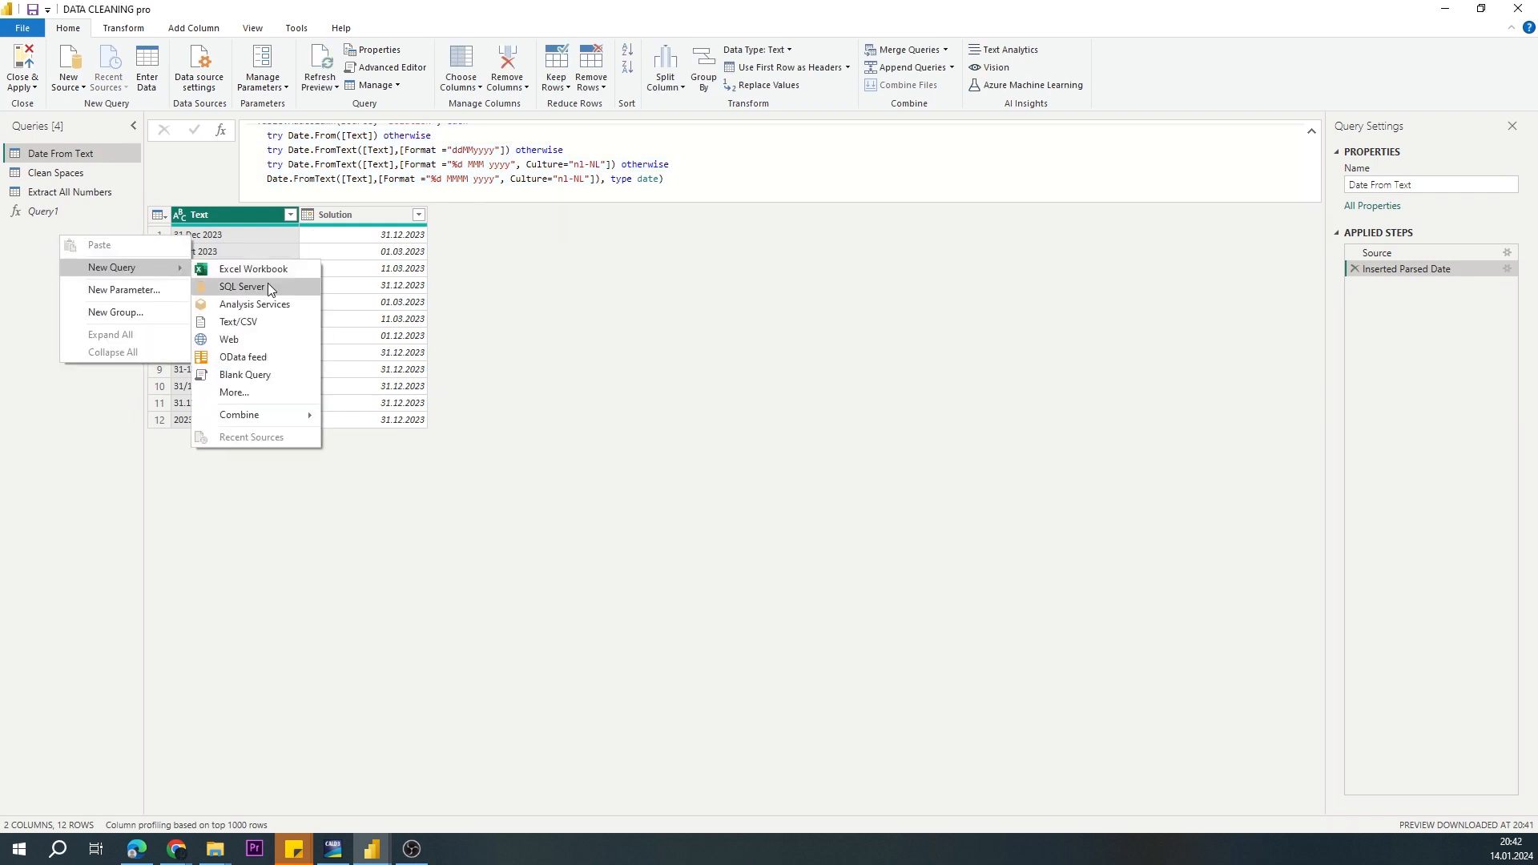
click(257, 372)
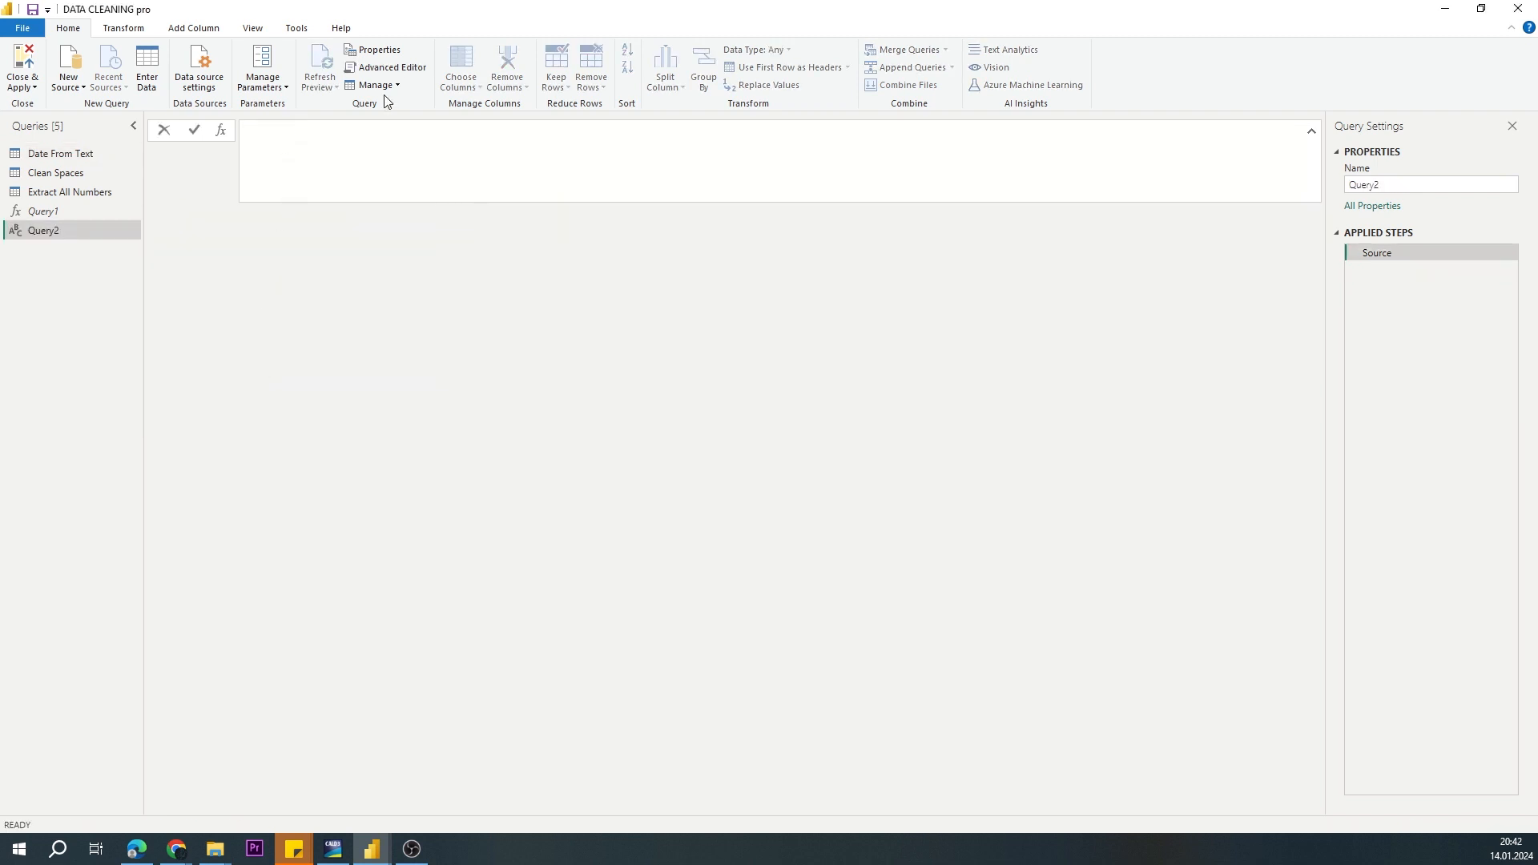
Step: Replace the blank query's default code with the function header (string as text) as date =>, followed by a new line
click(385, 67)
key(ctrl+a)
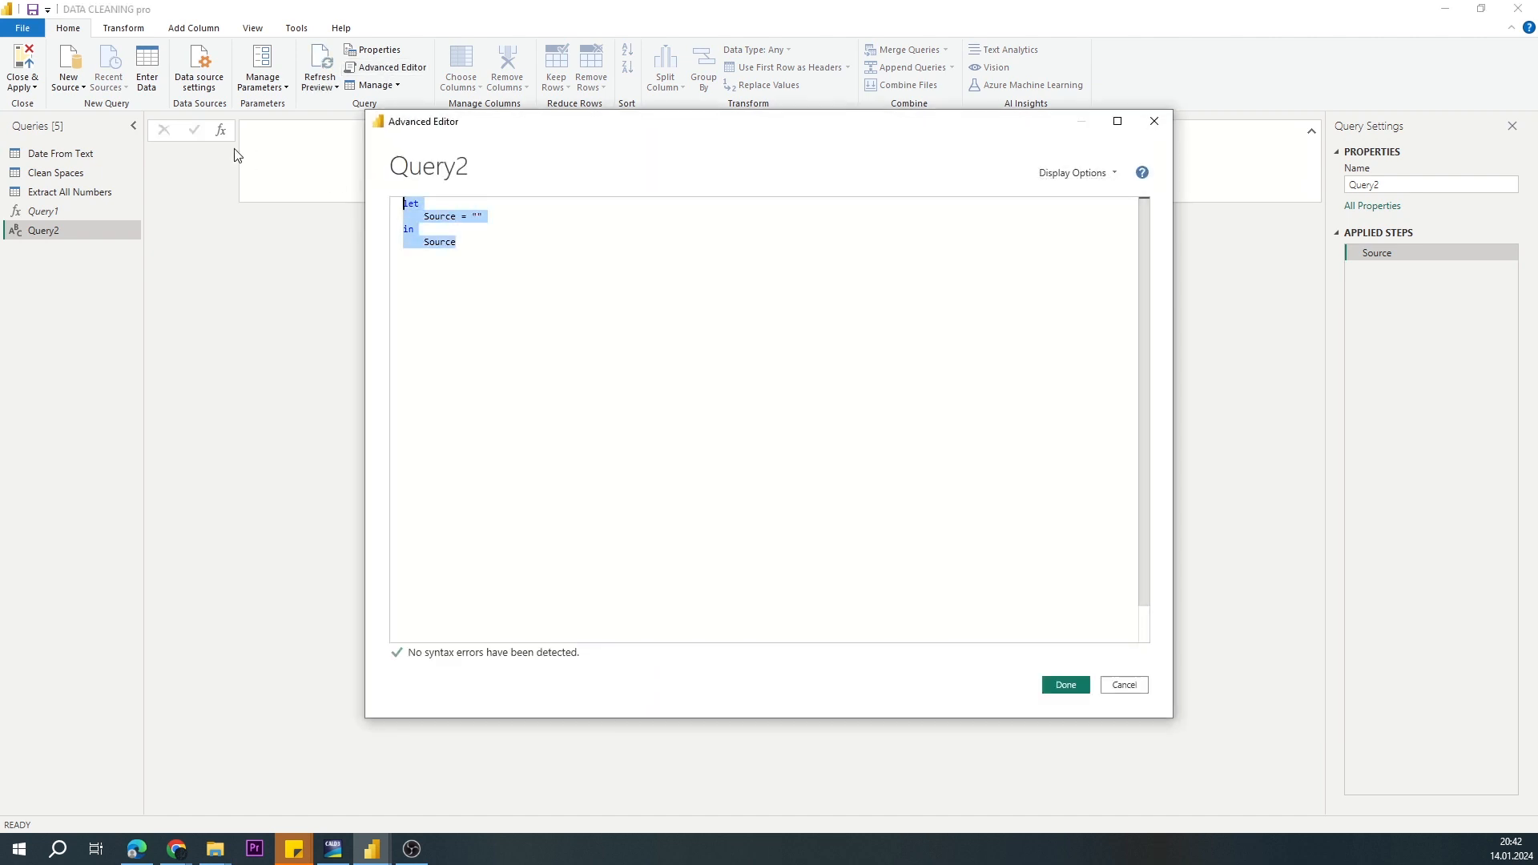
key(Delete)
text(()
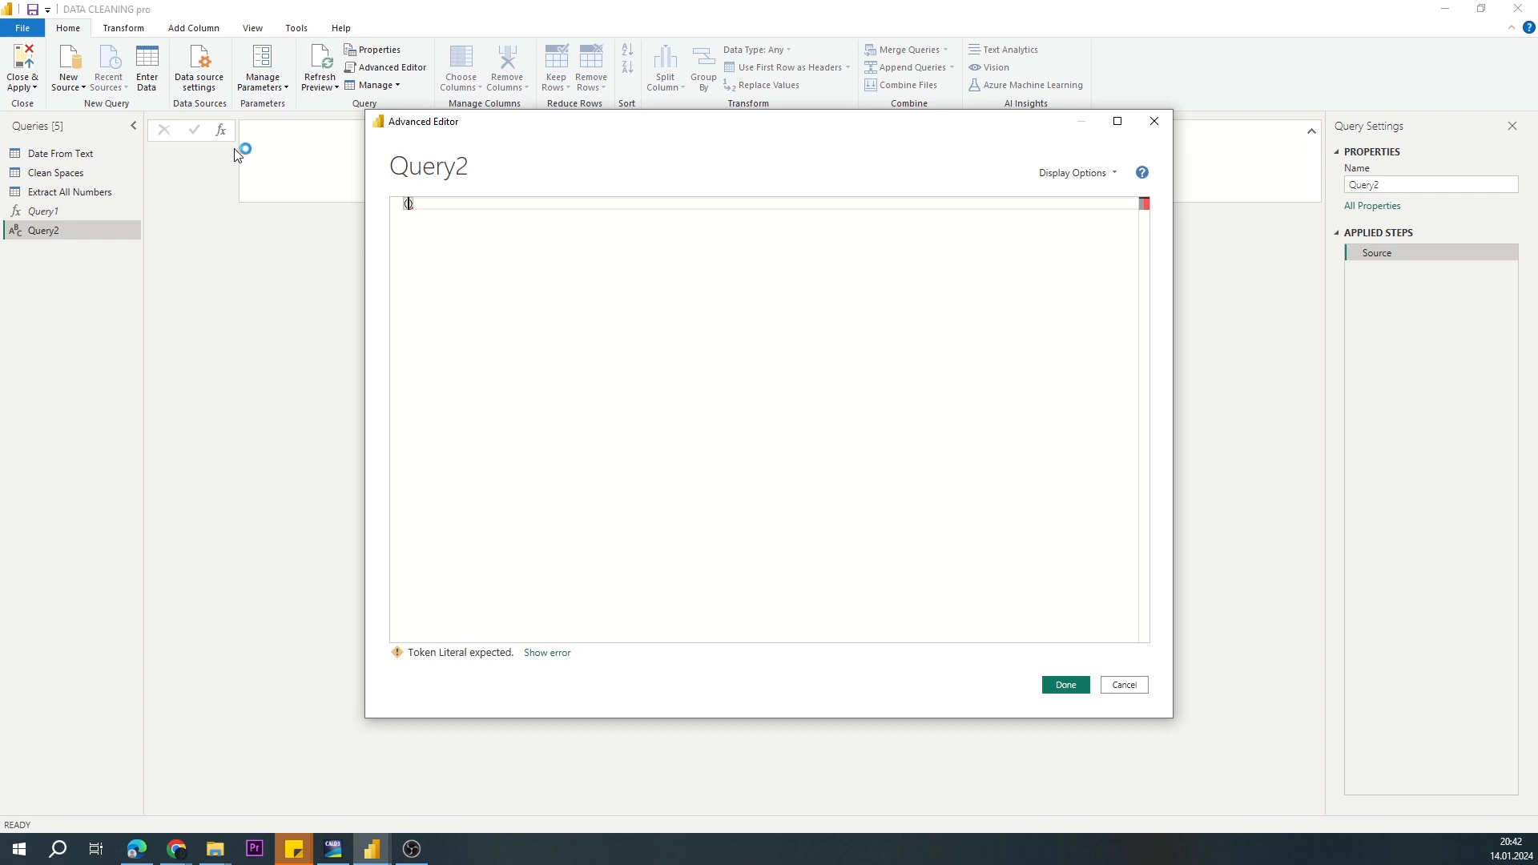
text(string)
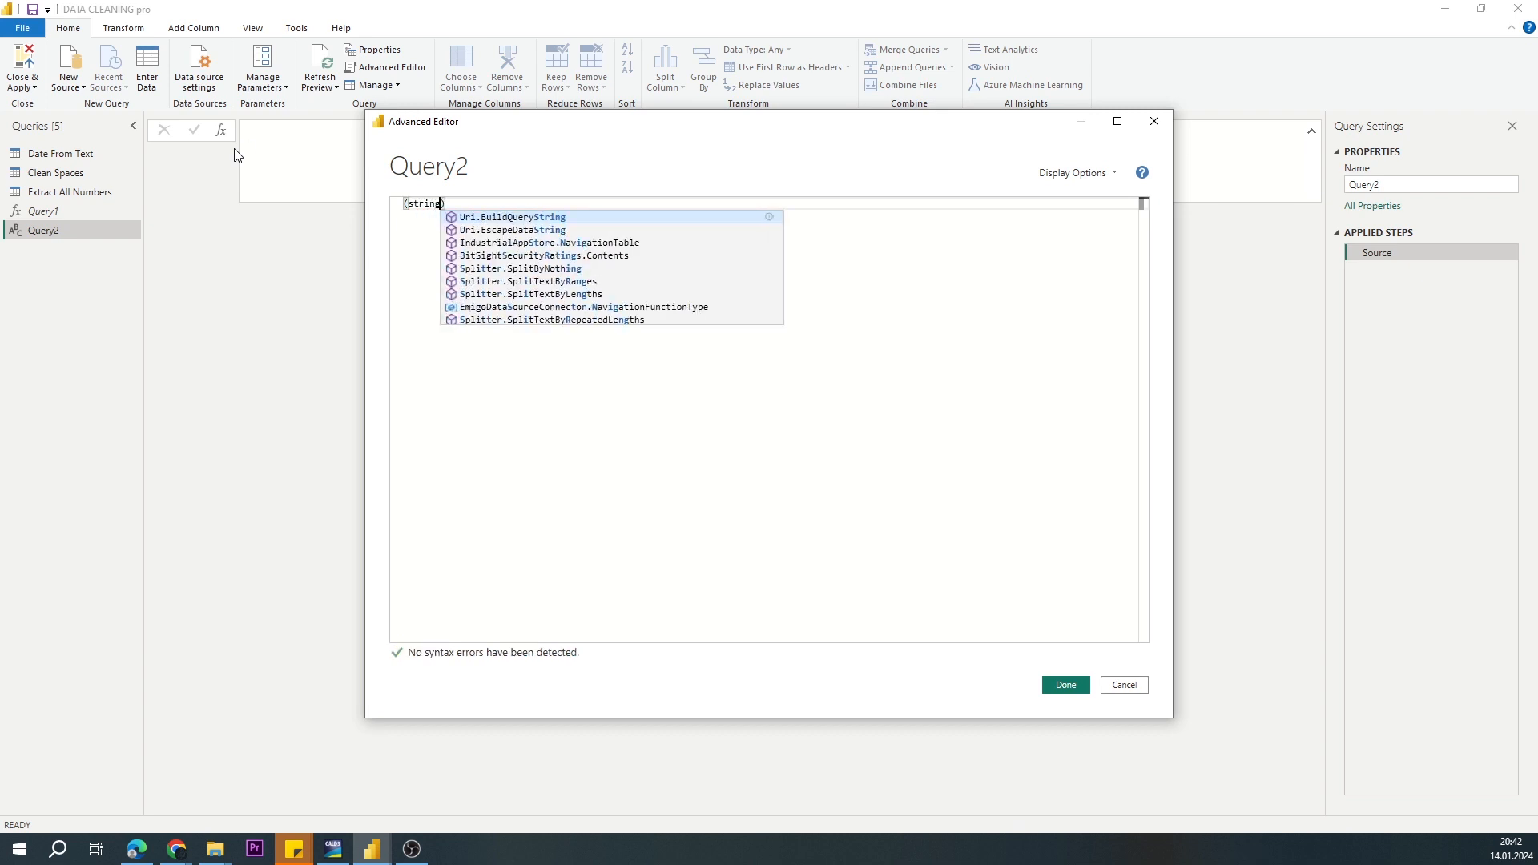
text( as Te)
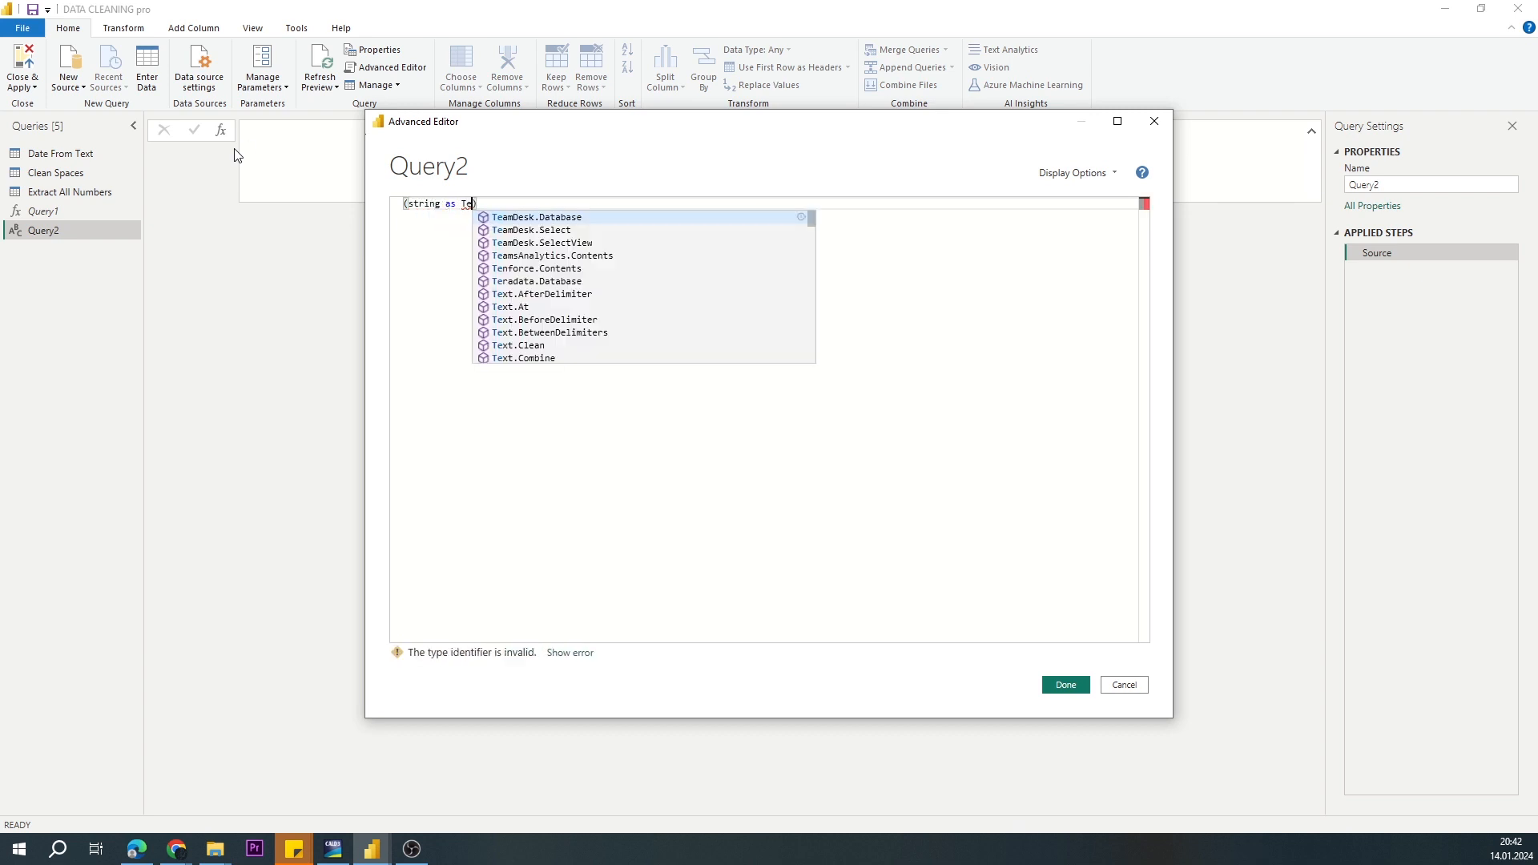
key(BackSpace)
key(BackSpace)
text(text)
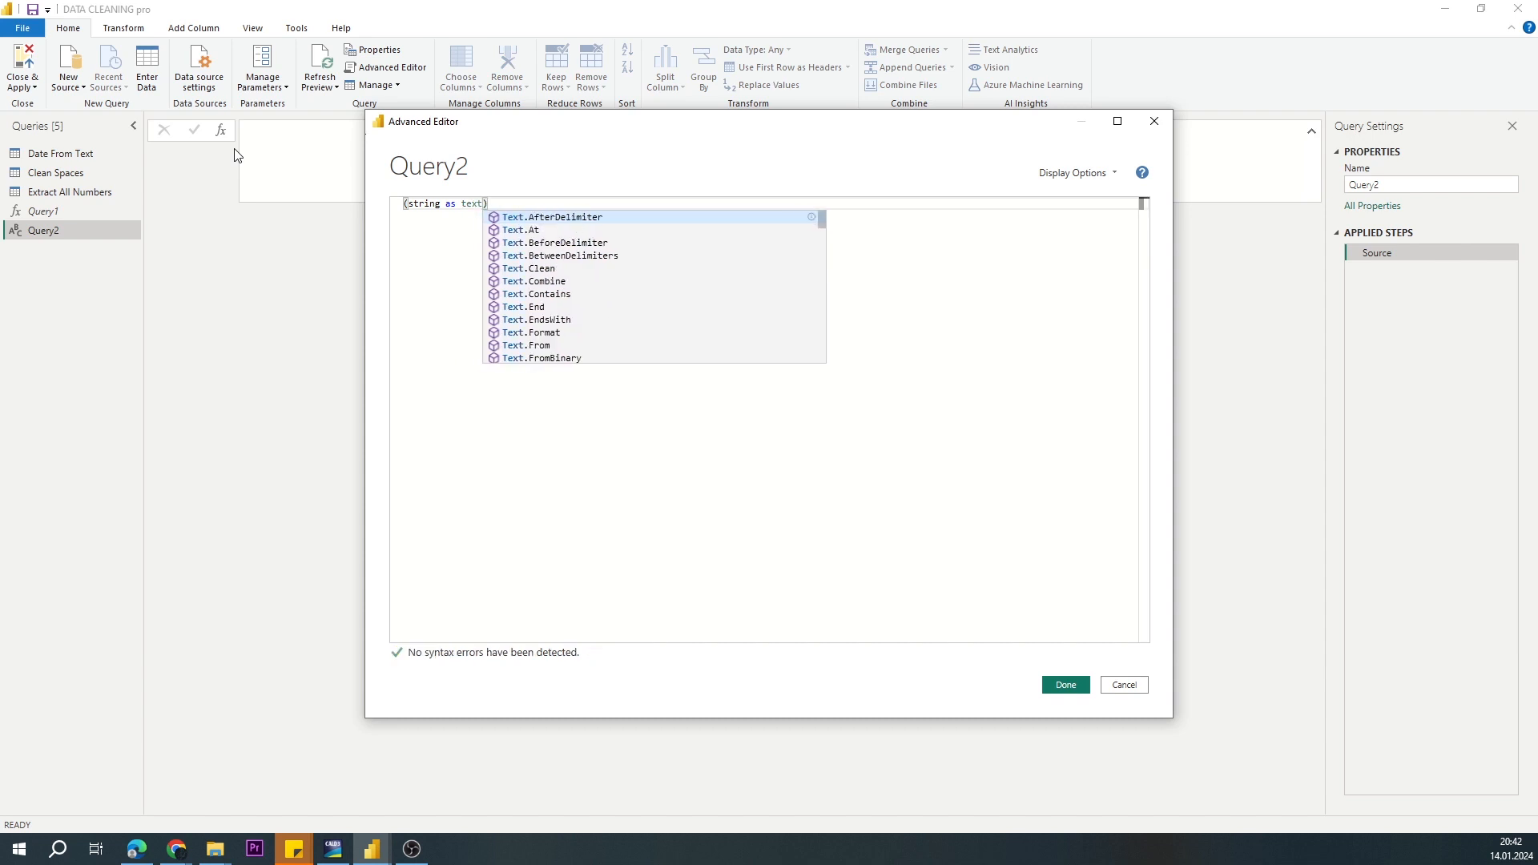
text() as )
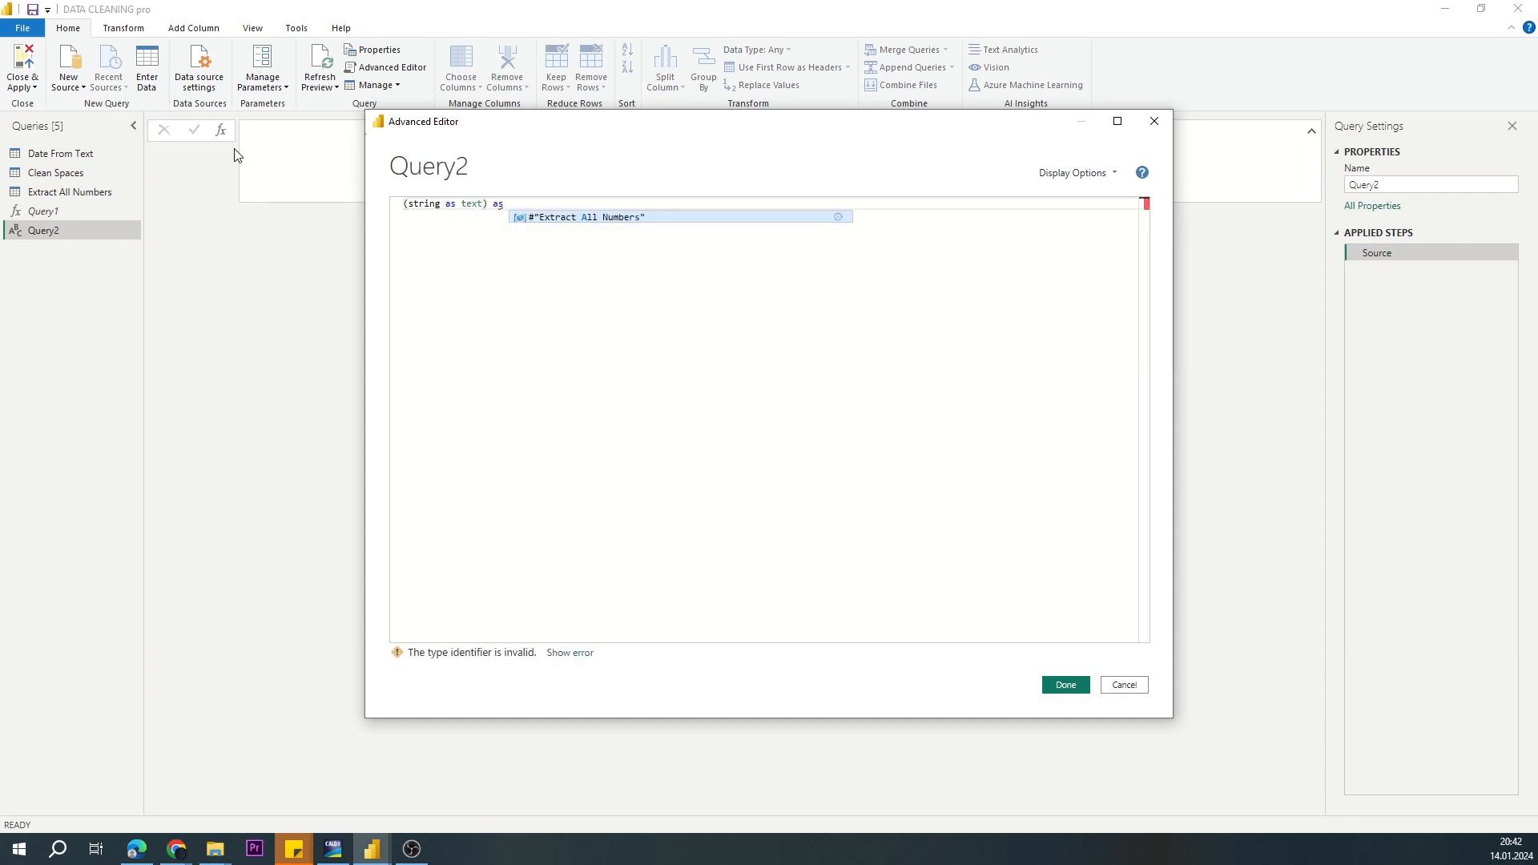
text(date)
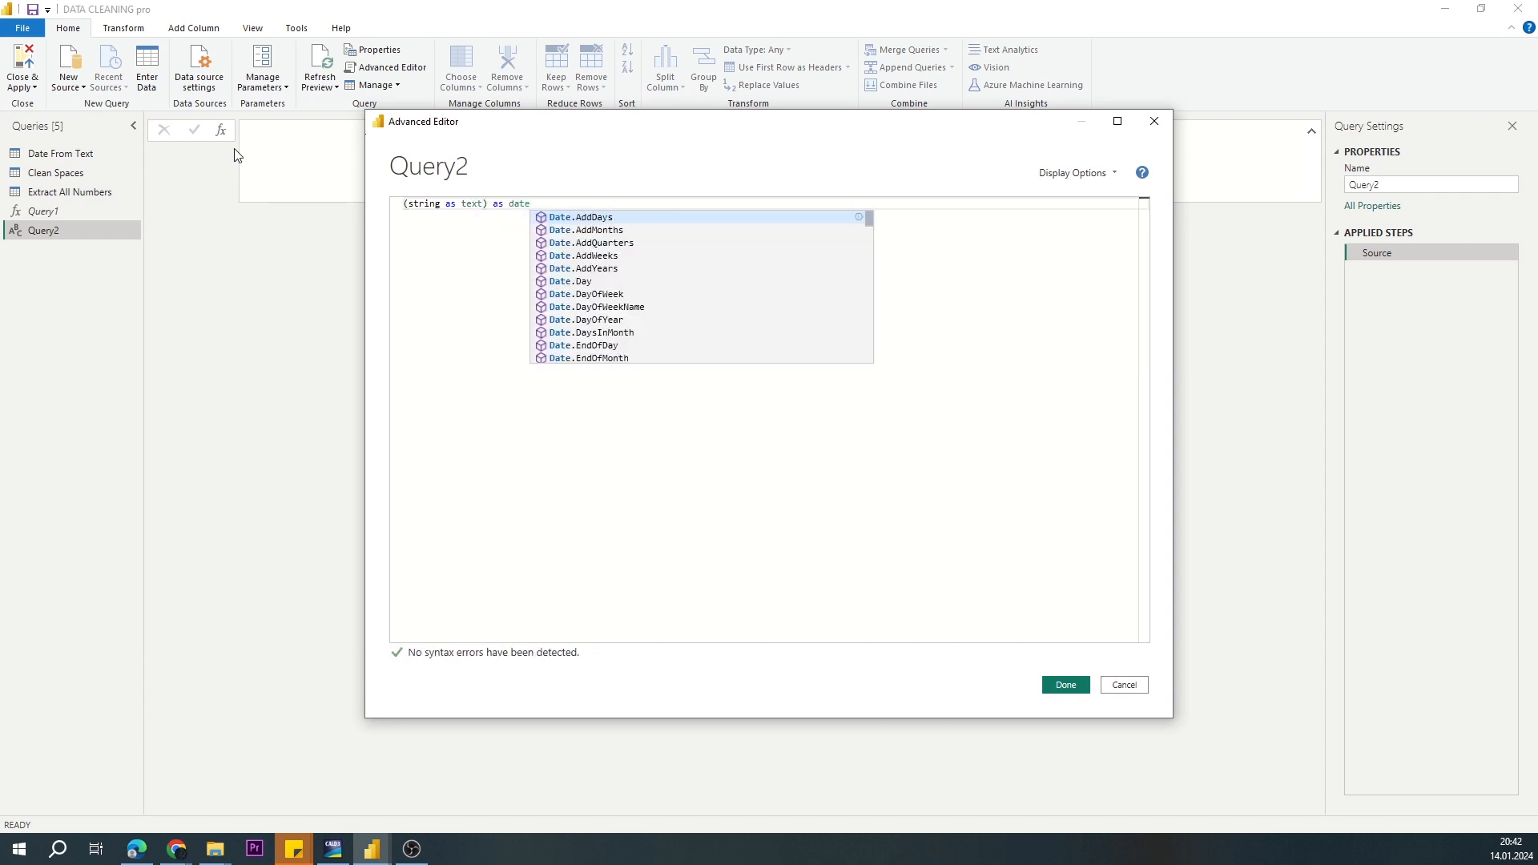
text( =)
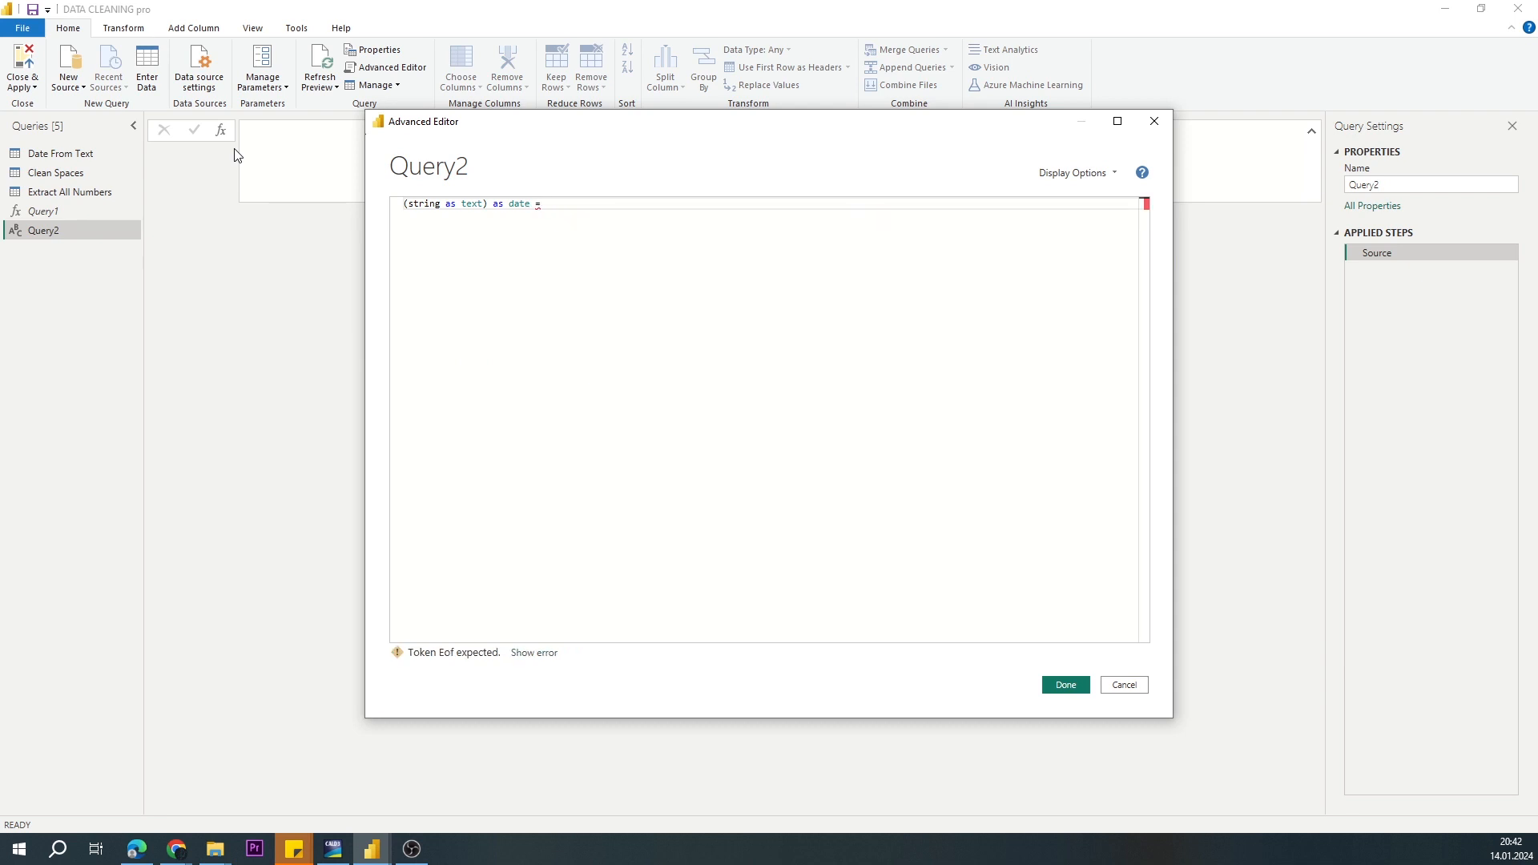
text(>)
key(Return)
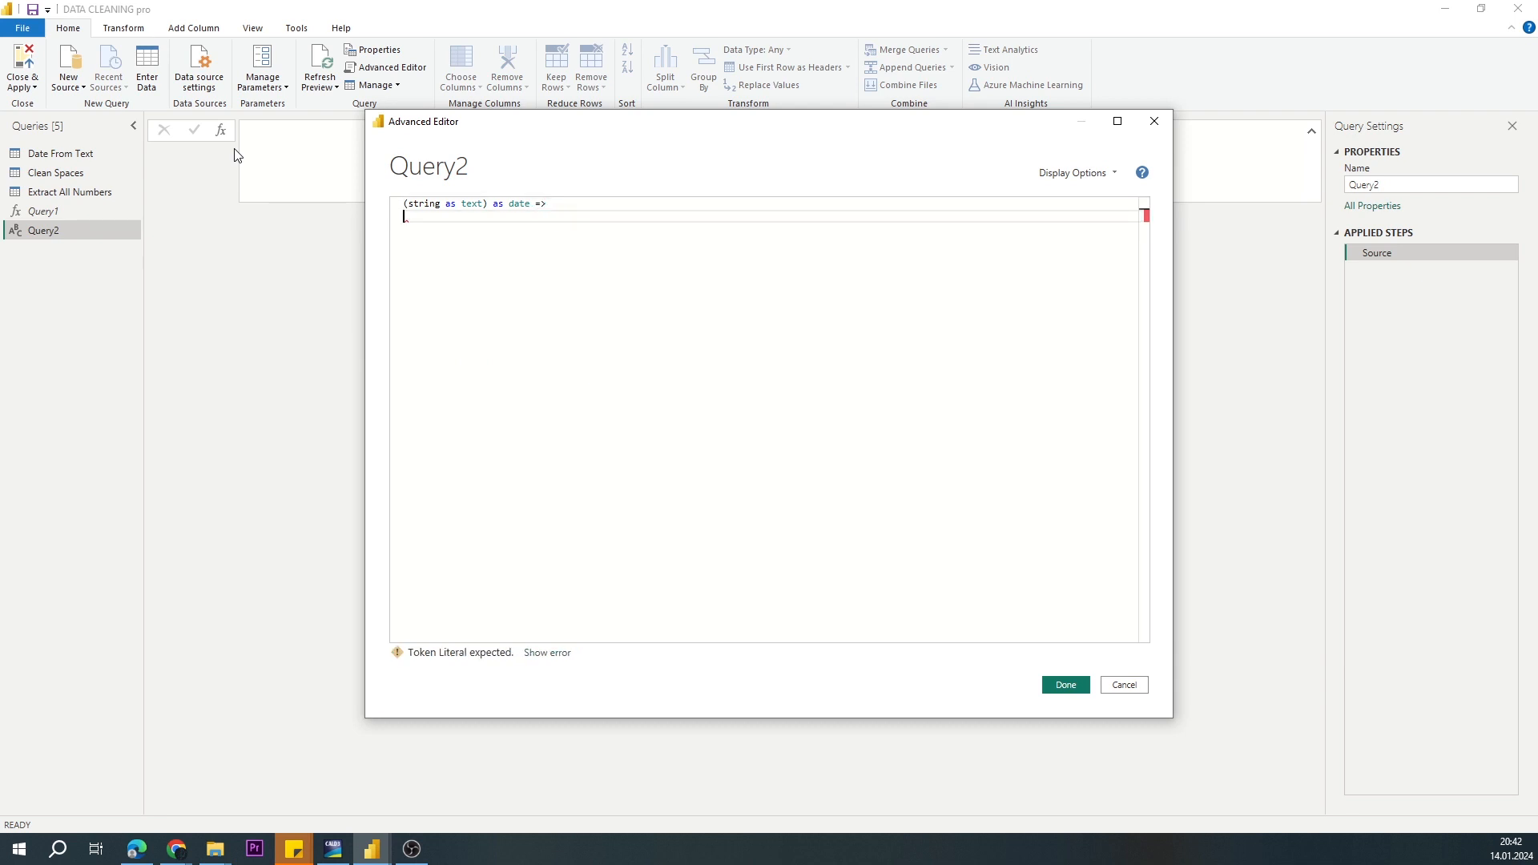
Step: Paste the nested try otherwise expression as the function body, apply the code, and rename the query fxExtractDate
key(ctrl+v)
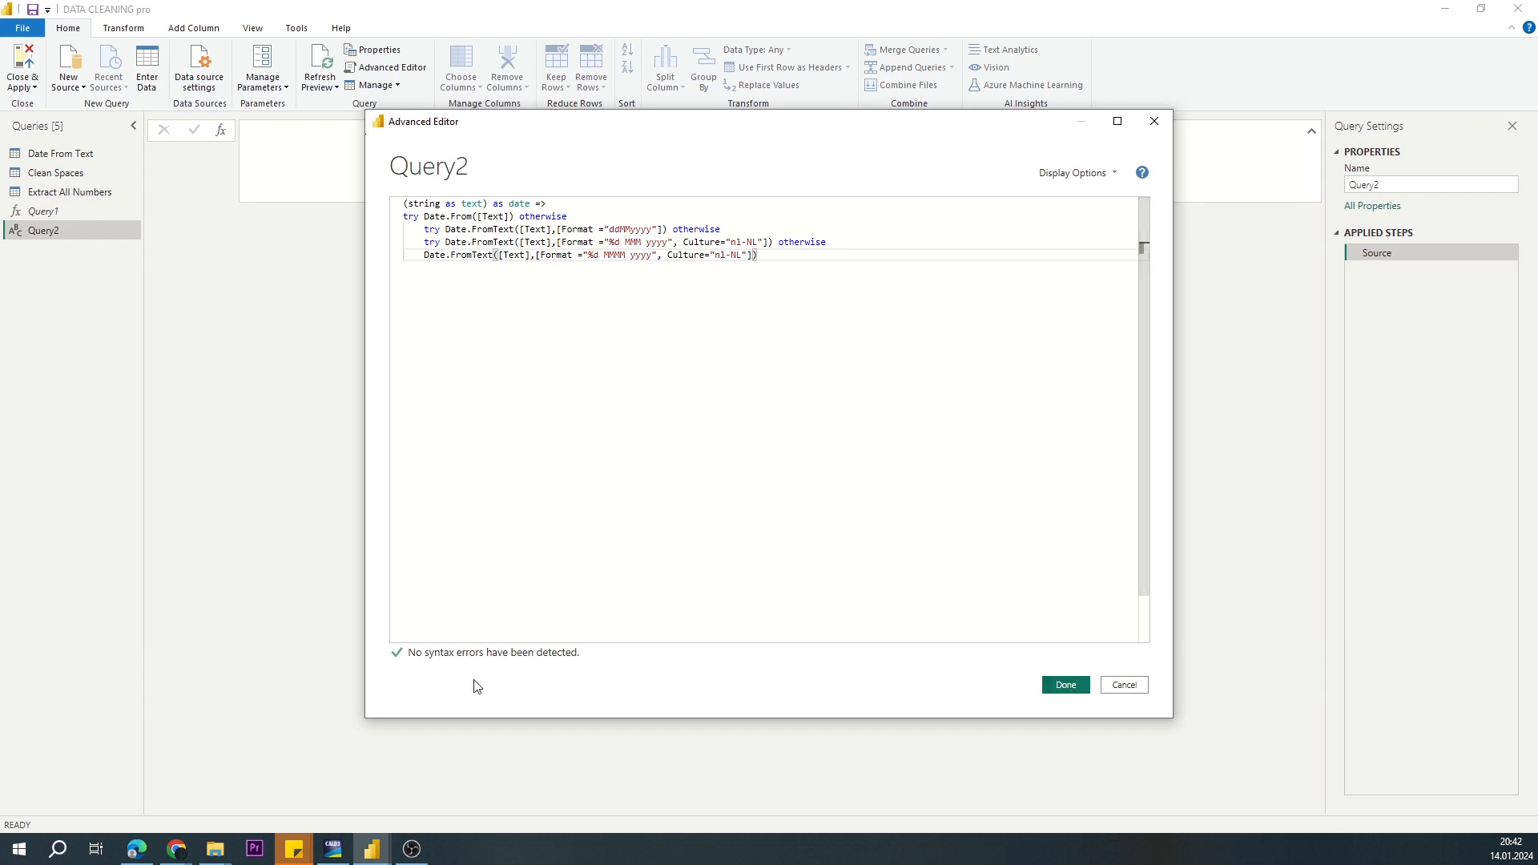
click(1065, 684)
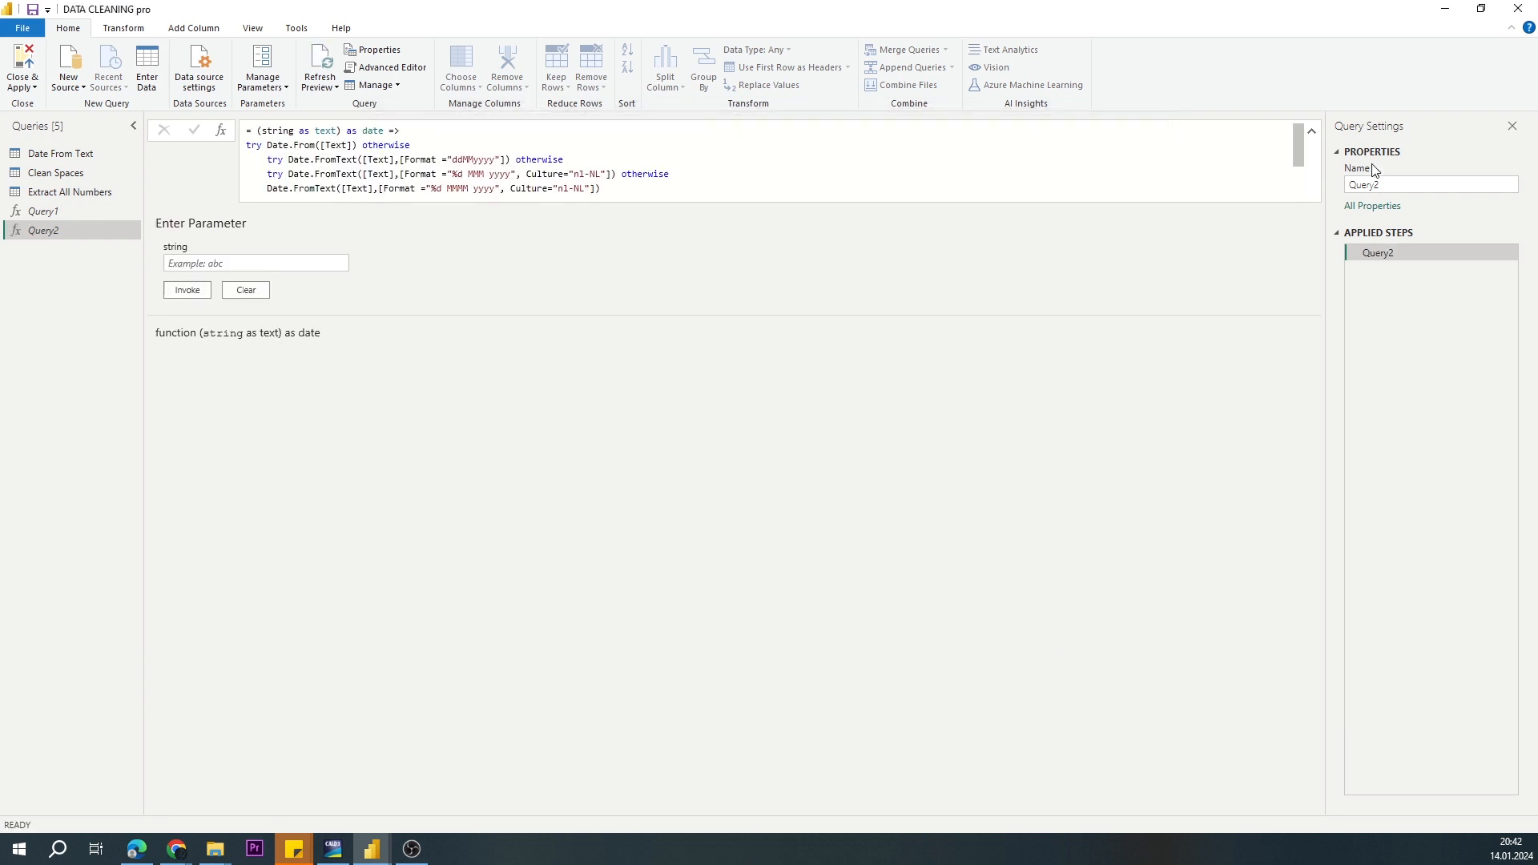
key(BackSpace)
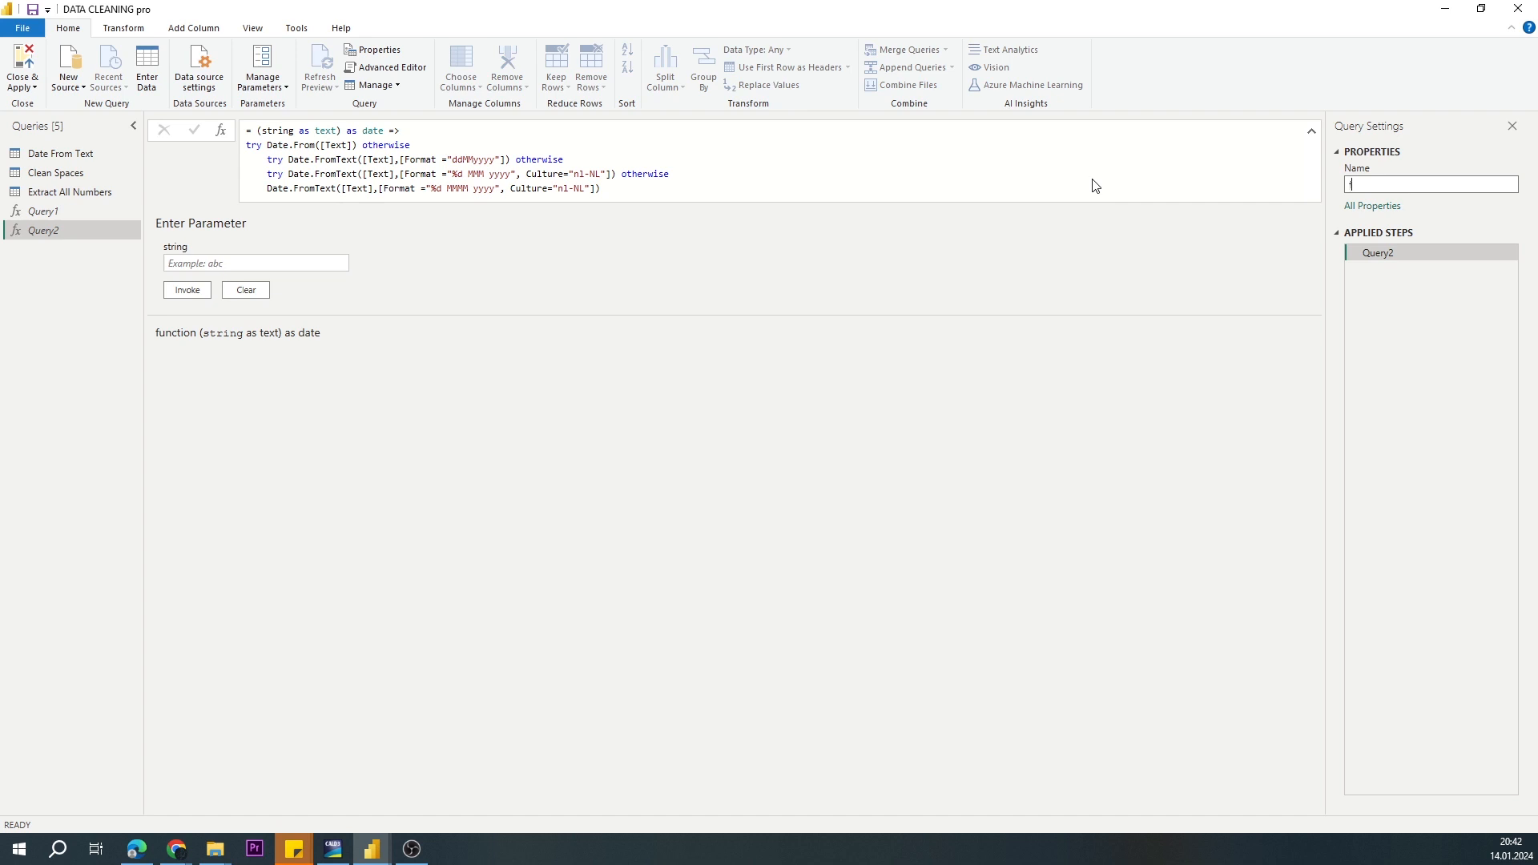
text(fxExtractDate)
key(Return)
Step: Return to the Date From Text query
click(60, 153)
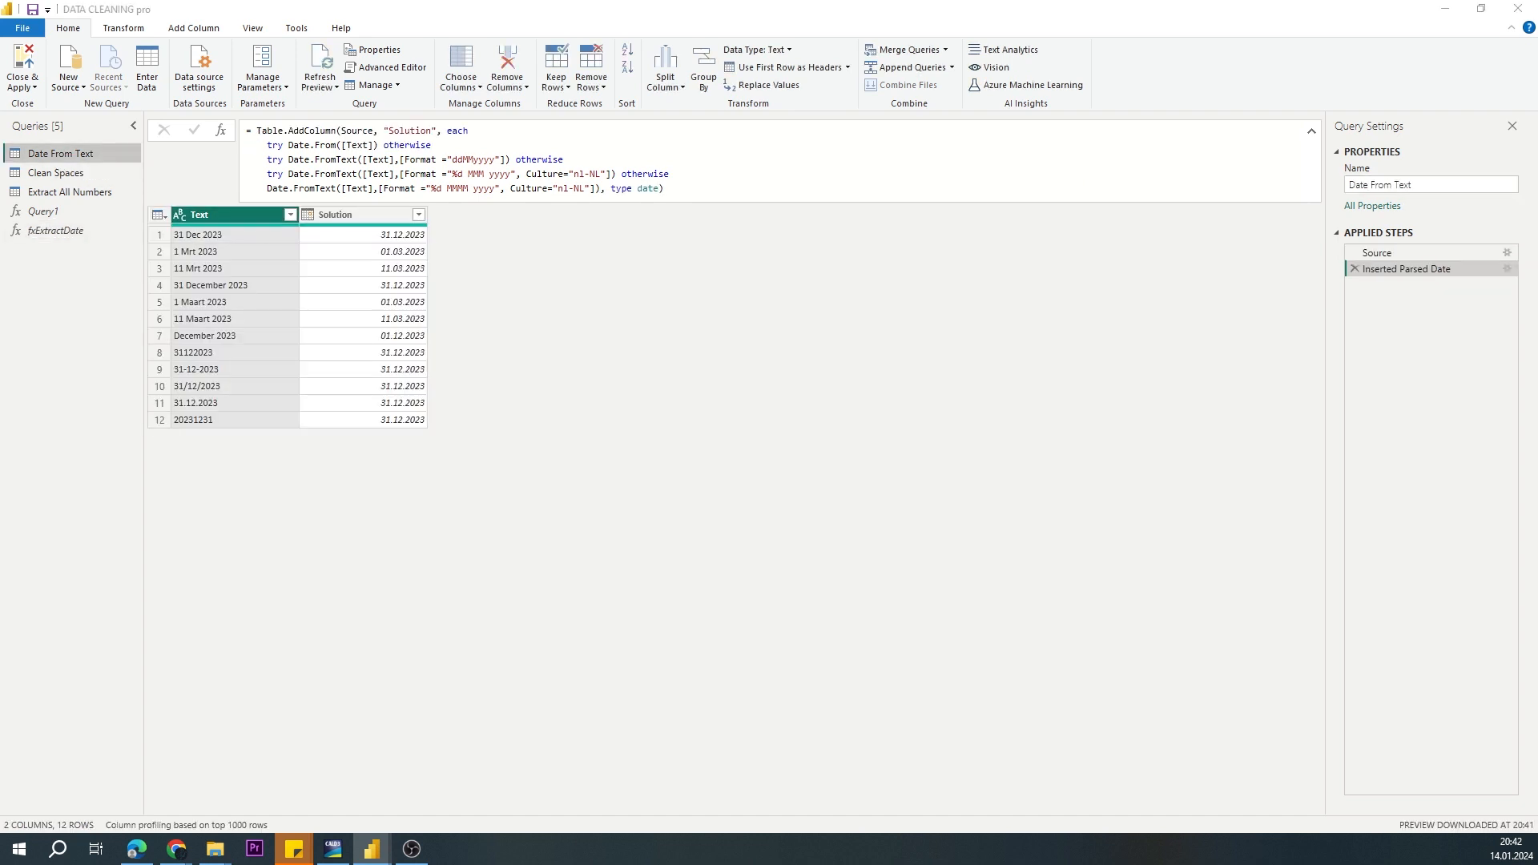
click(158, 215)
click(635, 346)
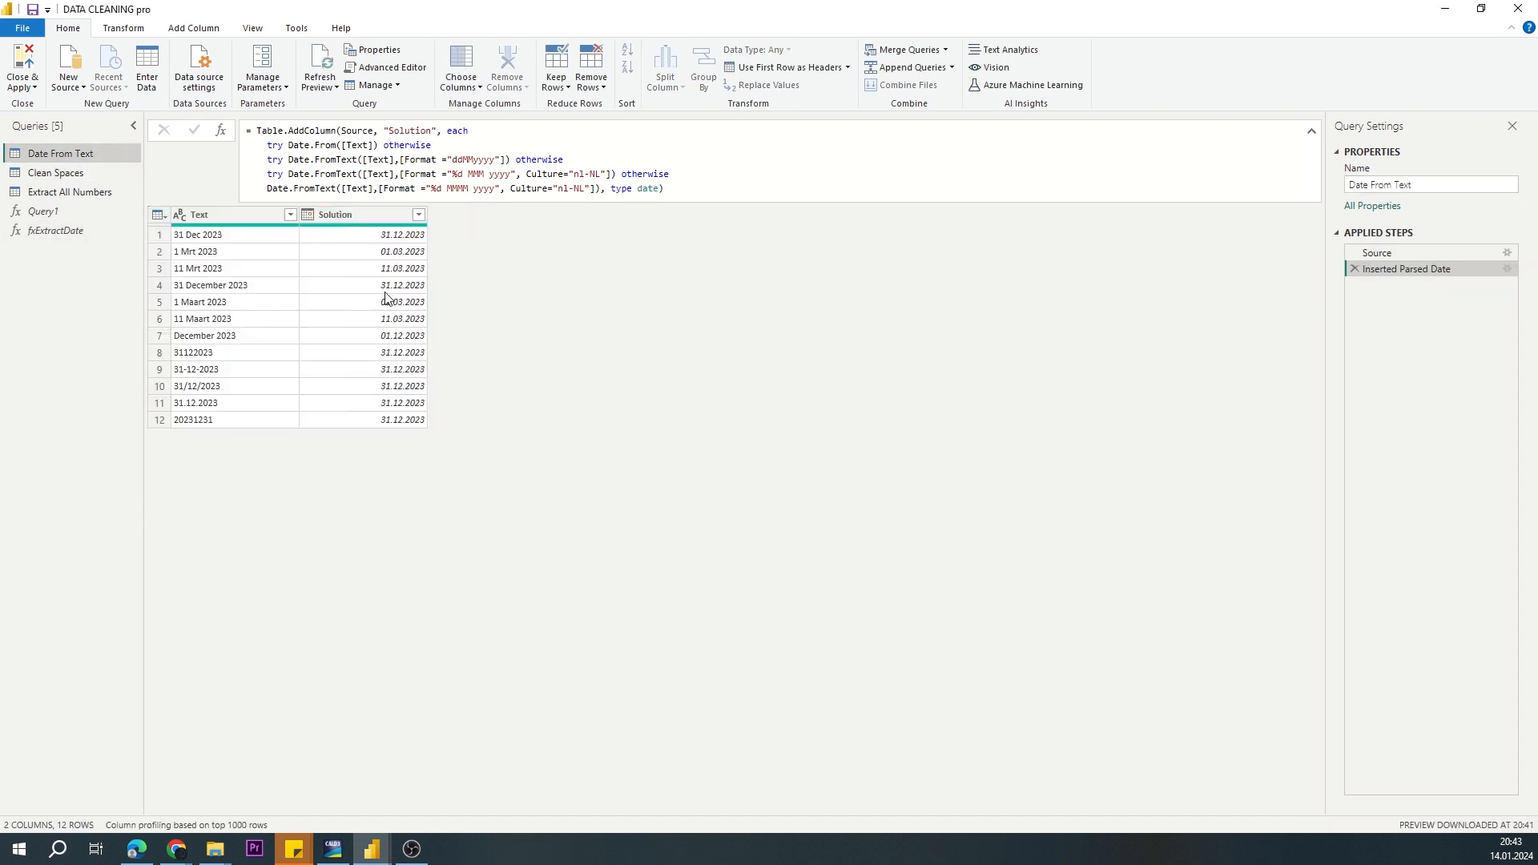
click(193, 28)
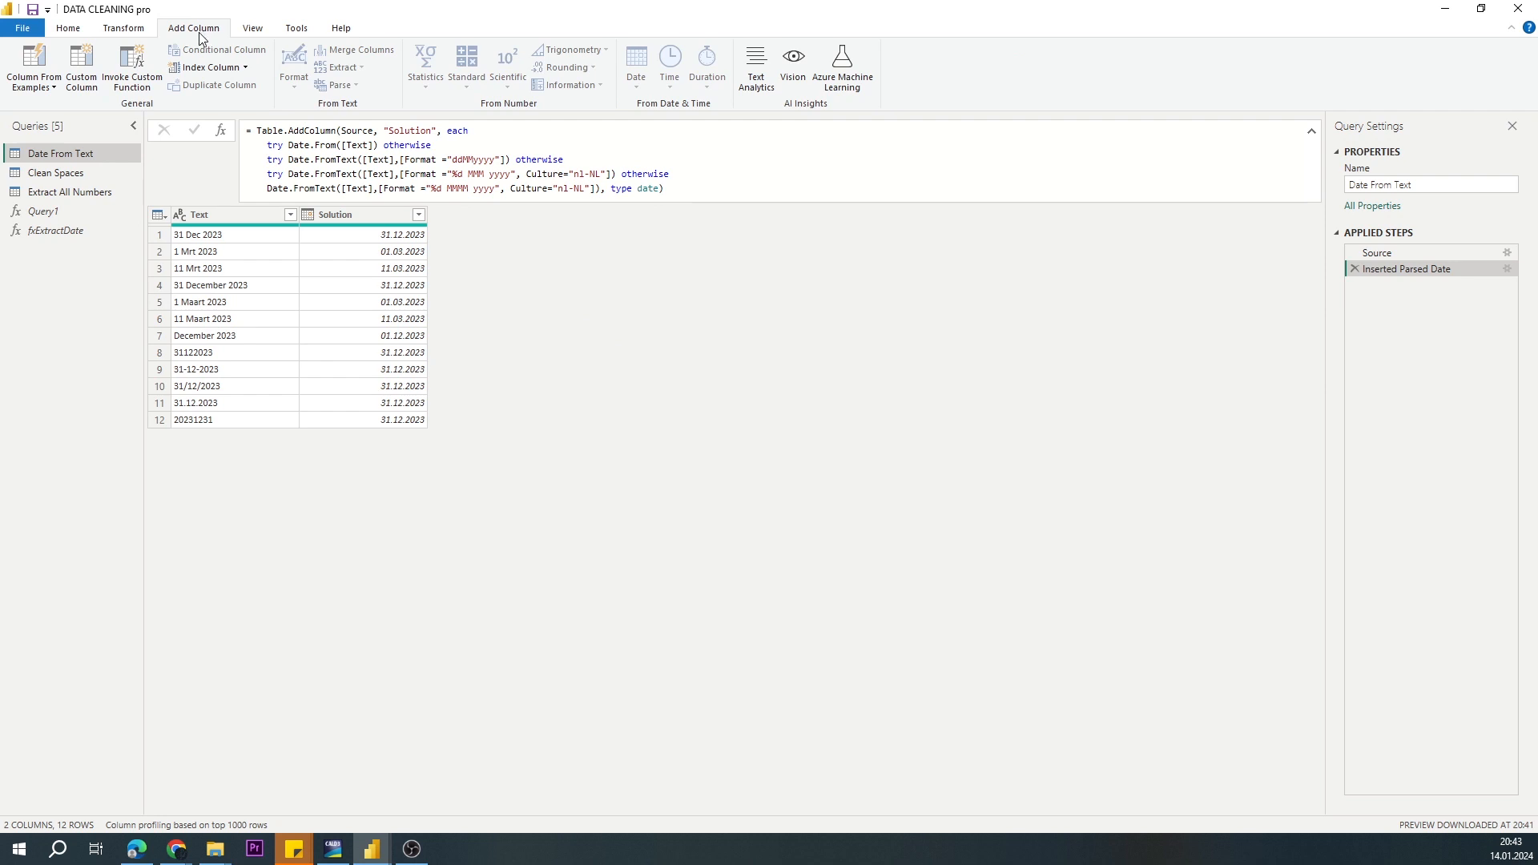
click(143, 63)
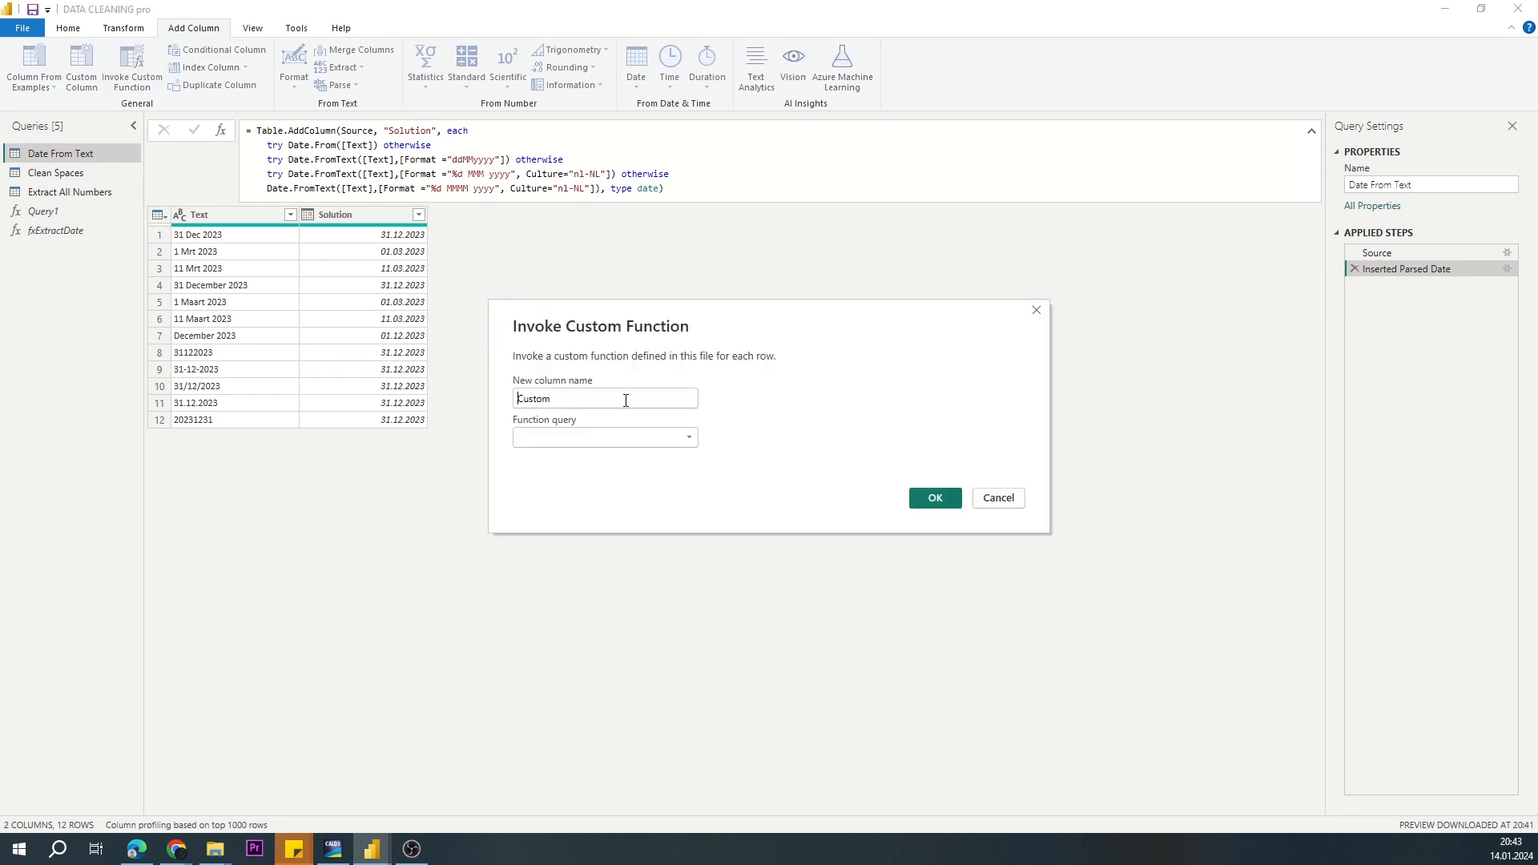
click(670, 449)
click(591, 468)
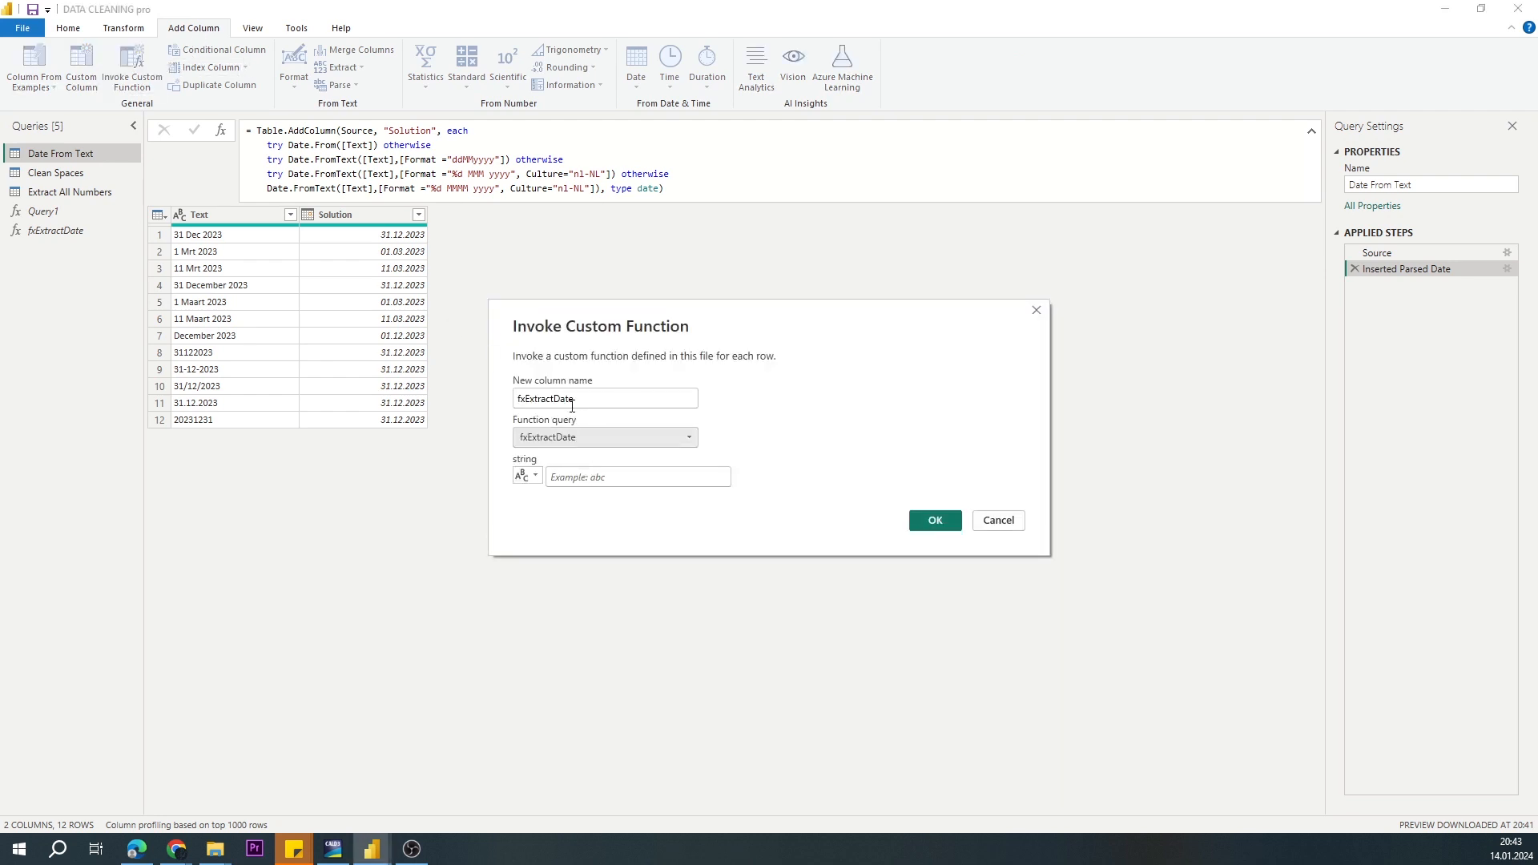
click(535, 475)
click(551, 495)
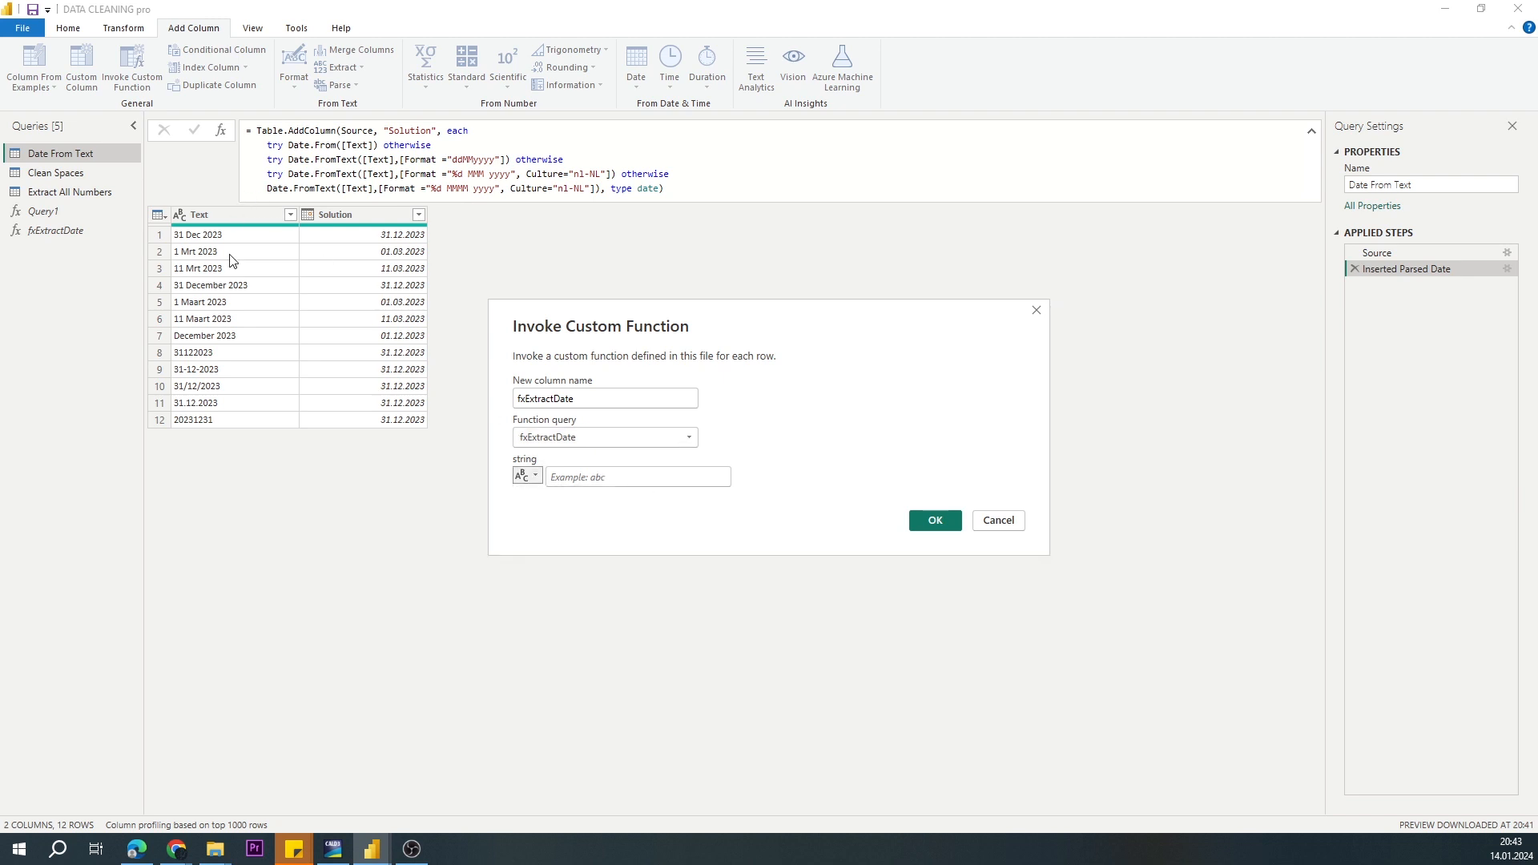
click(535, 475)
click(560, 495)
click(581, 482)
click(535, 476)
click(558, 496)
click(992, 521)
Step: In the fxExtractDate function code, replace every [Text] reference with the string parameter and apply the change
click(60, 231)
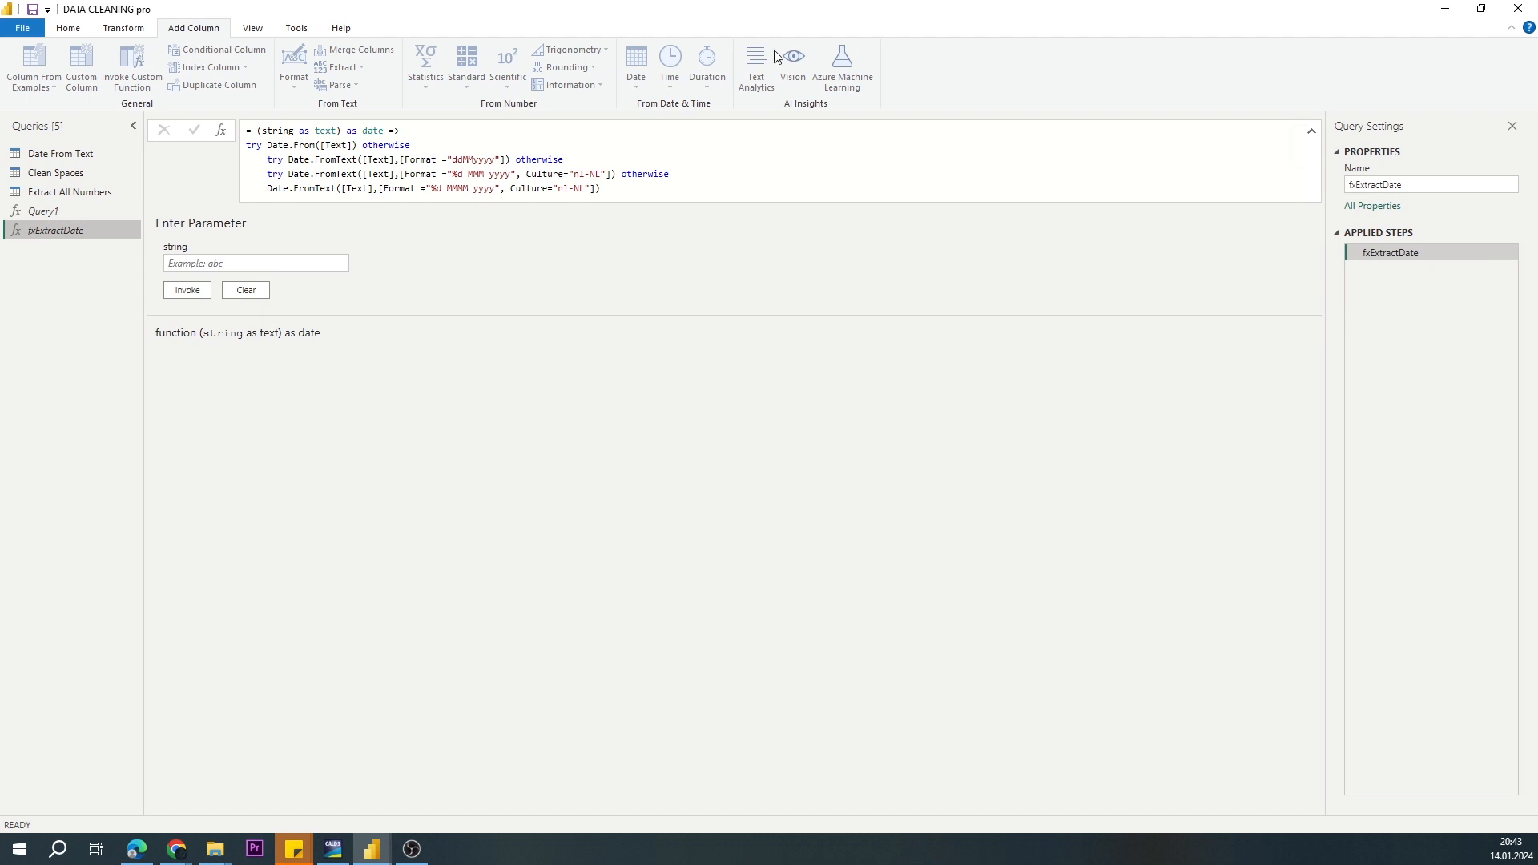
click(68, 28)
click(385, 67)
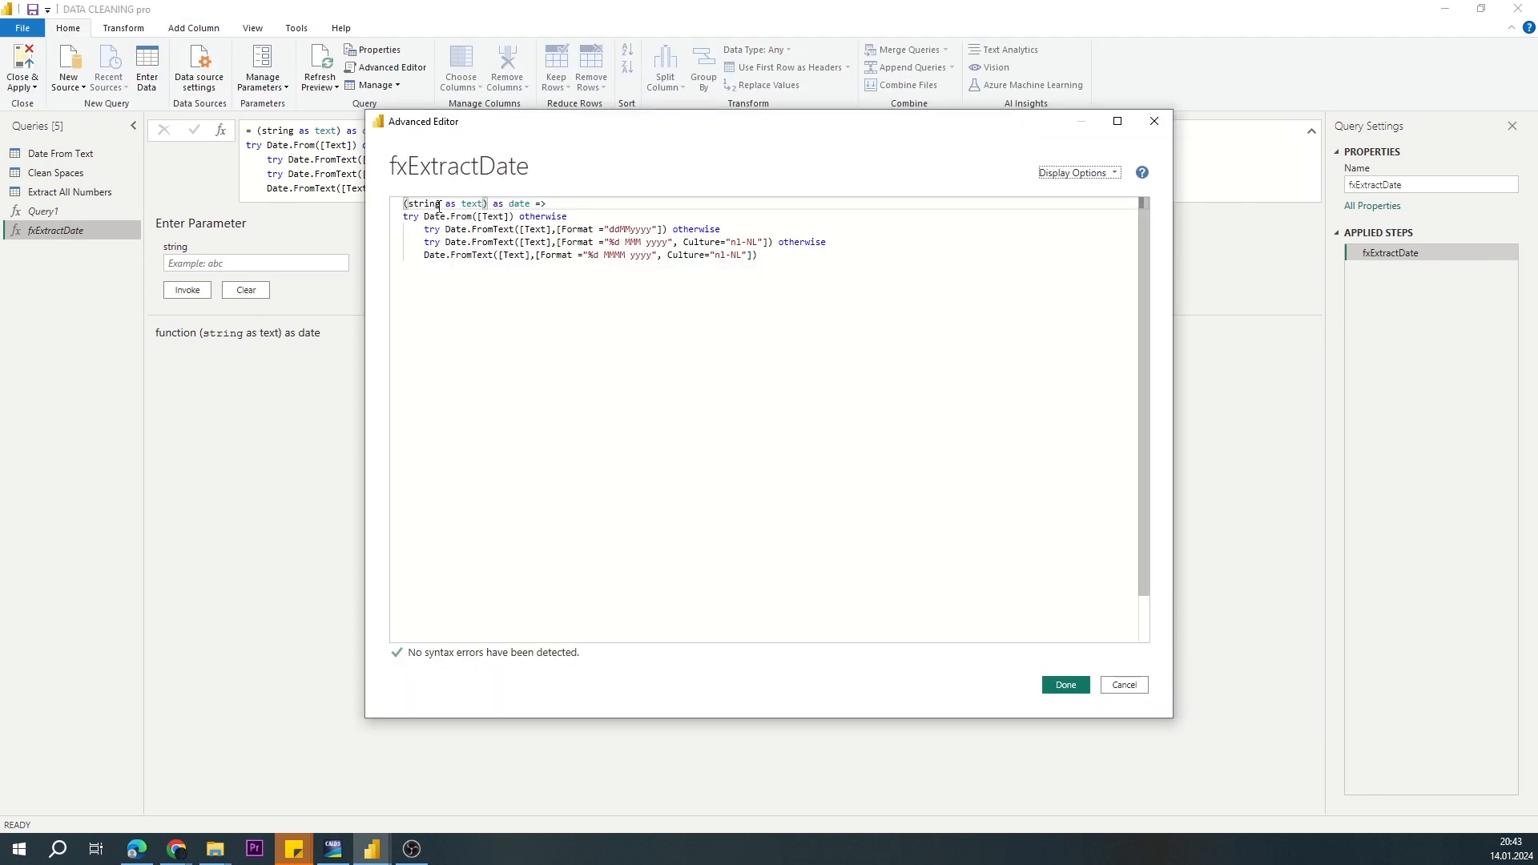
double_click(429, 204)
key(ctrl+c)
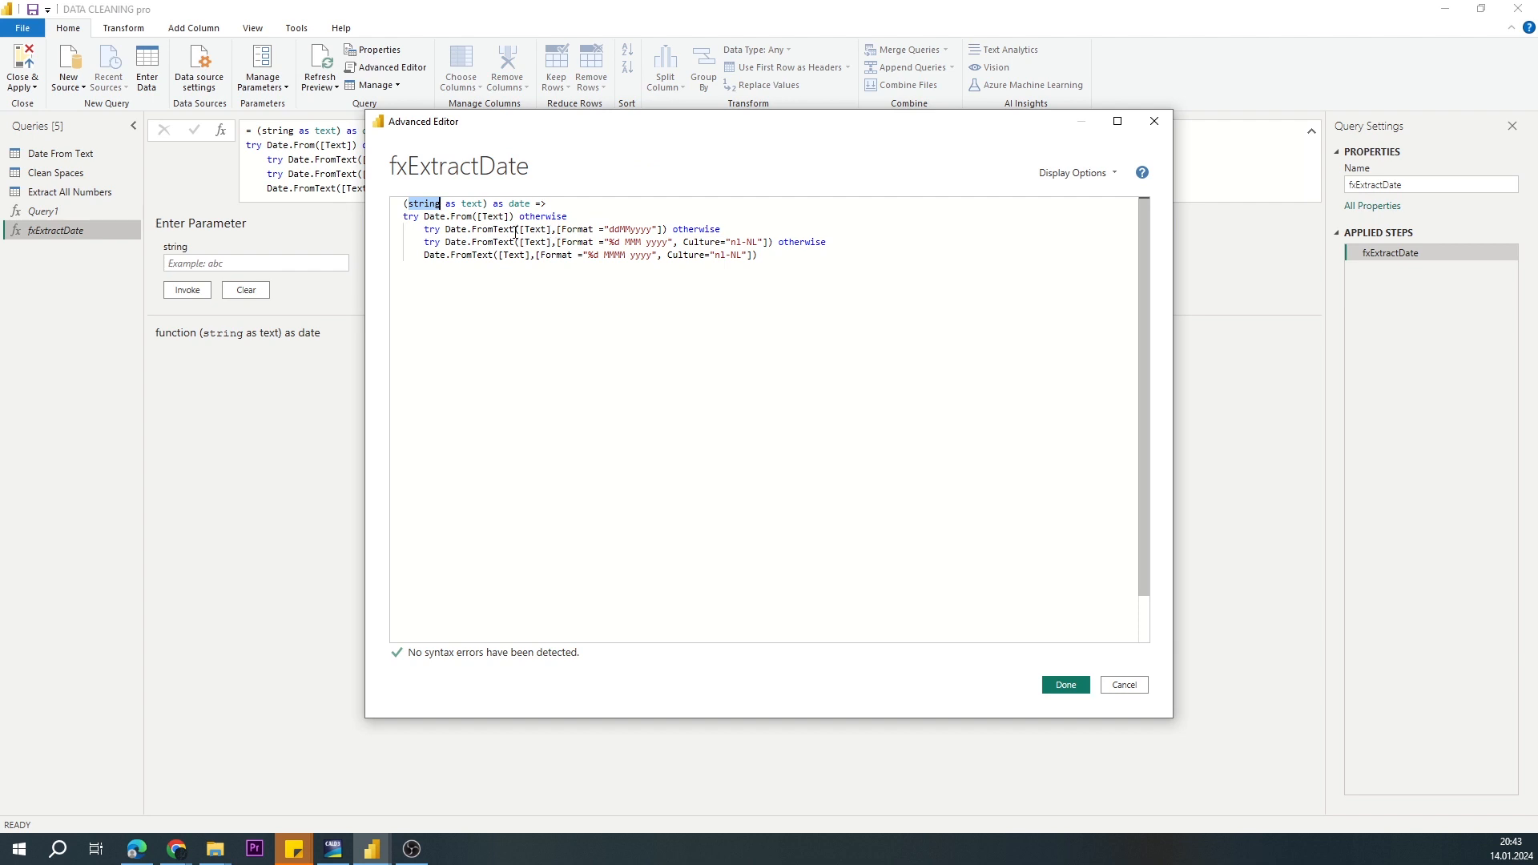
drag(477, 217, 508, 219)
key(ctrl+v)
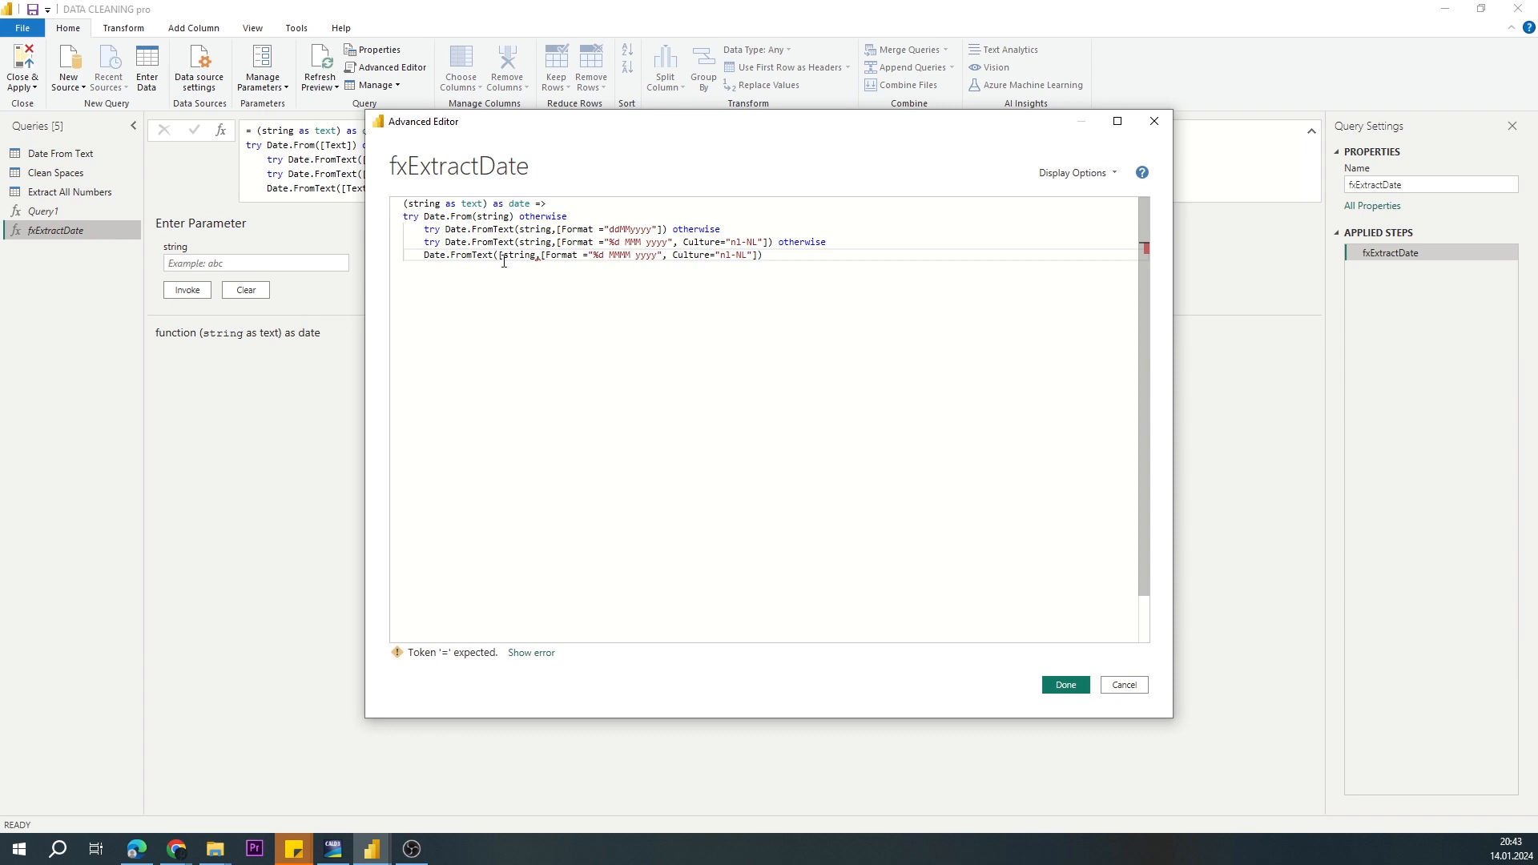
click(501, 257)
key(BackSpace)
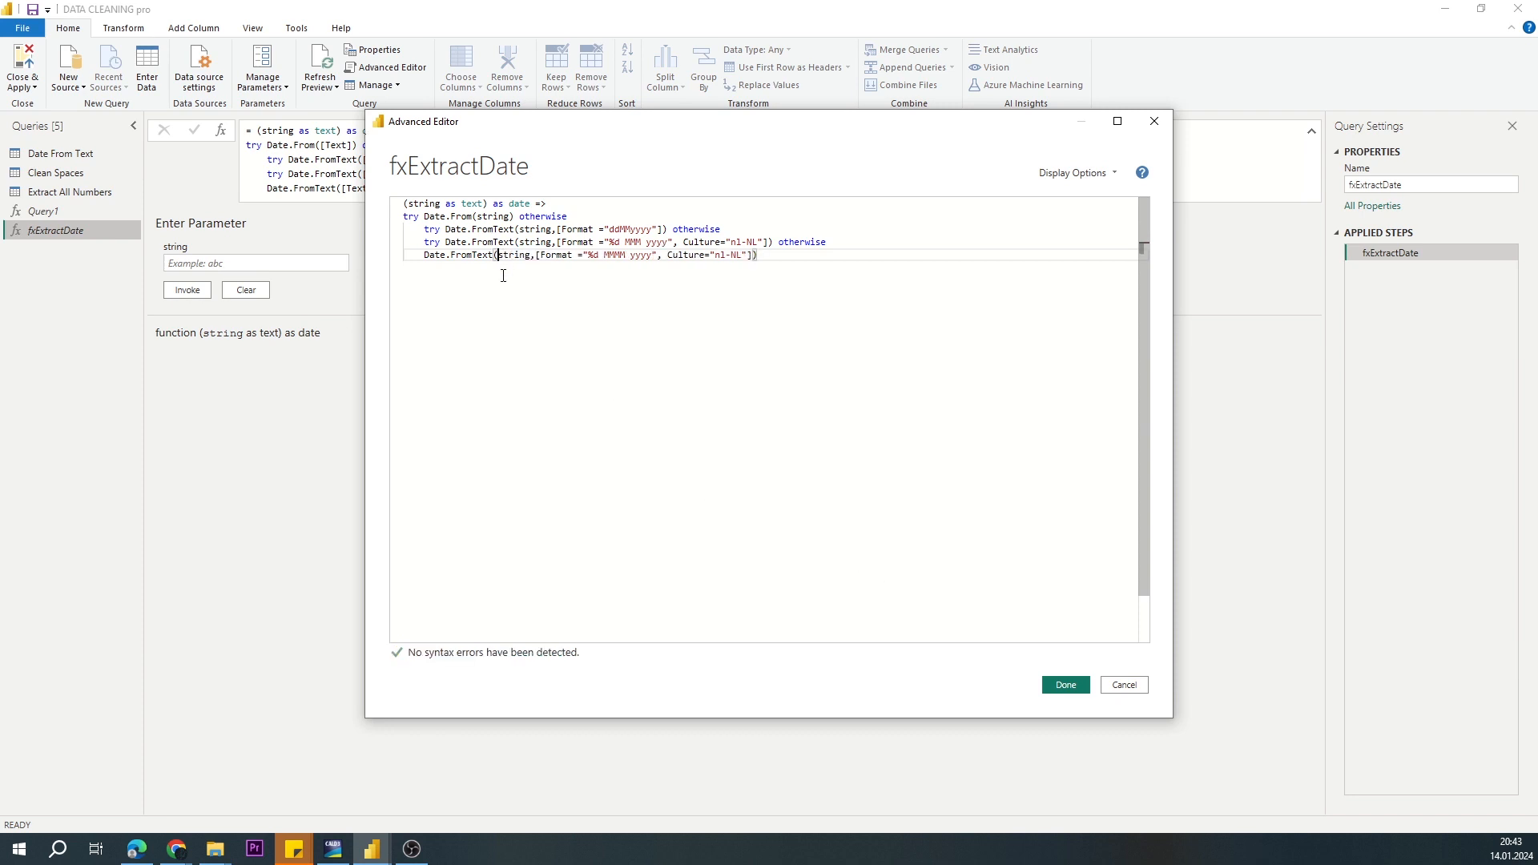
click(1065, 685)
Step: In the Date From Text query, add a column that invokes fxExtractDate with the Text column as its string argument
click(44, 154)
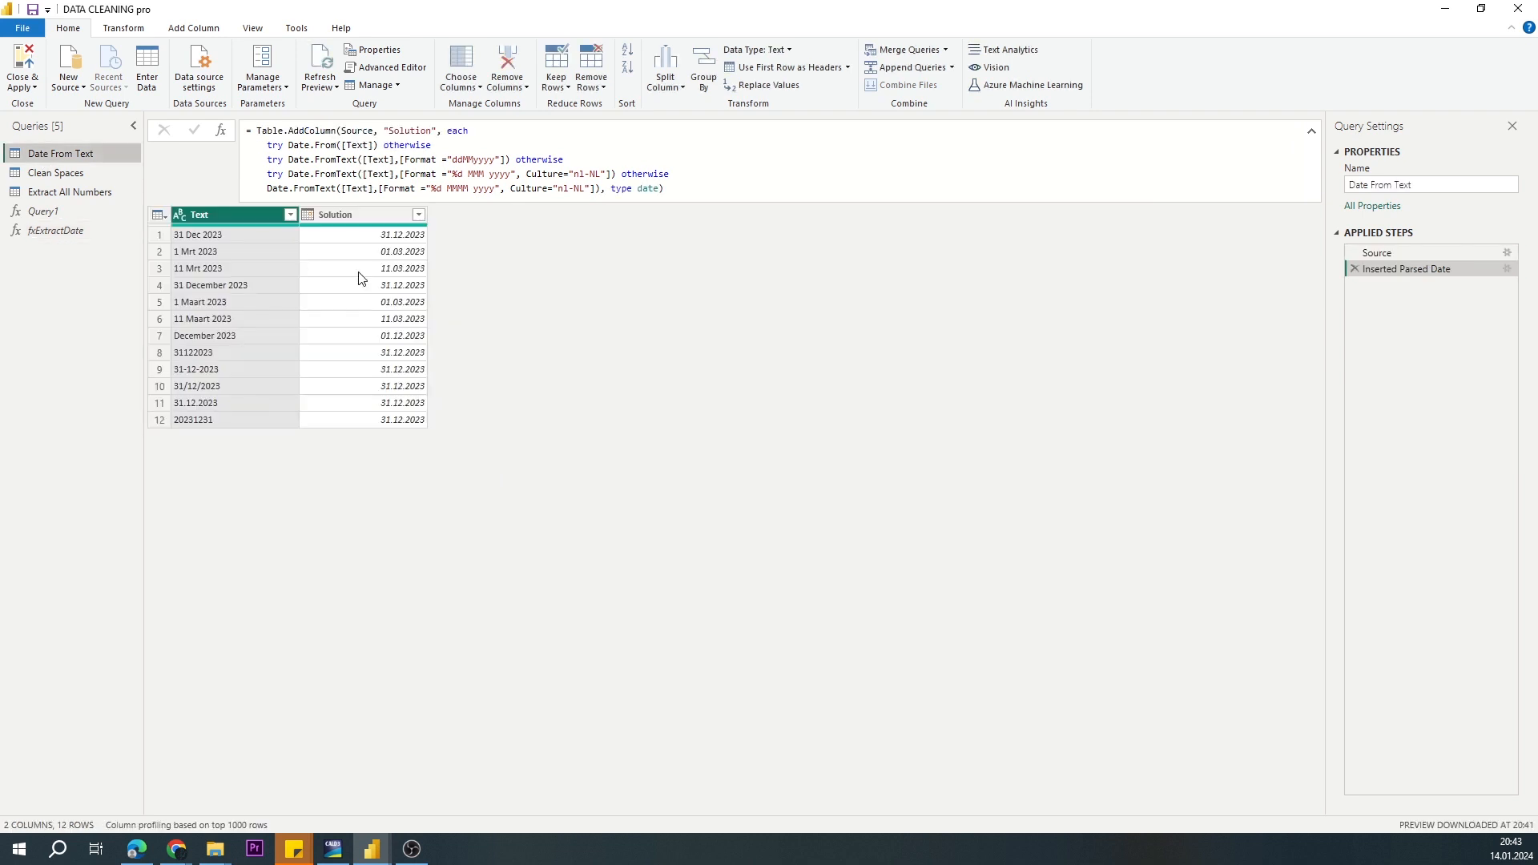
click(184, 27)
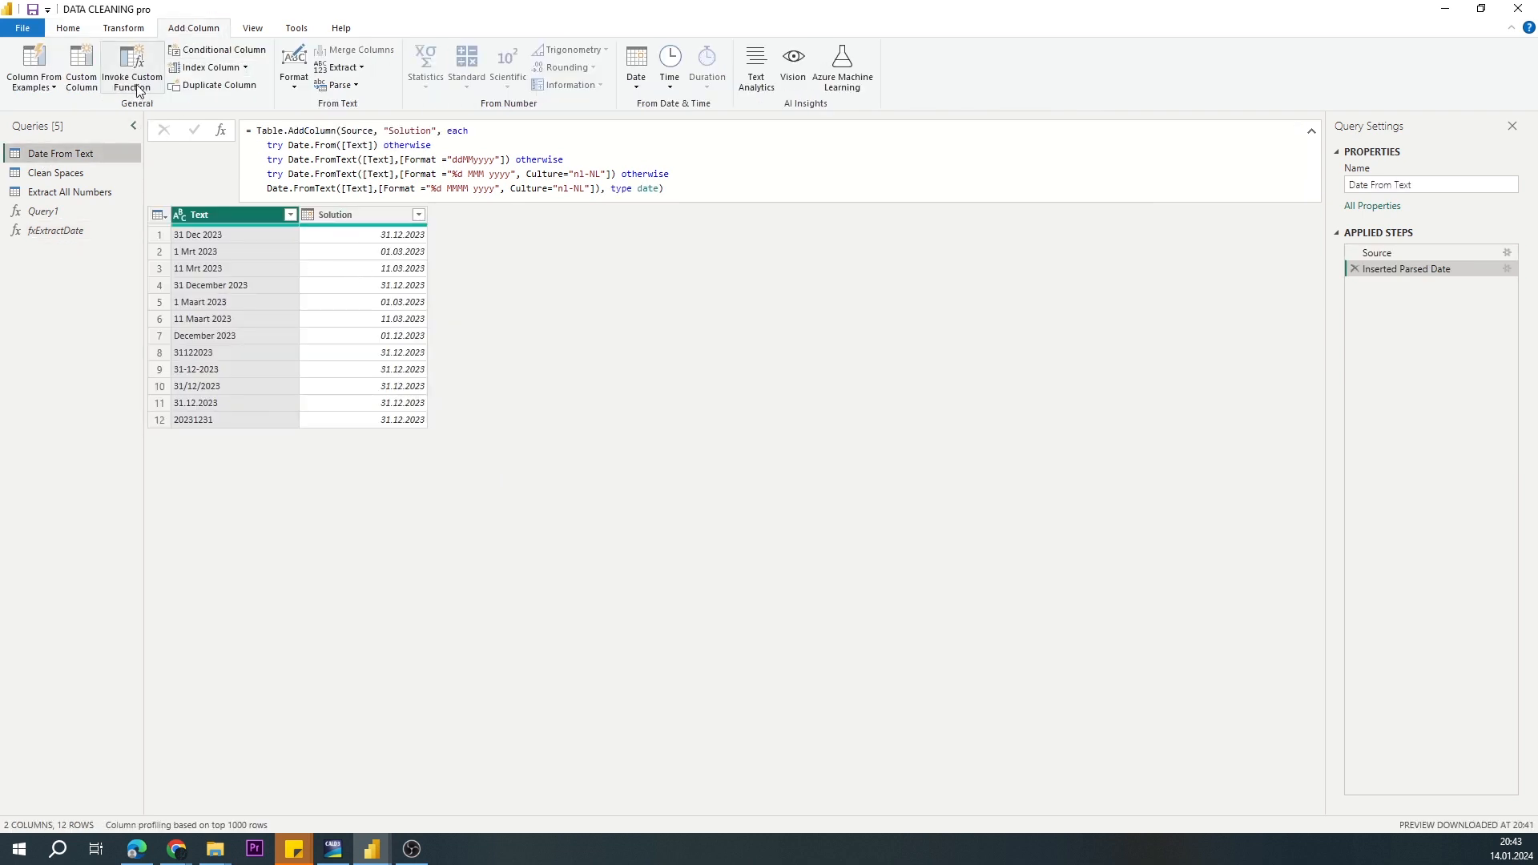
click(138, 90)
click(655, 437)
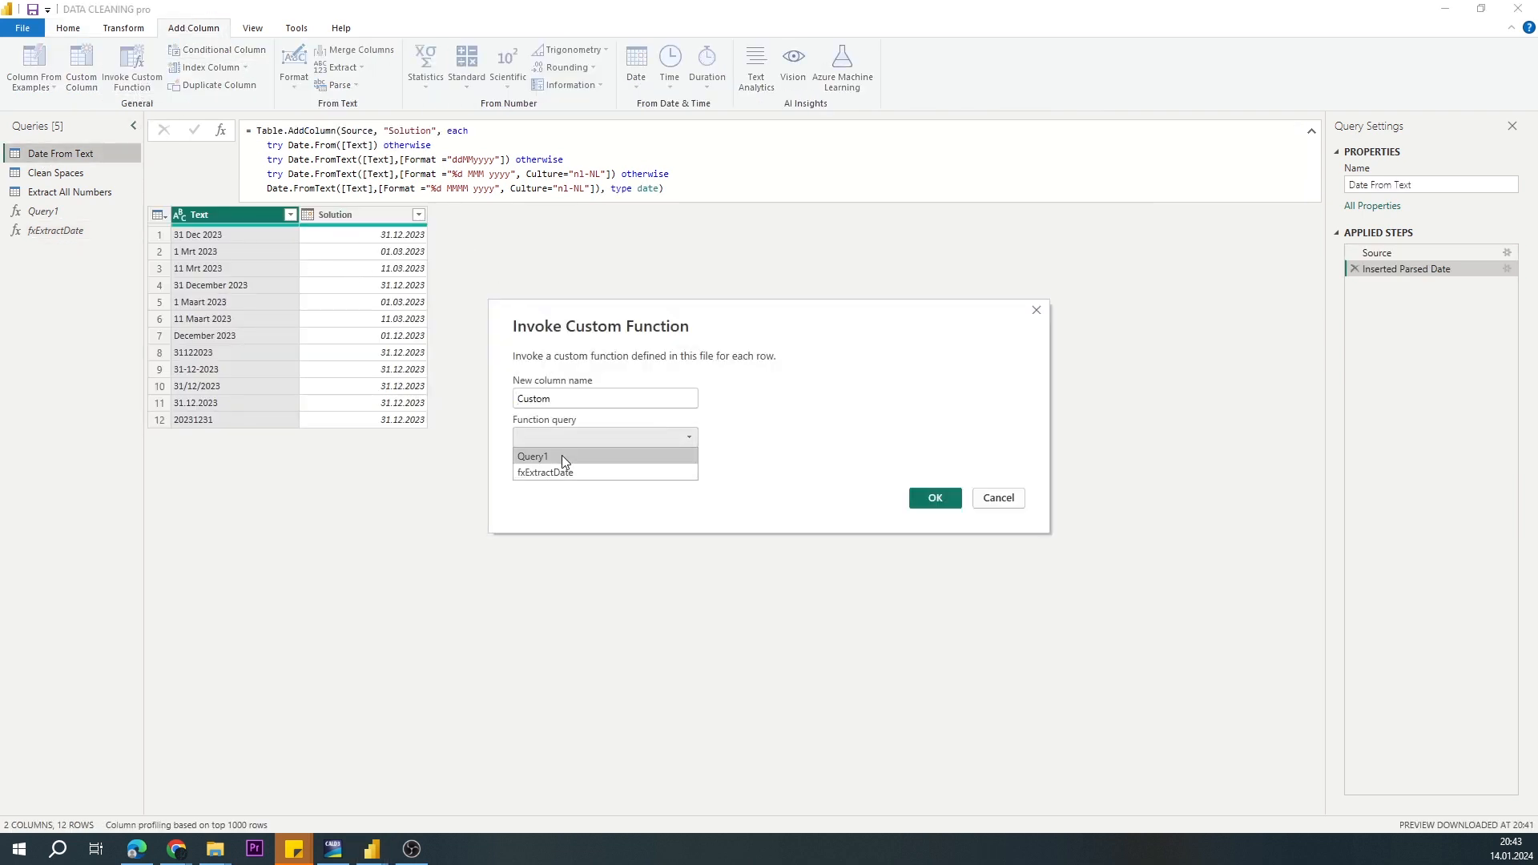
click(552, 470)
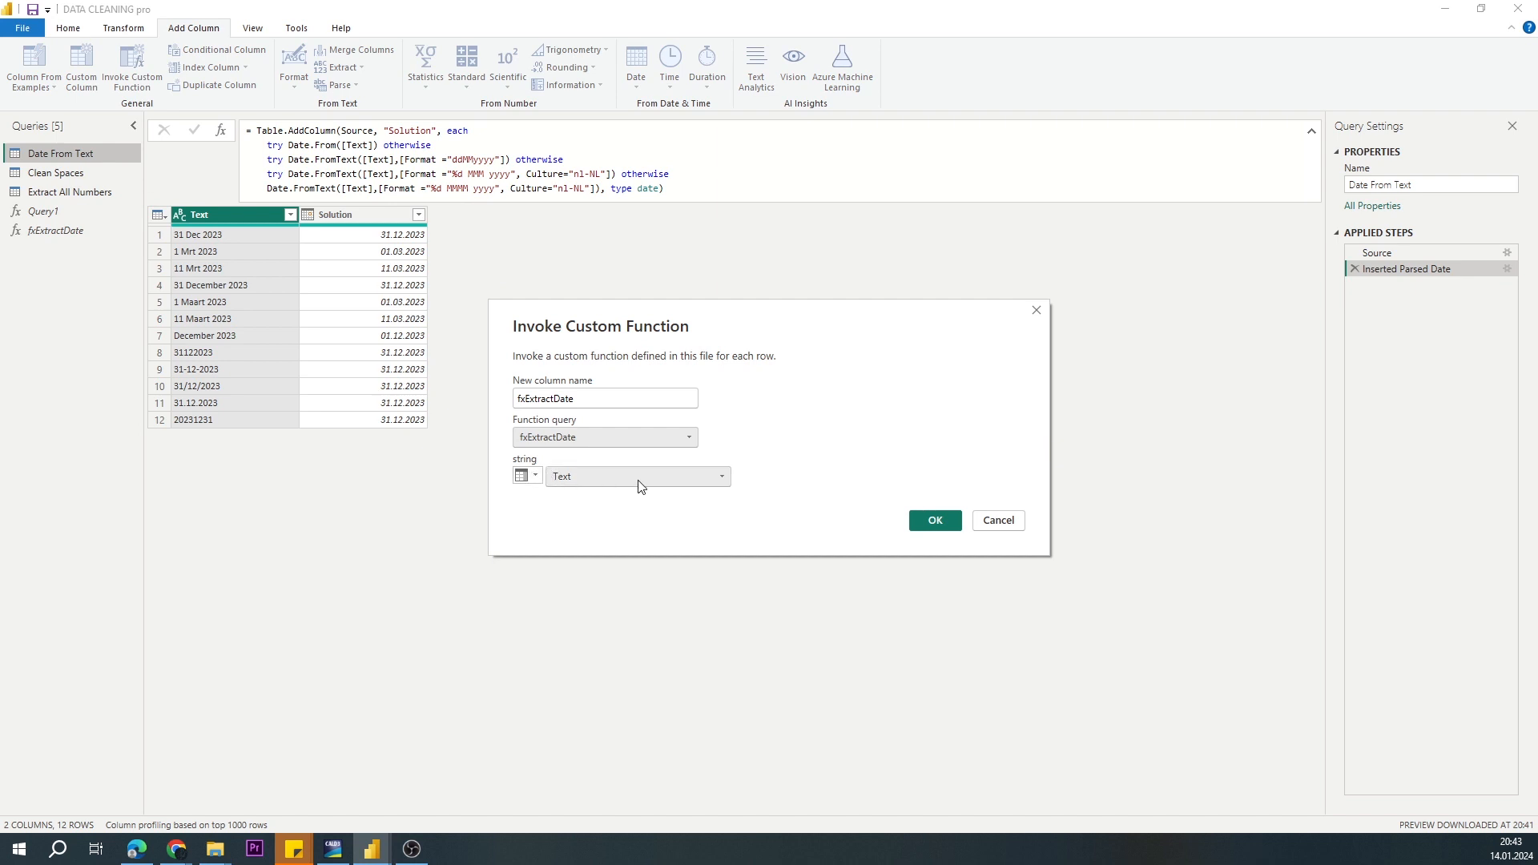
click(939, 521)
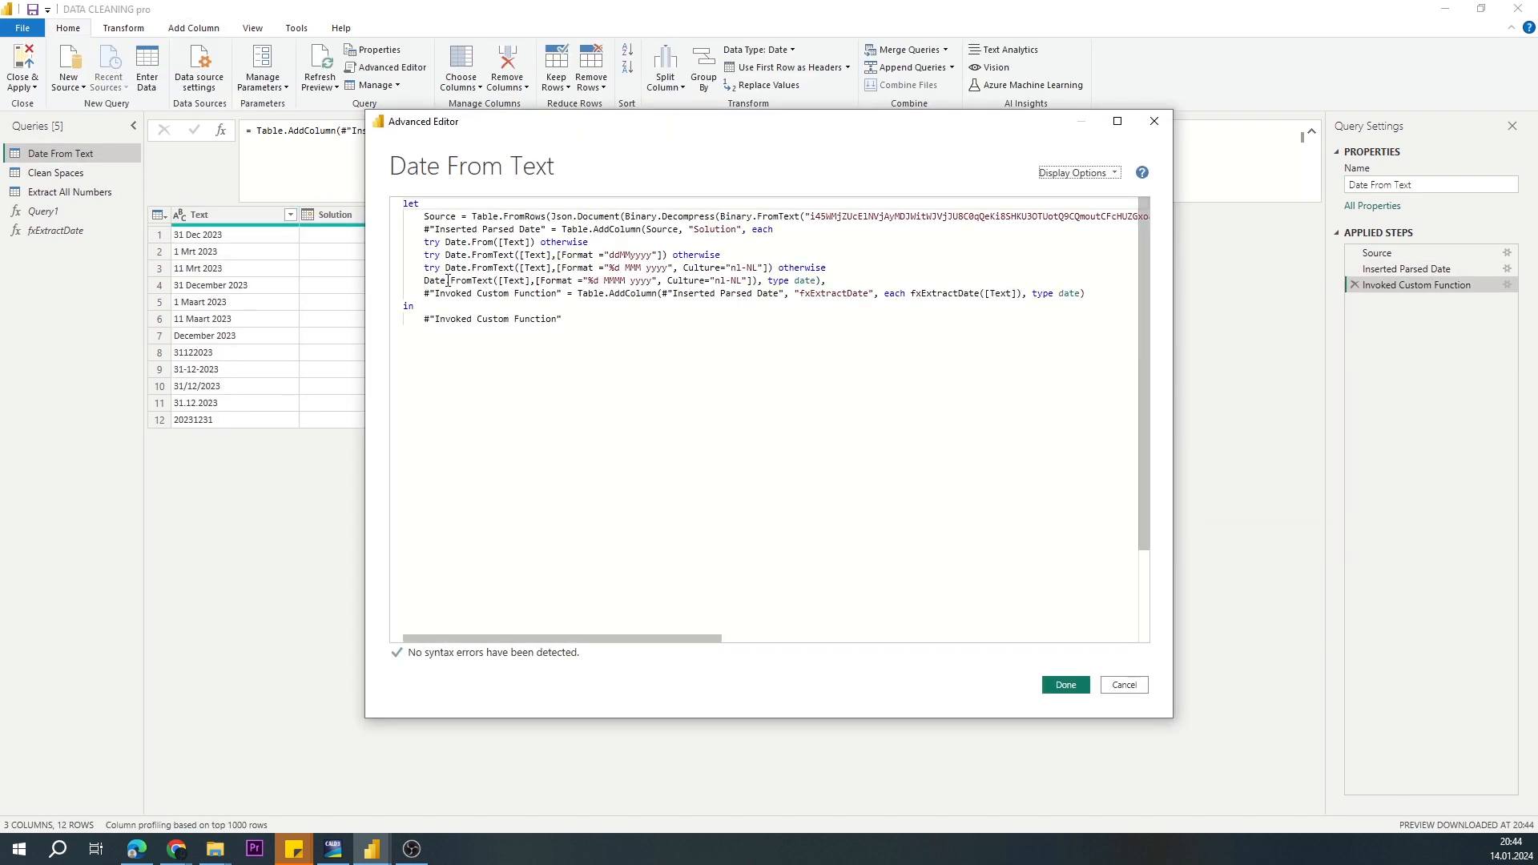
Step: Review the nested try otherwise expression in the full code of the Date From Text query, then close the code
drag(423, 242, 821, 279)
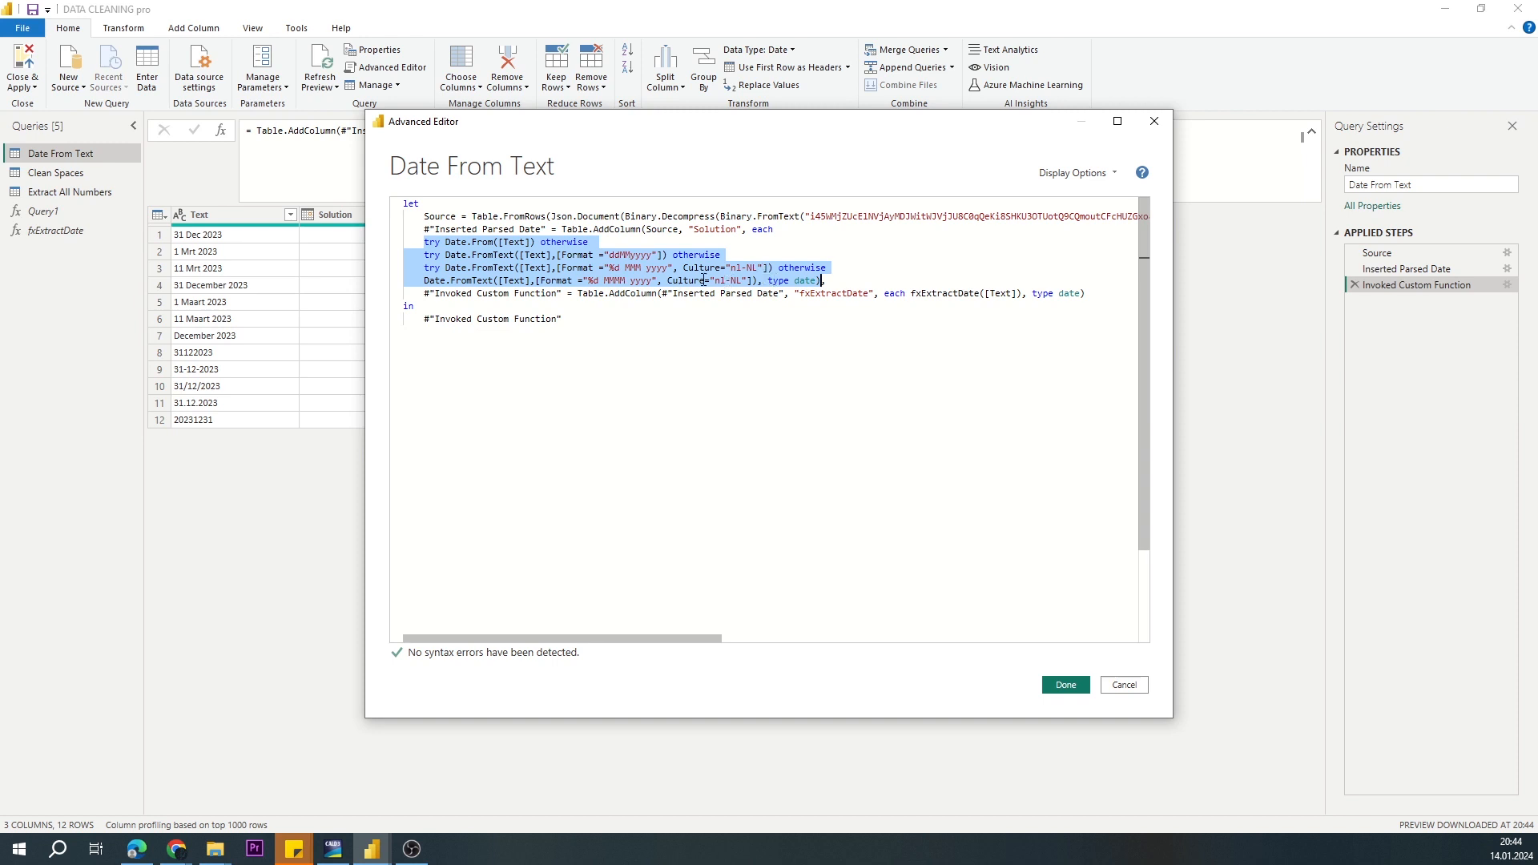
key(shift+Right)
key(shift+Right)
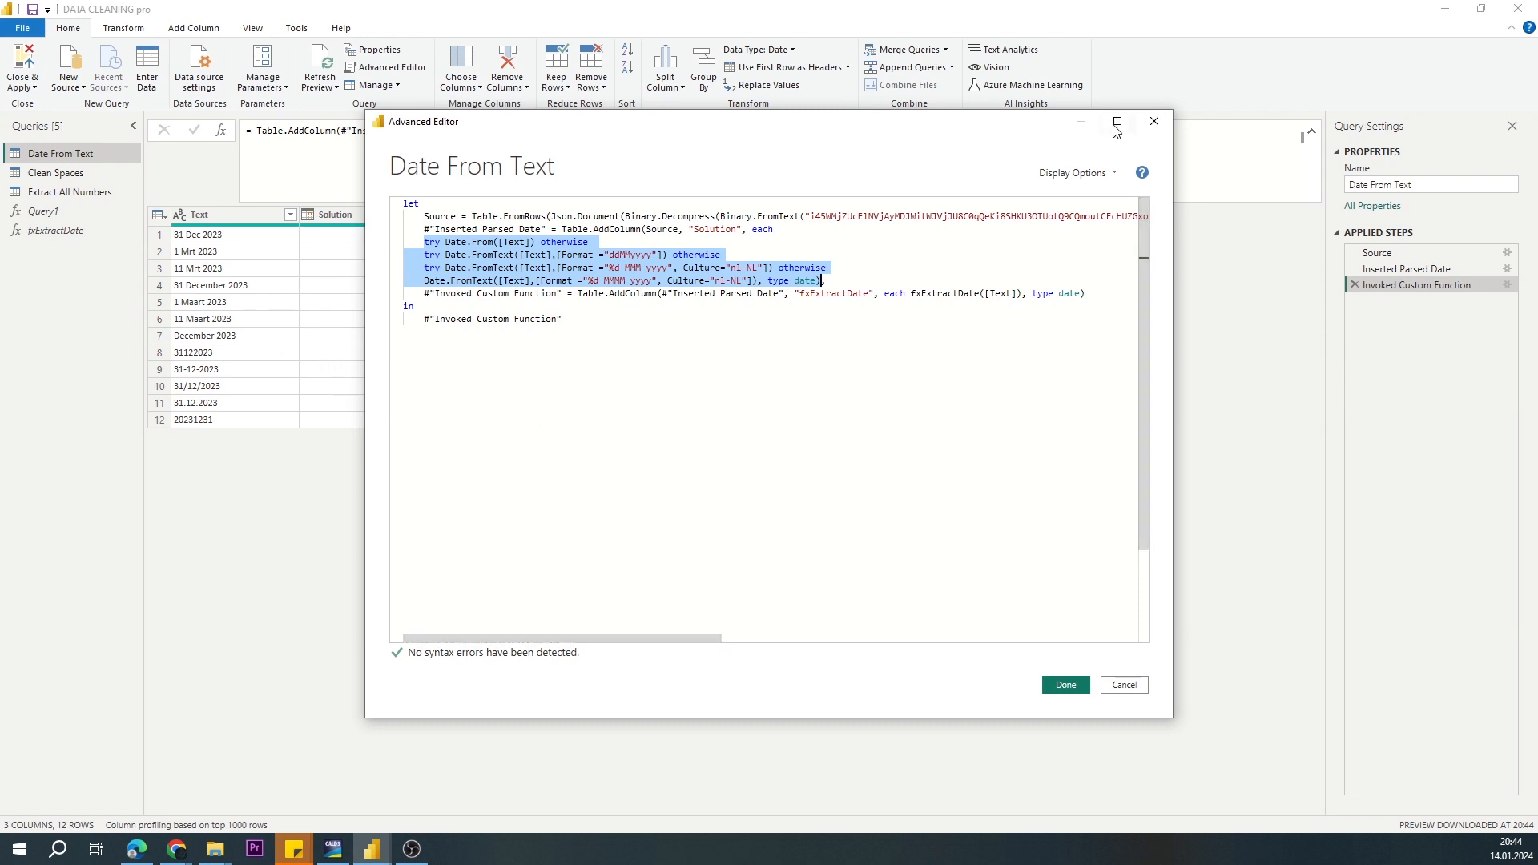
click(1154, 122)
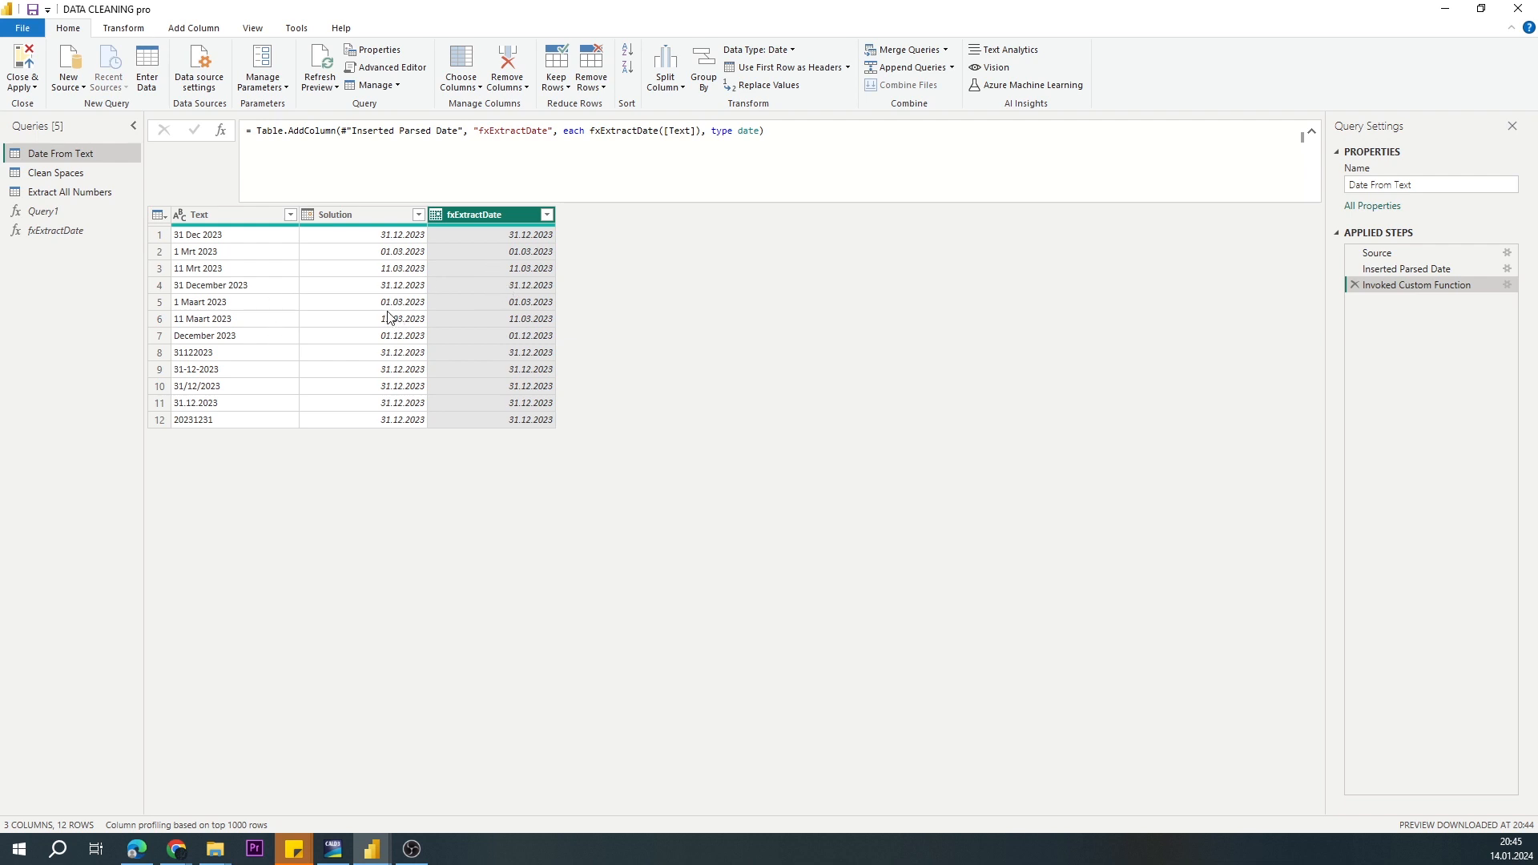
Step: Start a custom column named Solution in the Clean Spaces query
click(88, 178)
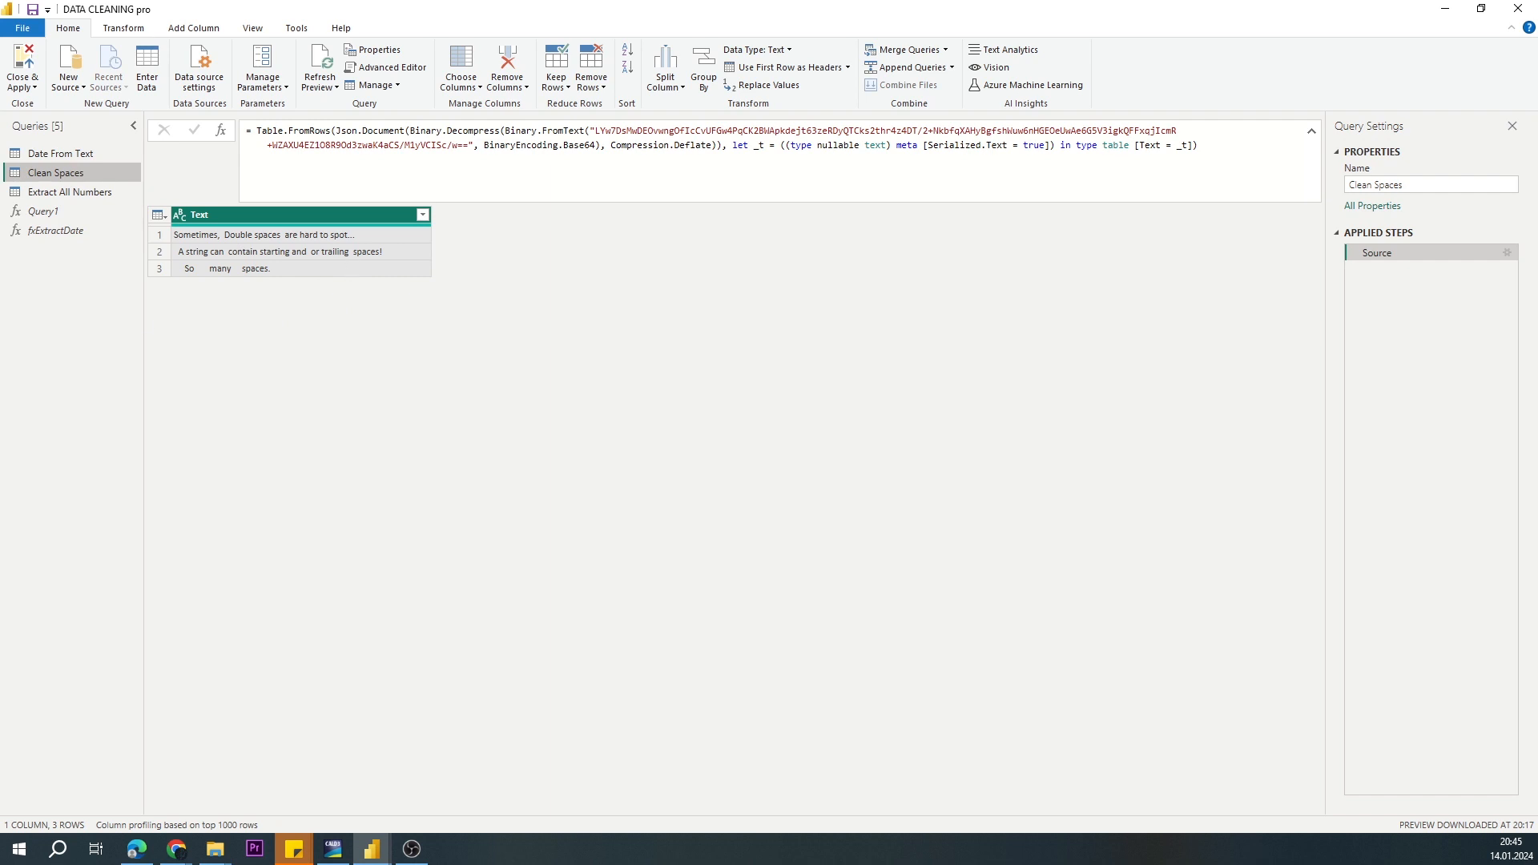
click(193, 28)
click(82, 69)
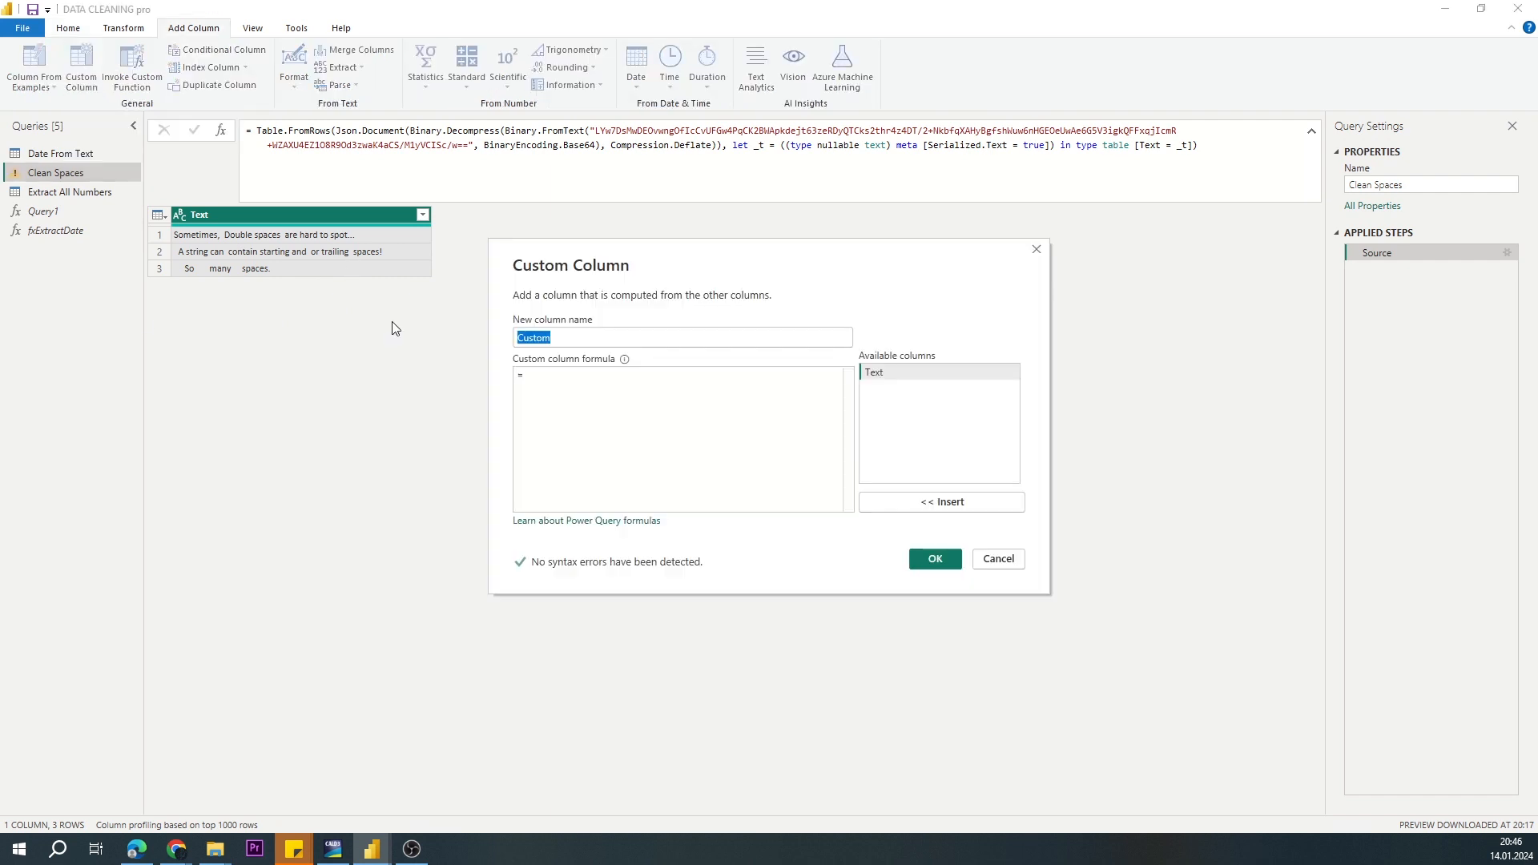
text(Solu)
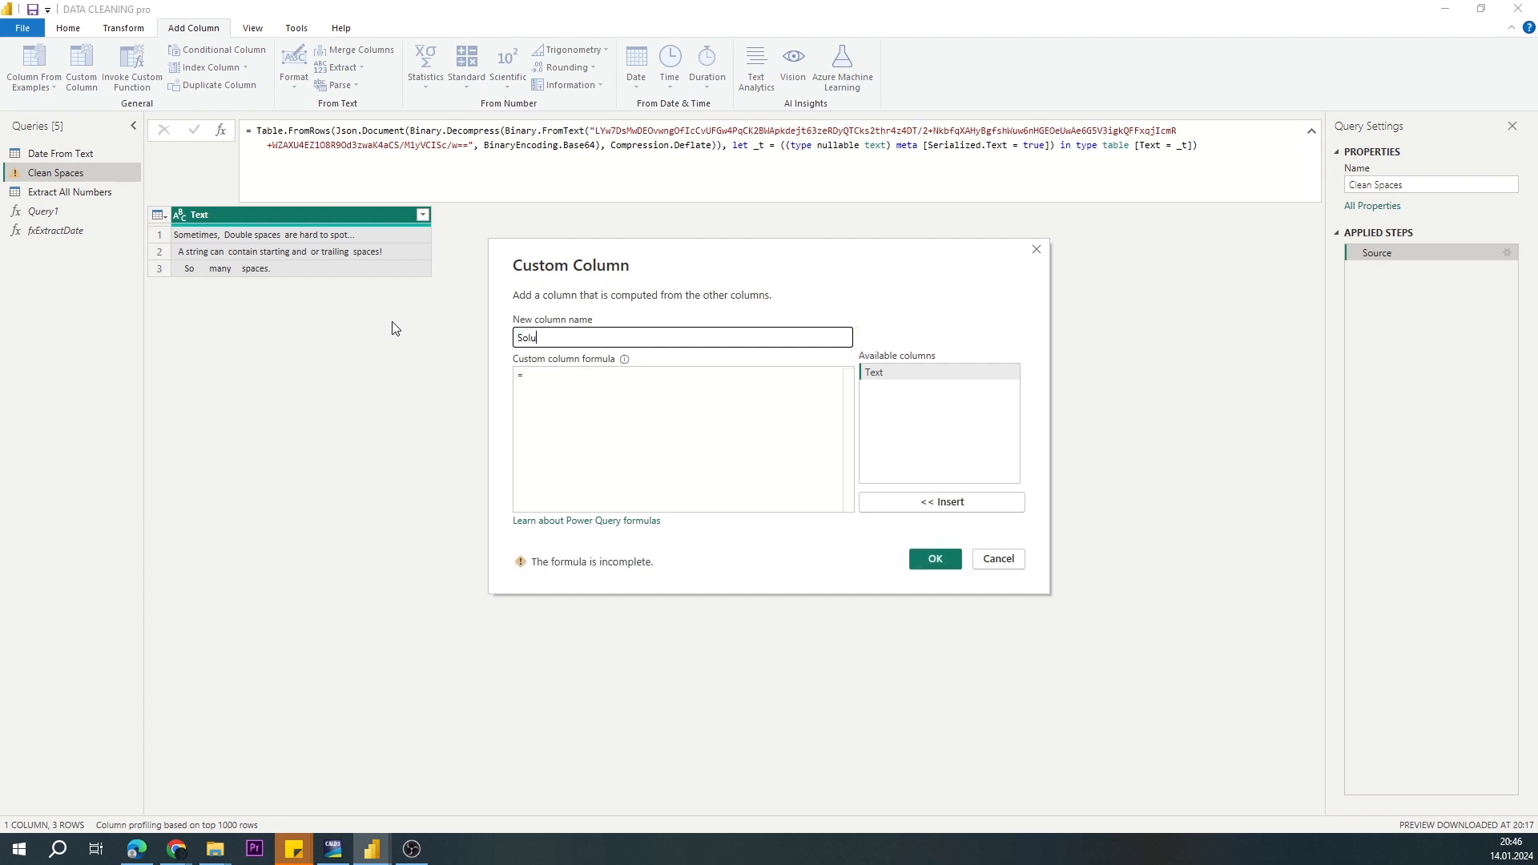
text(tion)
click(578, 385)
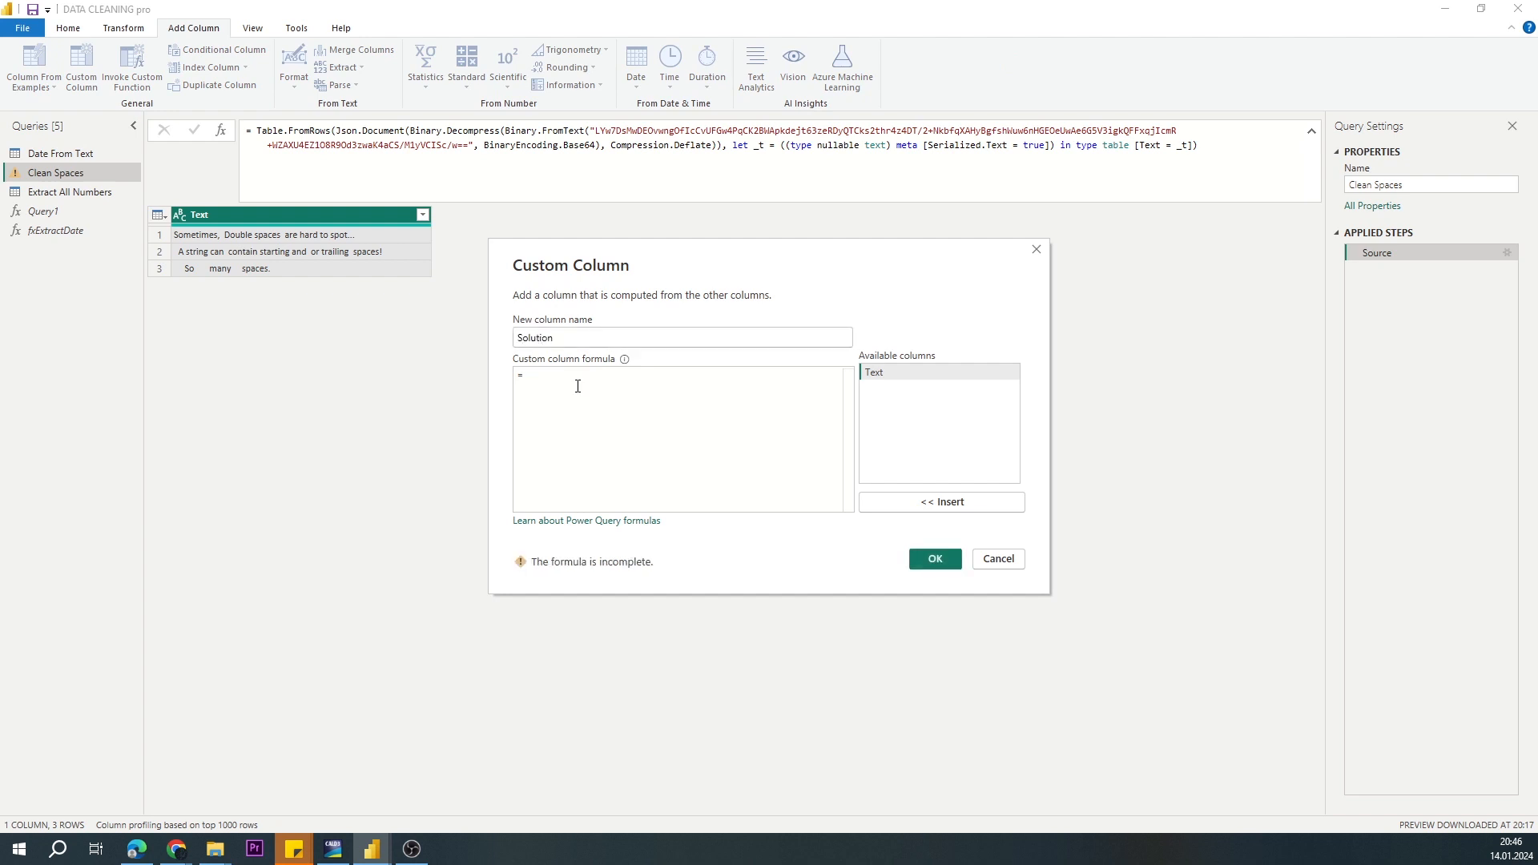
Step: Enter the column formula Text.Combine(List.Select(Text.Split([Text]," "), each _ <>"")," ") and create the column
text(Text.Combine()
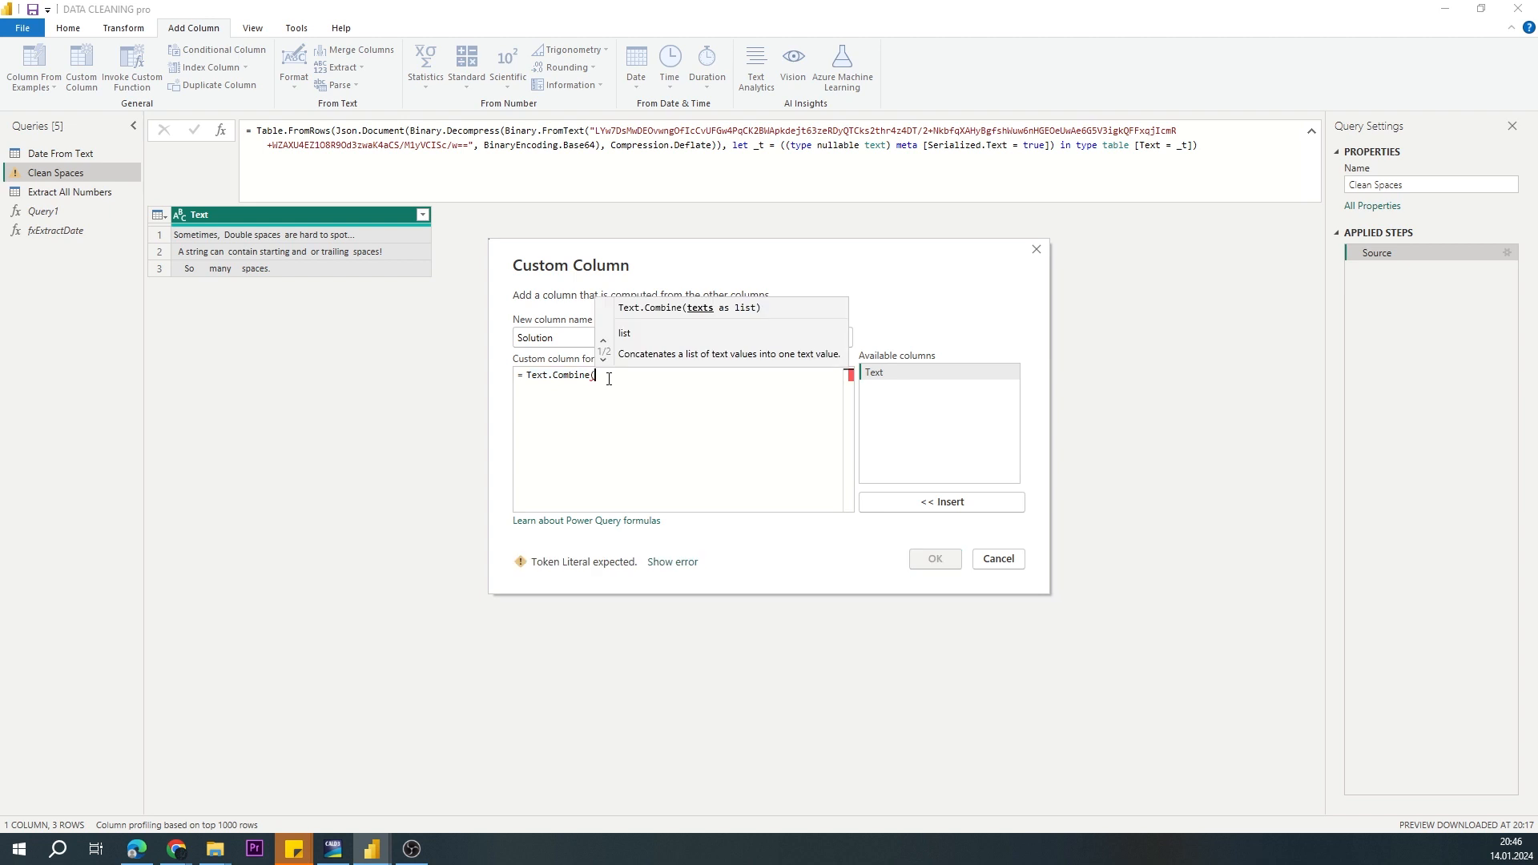
text(ListList.Select)
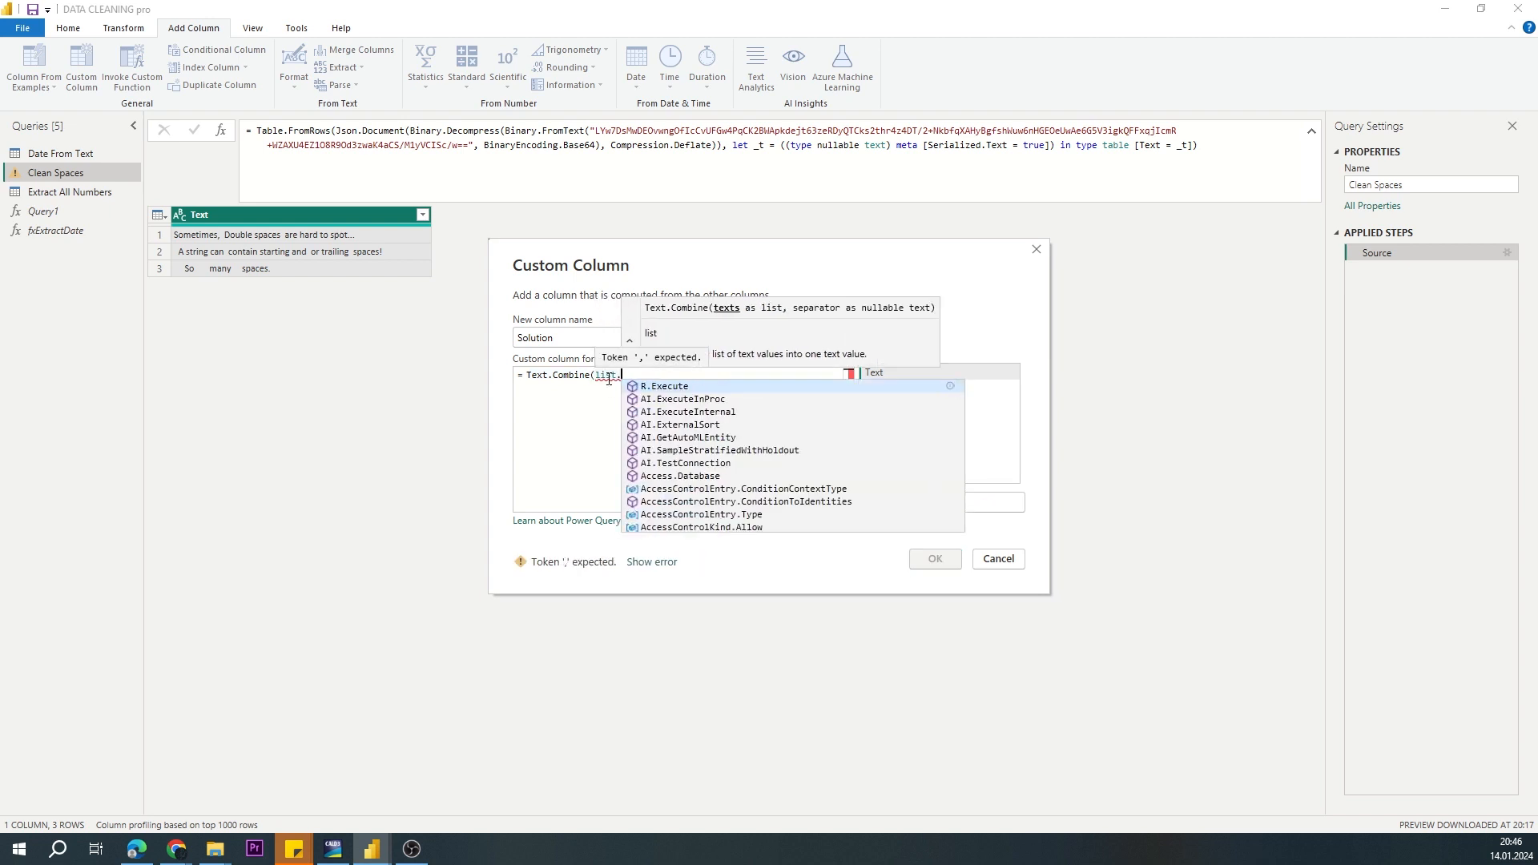
drag(616, 375, 606, 375)
key(BackSpace)
key(BackSpace)
key(BackSpace)
key(End)
text((Text)
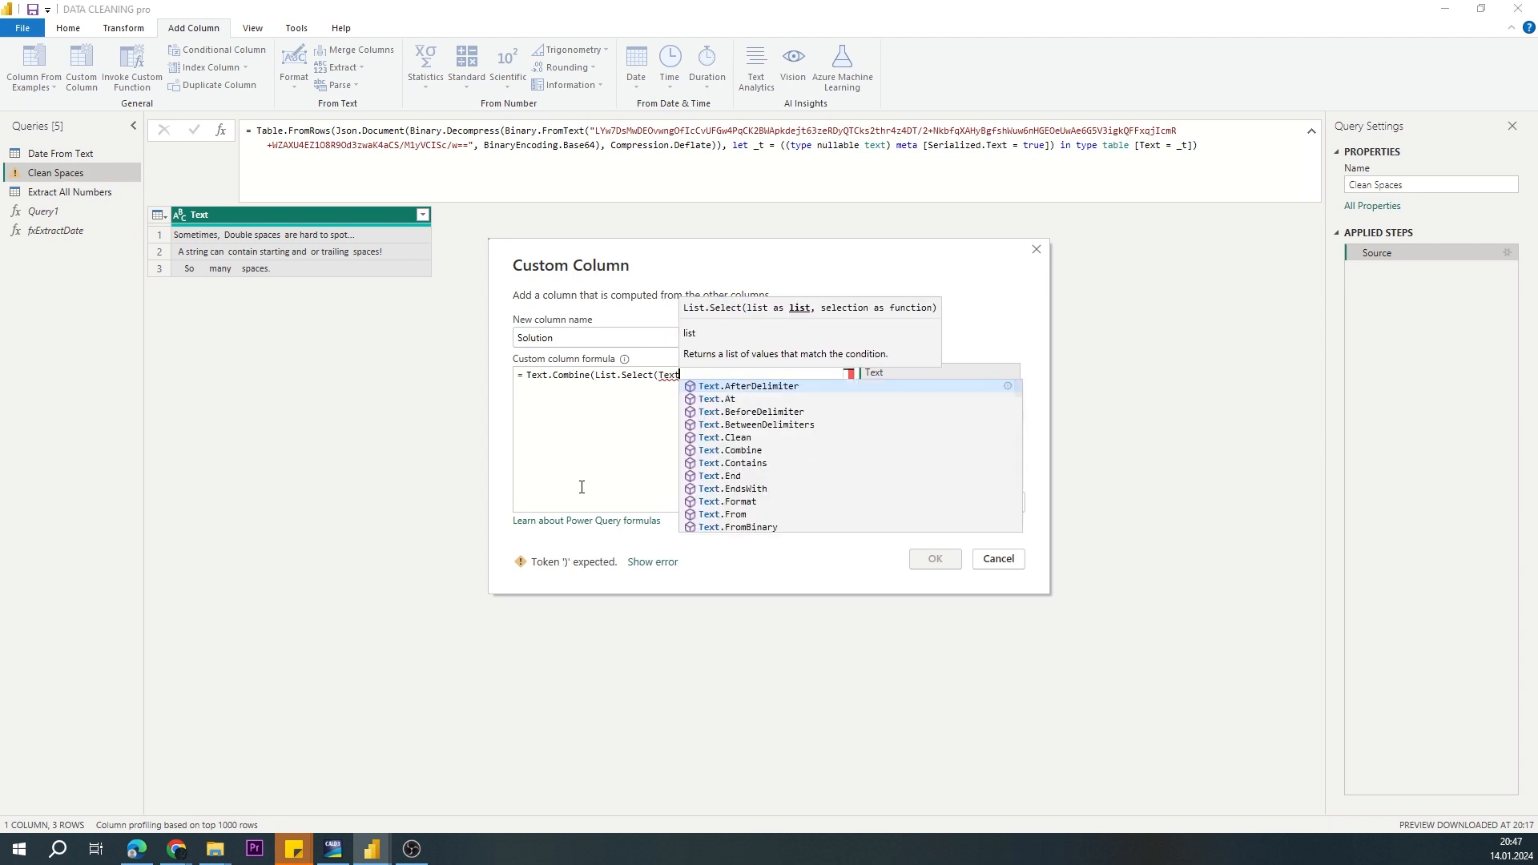
text(.Split([Text]," "),)
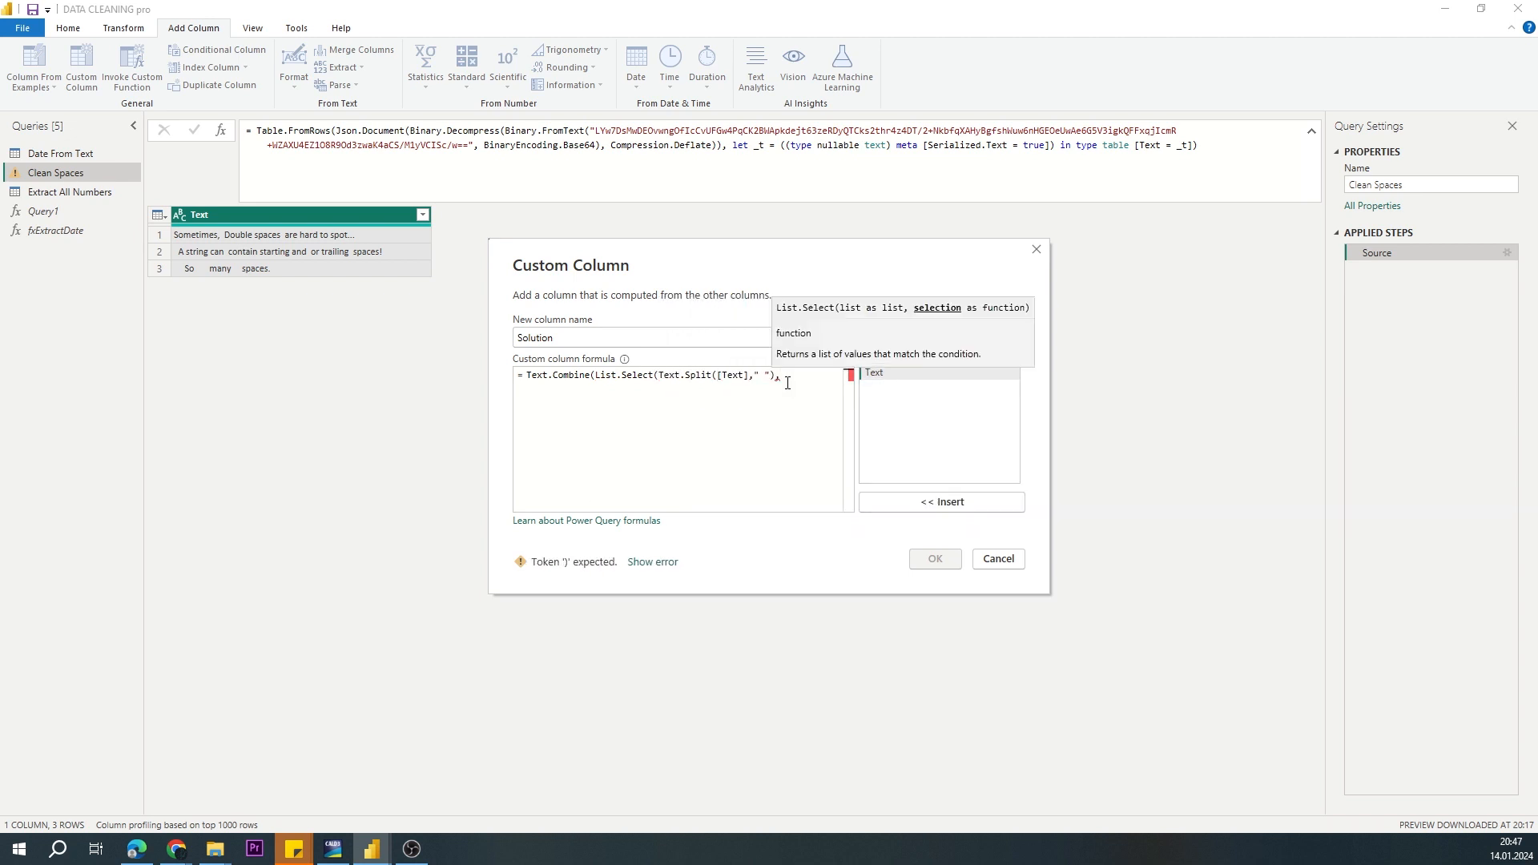
text( each _ <>"")," "))
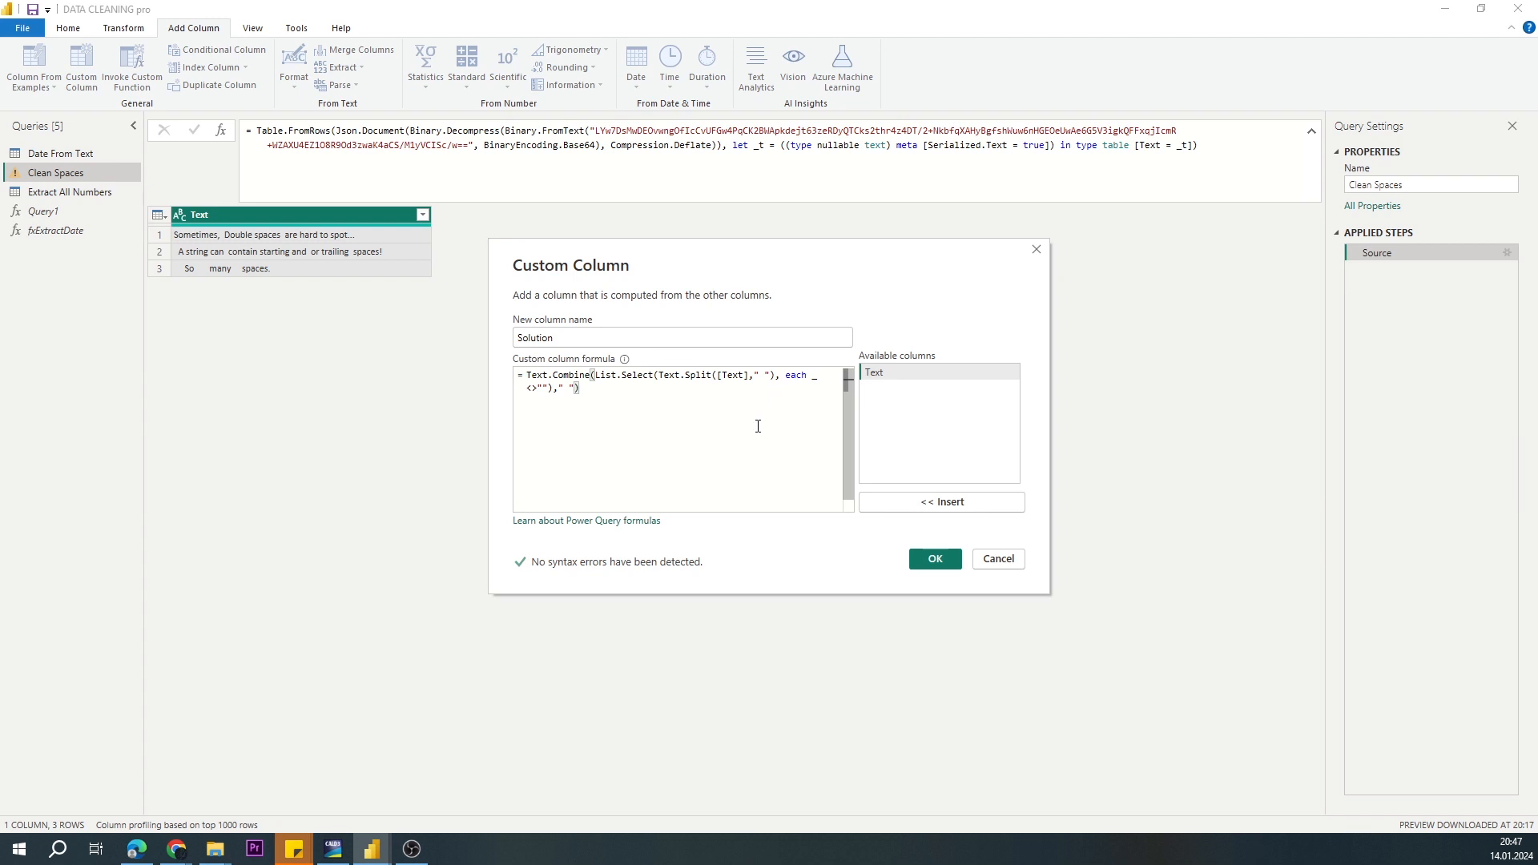
click(933, 557)
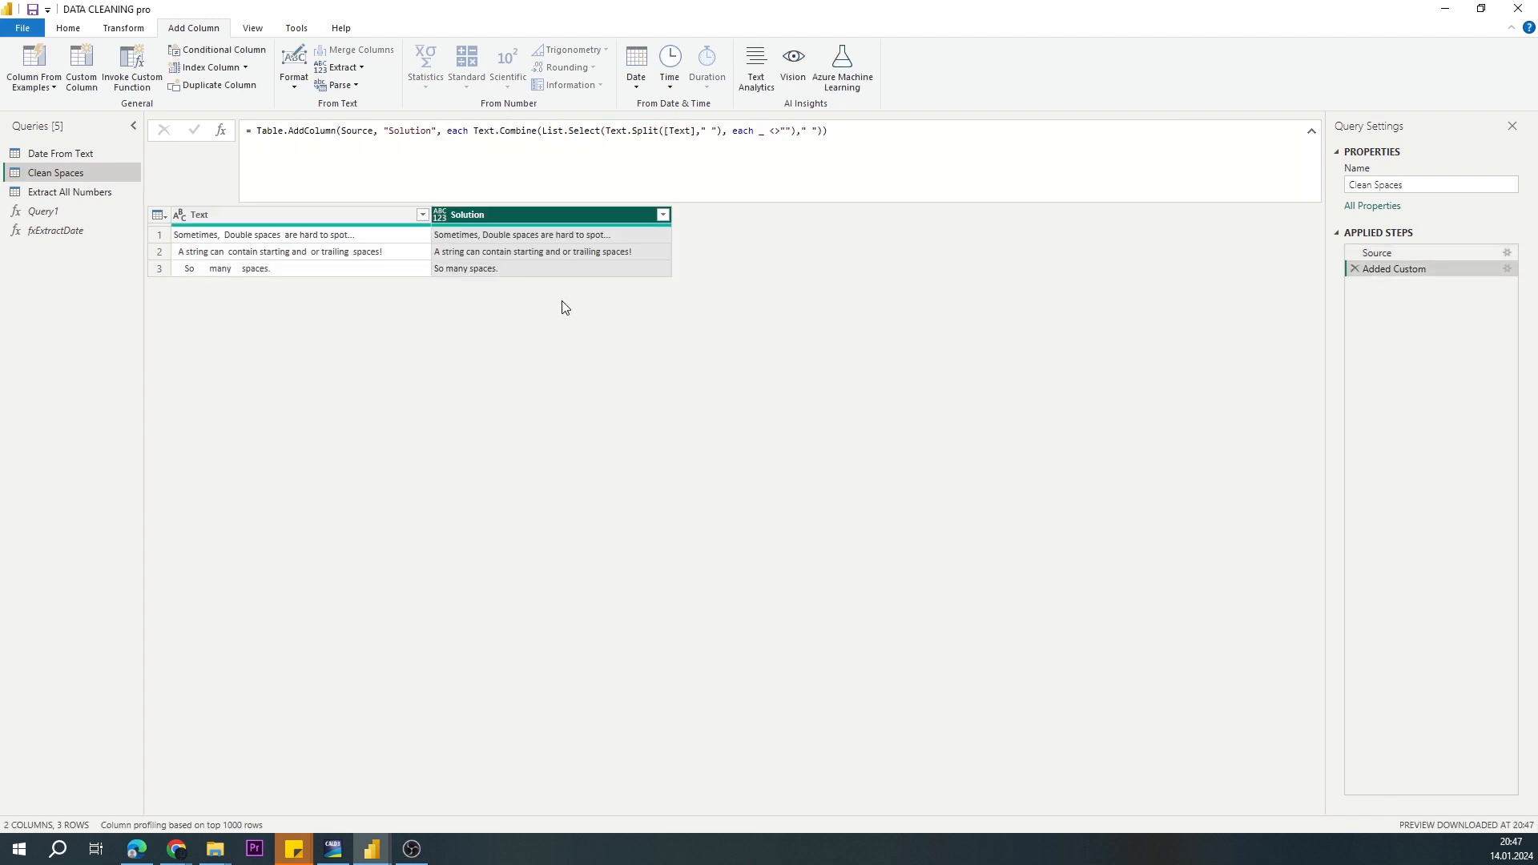
Step: Examine the Solution column's formula in its custom column settings, comparing the nested Text.Split, List.Select and Text.Combine parts with the table
click(540, 231)
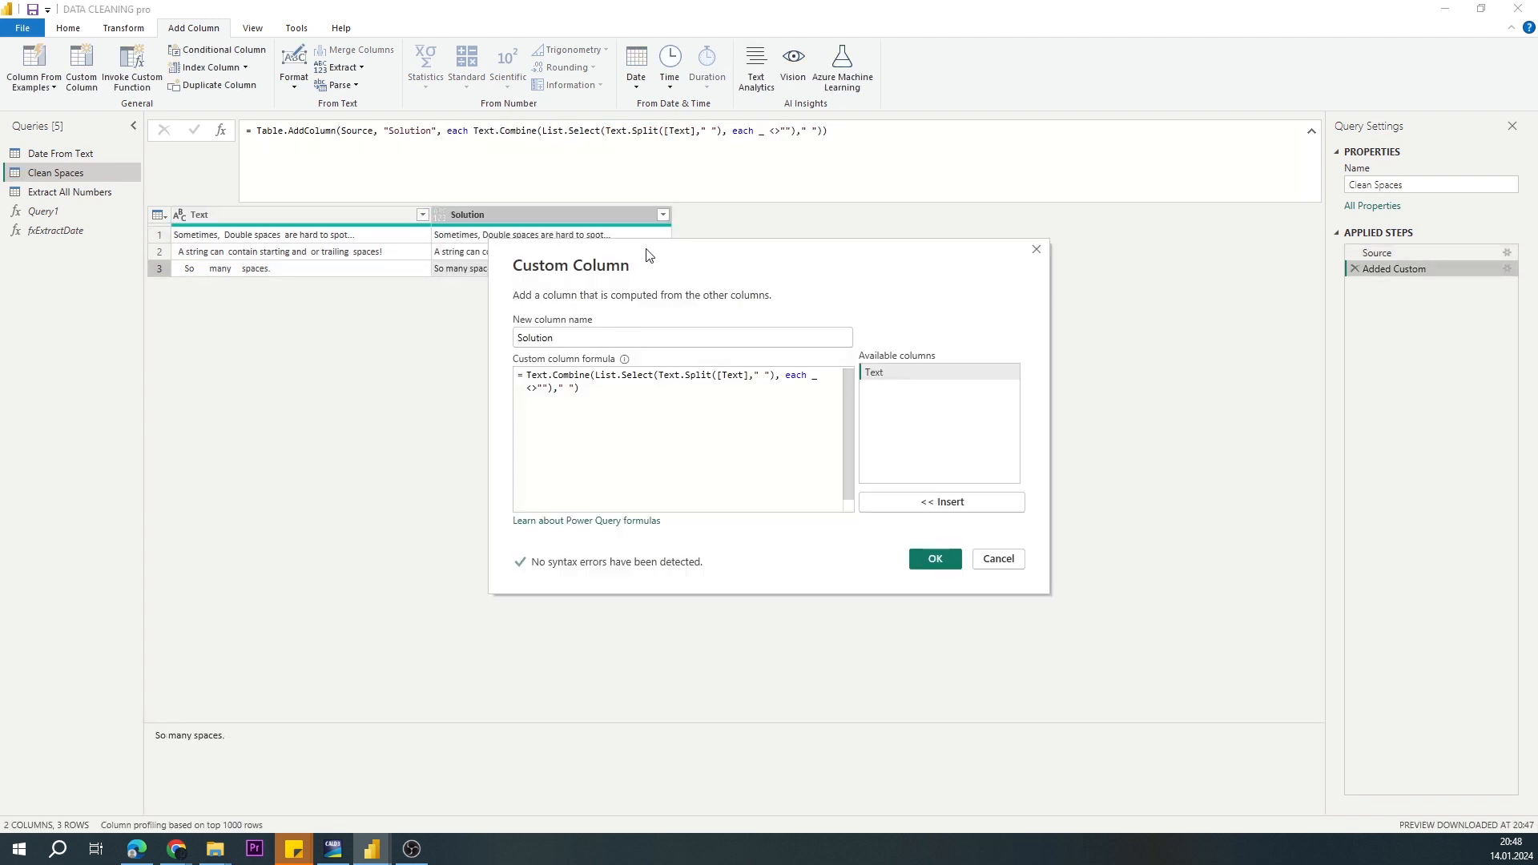
mouse_move(653, 249)
mouse_down()
mouse_move(345, 183)
mouse_move(353, 217)
mouse_up()
drag(357, 346, 470, 348)
drag(446, 249, 563, 317)
drag(412, 417, 365, 428)
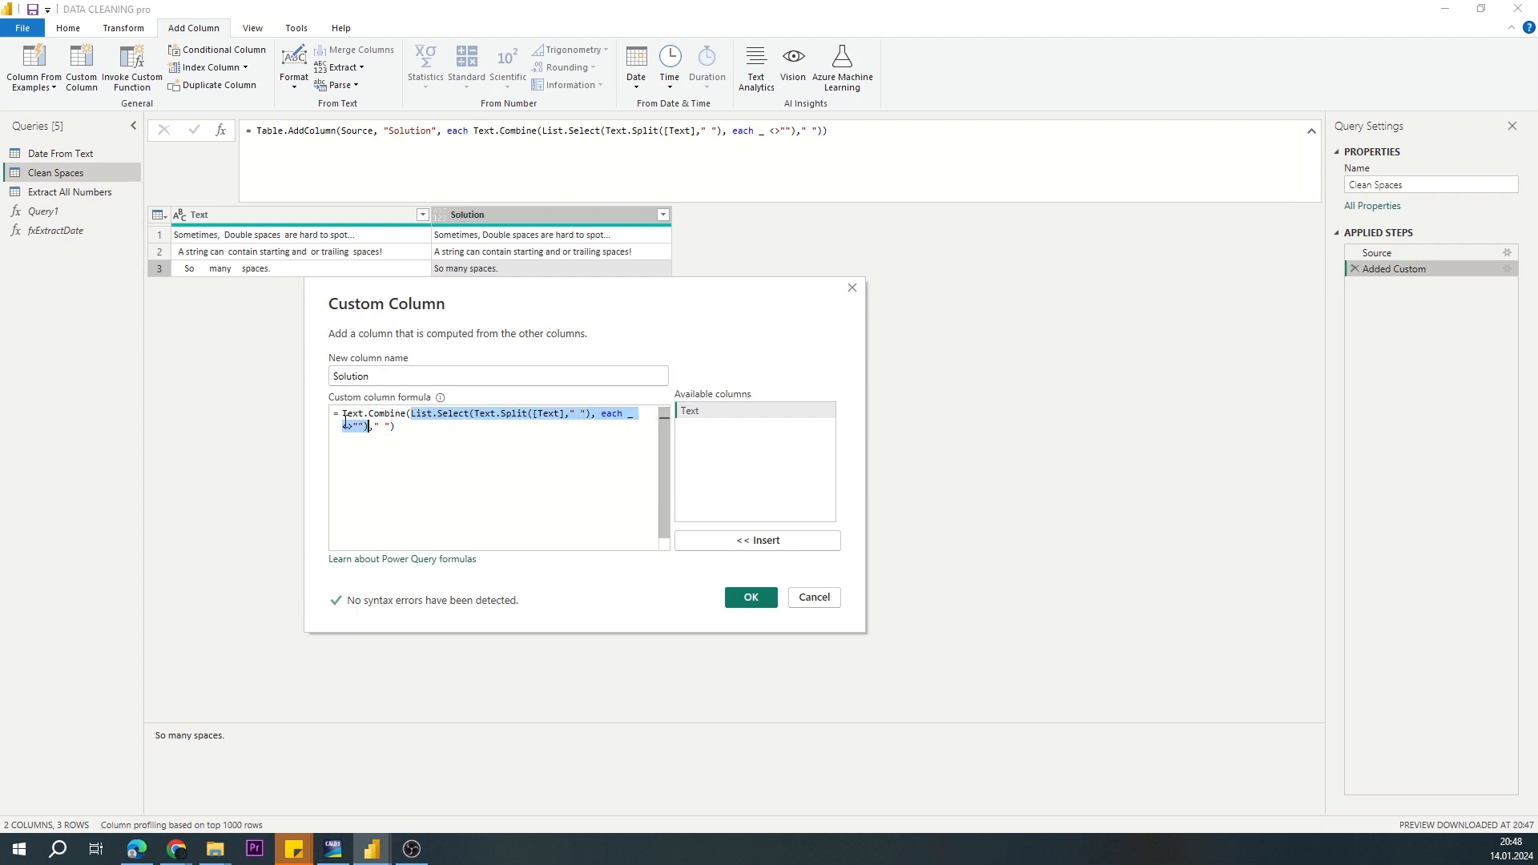
drag(394, 427, 347, 414)
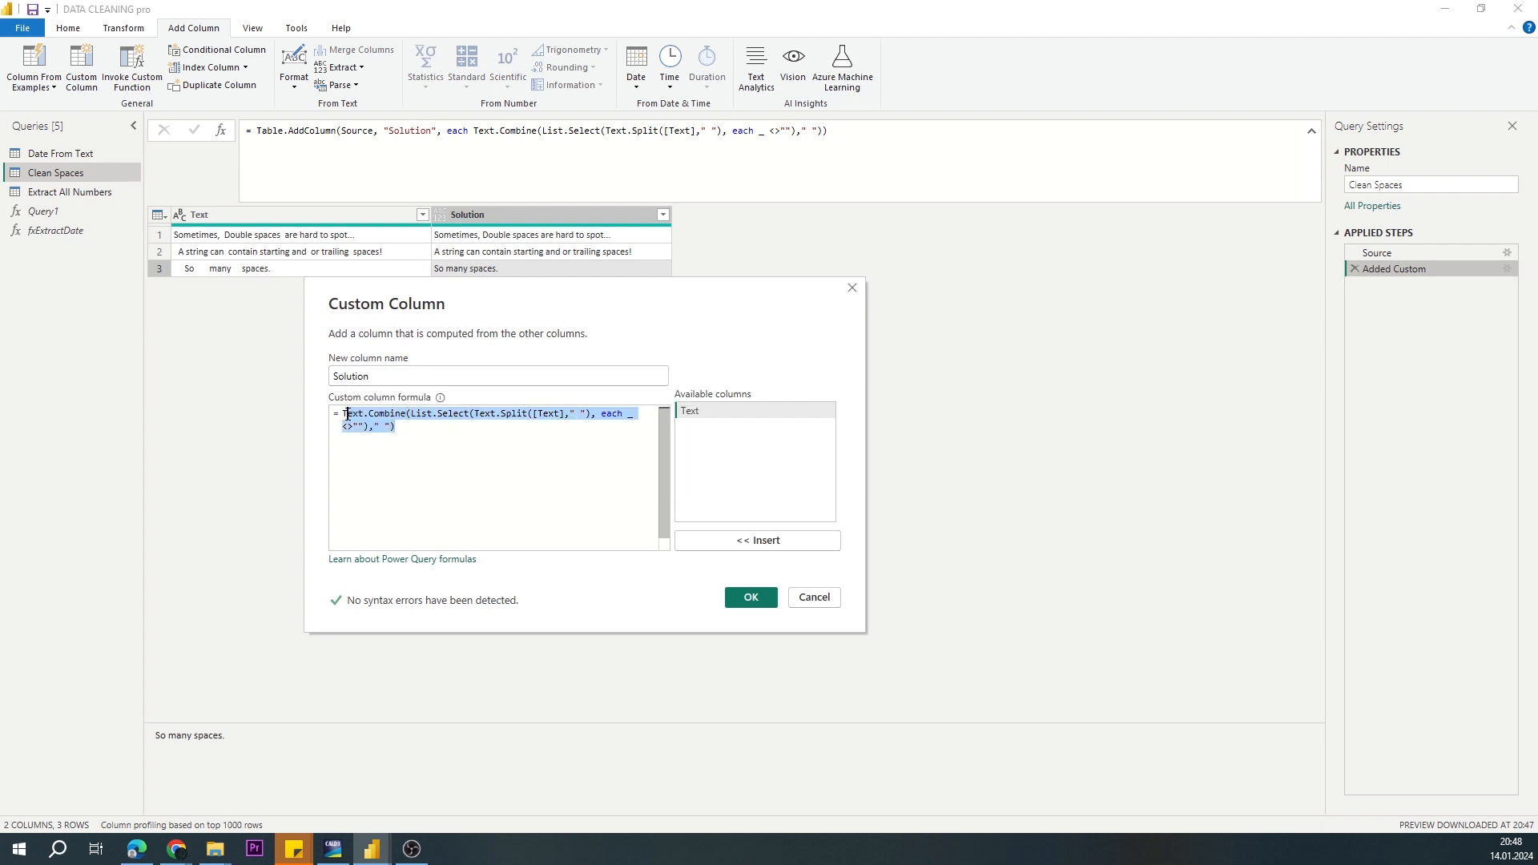
drag(461, 306, 494, 345)
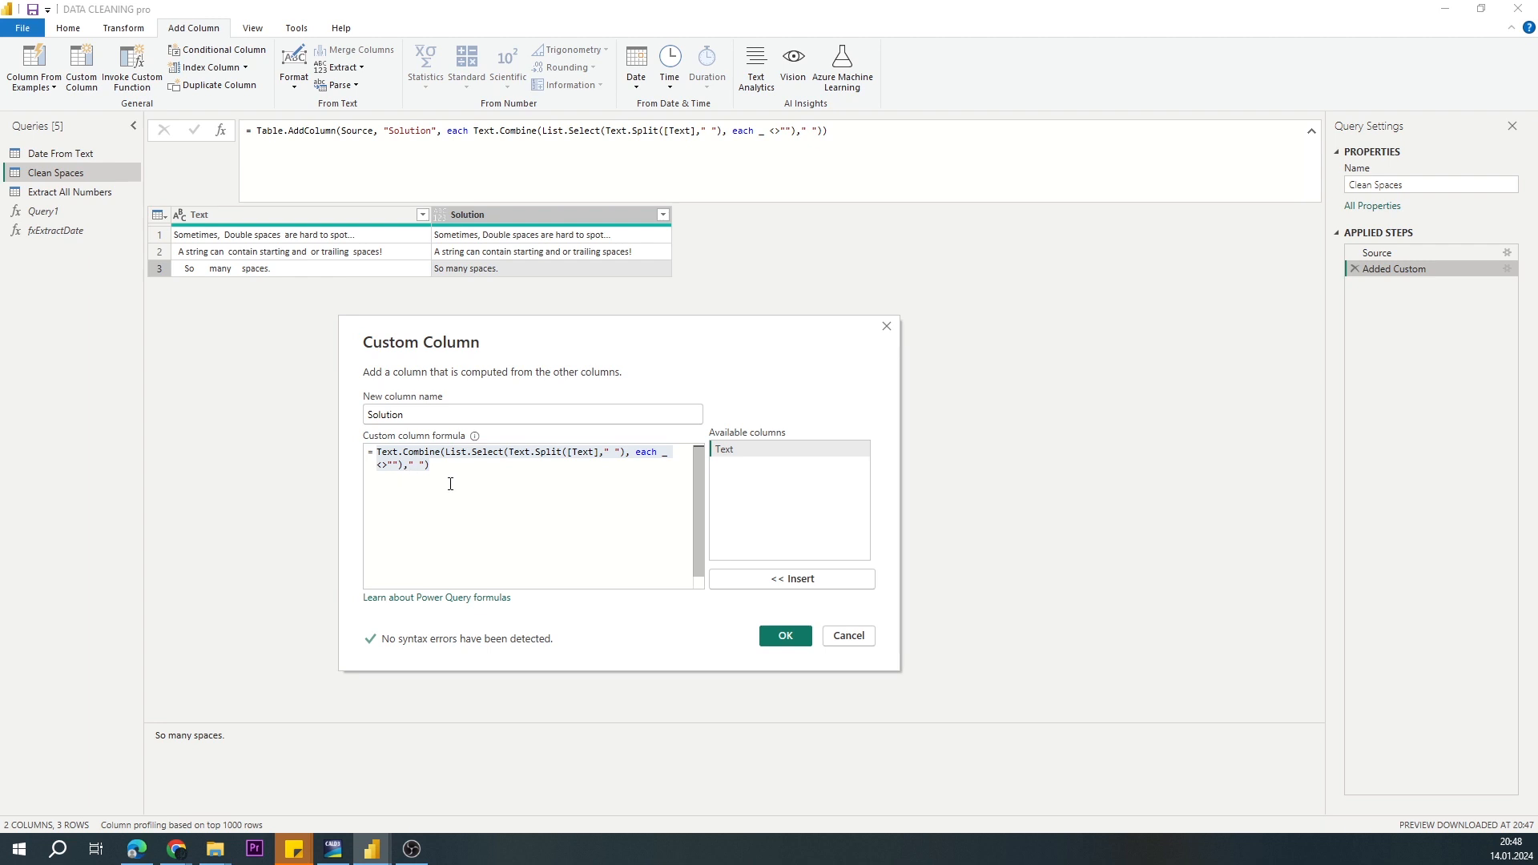
click(414, 464)
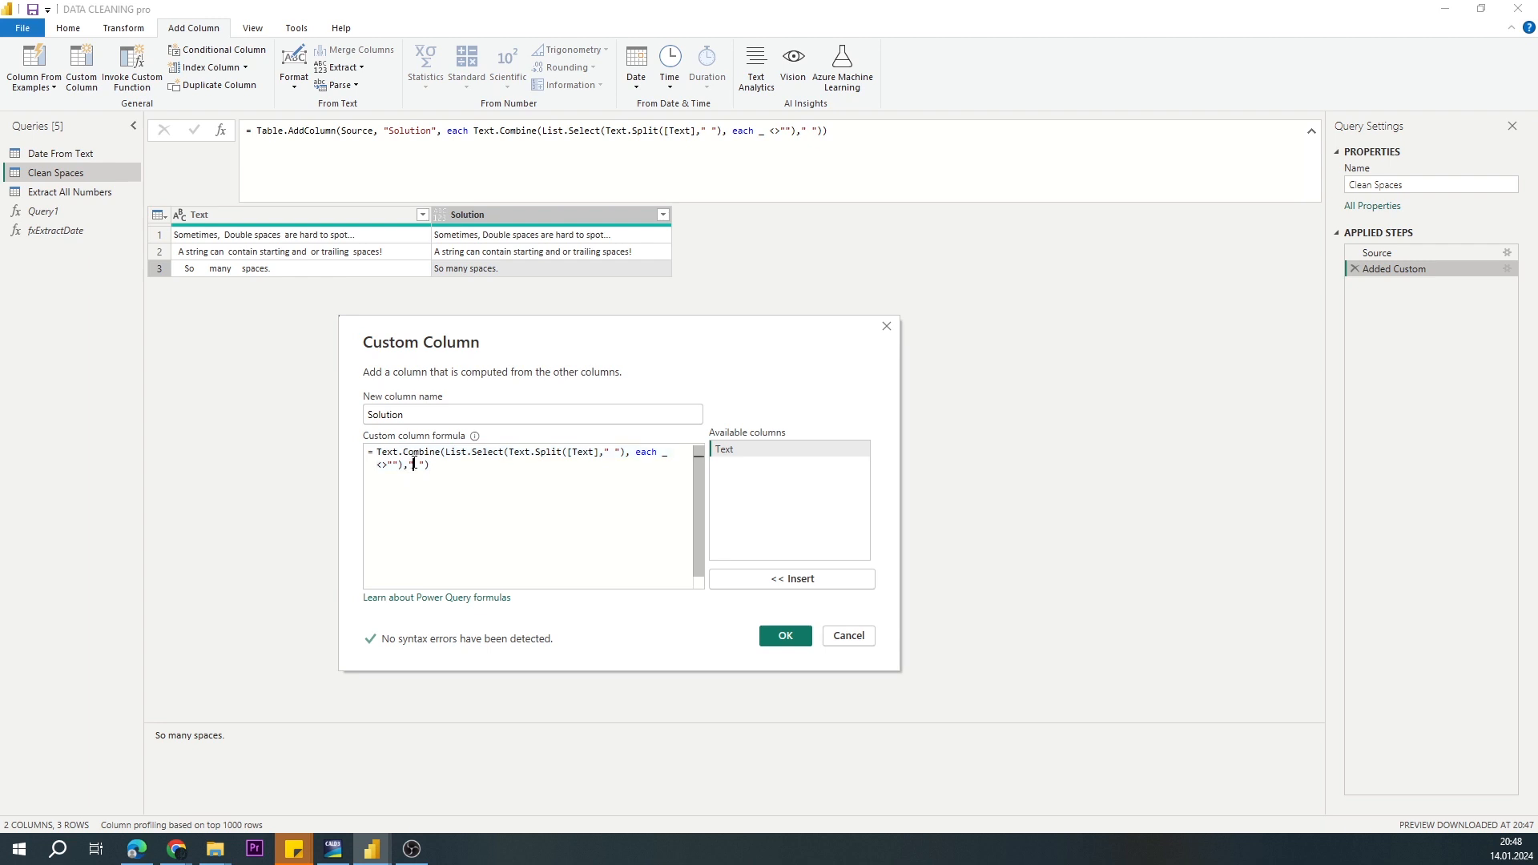
click(781, 633)
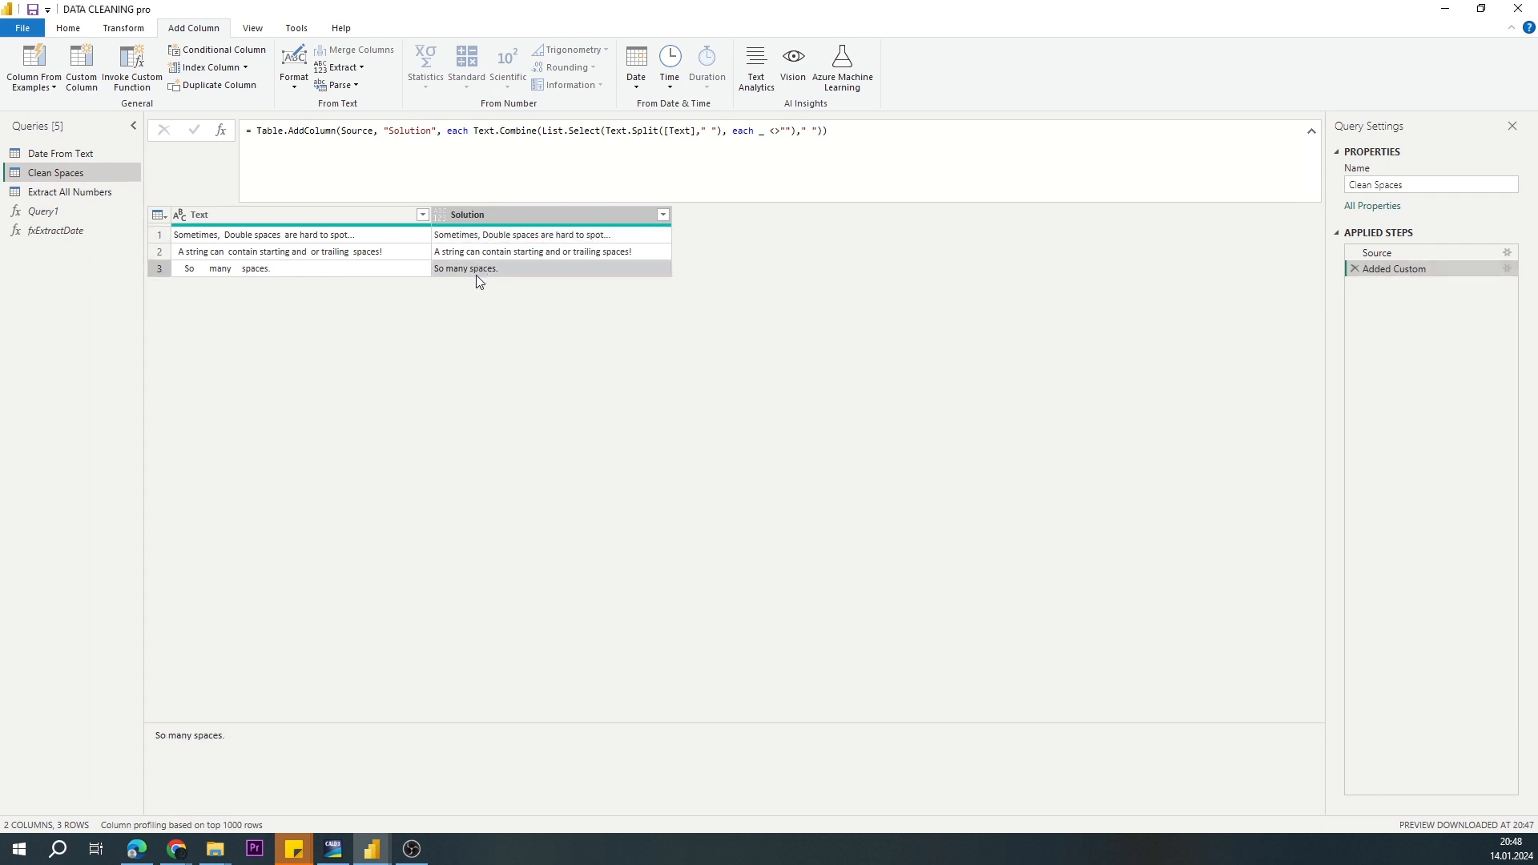
Step: Set the Solution column's data type by adding type text as the last argument of its Table.AddColumn formula
click(823, 129)
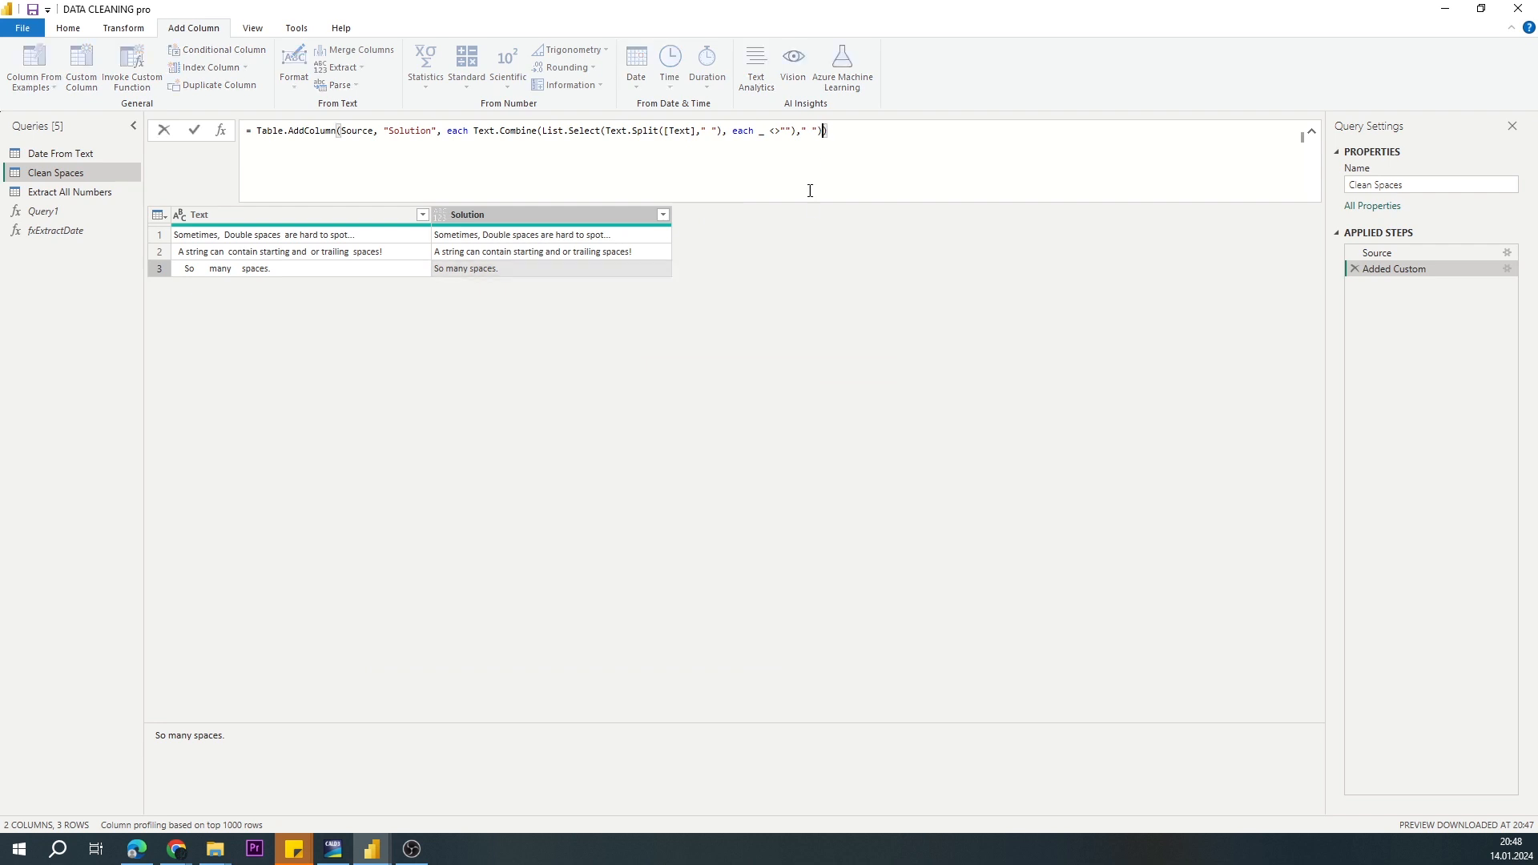
text(, type tex)
text(t)
key(Return)
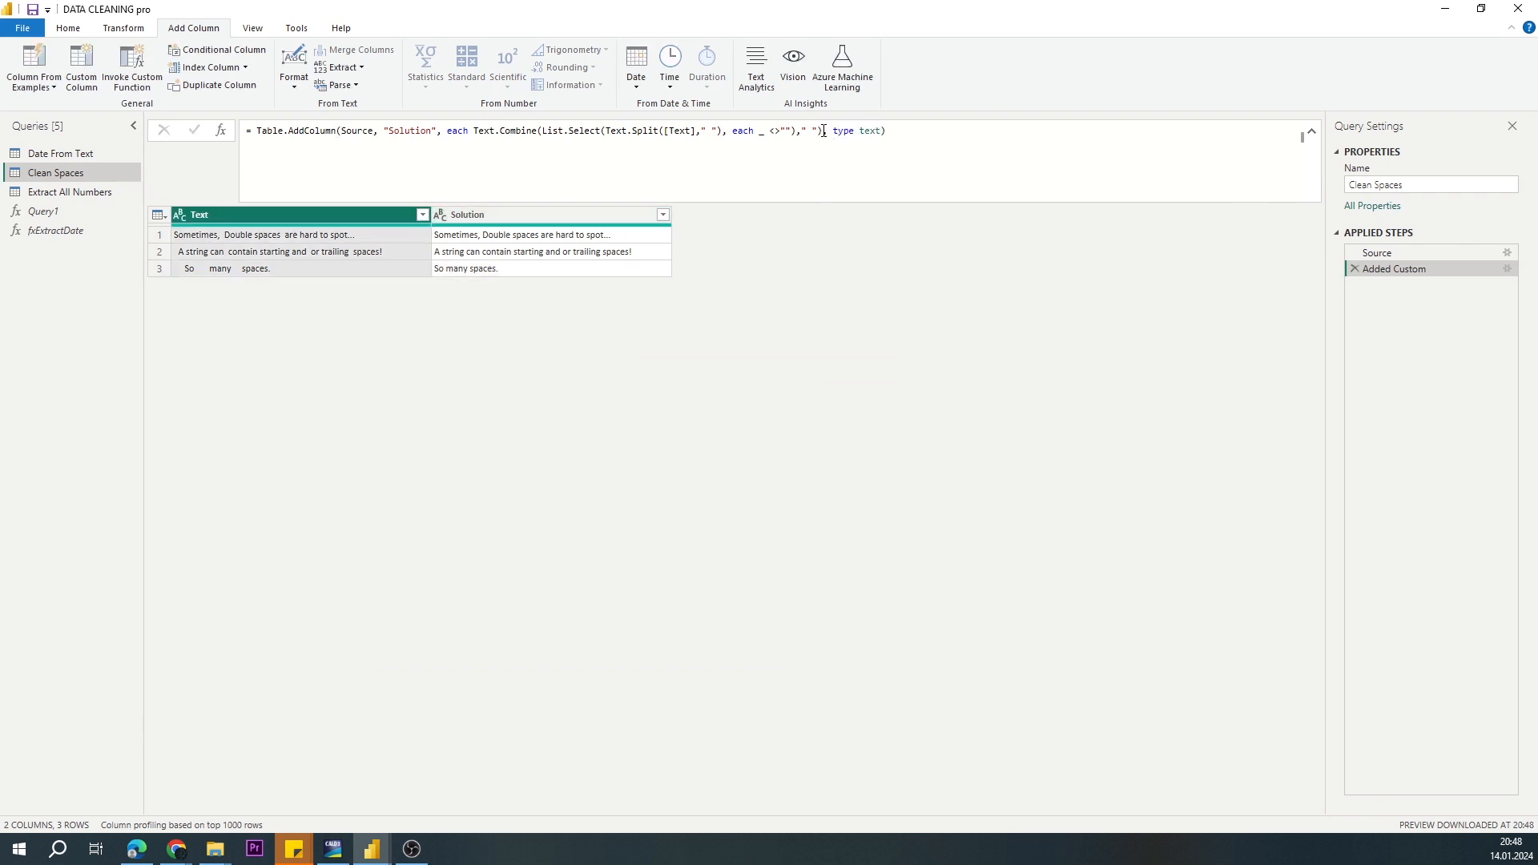
Step: Create a blank query holding the function (string as text) as text => followed by the Solution column's Text.Combine expression
drag(822, 130, 473, 130)
key(ctrl+c)
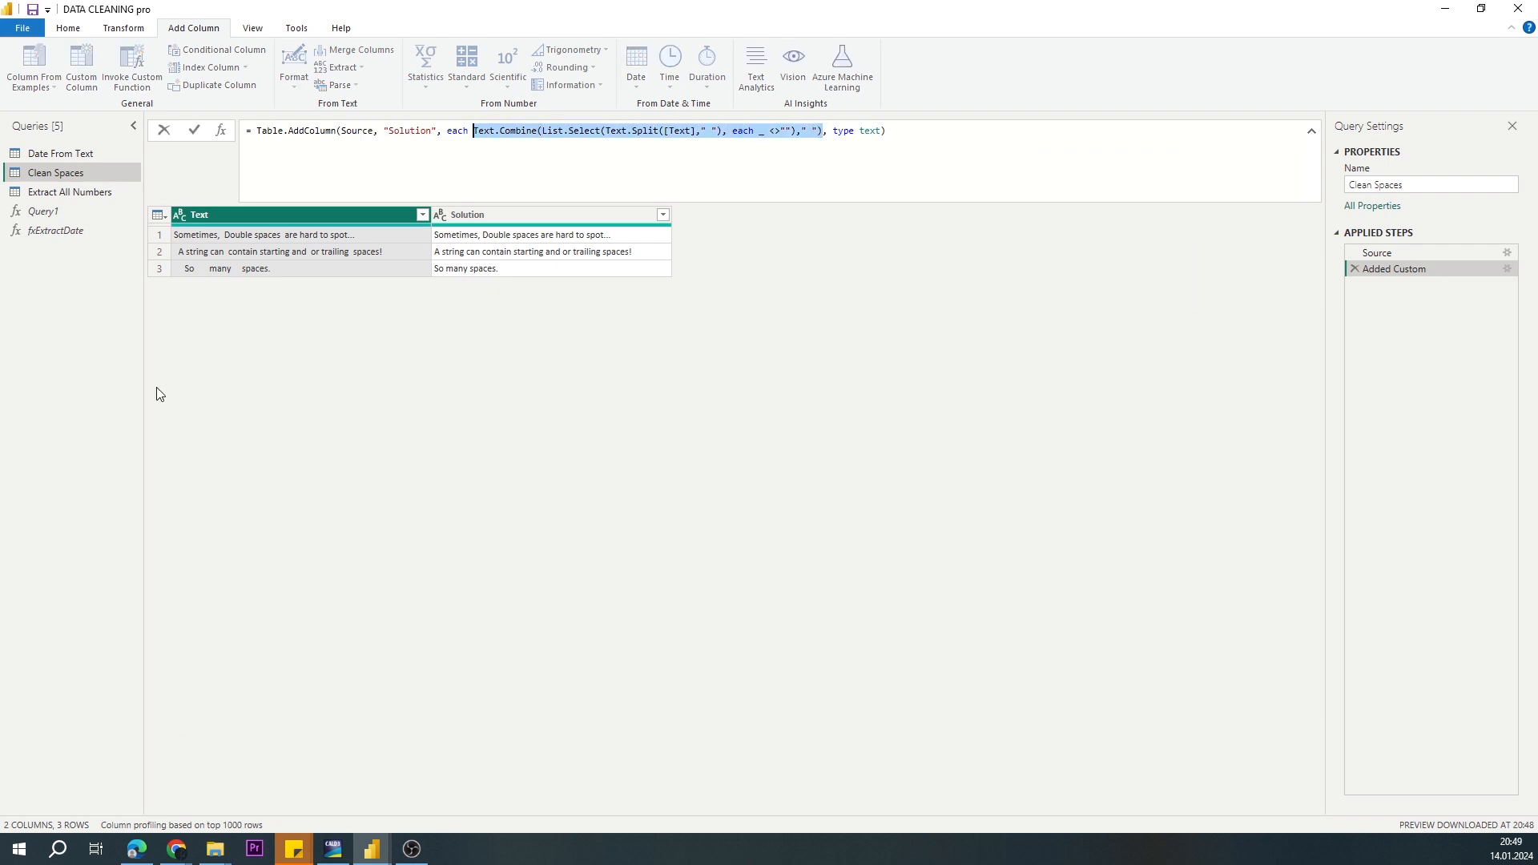
right_click(74, 285)
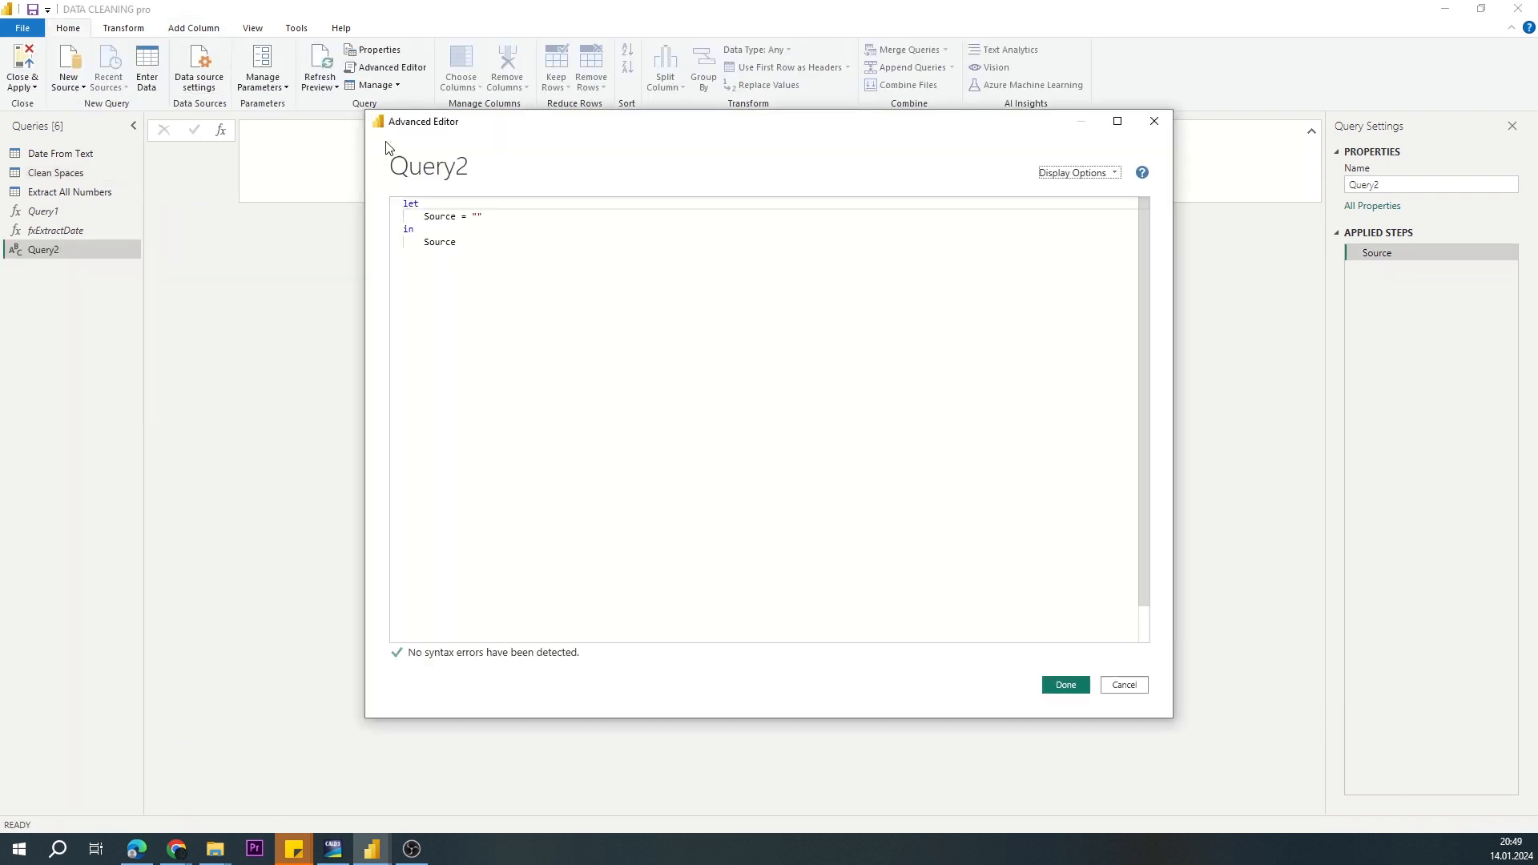
key(ctrl+a)
key(Delete)
text((string as text) )
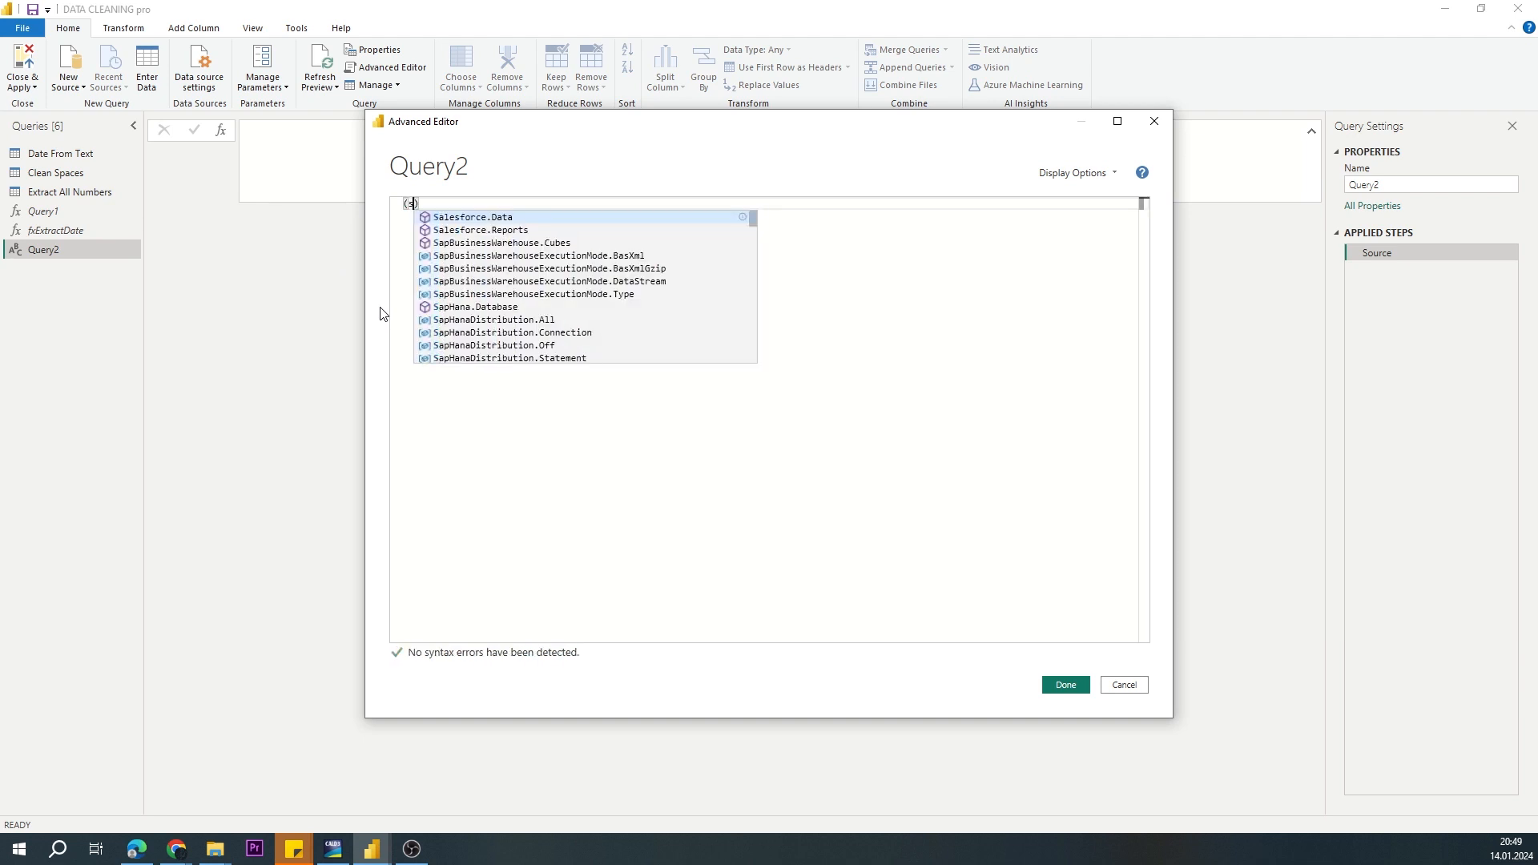
text(as text =>)
key(Return)
key(ctrl+v)
click(1066, 685)
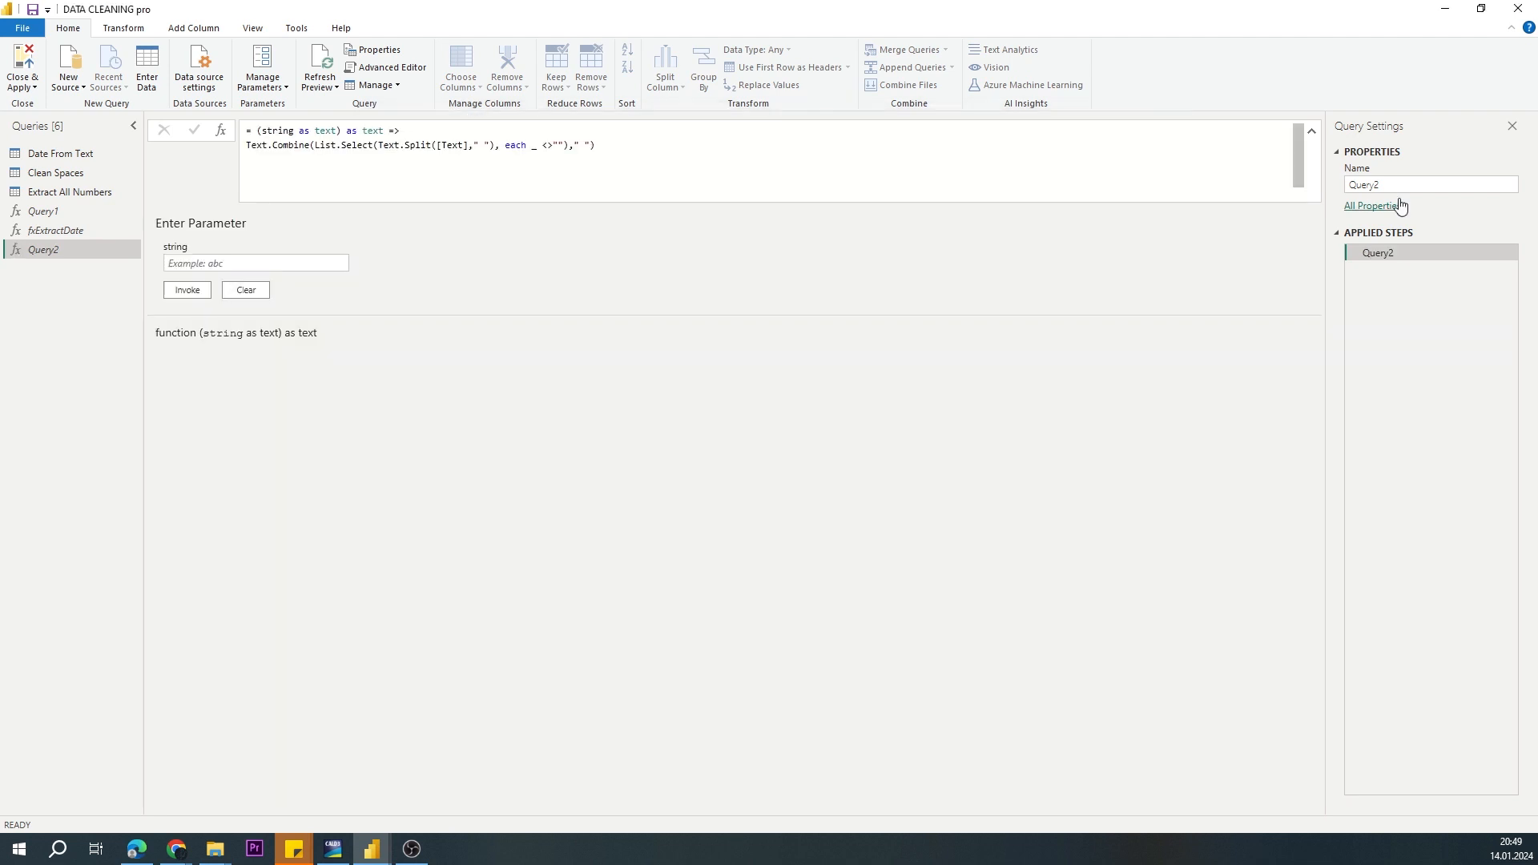
Step: Rename the new function query as fxTrimSpaces
click(1403, 189)
key(BackSpace)
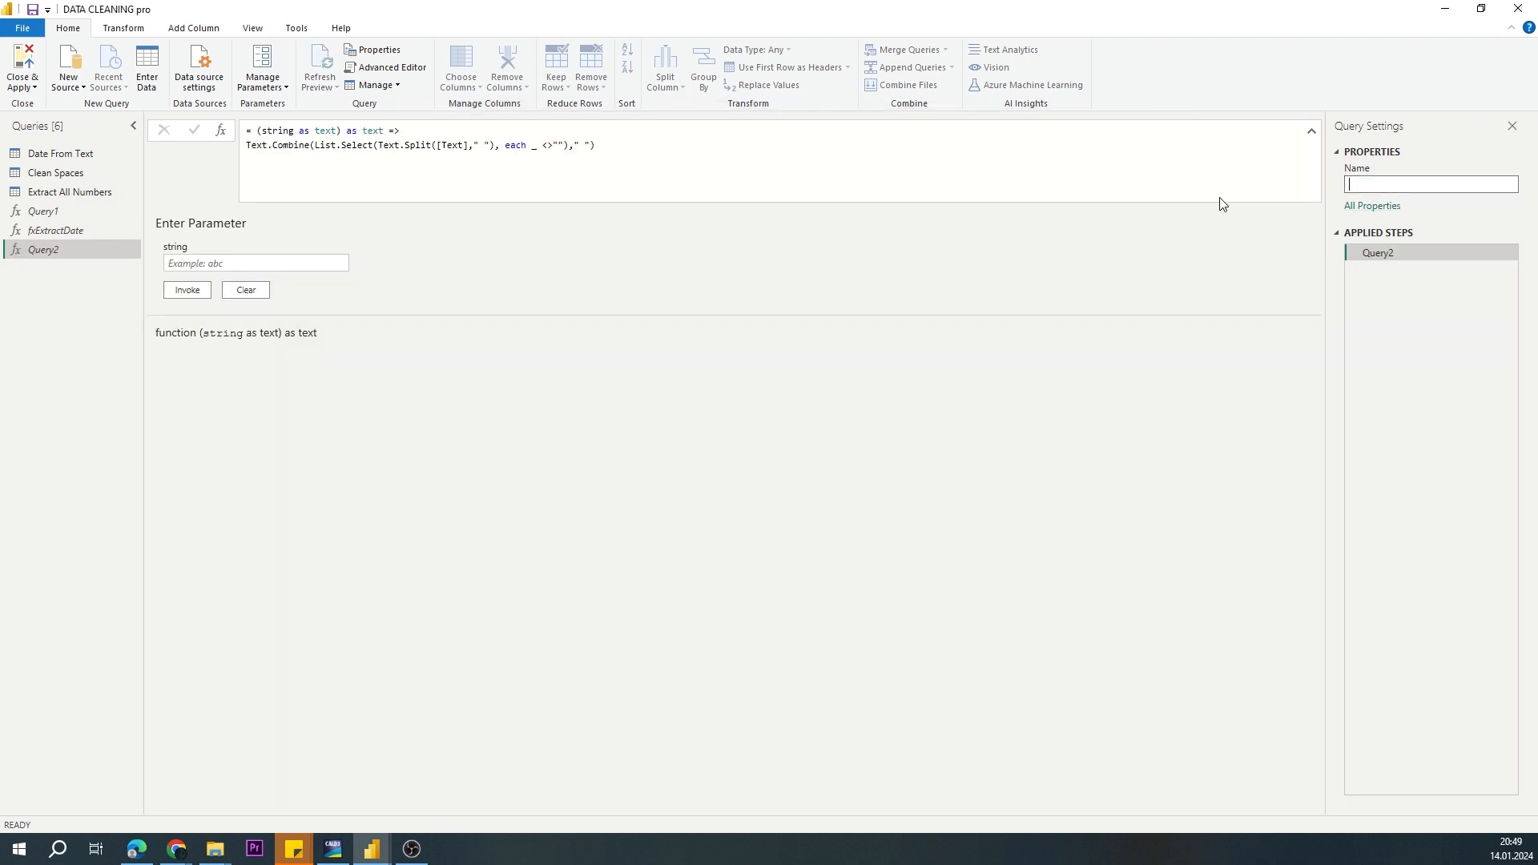
text(fxTrimSpaces)
key(Return)
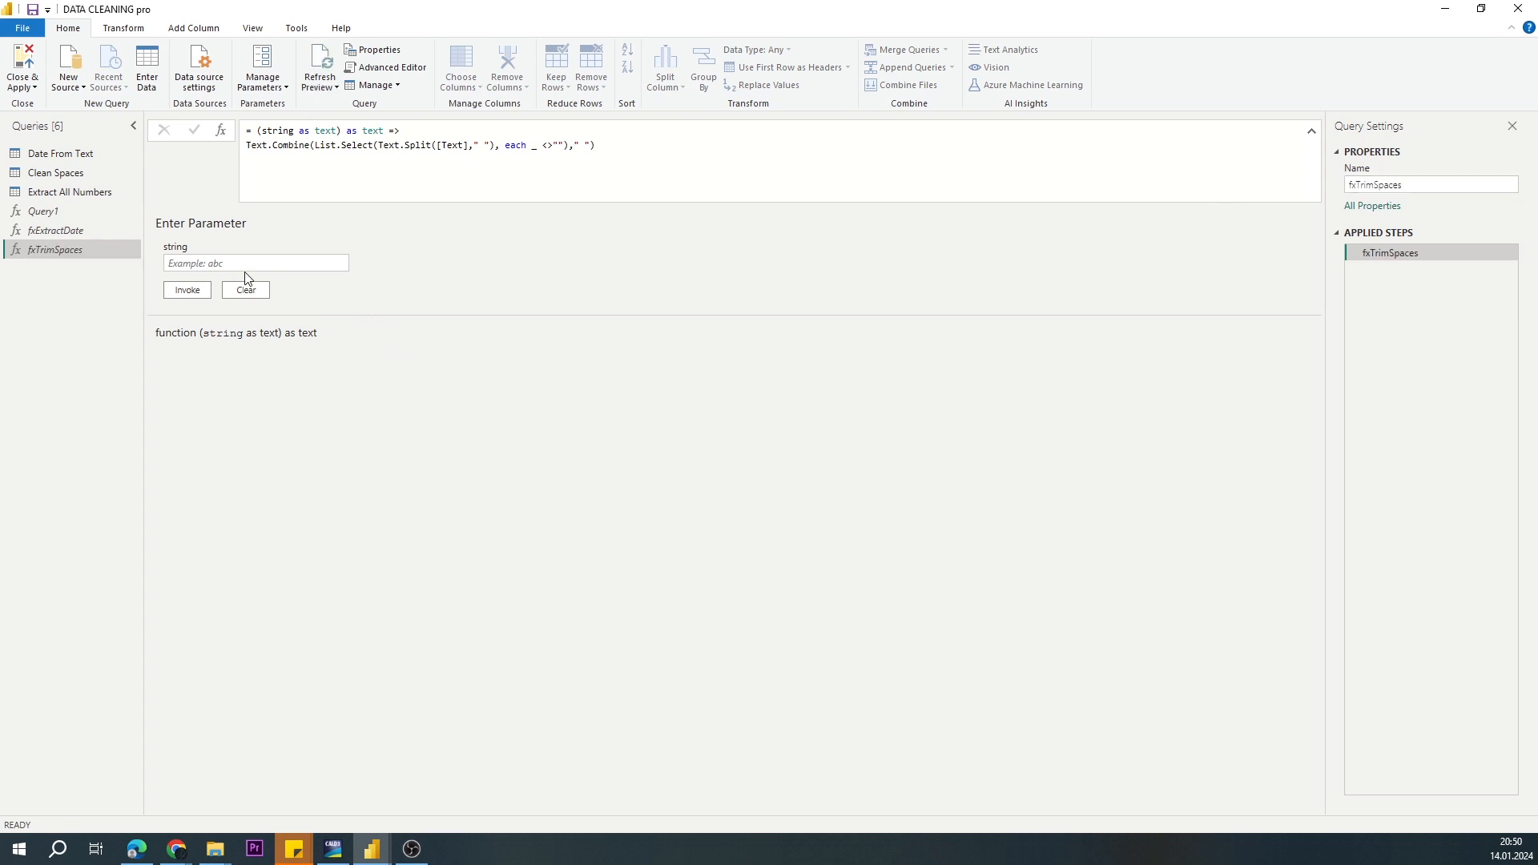
Step: Add a column to the Clean Spaces query by invoking fxTrimSpaces on the Text column
click(61, 173)
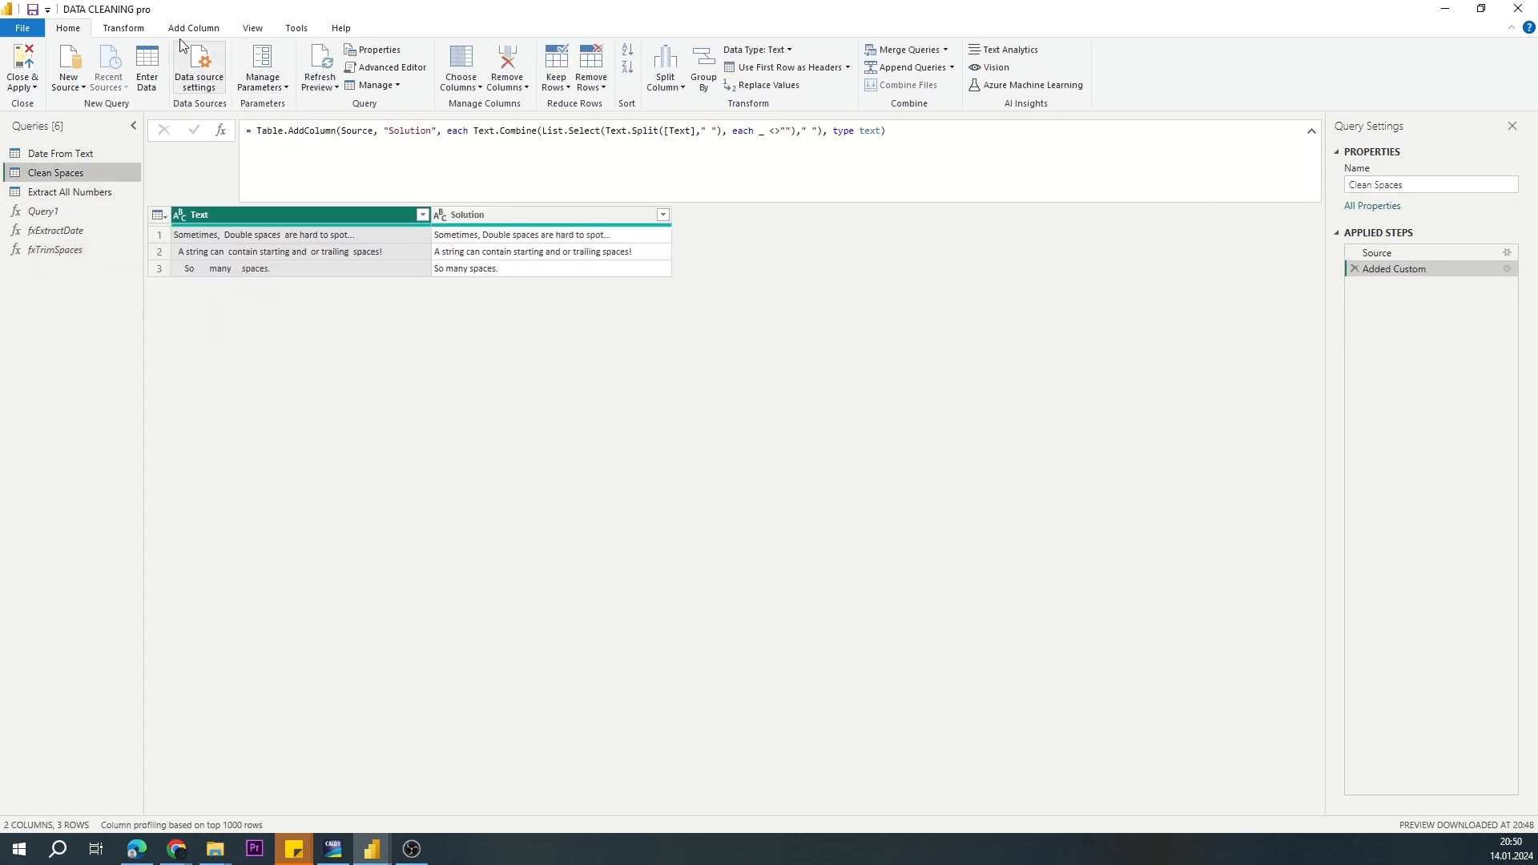
click(193, 28)
click(131, 68)
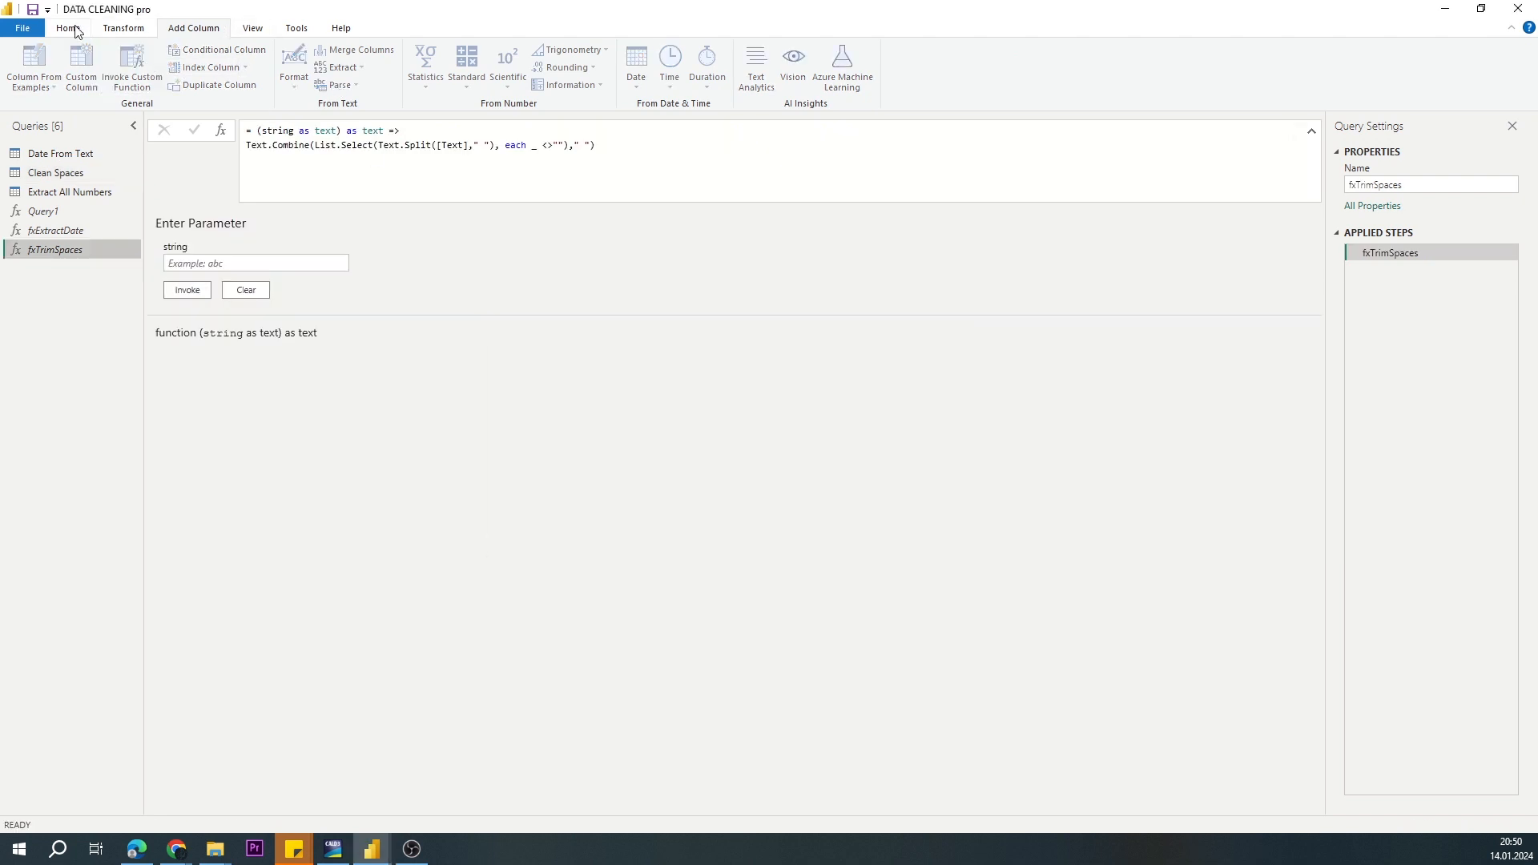
Step: Replace the [Text] column reference with the string parameter in the code of the fxTrimSpaces function
click(69, 28)
click(388, 68)
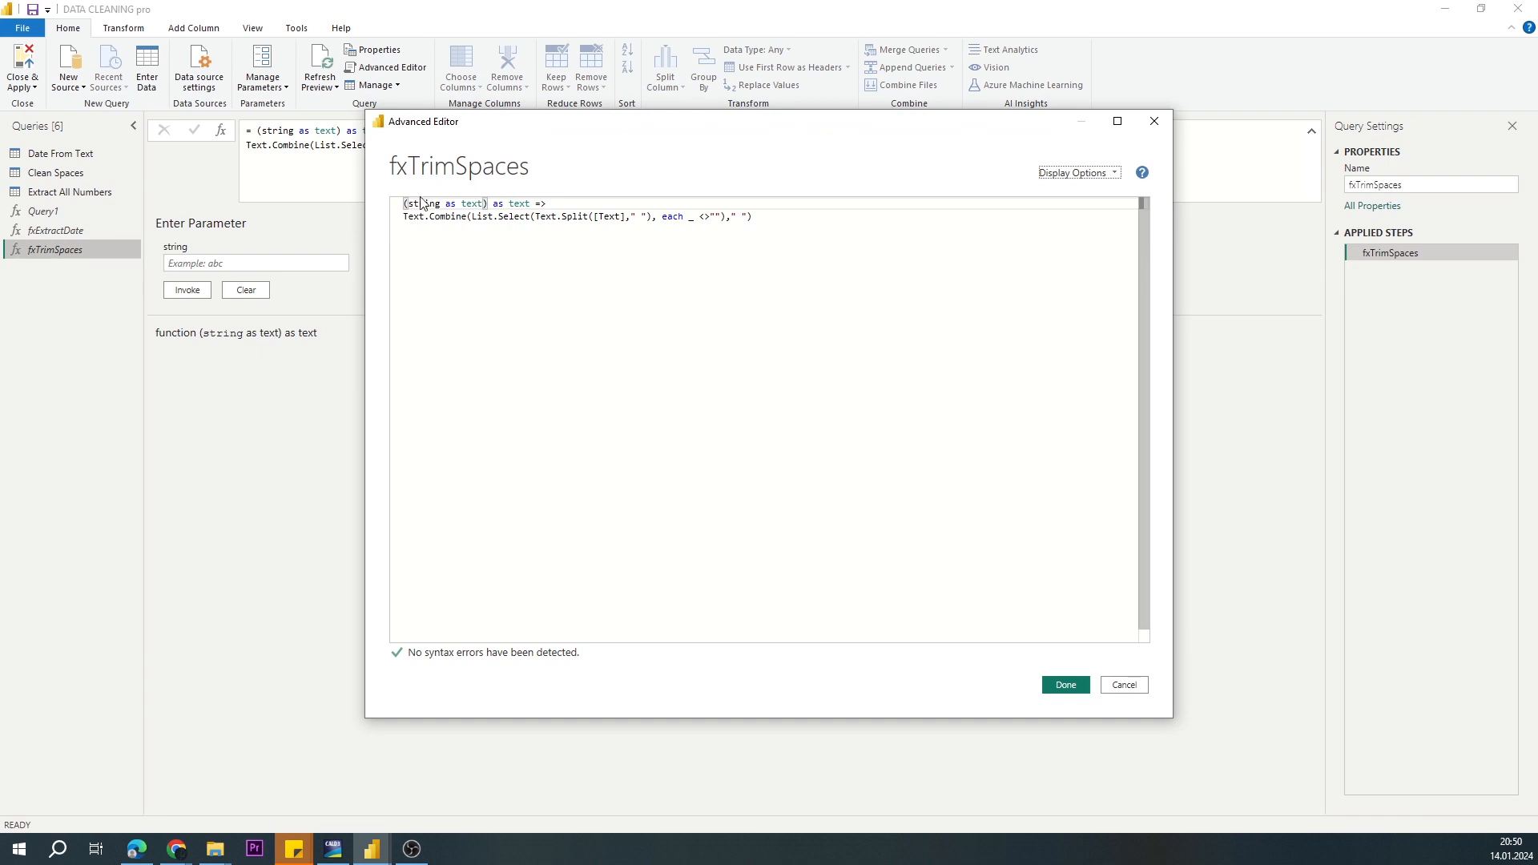
double_click(417, 203)
key(ctrl+c)
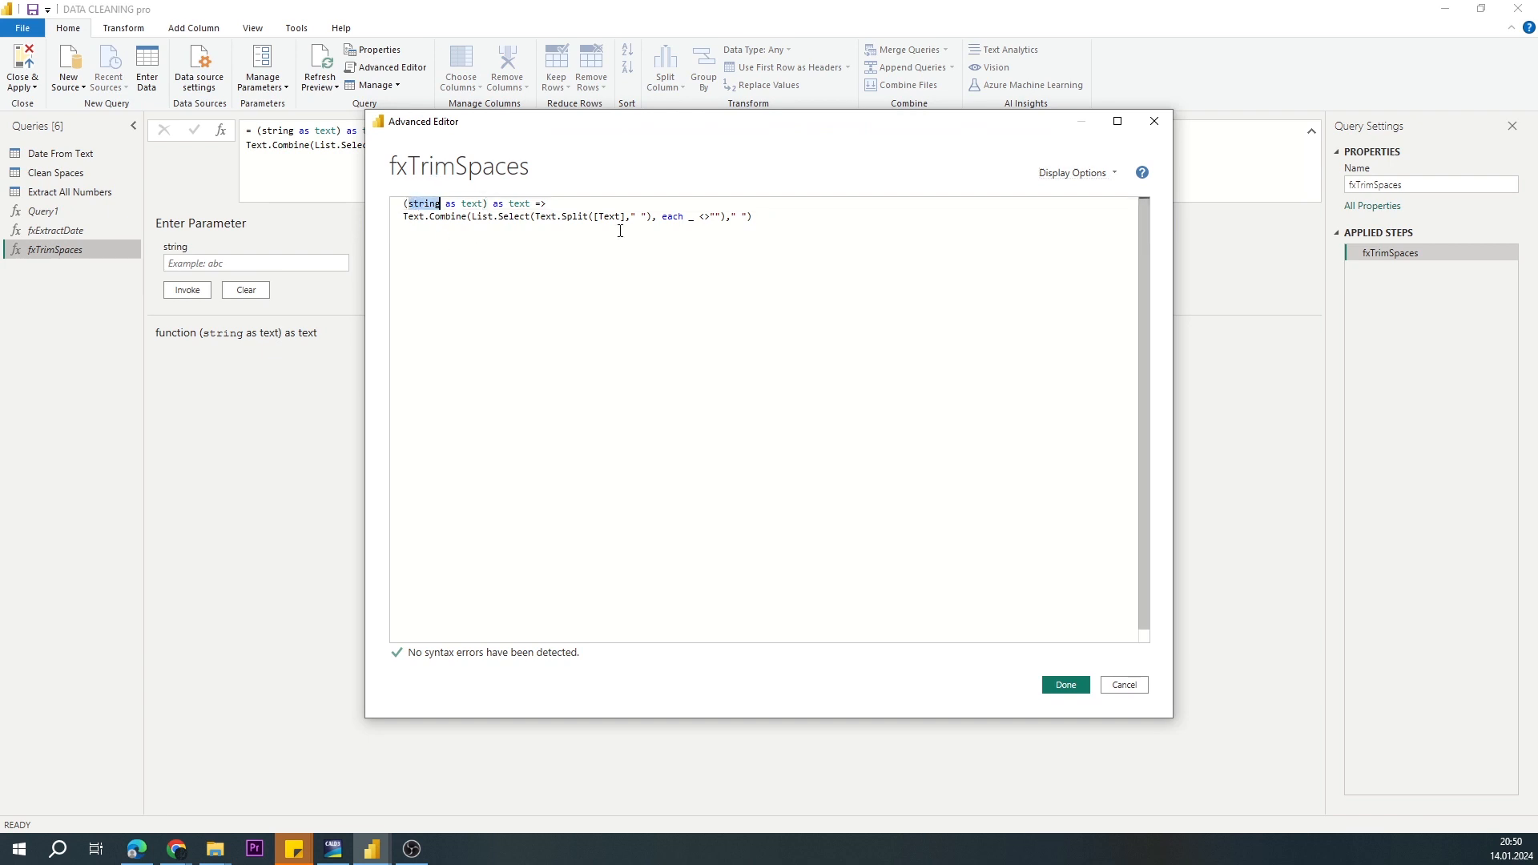
drag(594, 216, 622, 216)
key(ctrl+v)
click(1065, 685)
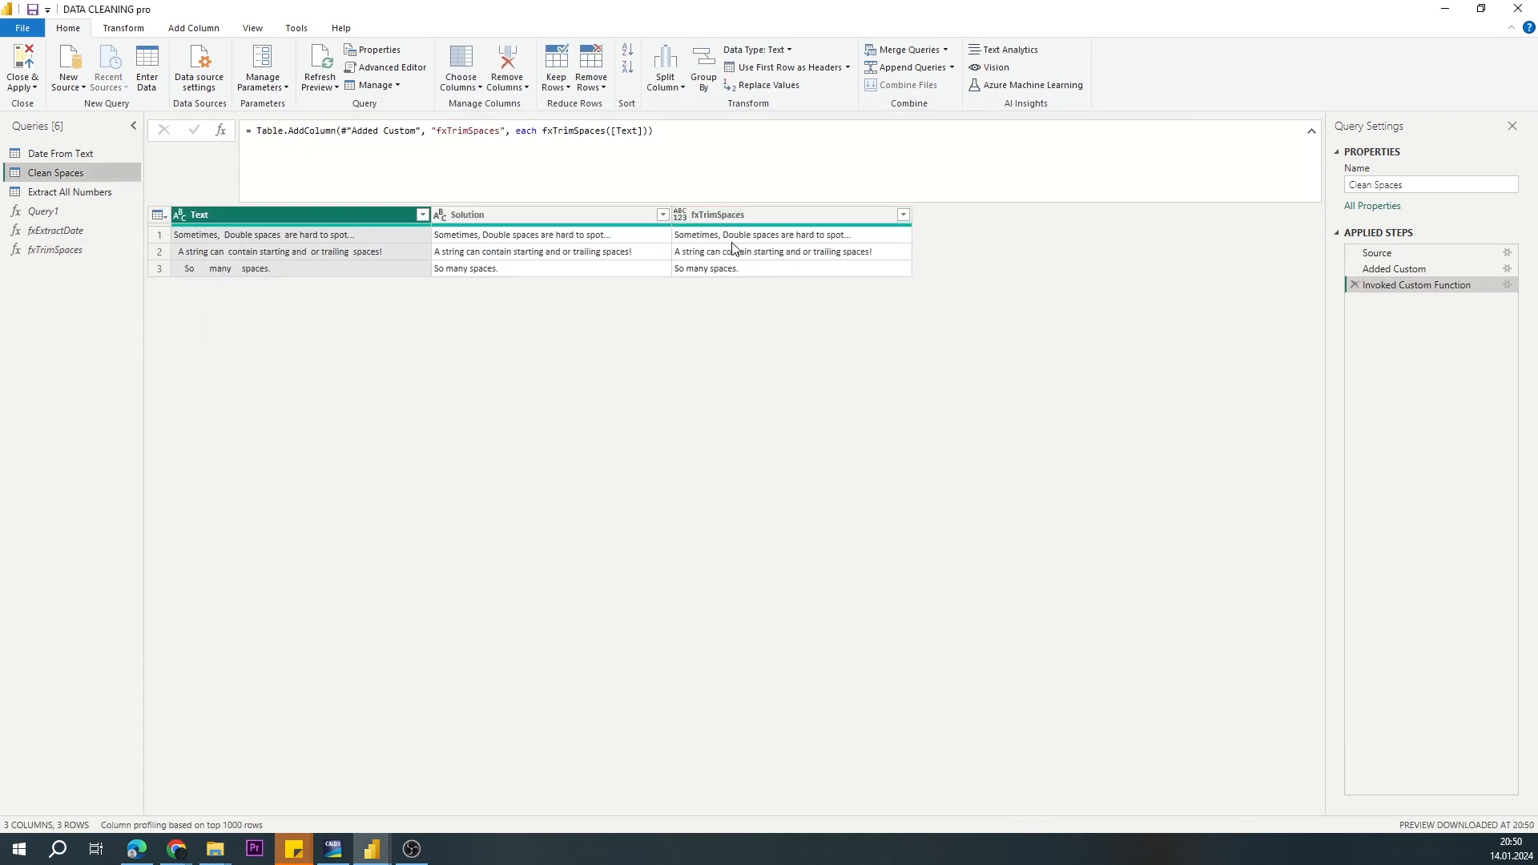
Step: Set the fxTrimSpaces column's data type in Clean Spaces by adding type text as the last argument of its Table.AddColumn formula
click(647, 129)
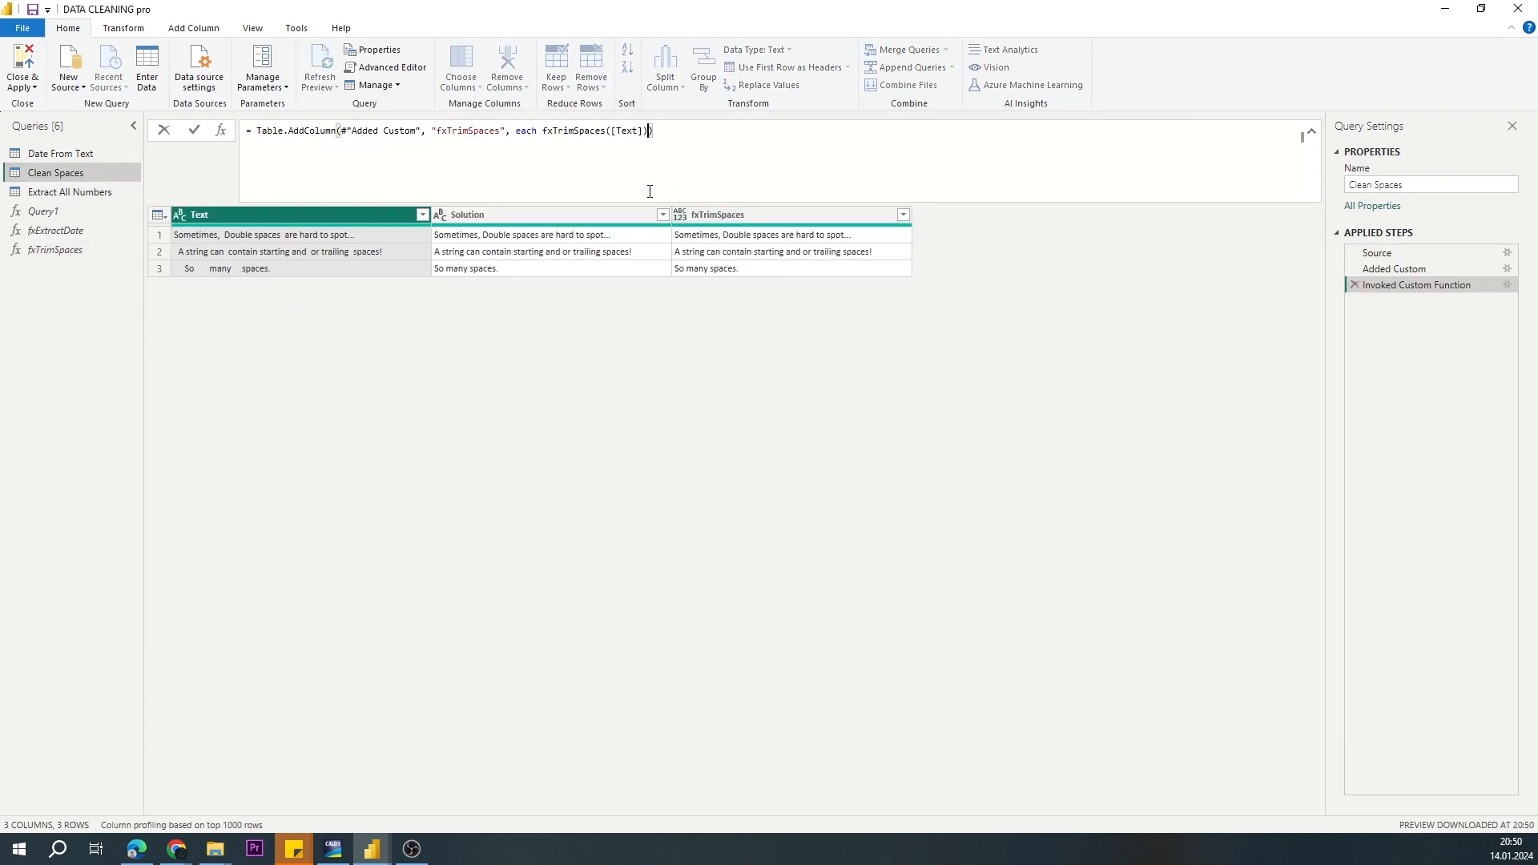
text(,type text)
key(Return)
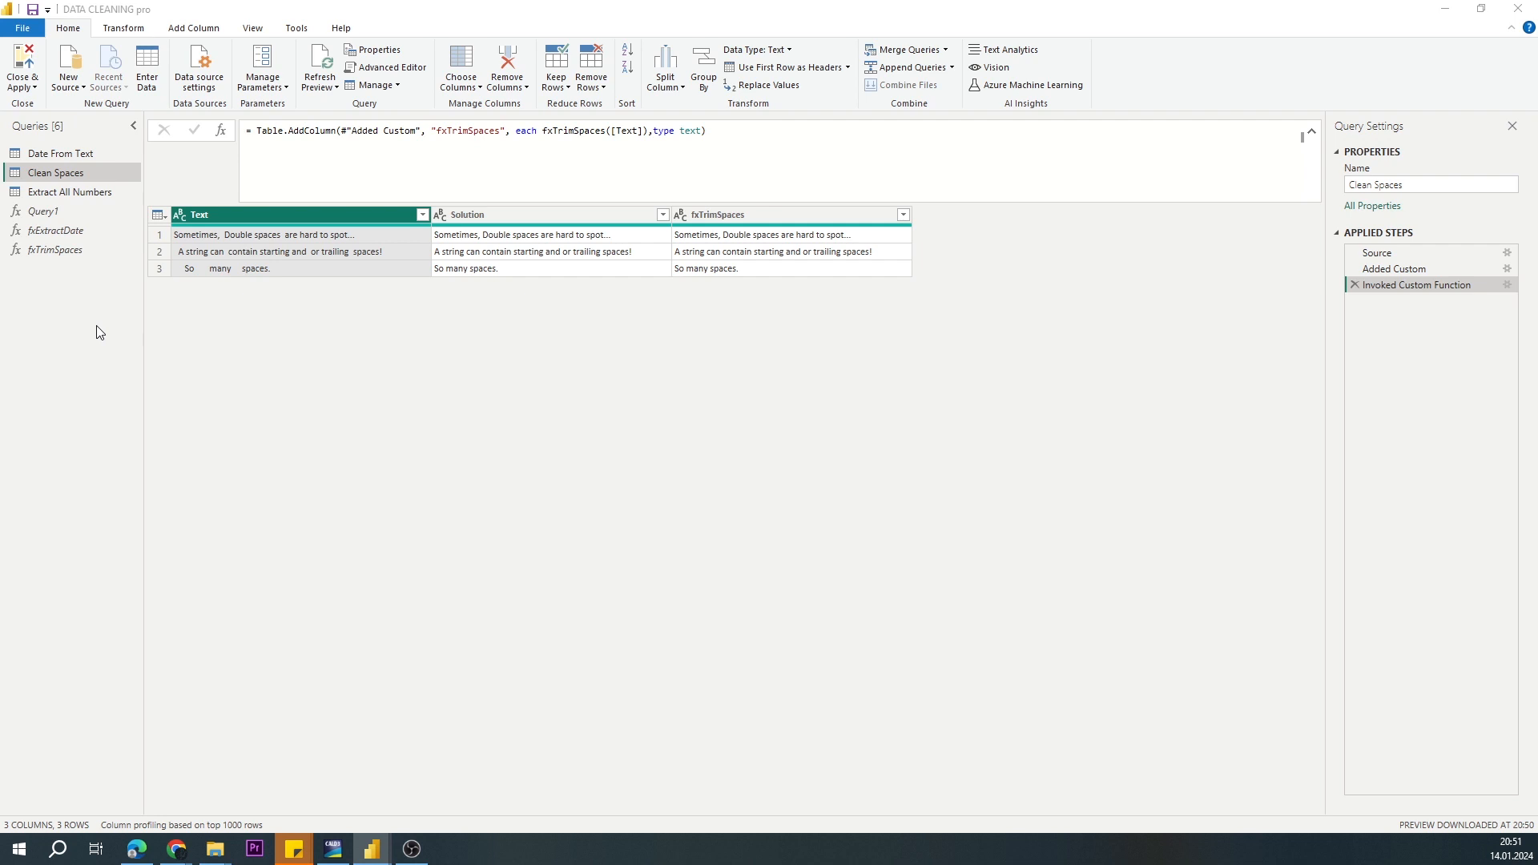
Step: Examine the original values in the Text columns of the Clean Spaces and Date From Text queries
click(254, 235)
click(253, 252)
click(253, 268)
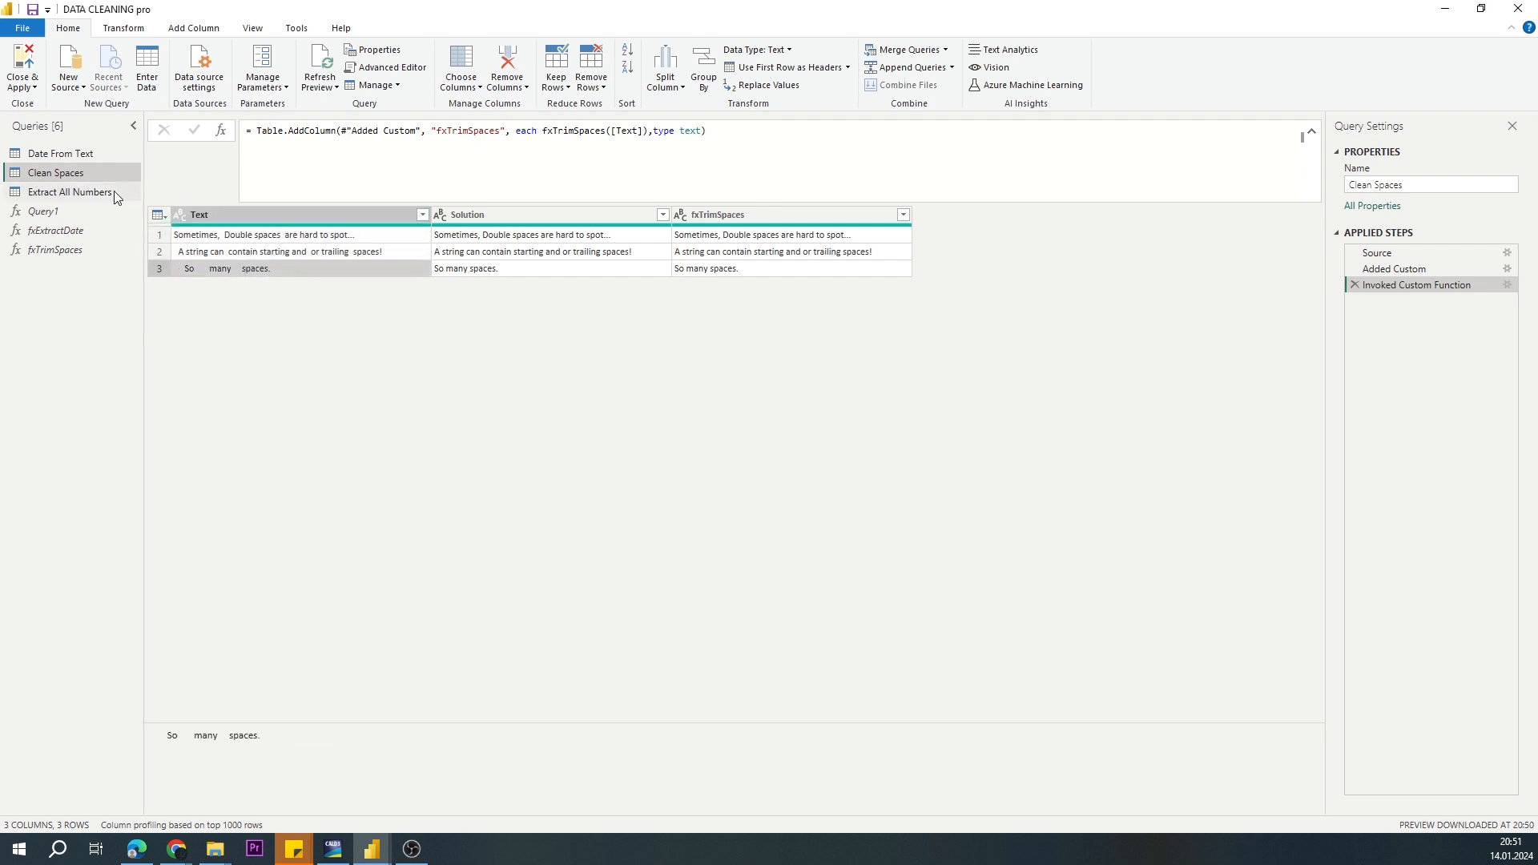
click(60, 153)
click(241, 269)
click(229, 352)
click(226, 386)
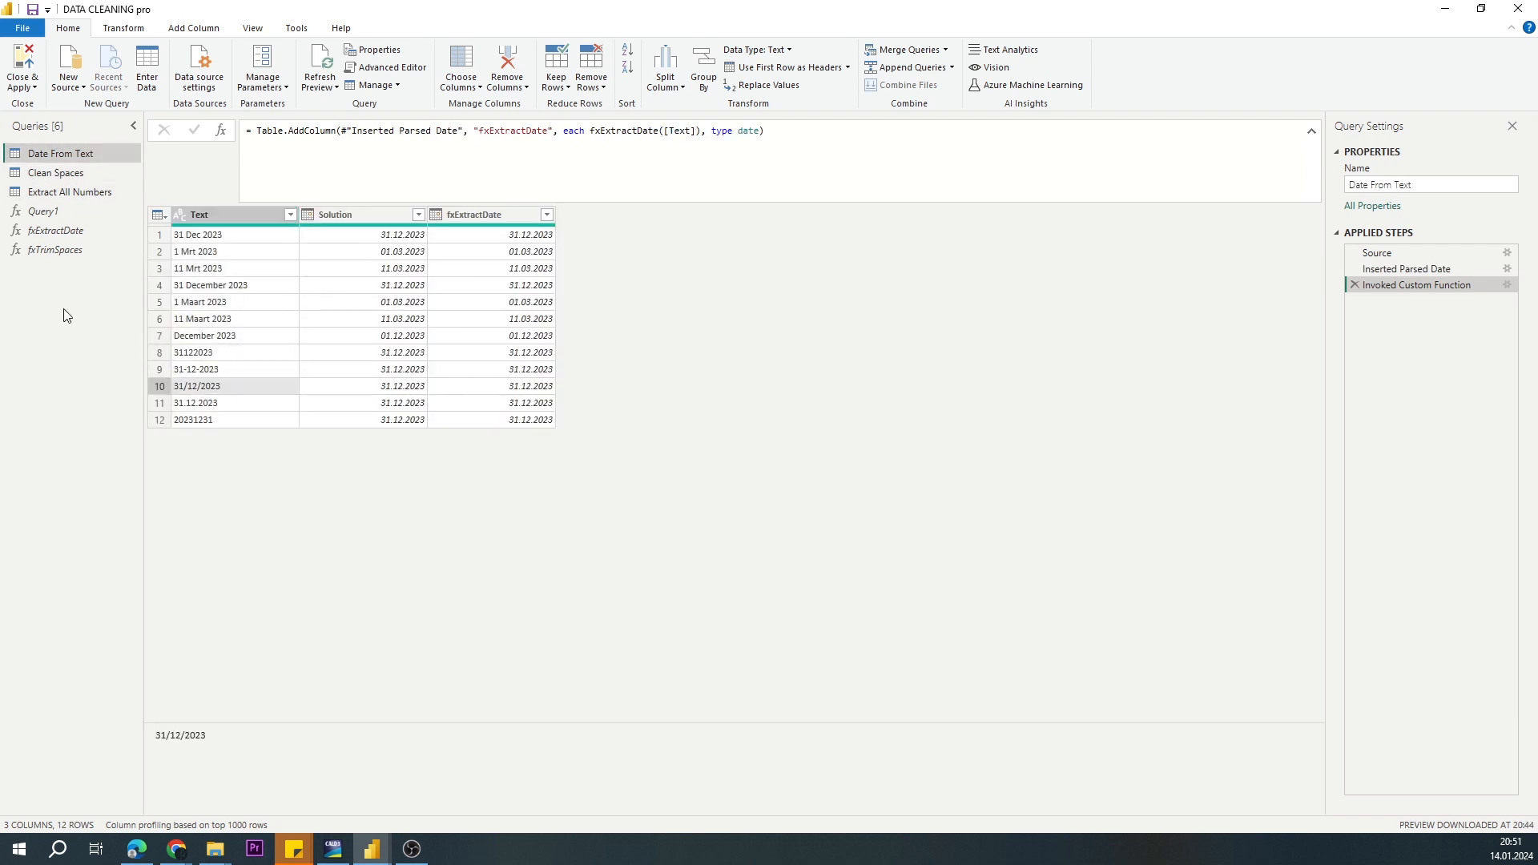
Step: Create a blank query containing a record whose ExtractDate and TrimSpaces fields hold the code of fxExtractDate and fxTrimSpaces
right_click(64, 302)
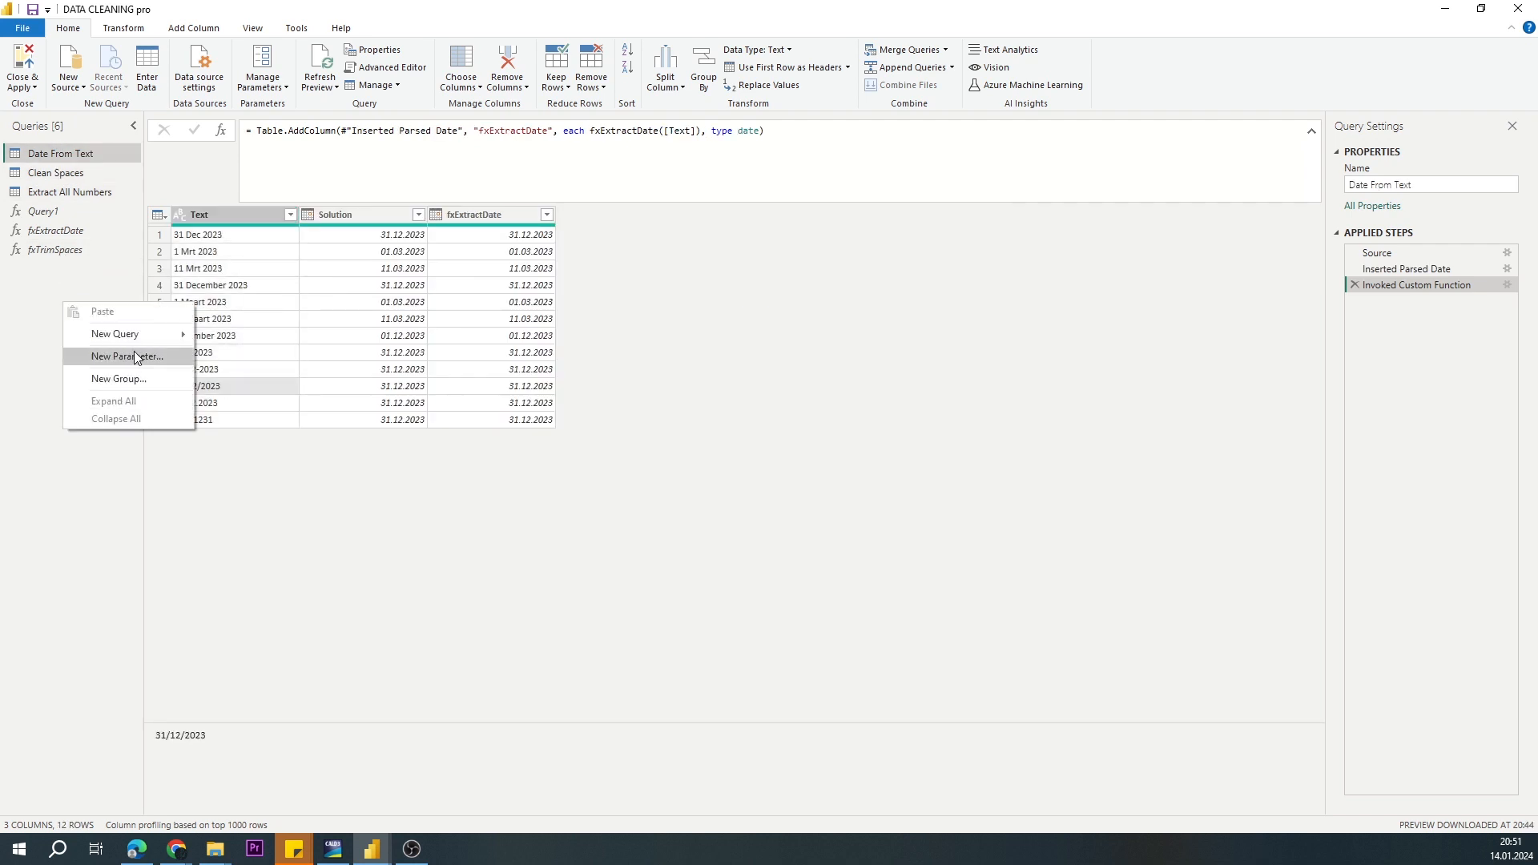
mouse_move(147, 340)
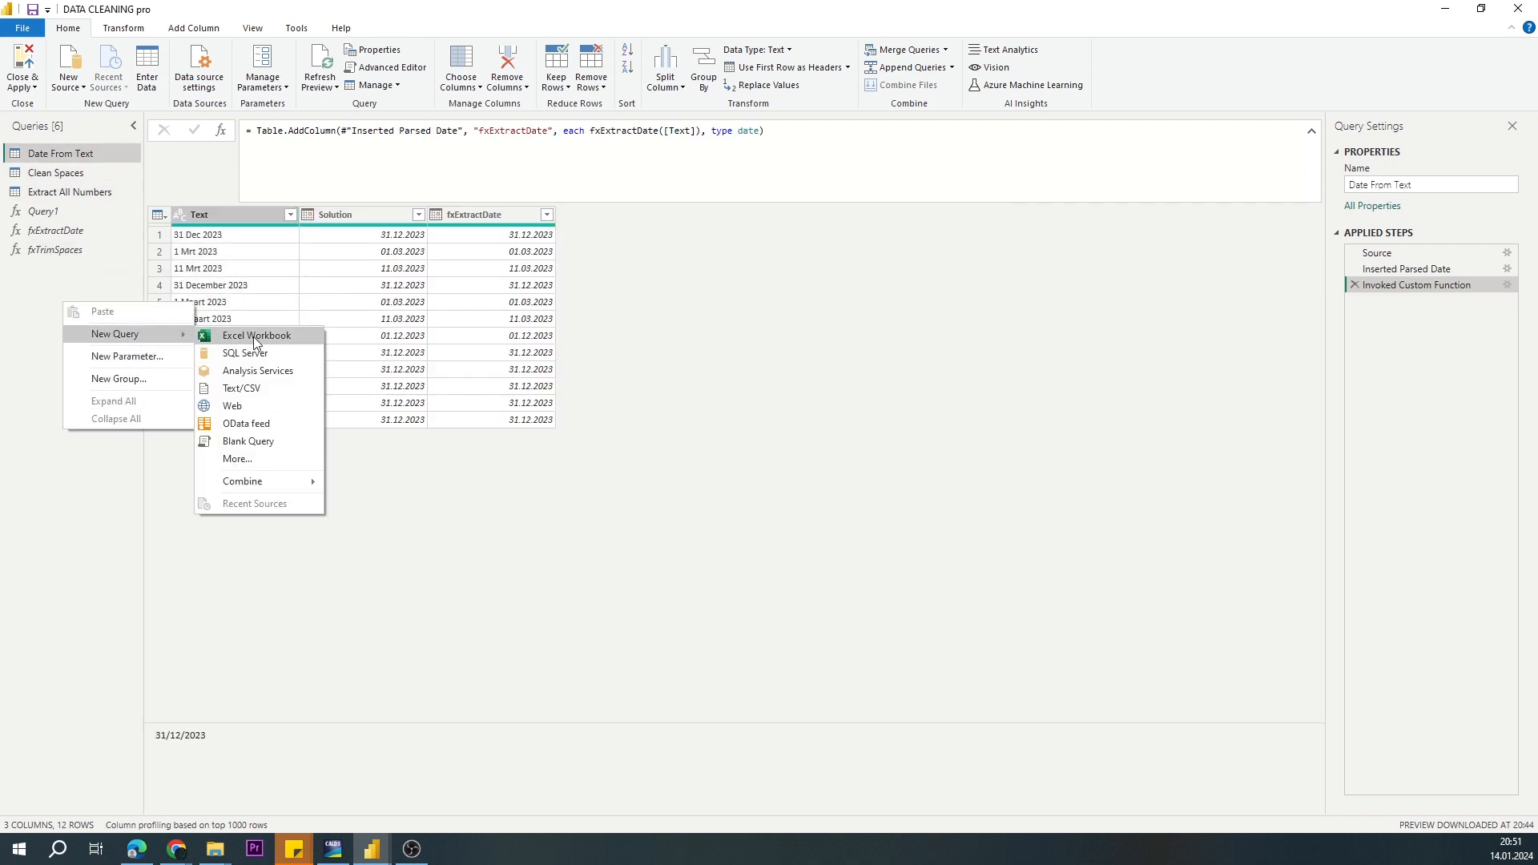
click(276, 440)
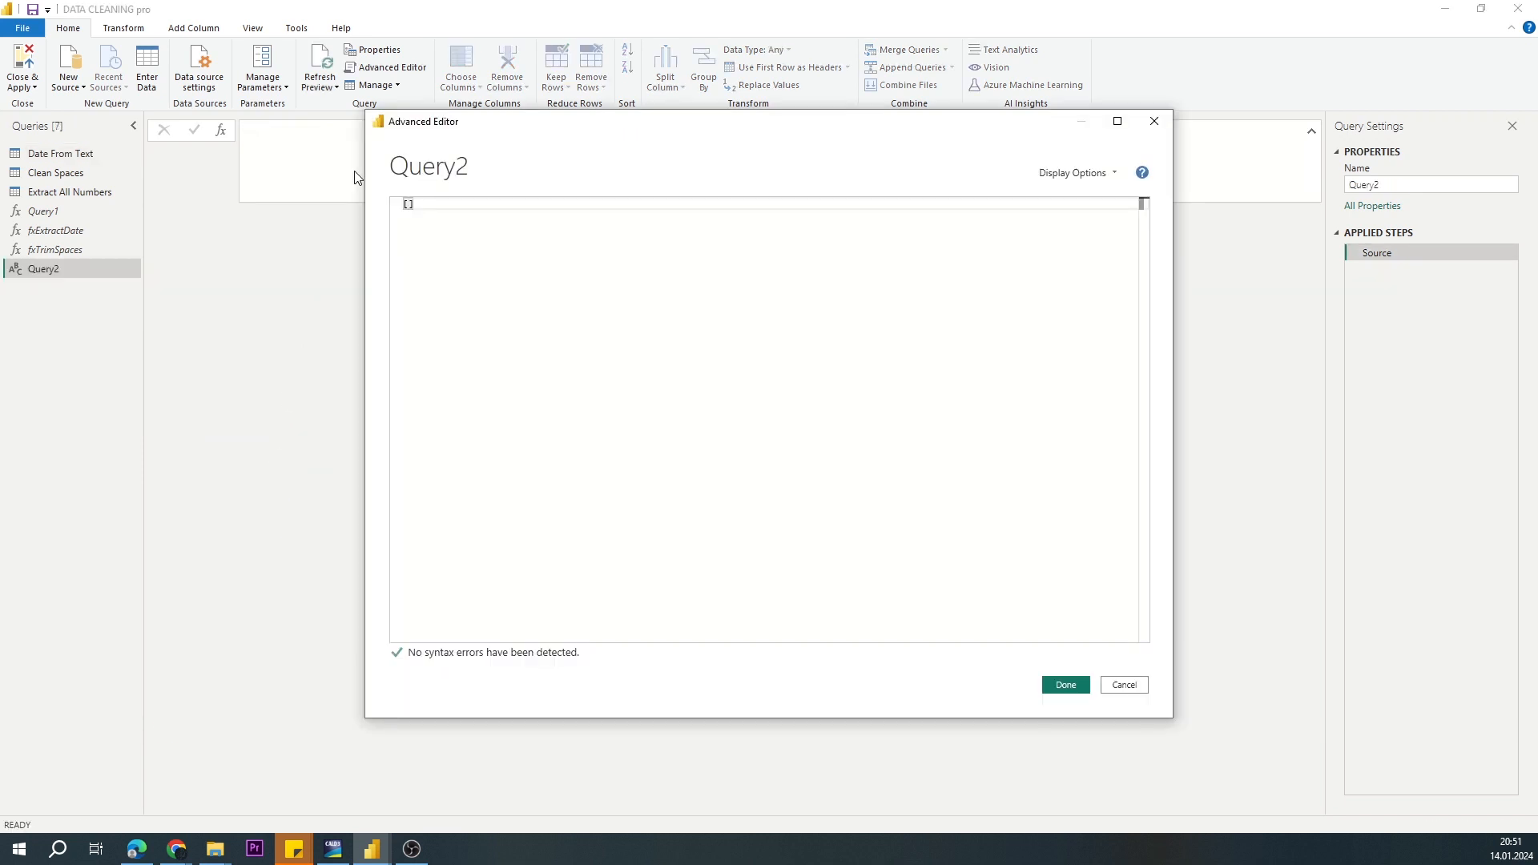
key(Return)
key(Return)
key(Return)
key(Return)
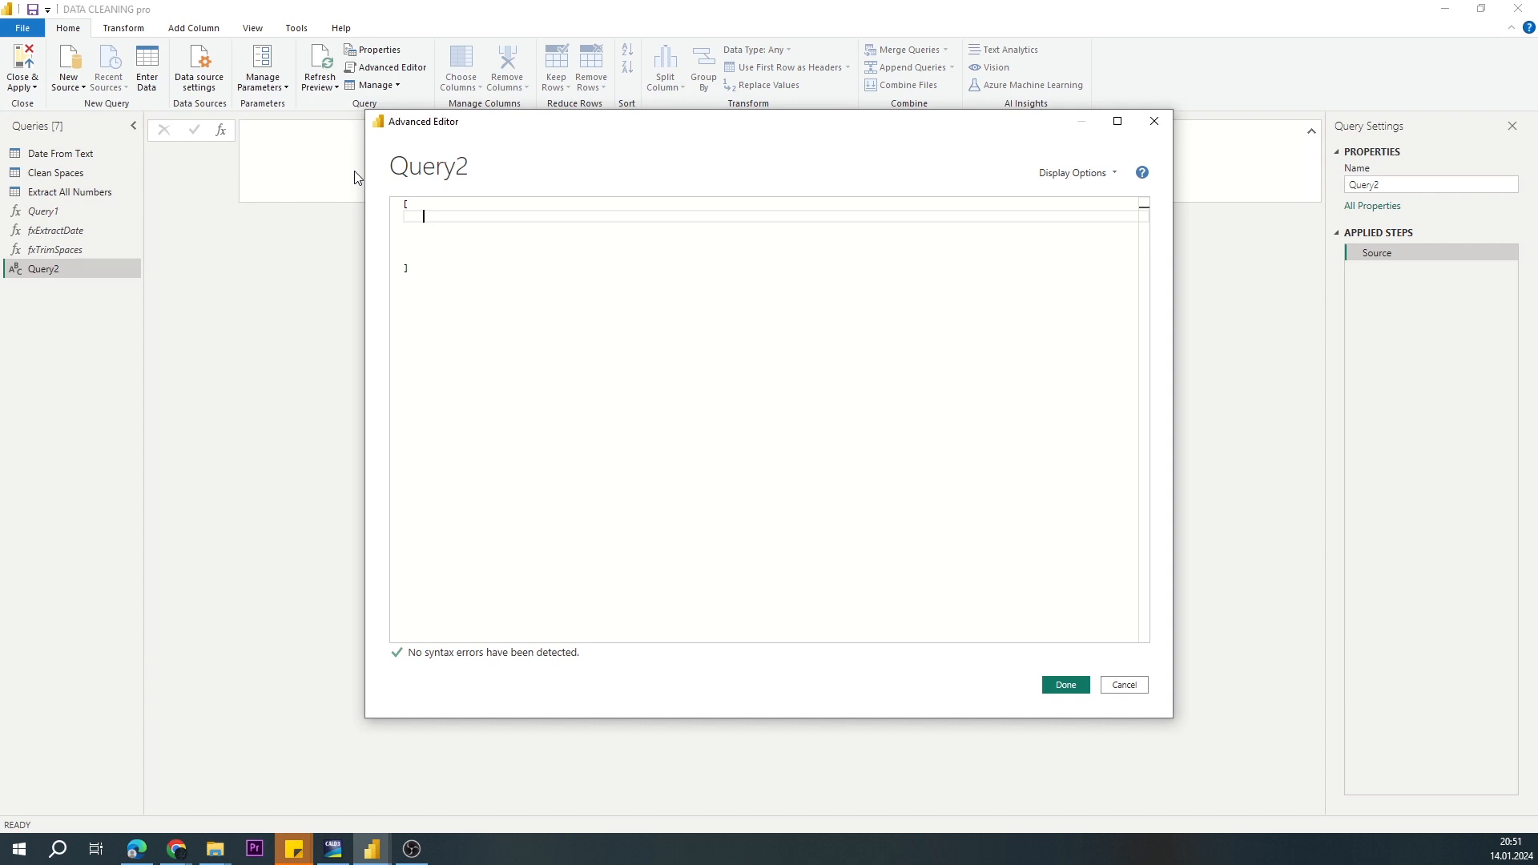
text(ExtractDate=)
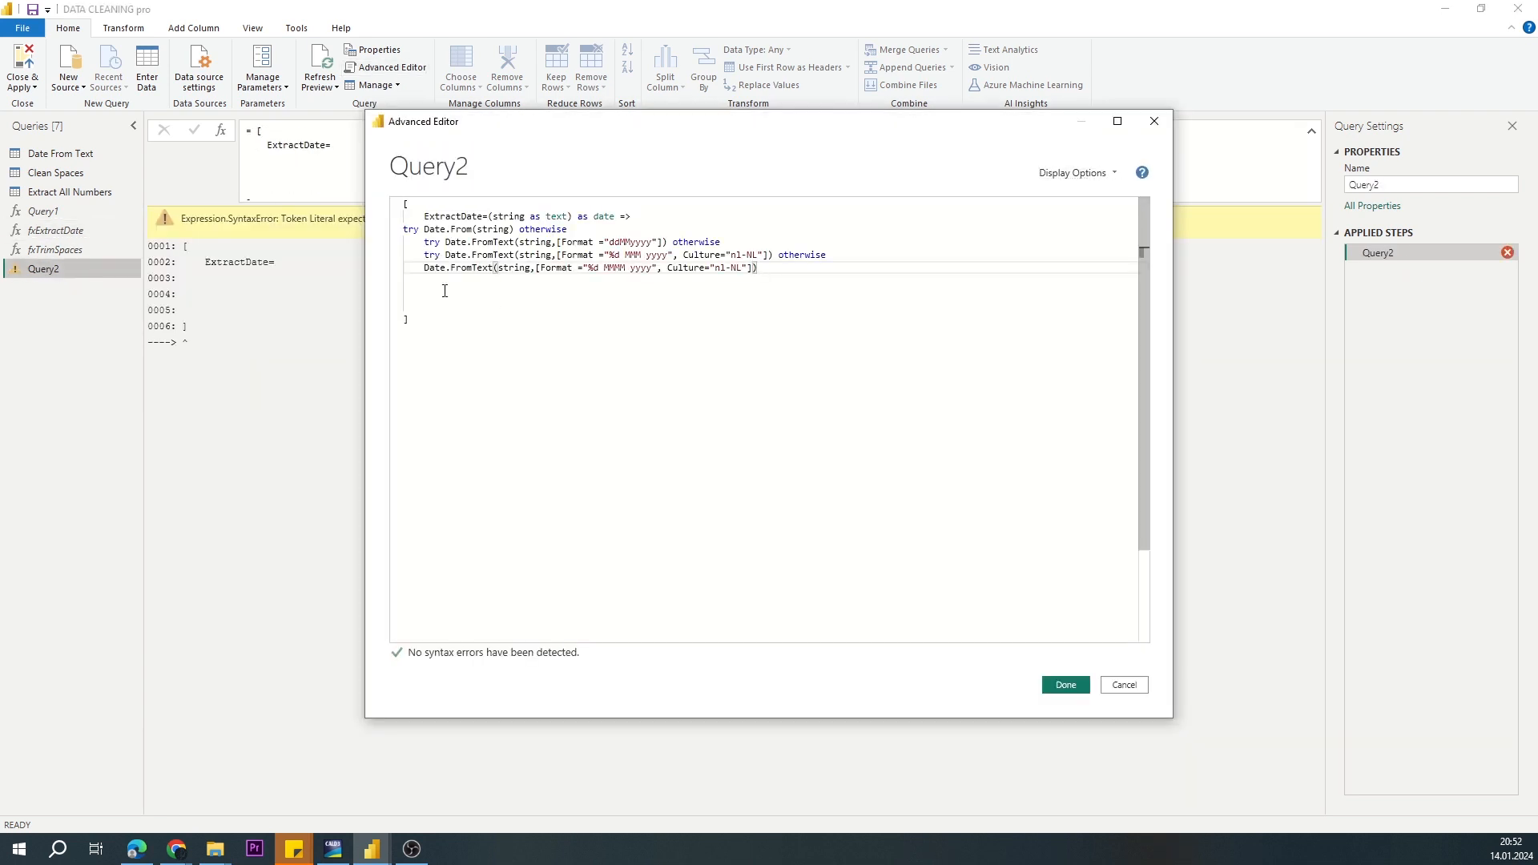
text(,Text)
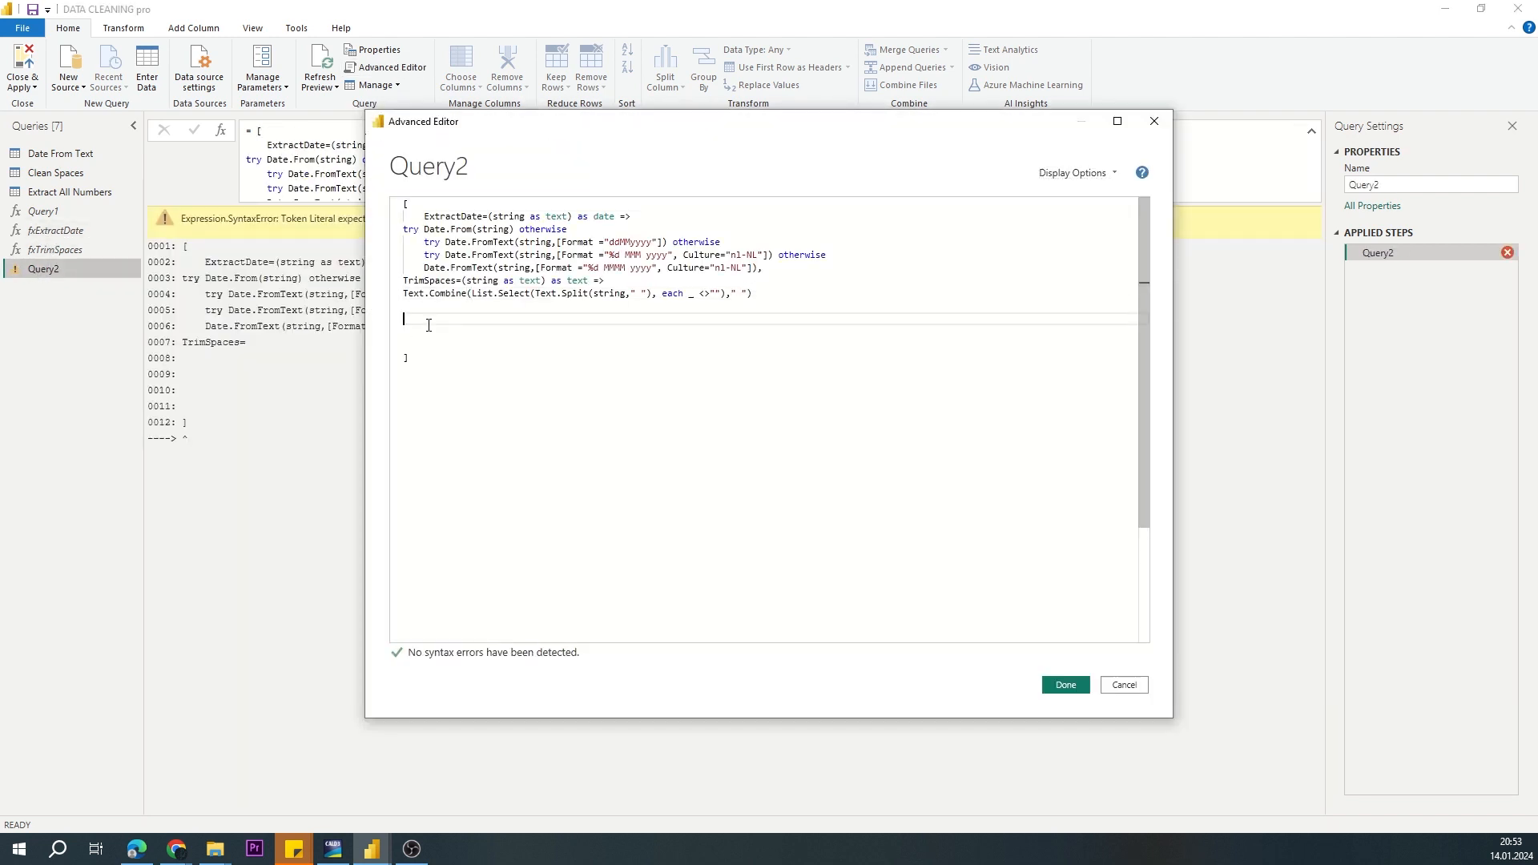
click(1065, 685)
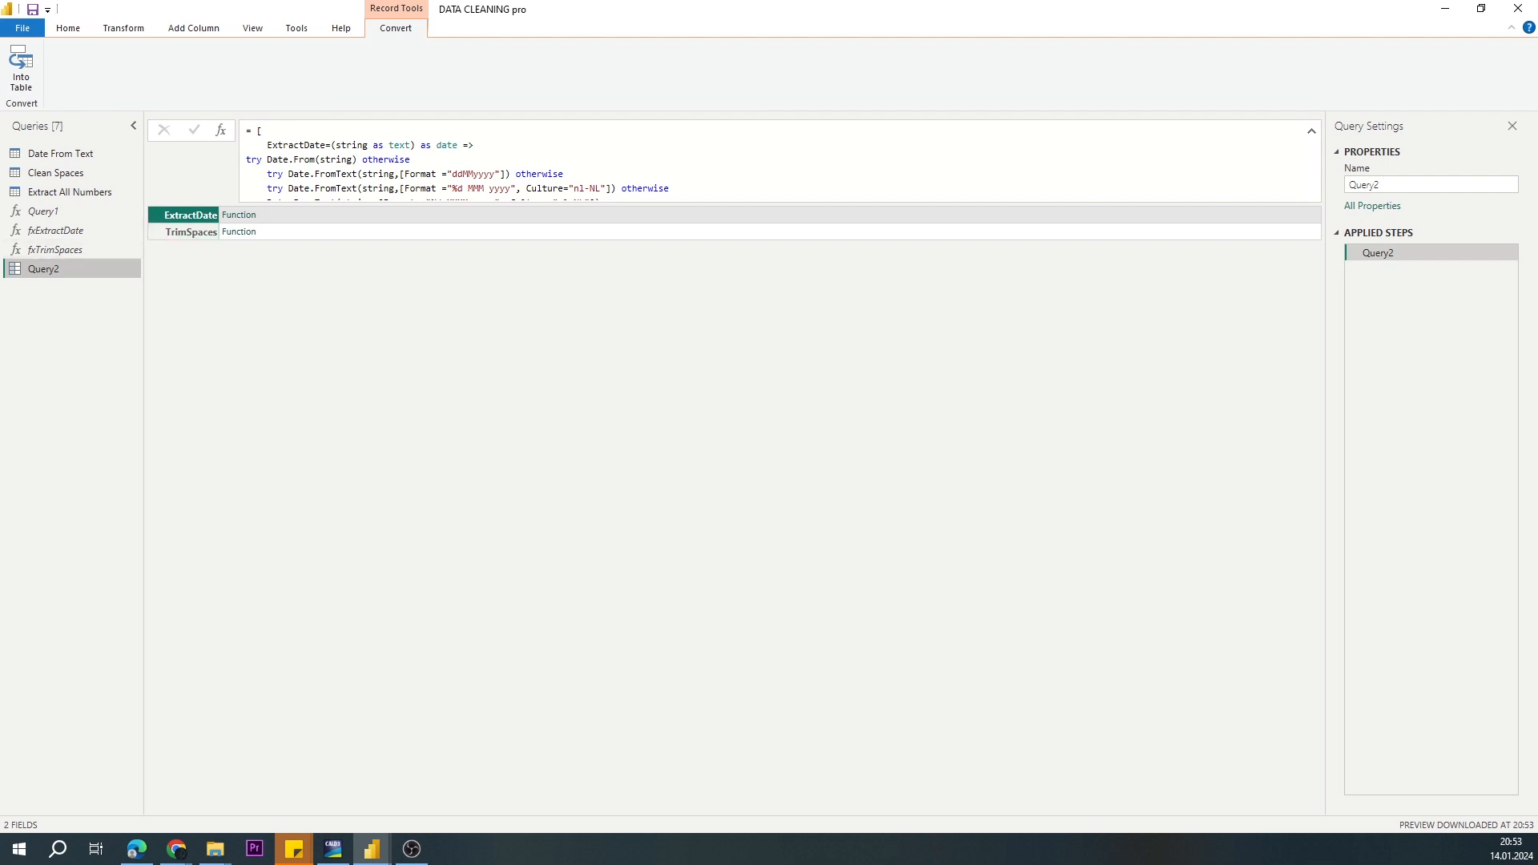
Step: Start a custom column named CF Record in the Date From Text query
click(60, 153)
click(185, 32)
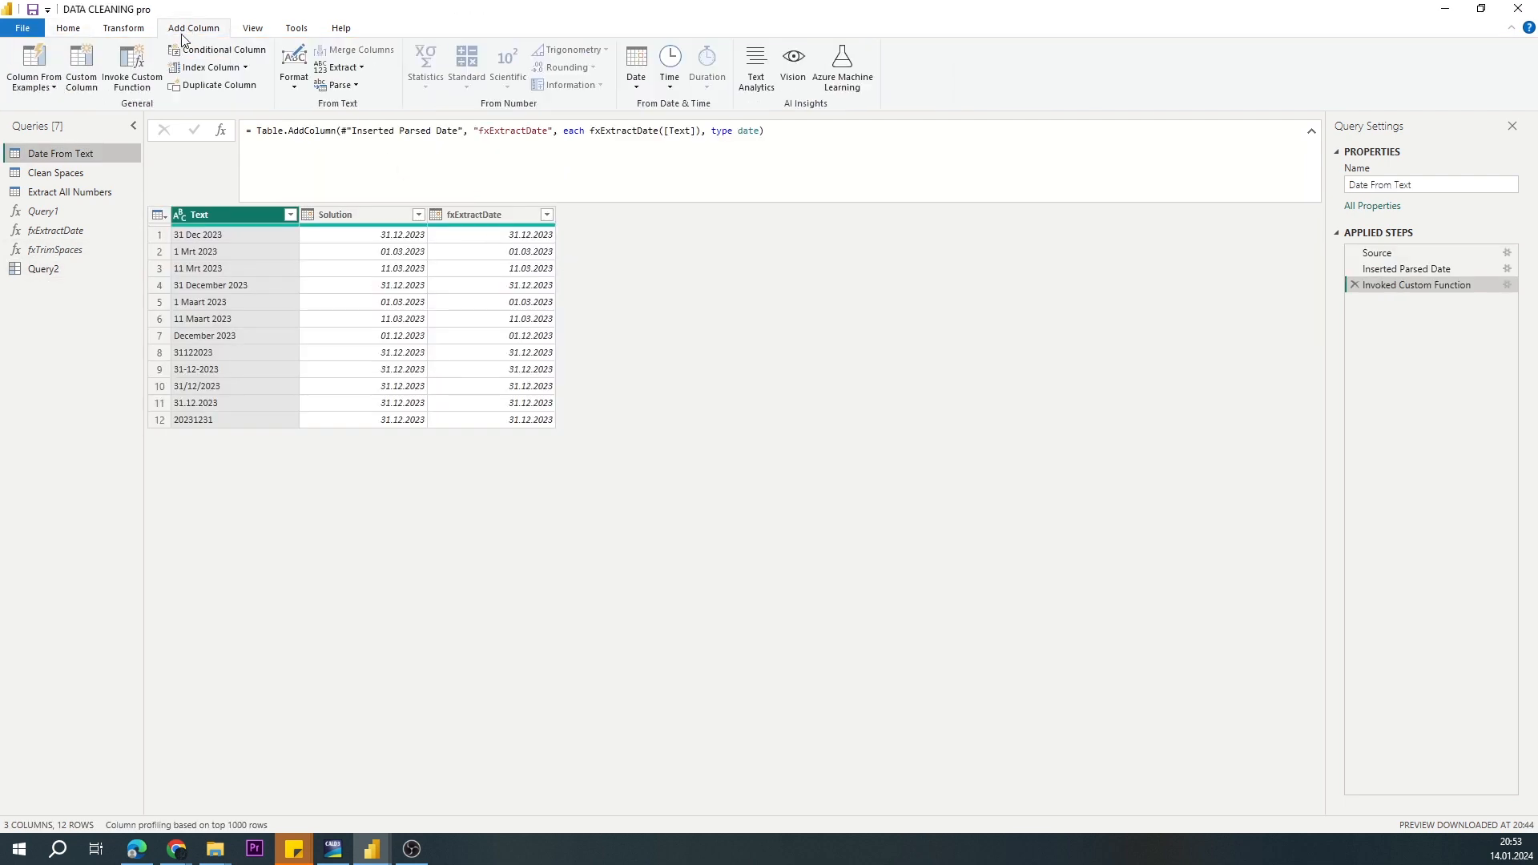
click(83, 60)
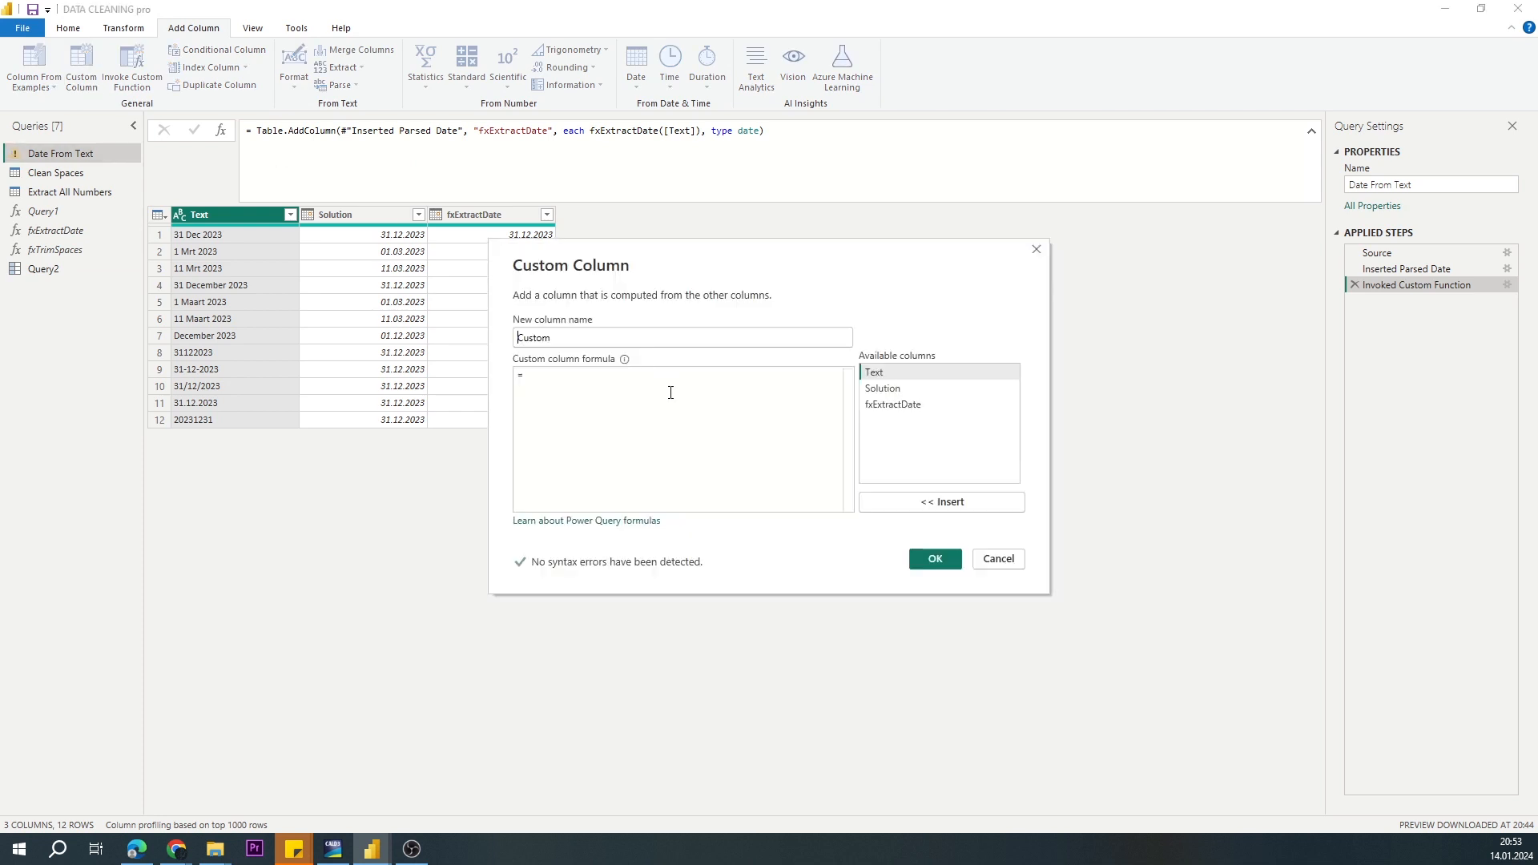
double_click(598, 343)
text(CF )
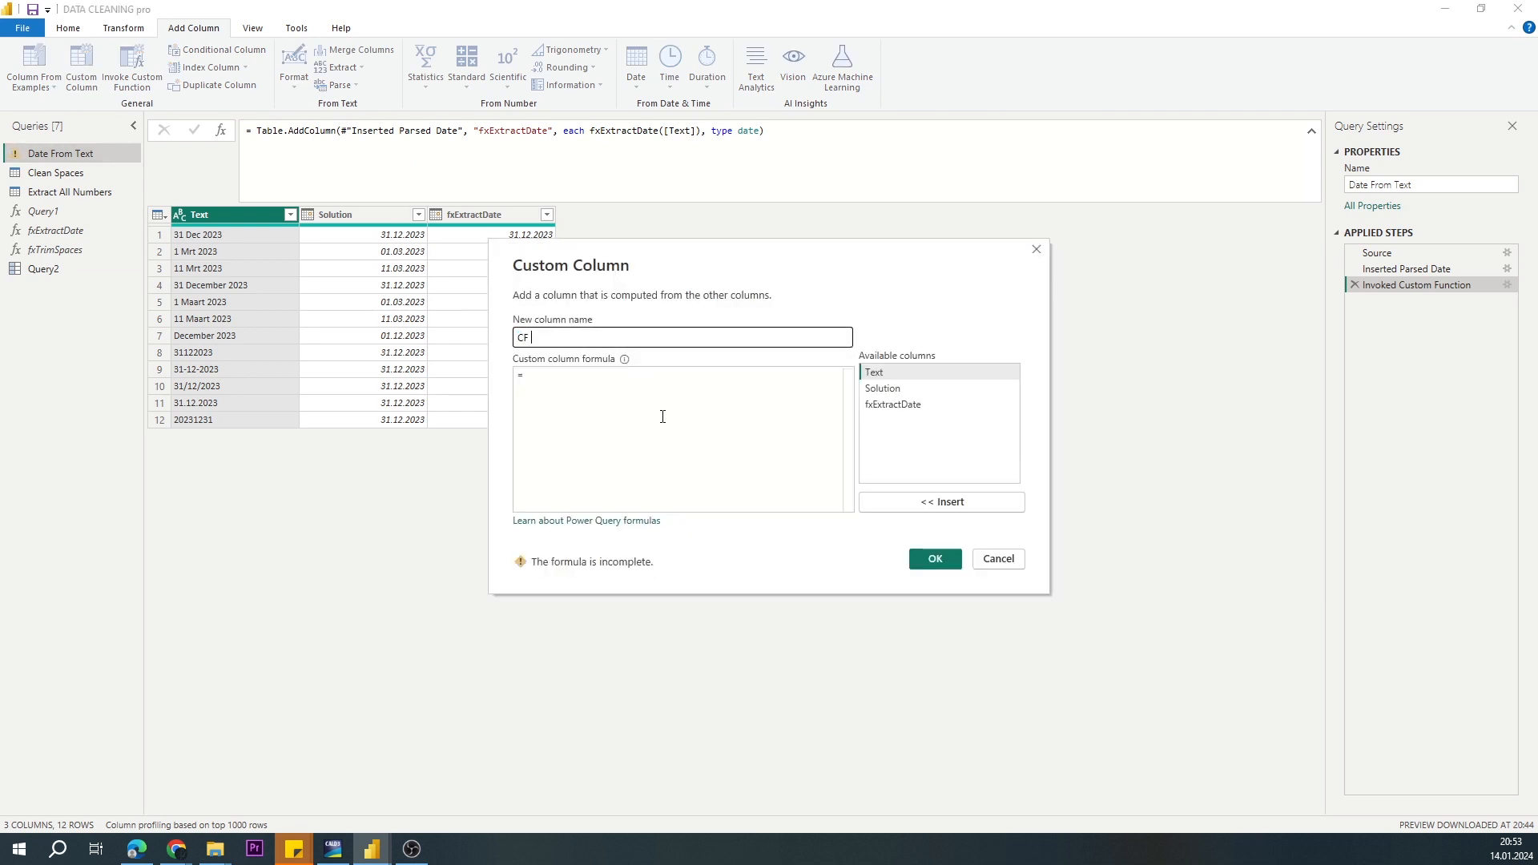
text(Rex)
Step: Enter the column formula myFx[ExtractDate]([Text]) and create the column
click(607, 375)
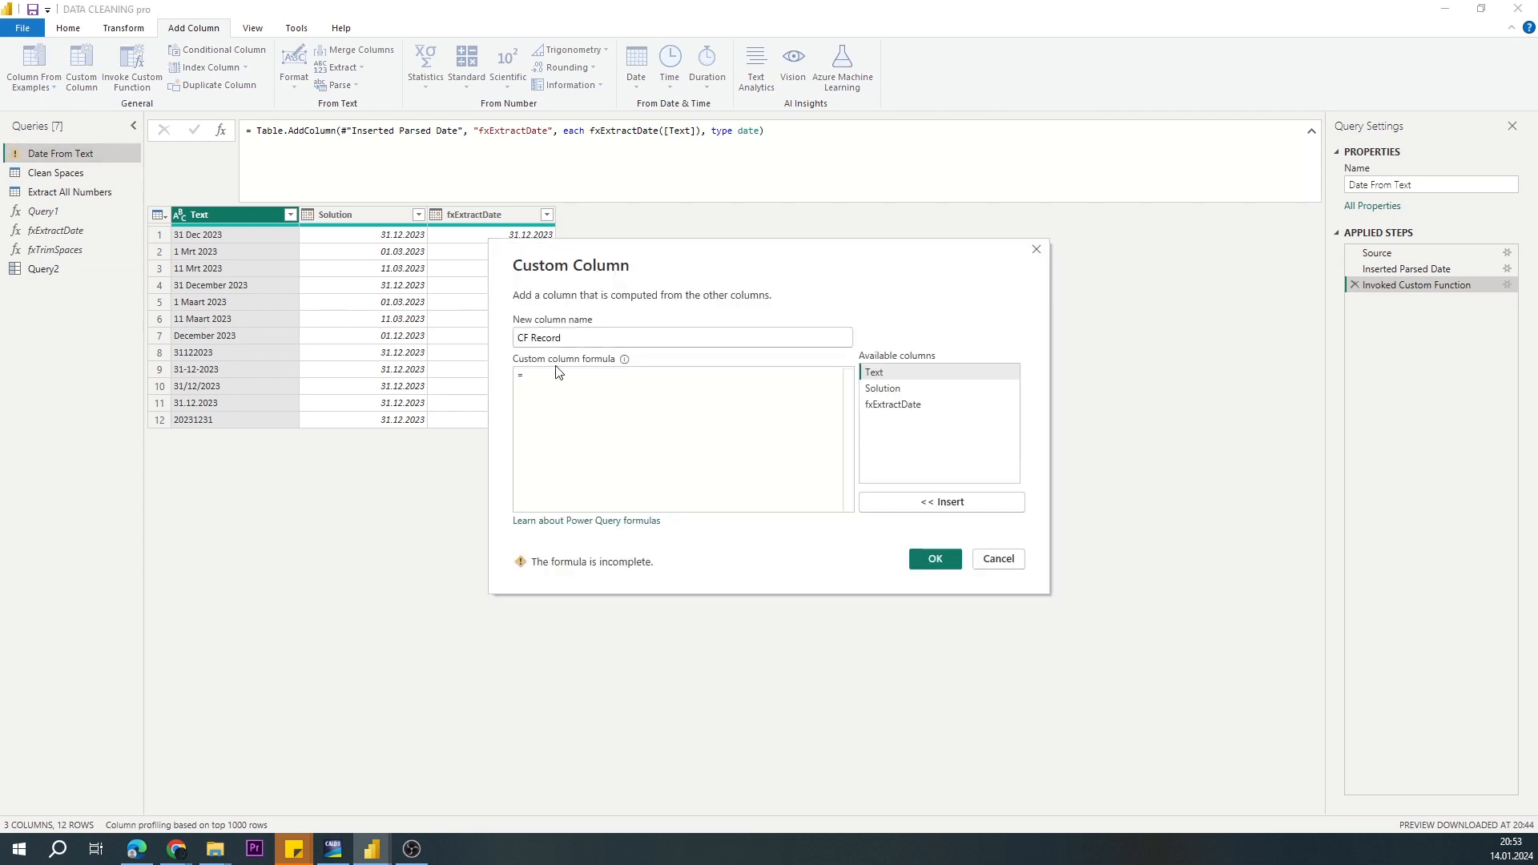
text(myFx[)
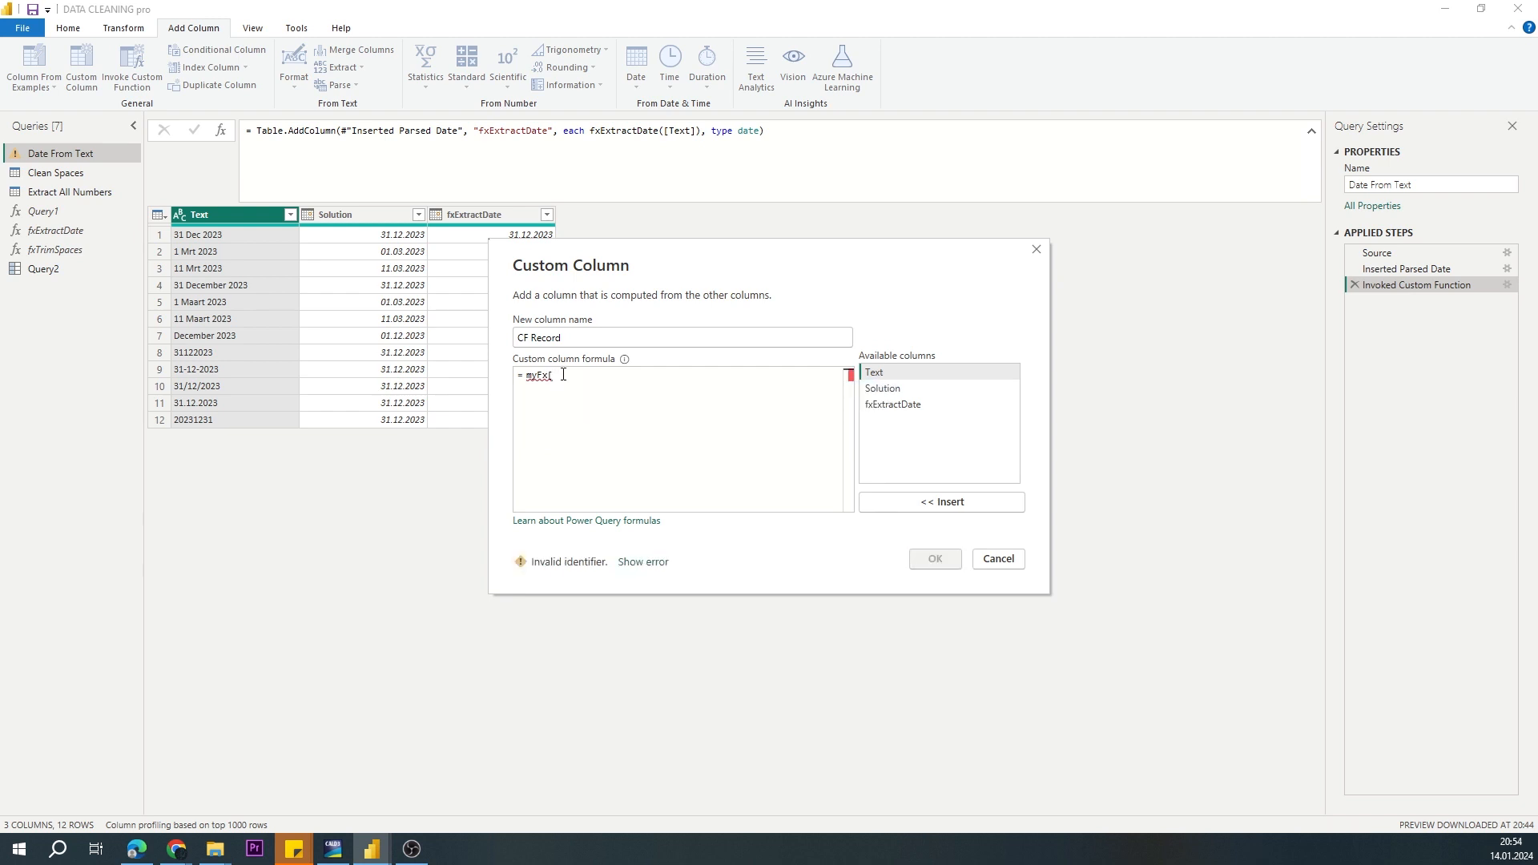
text(Extract)
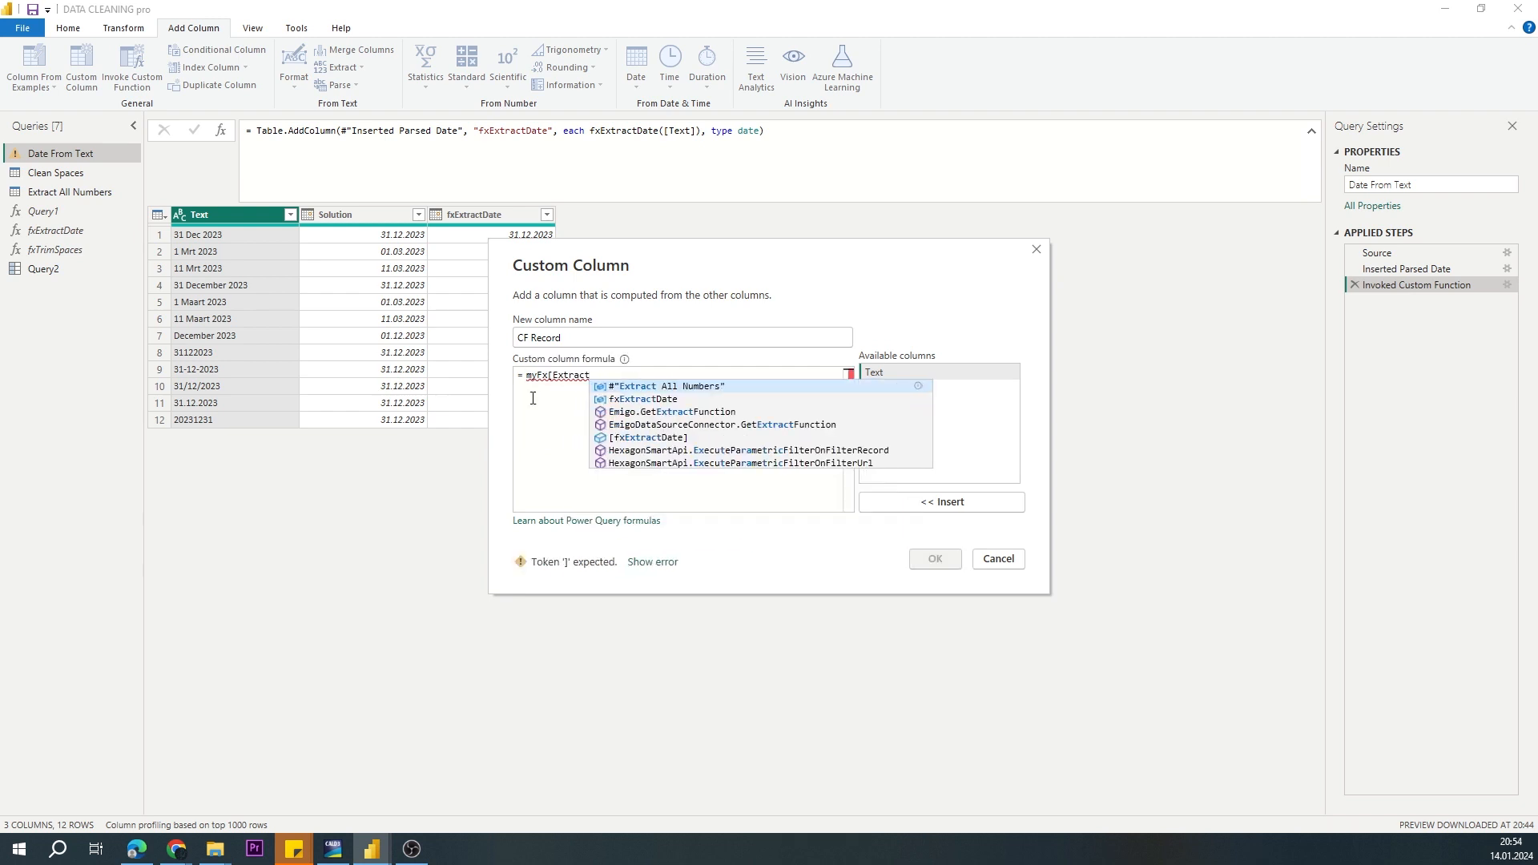
text(Date])
text(([Text]))
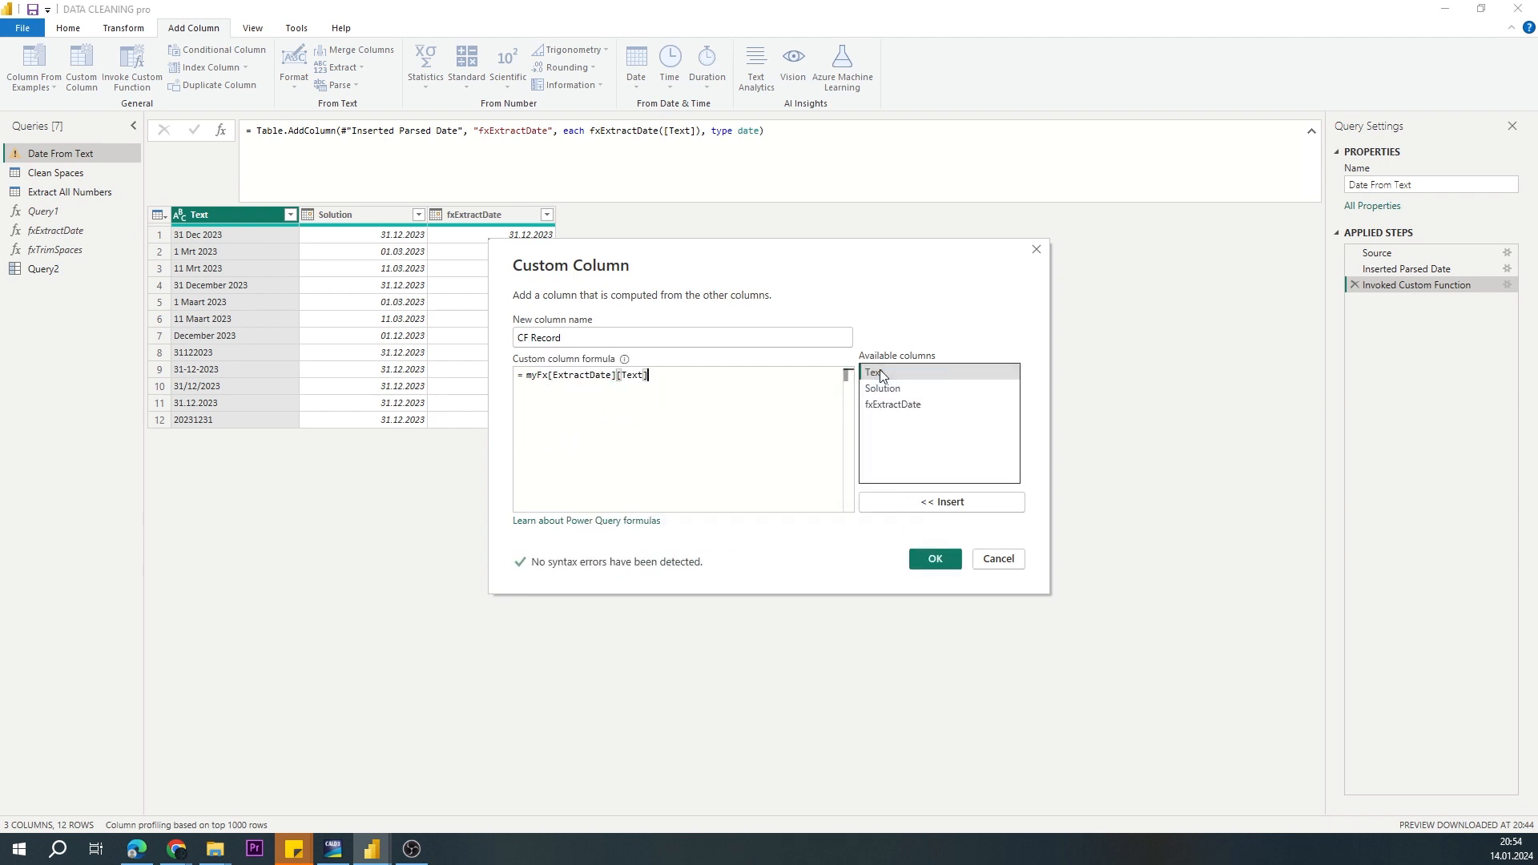
click(916, 561)
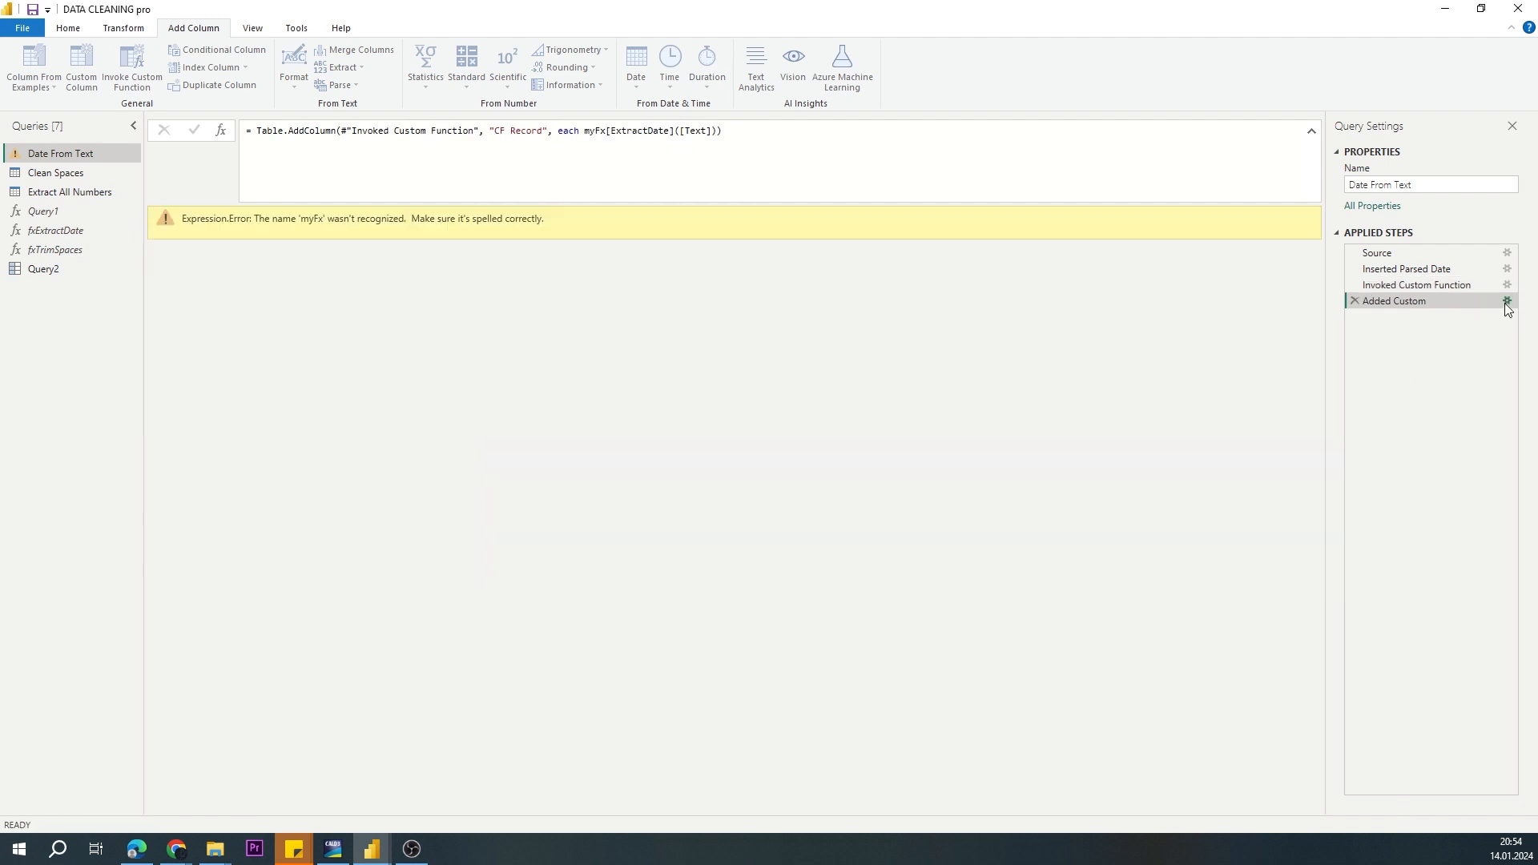
click(1507, 300)
text(s)
click(935, 559)
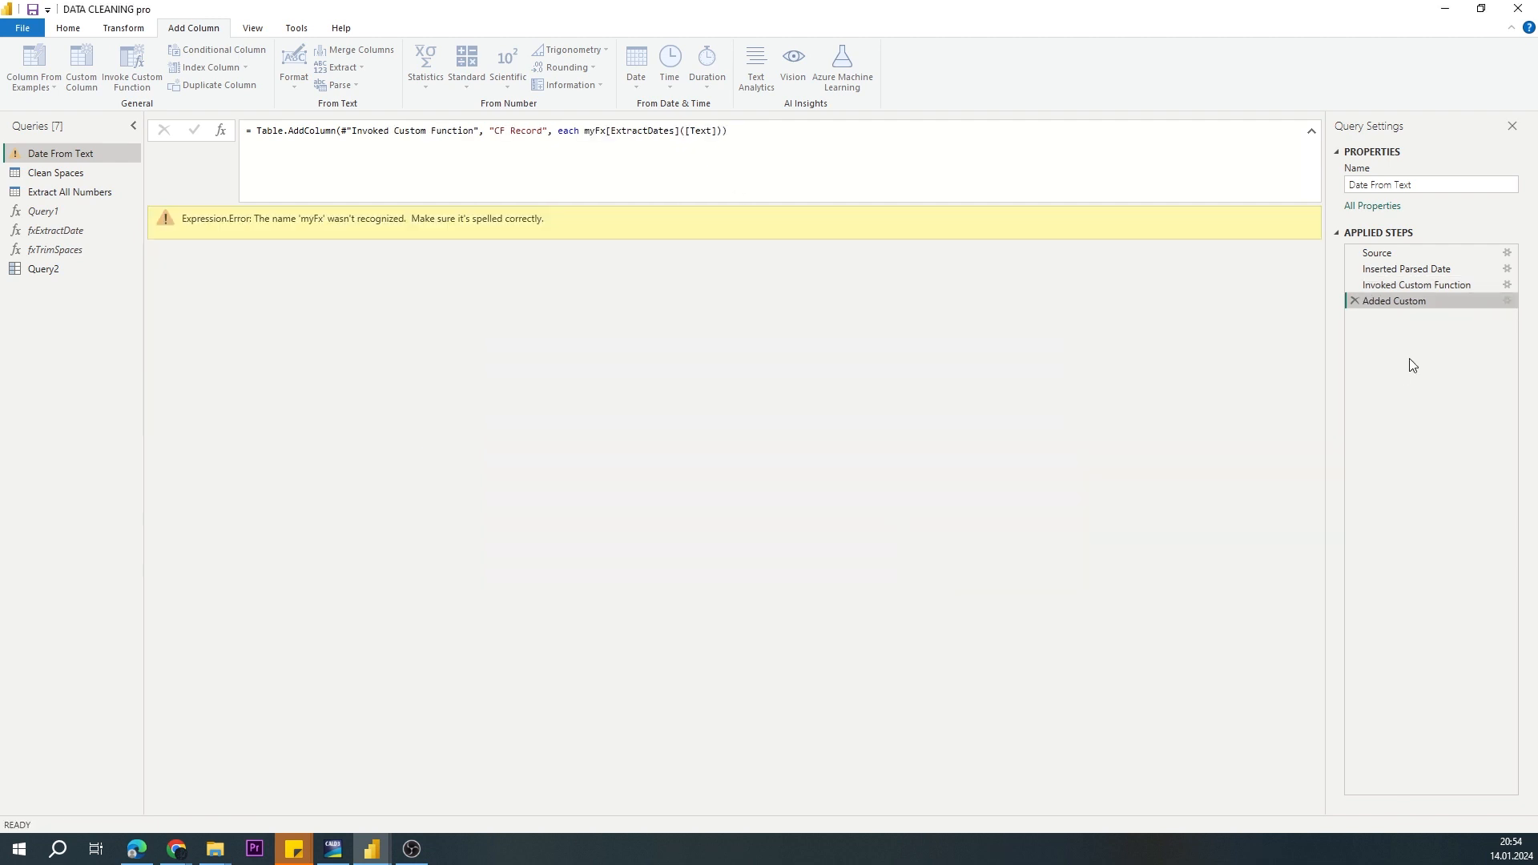
click(1506, 300)
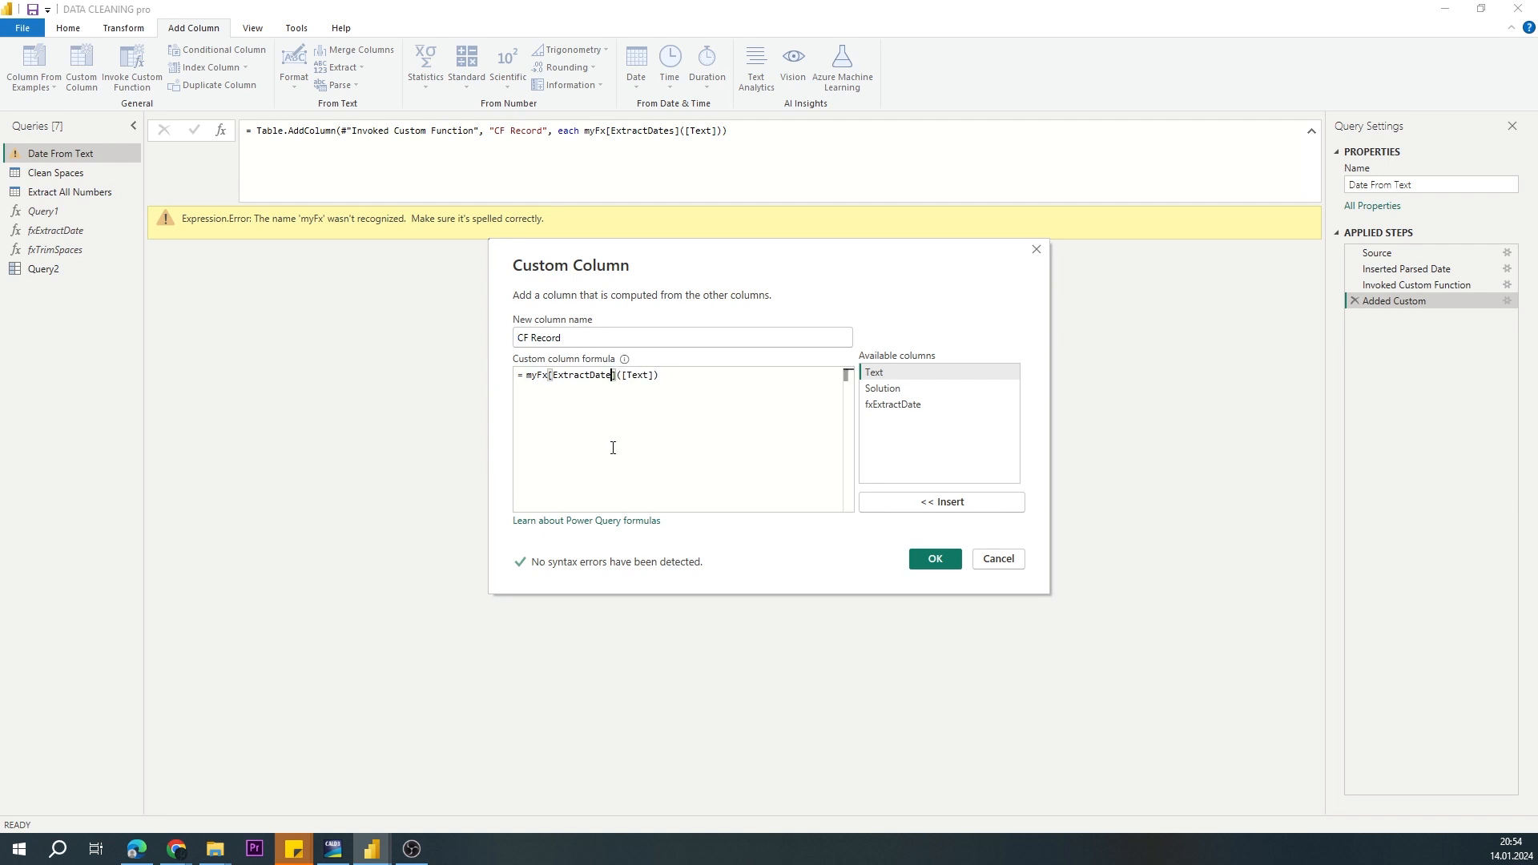
click(931, 558)
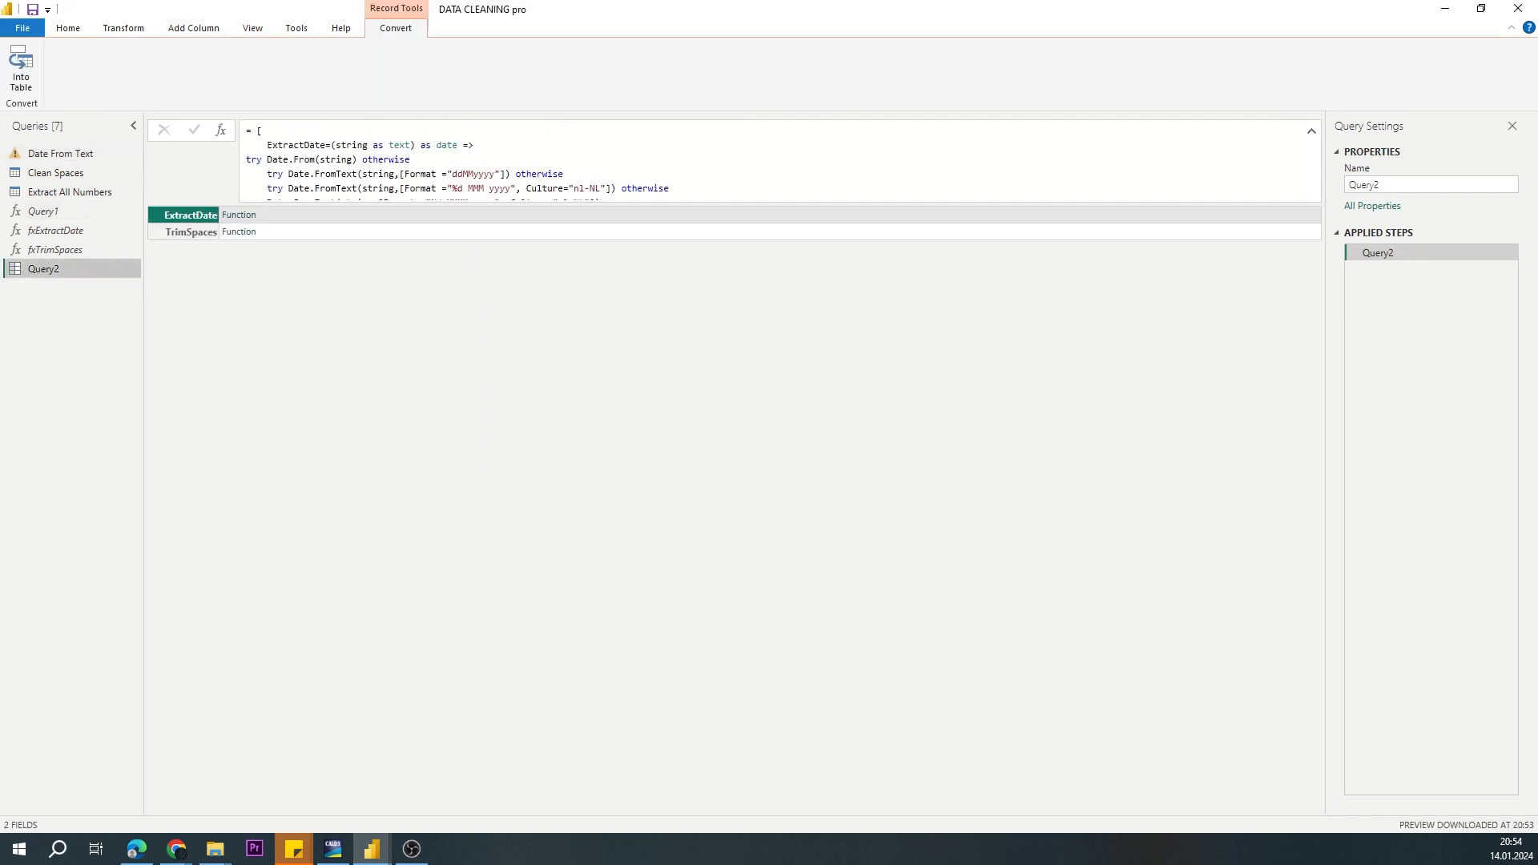
Step: Rename the record query Query2 as myFx
drag(1391, 184, 1309, 184)
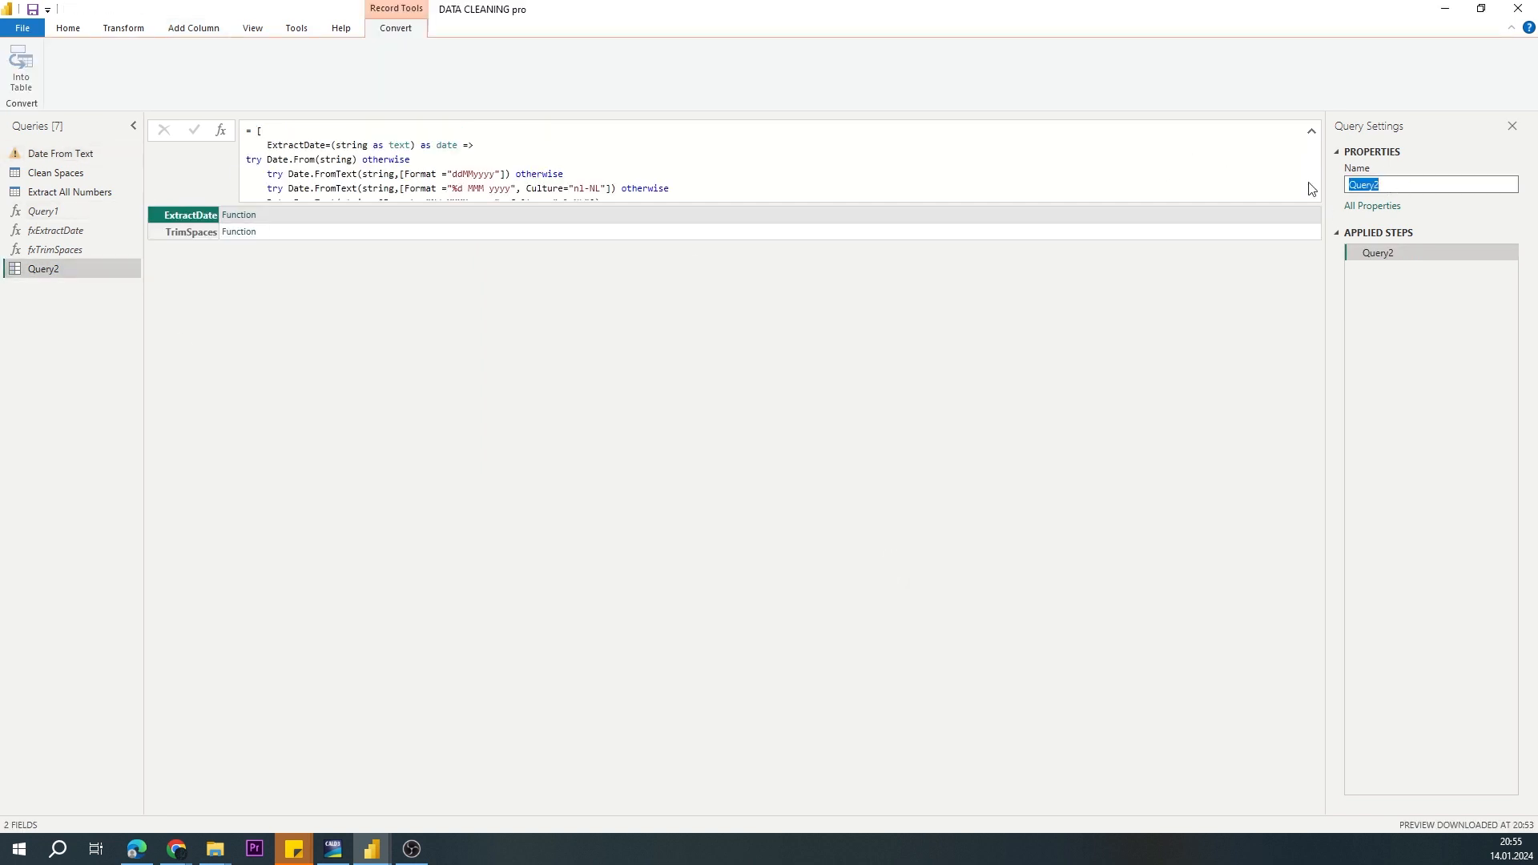
text(MyFx)
key(Return)
Step: Review the CF Record column's formula in the Date From Text query, focusing on its reference to the myFx record
click(61, 160)
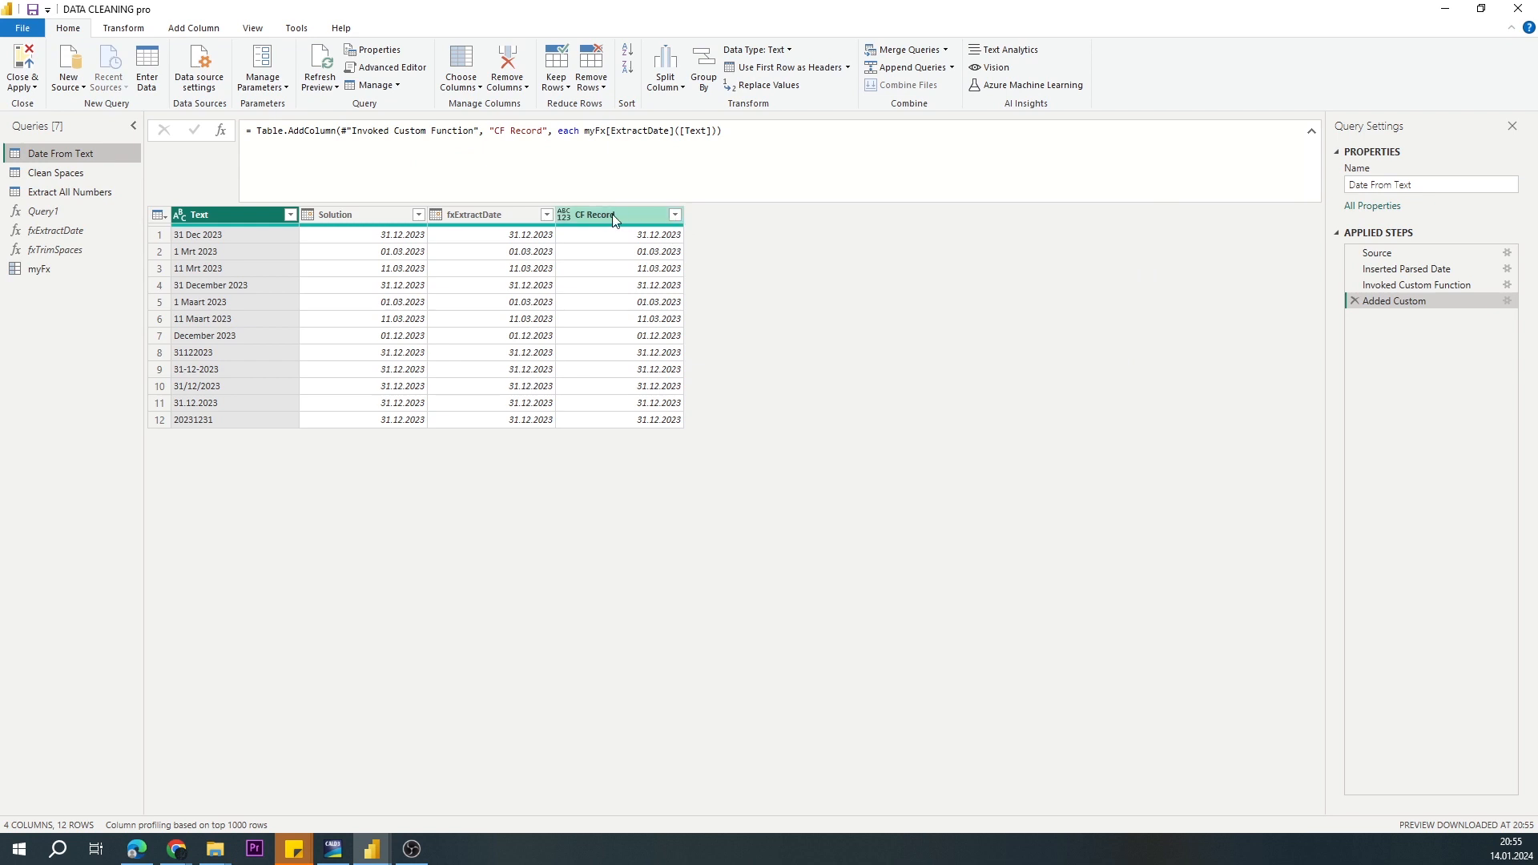
click(1506, 301)
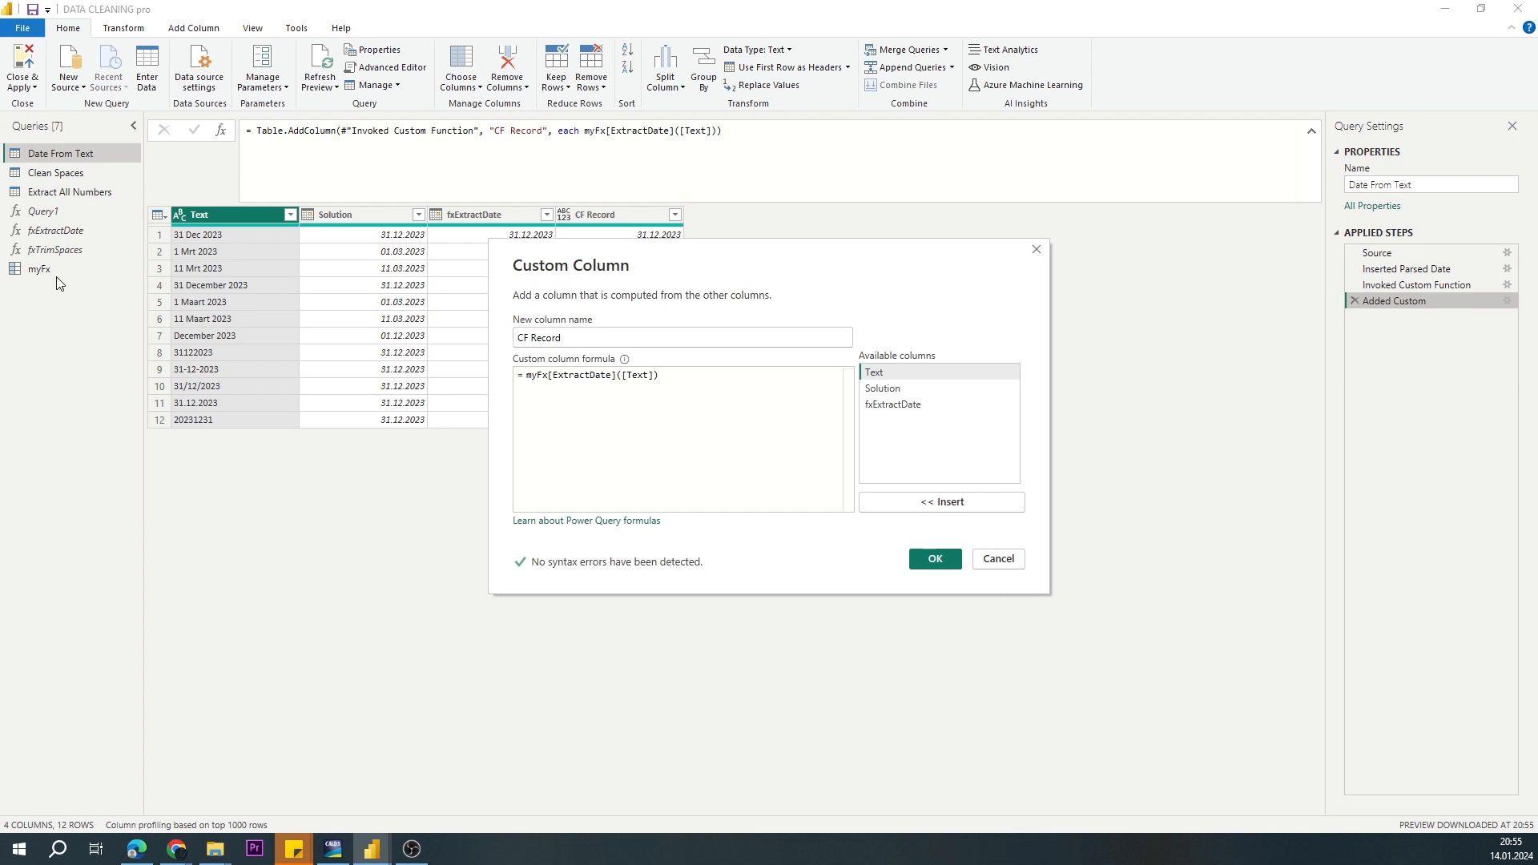
double_click(529, 376)
key(Escape)
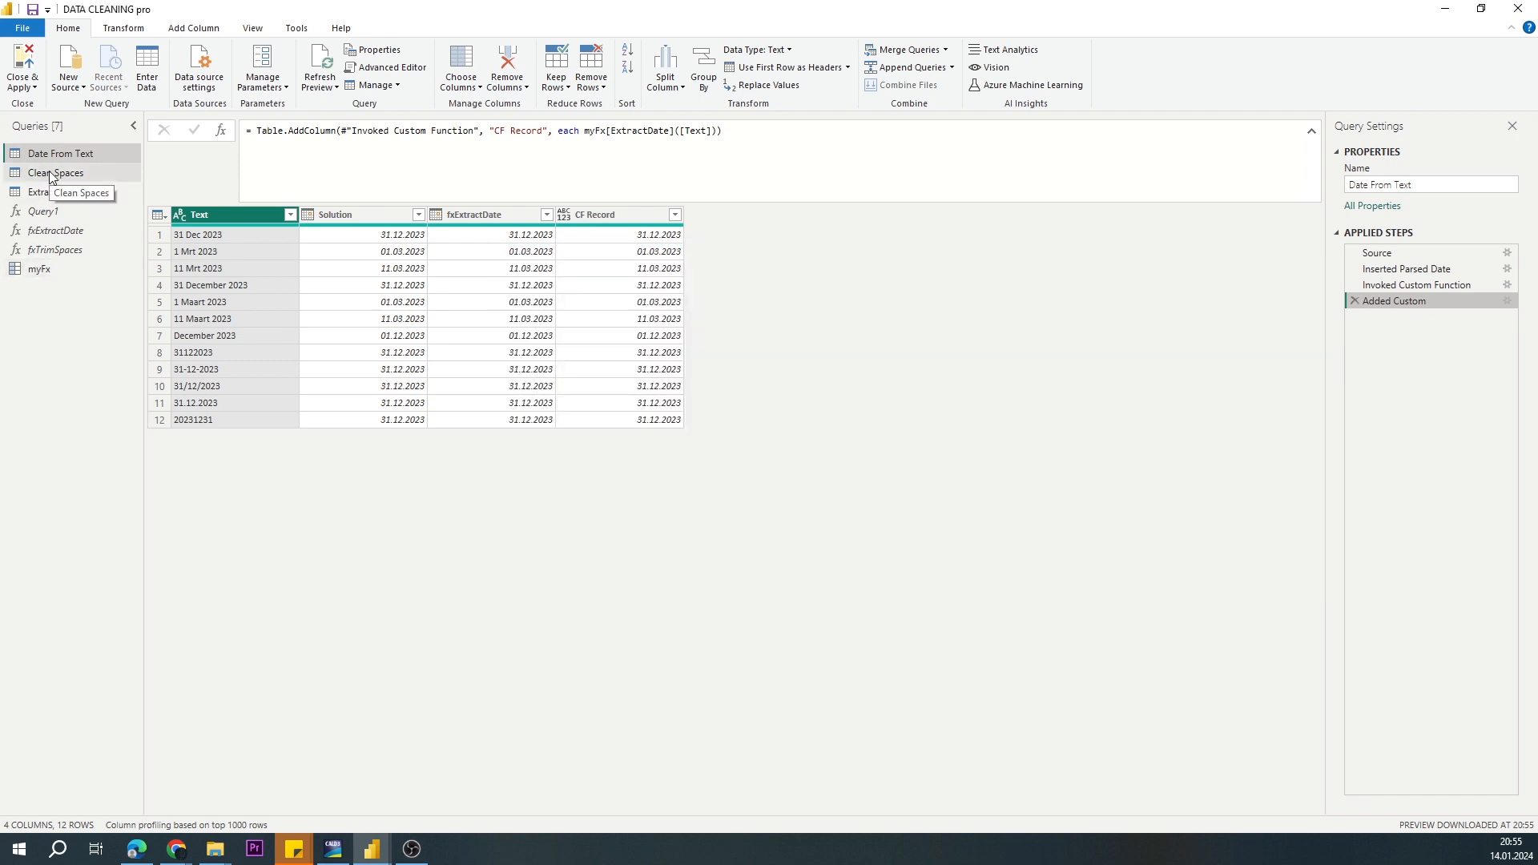
Step: Start a custom column named CF in the Clean Spaces query
click(49, 174)
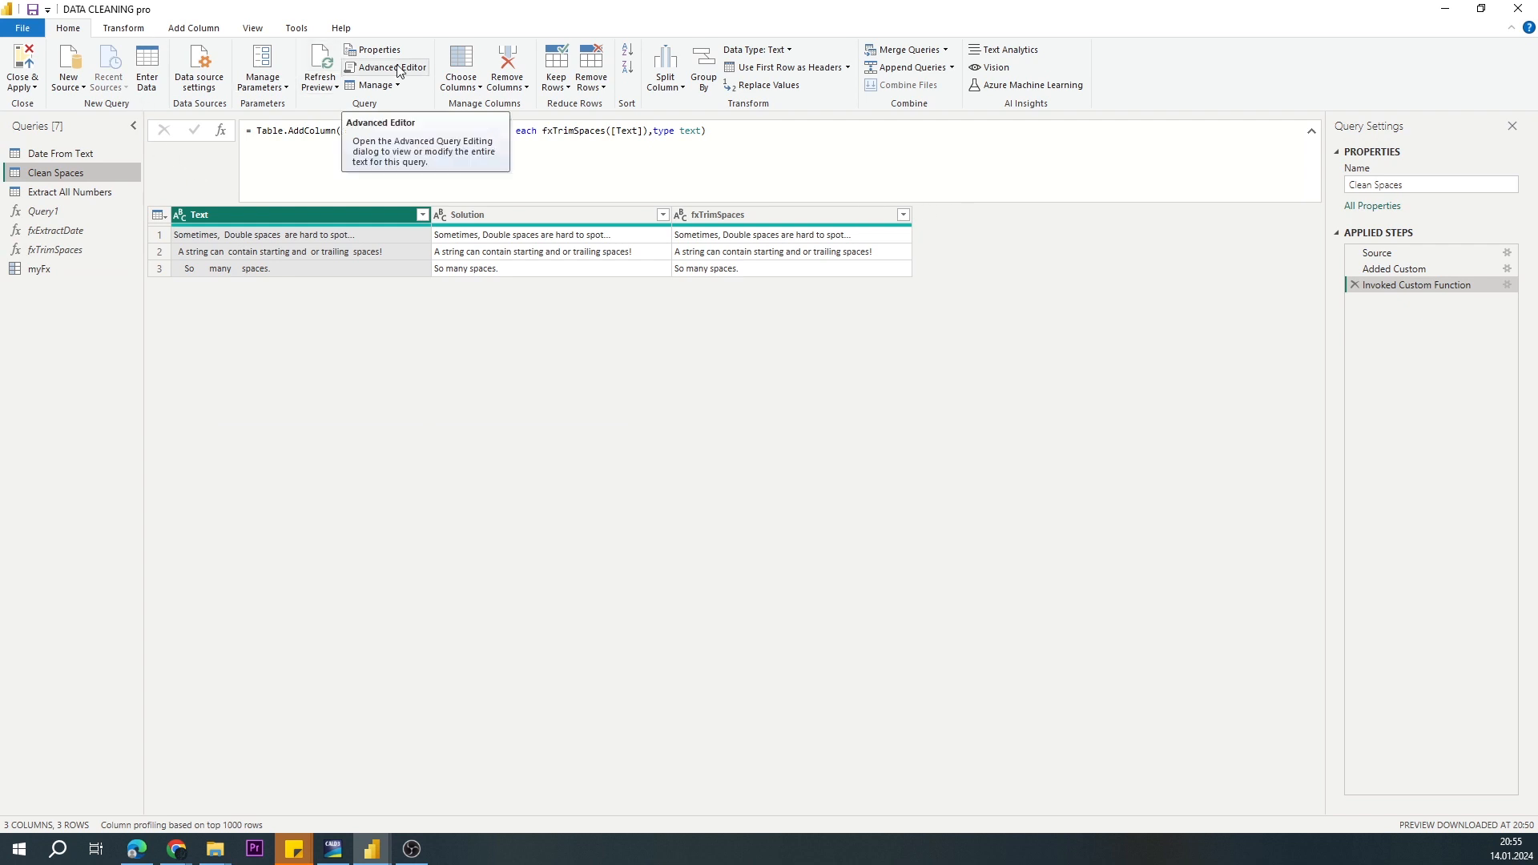
click(193, 28)
click(81, 68)
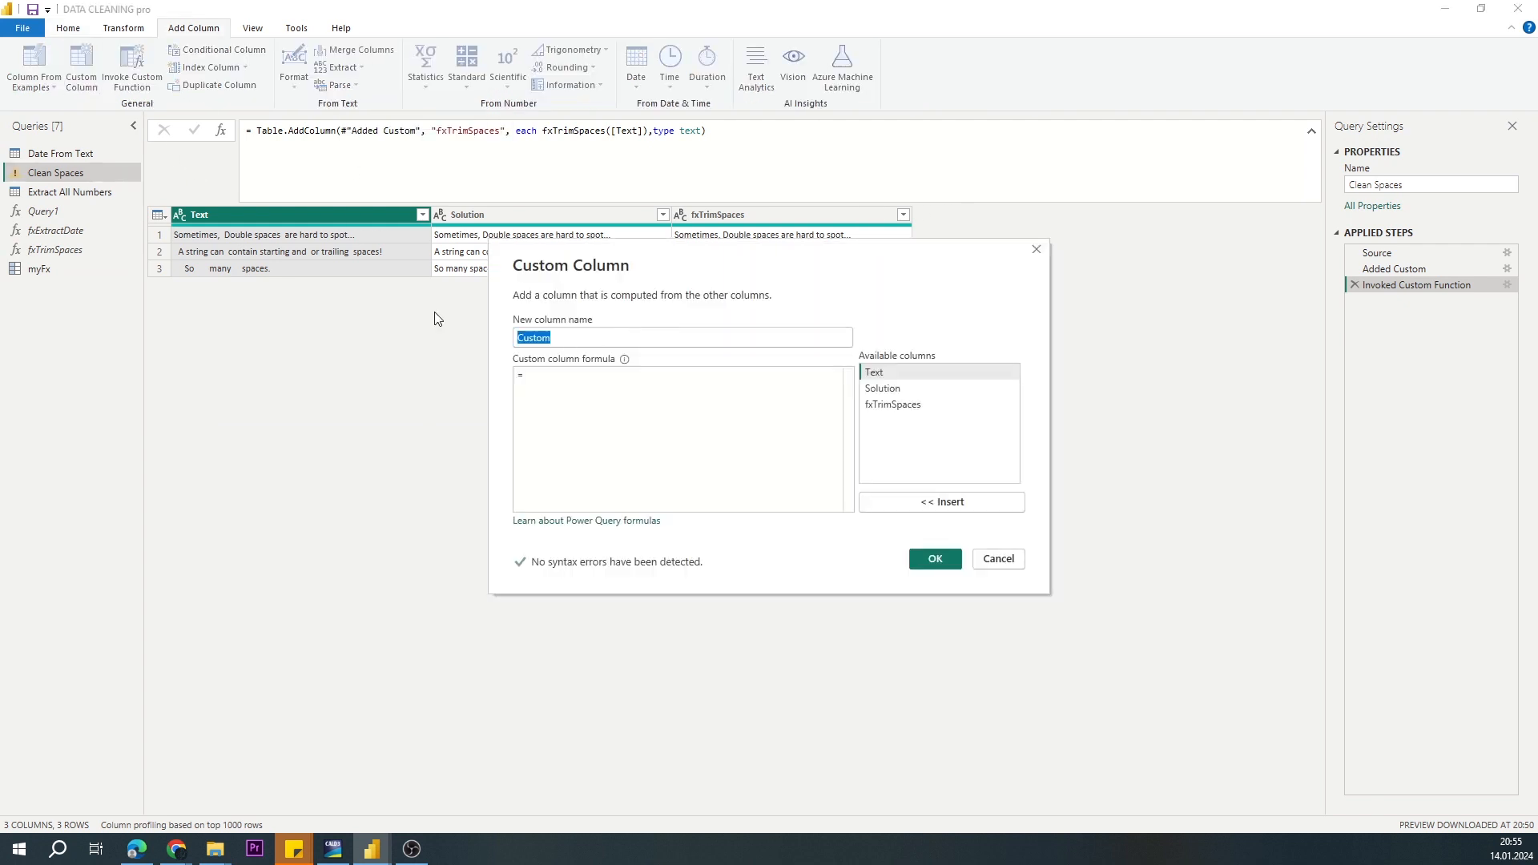
click(633, 425)
double_click(592, 337)
key(BackSpace)
text(CF)
click(573, 376)
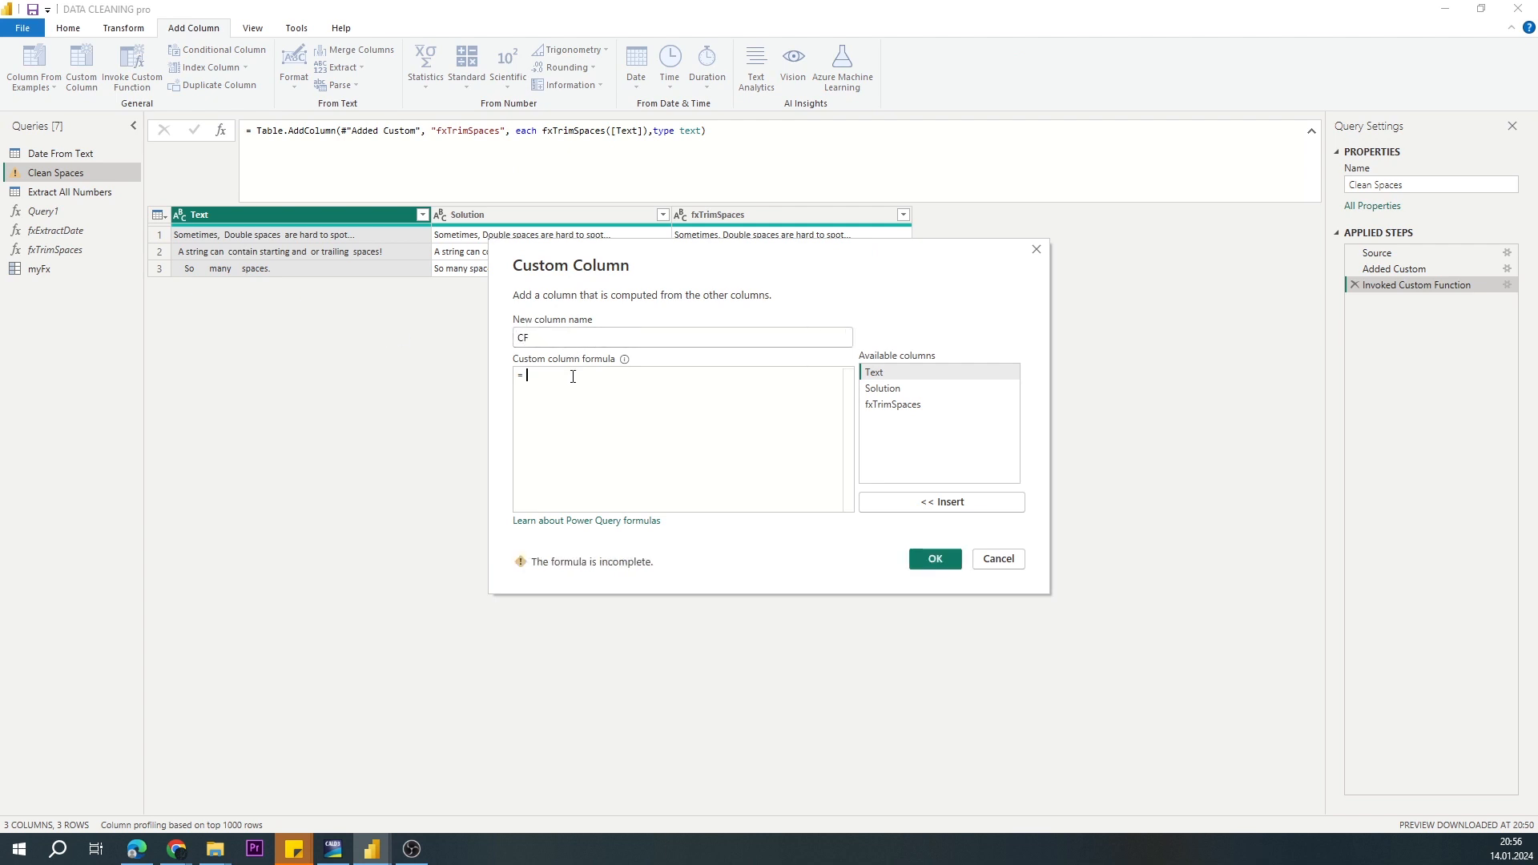
Step: Enter the column formula myFx[TrimSpaces]([Text]) and create the CF column
text(myFx[TrimS)
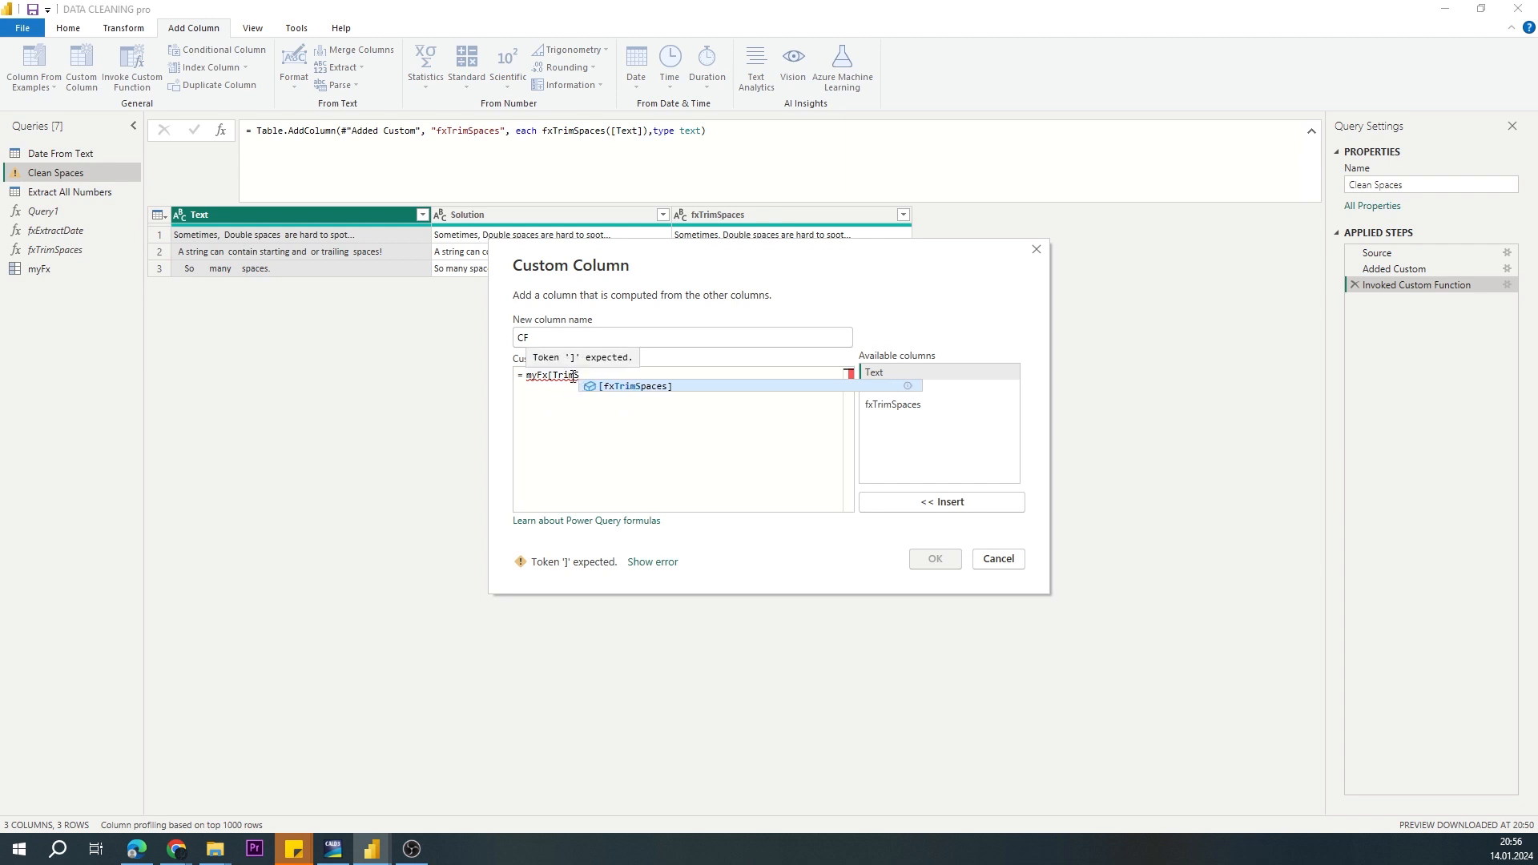
text(paces]()
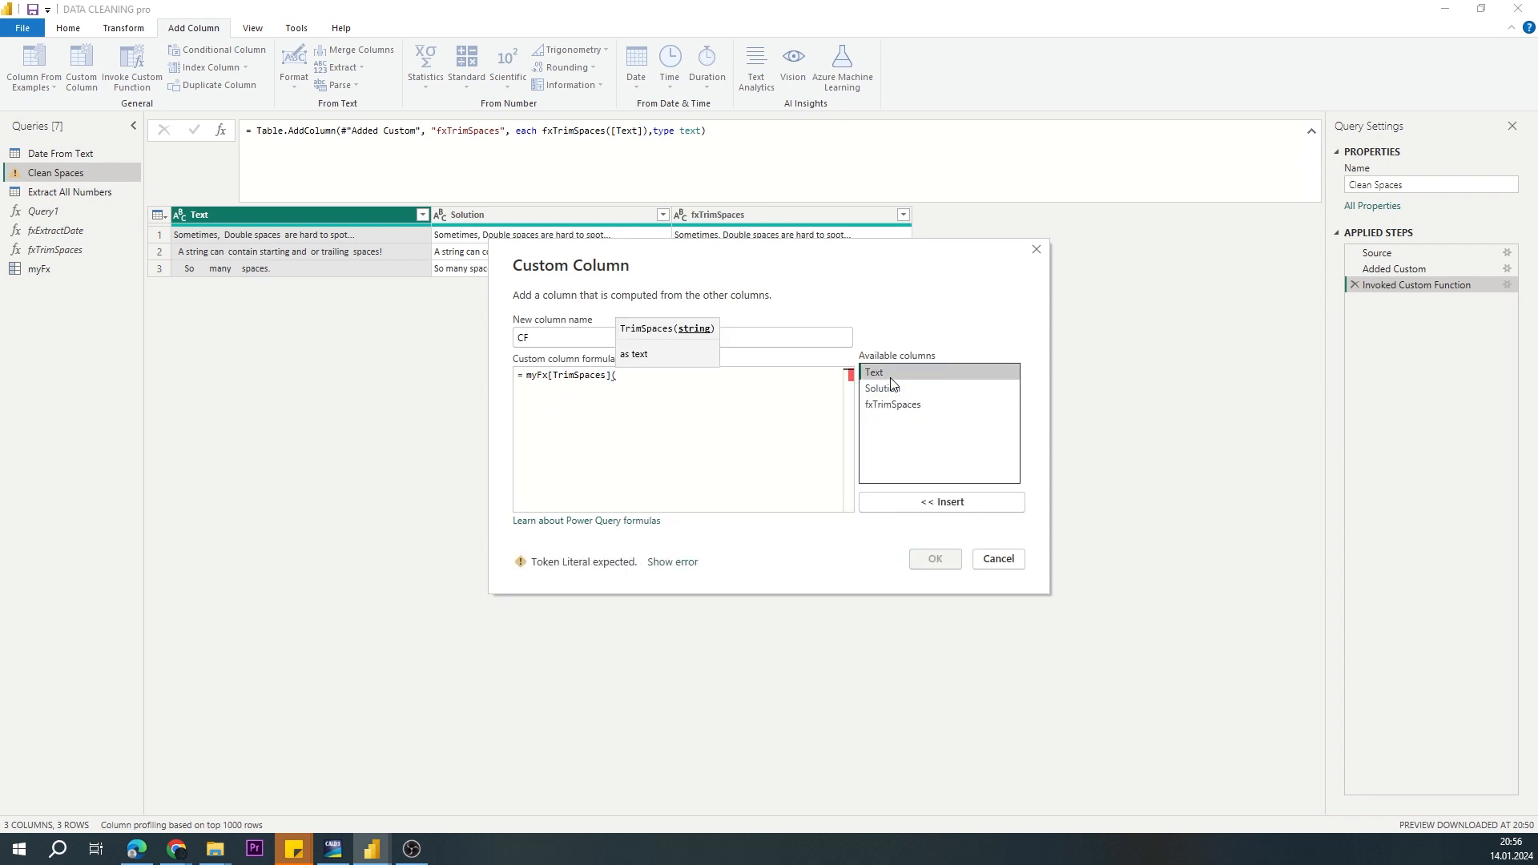
double_click(890, 373)
text())
click(935, 559)
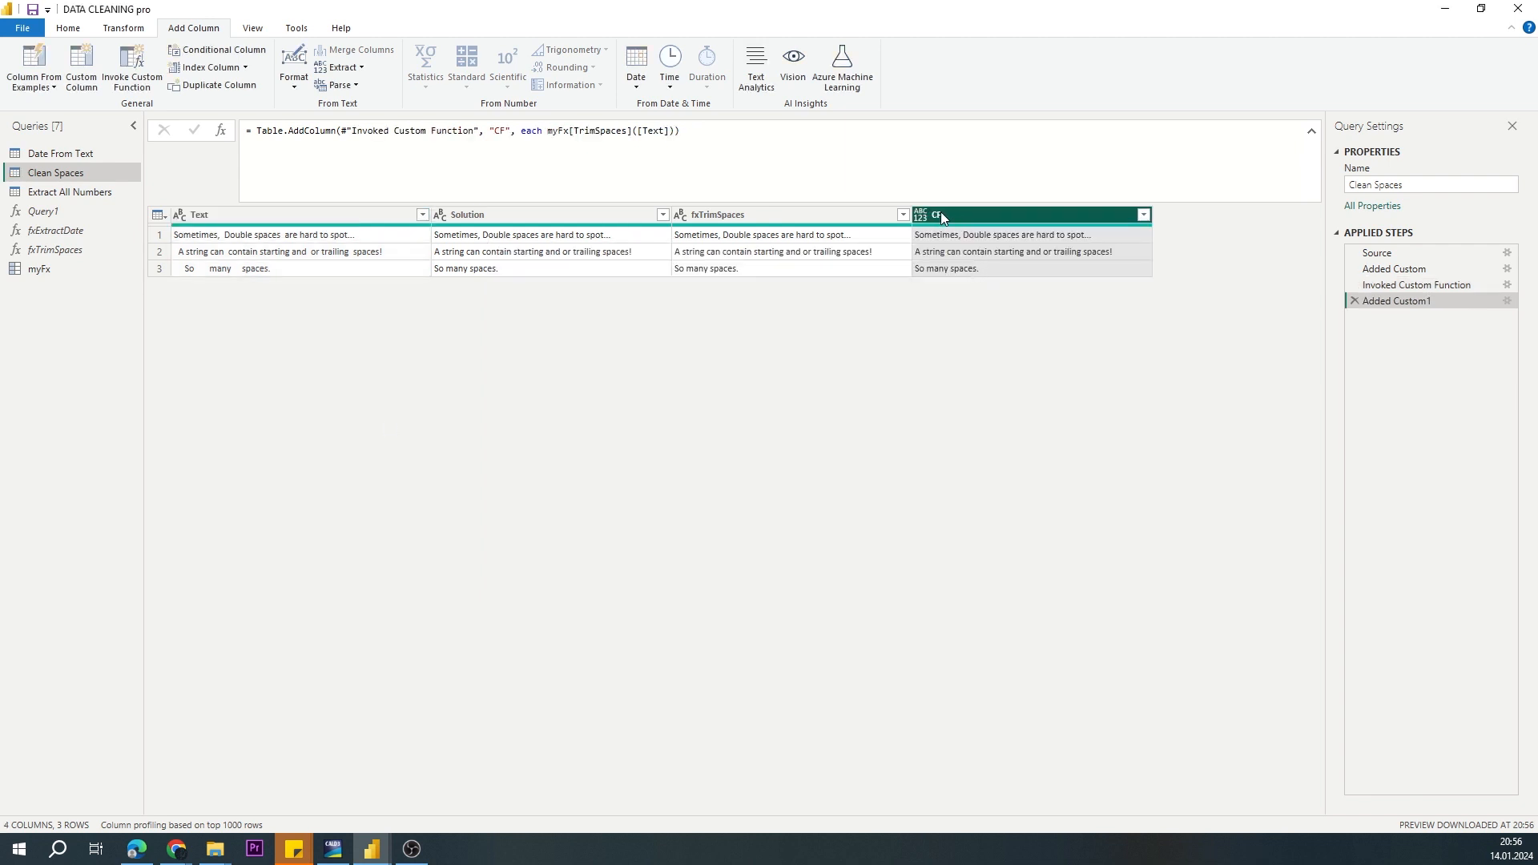
Step: Review the TrimSpaces function's code in the myFx record query
click(72, 268)
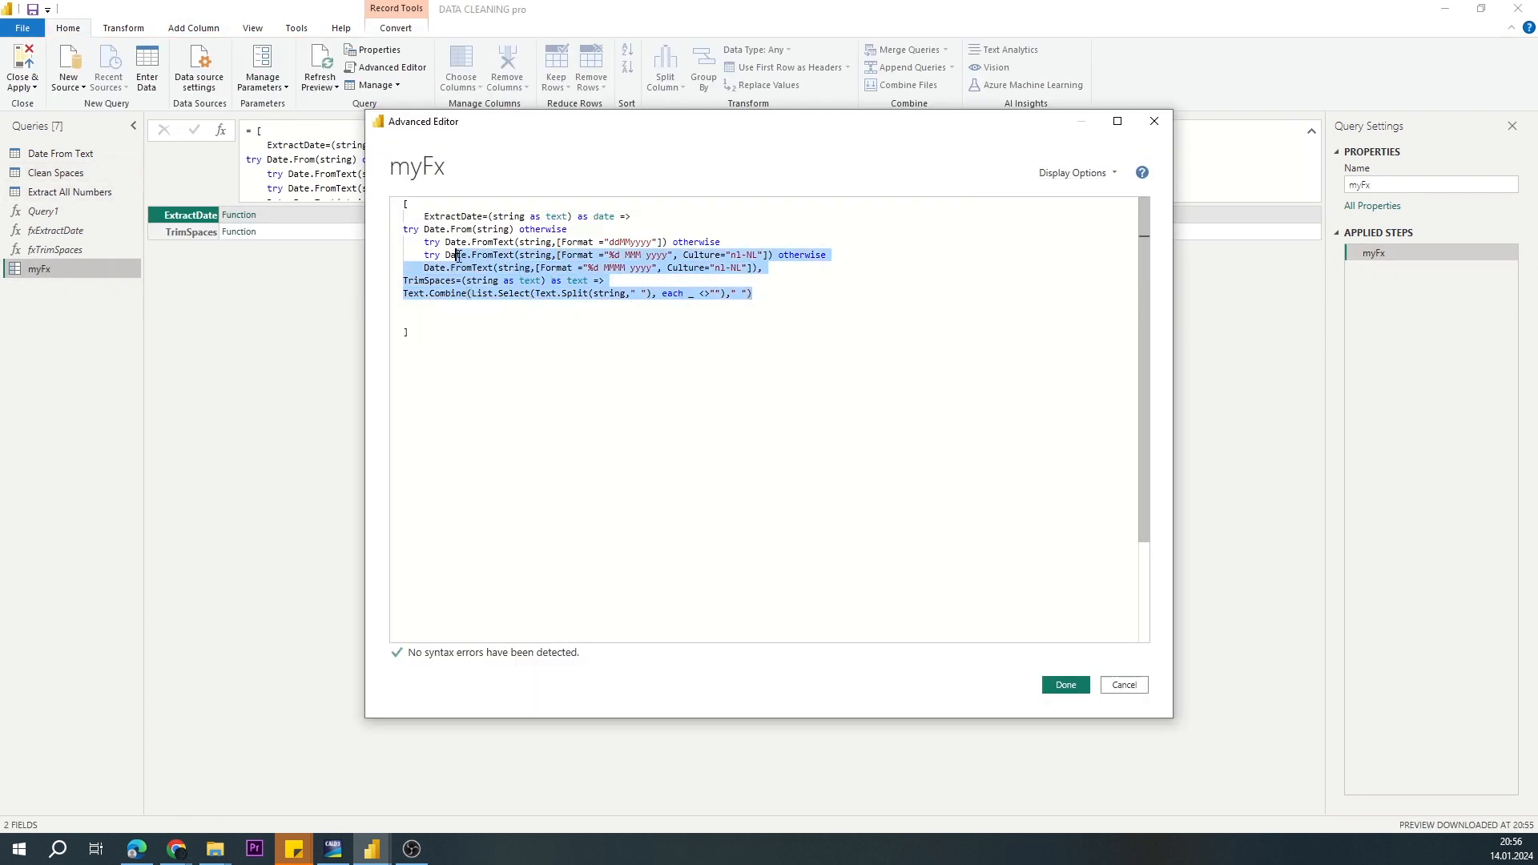
drag(457, 255, 405, 280)
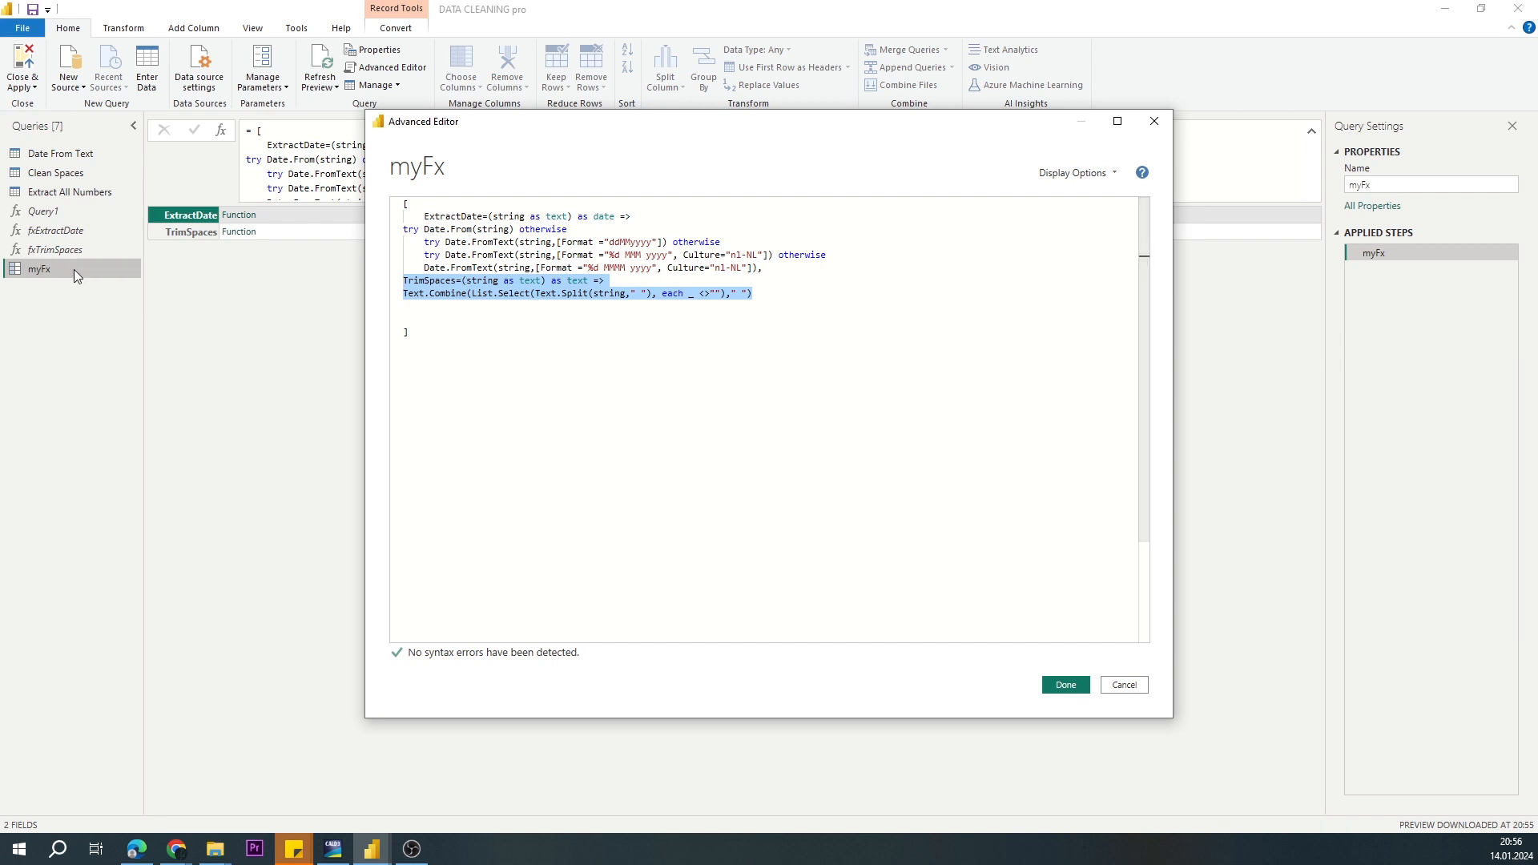
click(1153, 121)
Step: Add a custom column to the Extract All Numbers query with the formula Text.Select([Text],{"0".."9"})
click(73, 191)
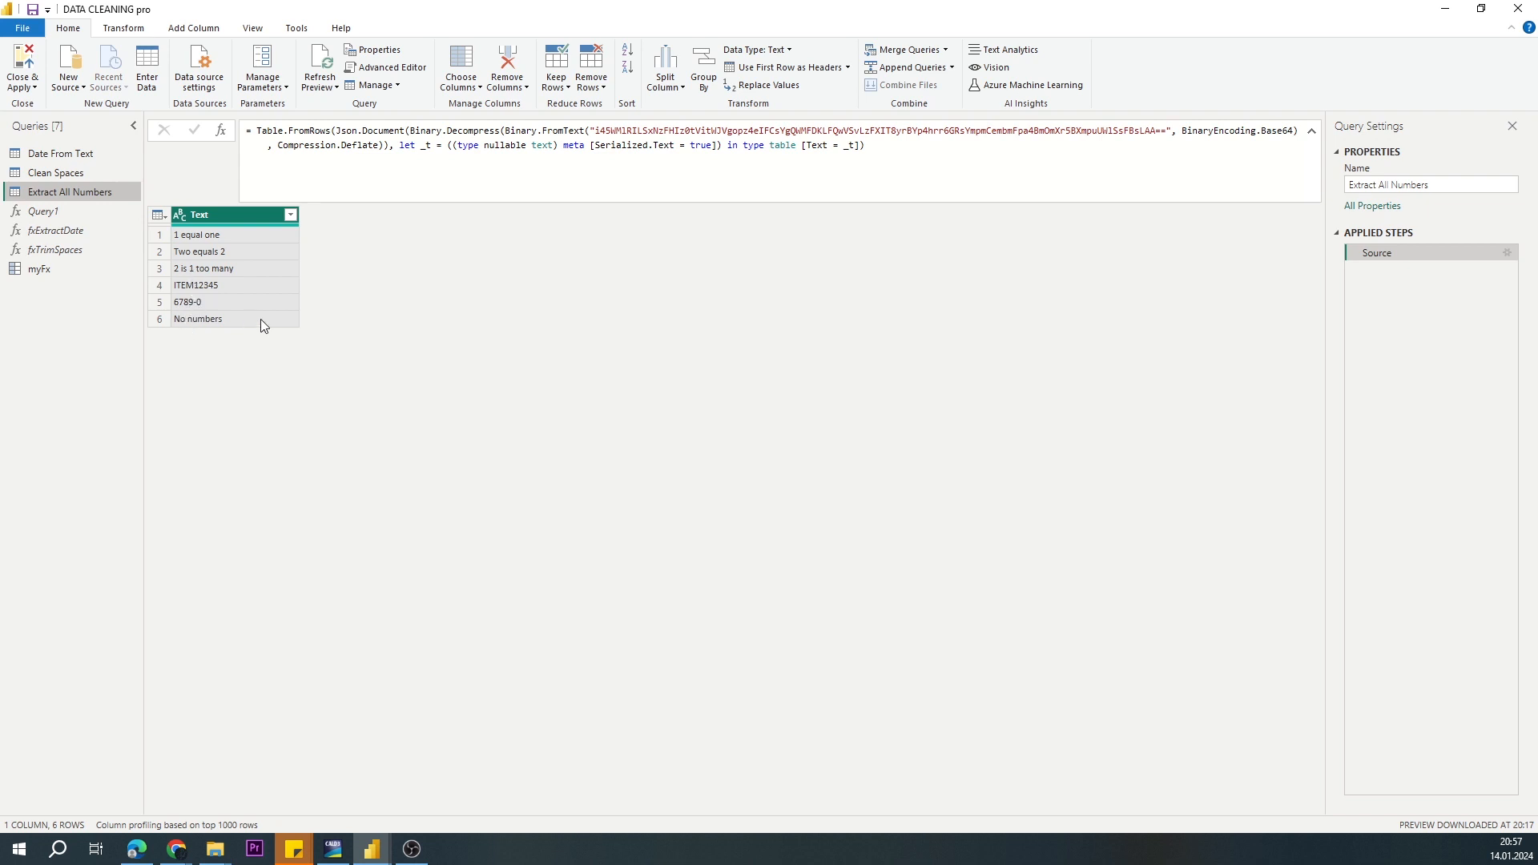
click(191, 30)
click(81, 66)
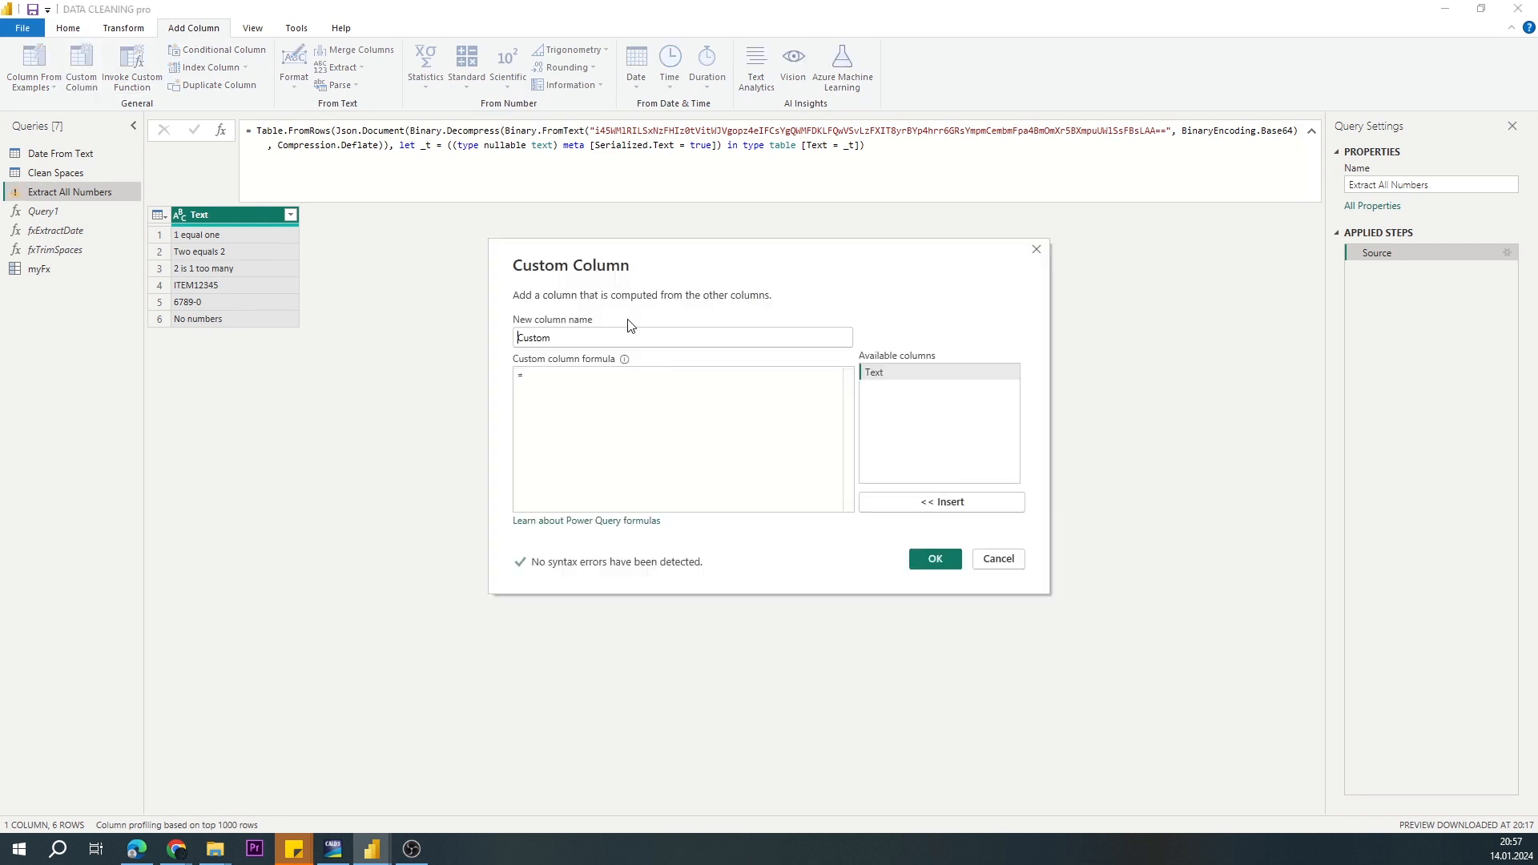
text(Text.Select([Text])
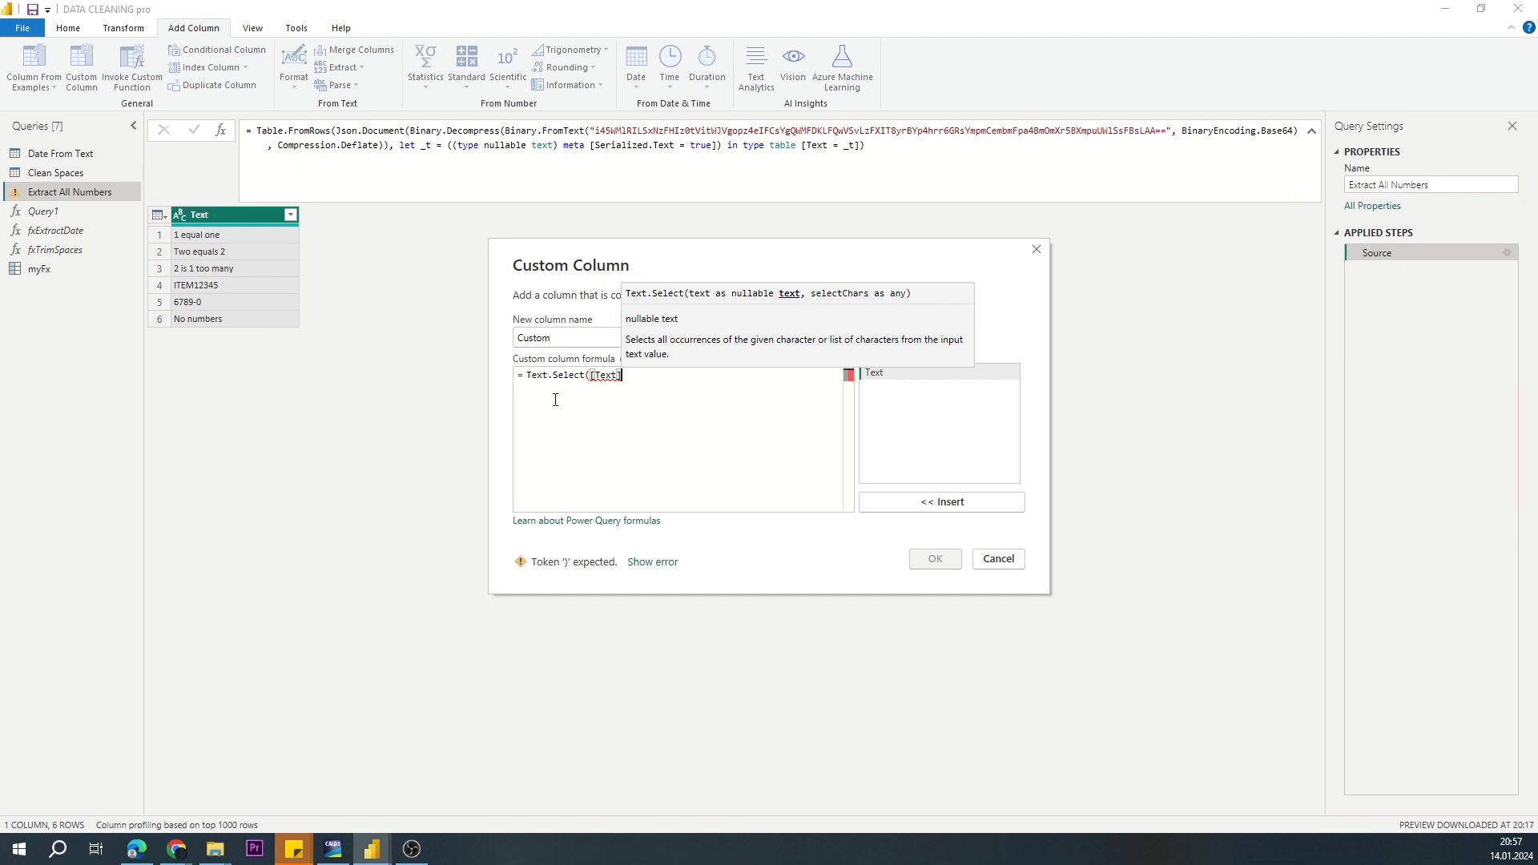
text(,{)
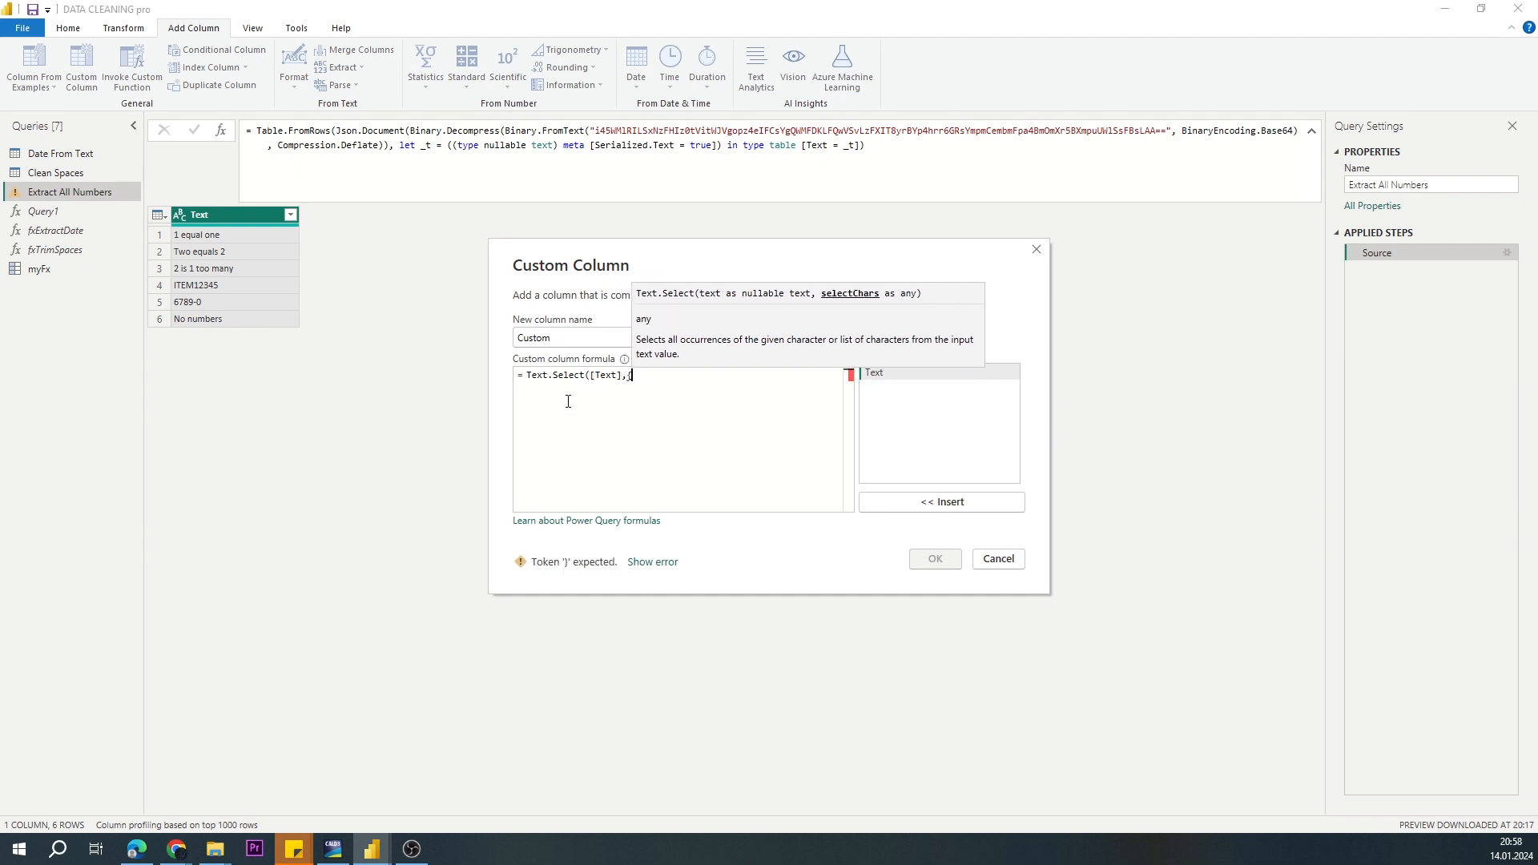
text("0")
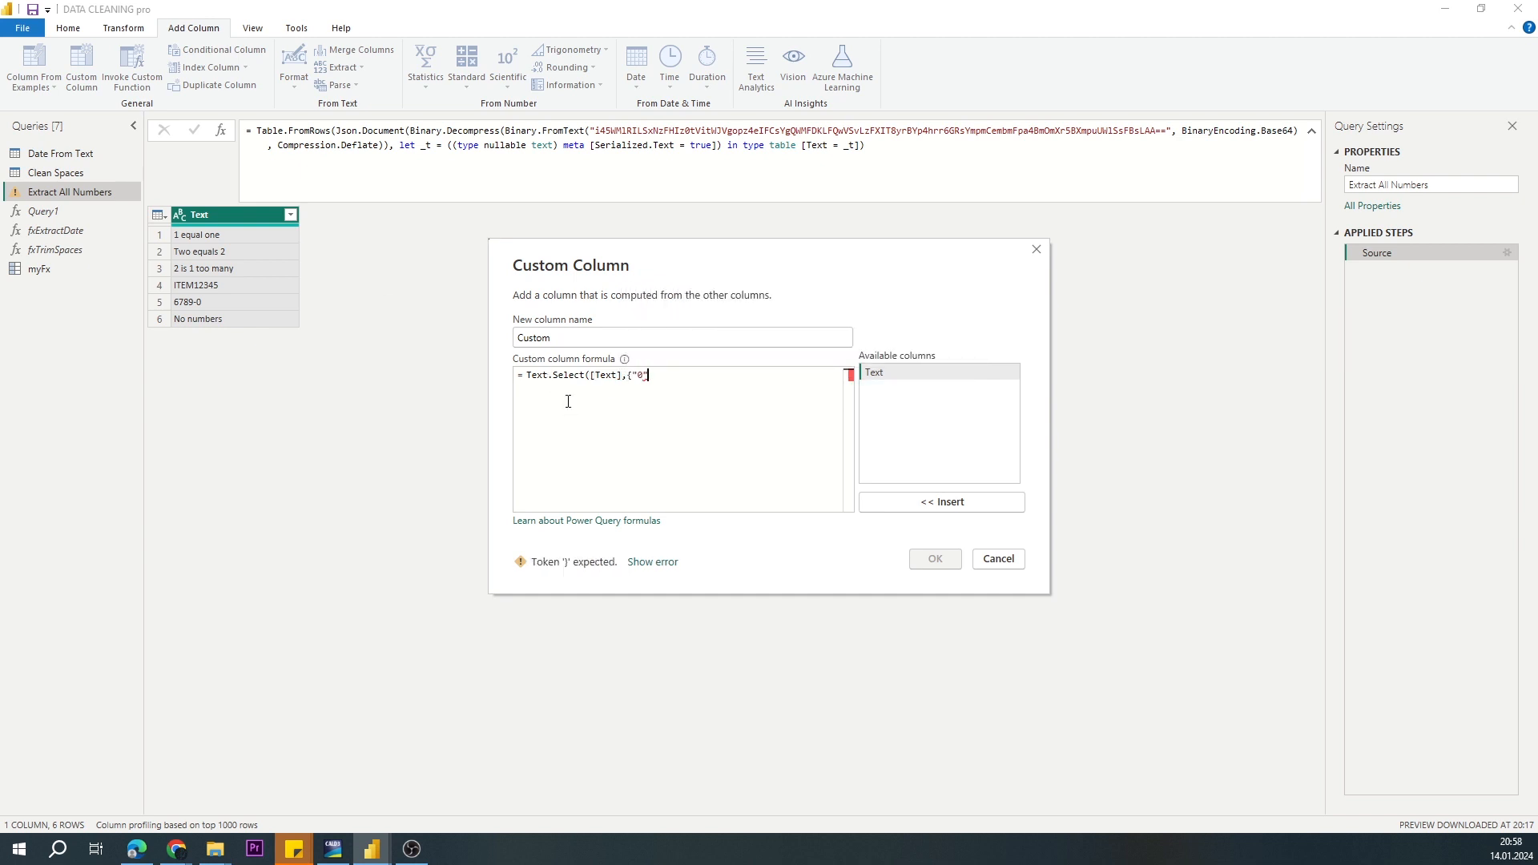
text(.."9"}))
key(Return)
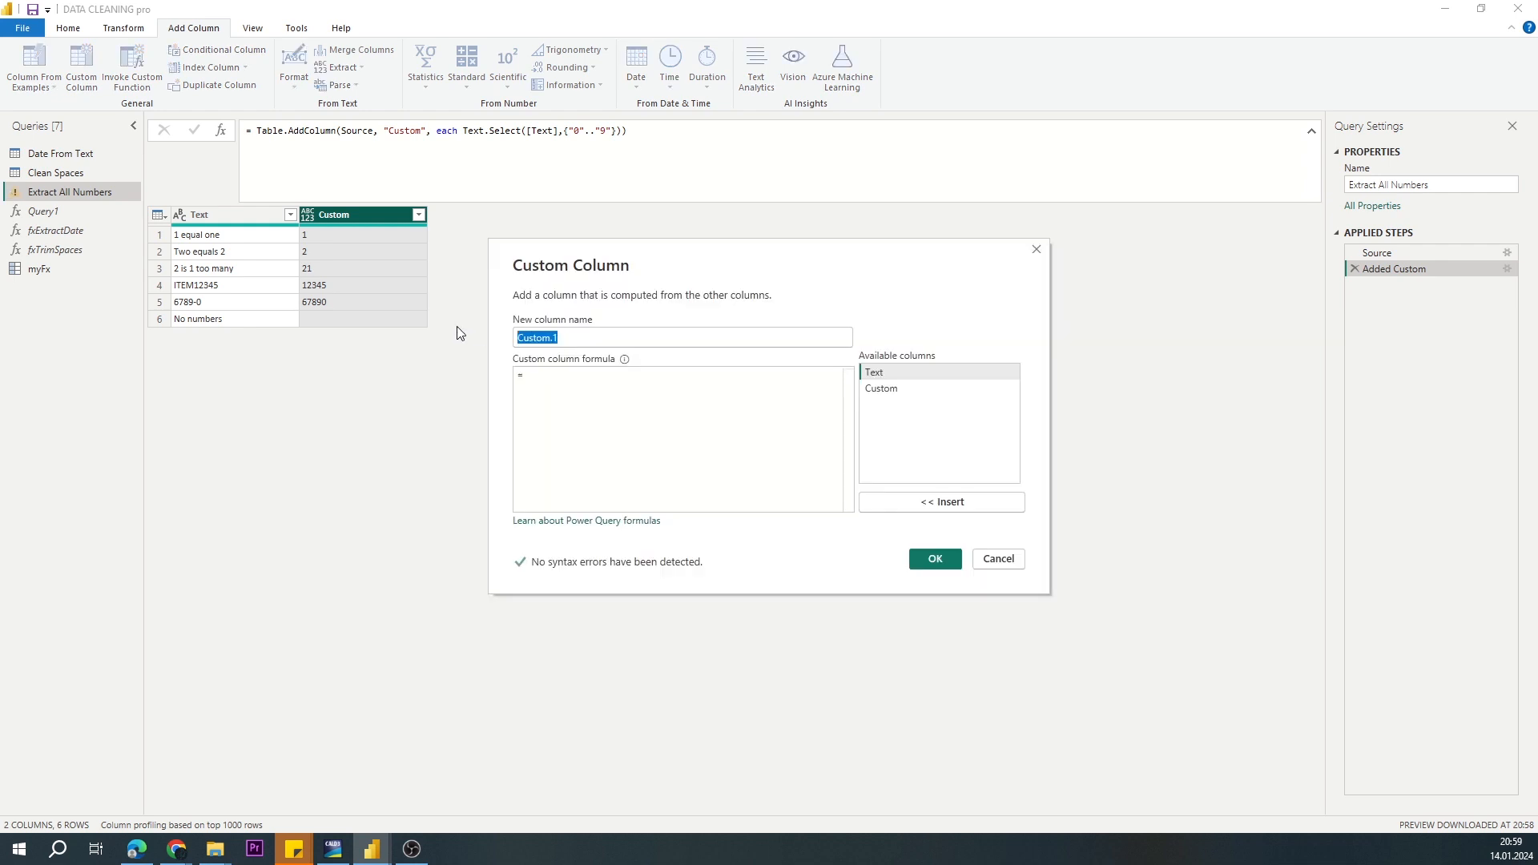
Step: Name a second custom column Solution and begin its formula with nested Text.Combine, List.RemoveItems and List.Transform calls on separate lines
text(Solution)
click(579, 378)
text(Text.Combine()
key(Return)
text(List.RemoveItems()
key(Return)
text(List.Transform()
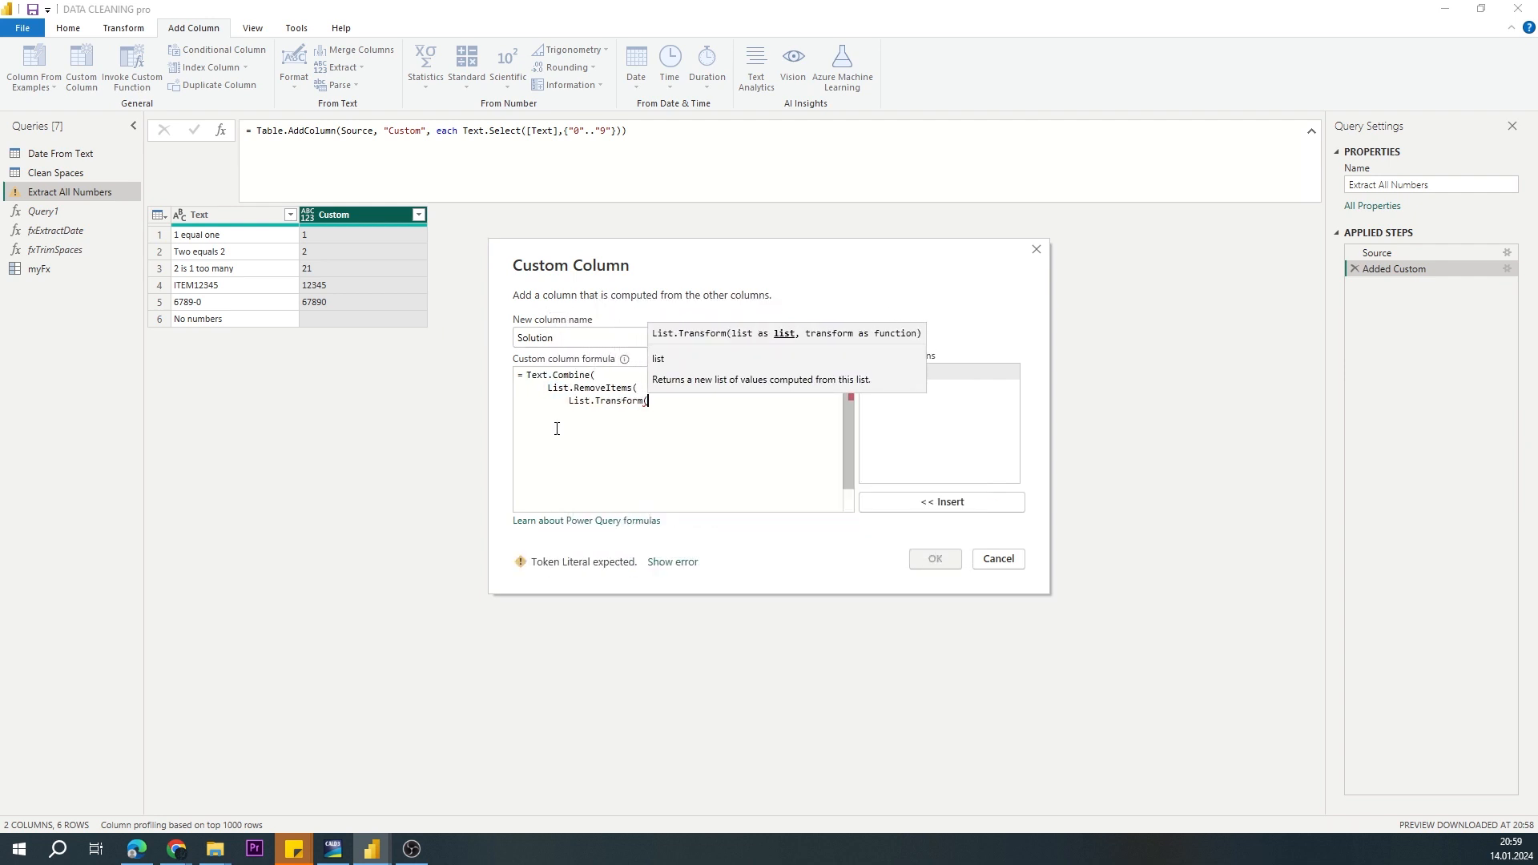
Step: Inside List.Transform, split [Text] with Splitter.SplitTextByAnyDelimiter({" ","-"}) and apply each Text.Select(_,{"0".."9"})
key(Return)
text(Splitter.SplitTextByAnyDelimiter({" ","-"})((Te)
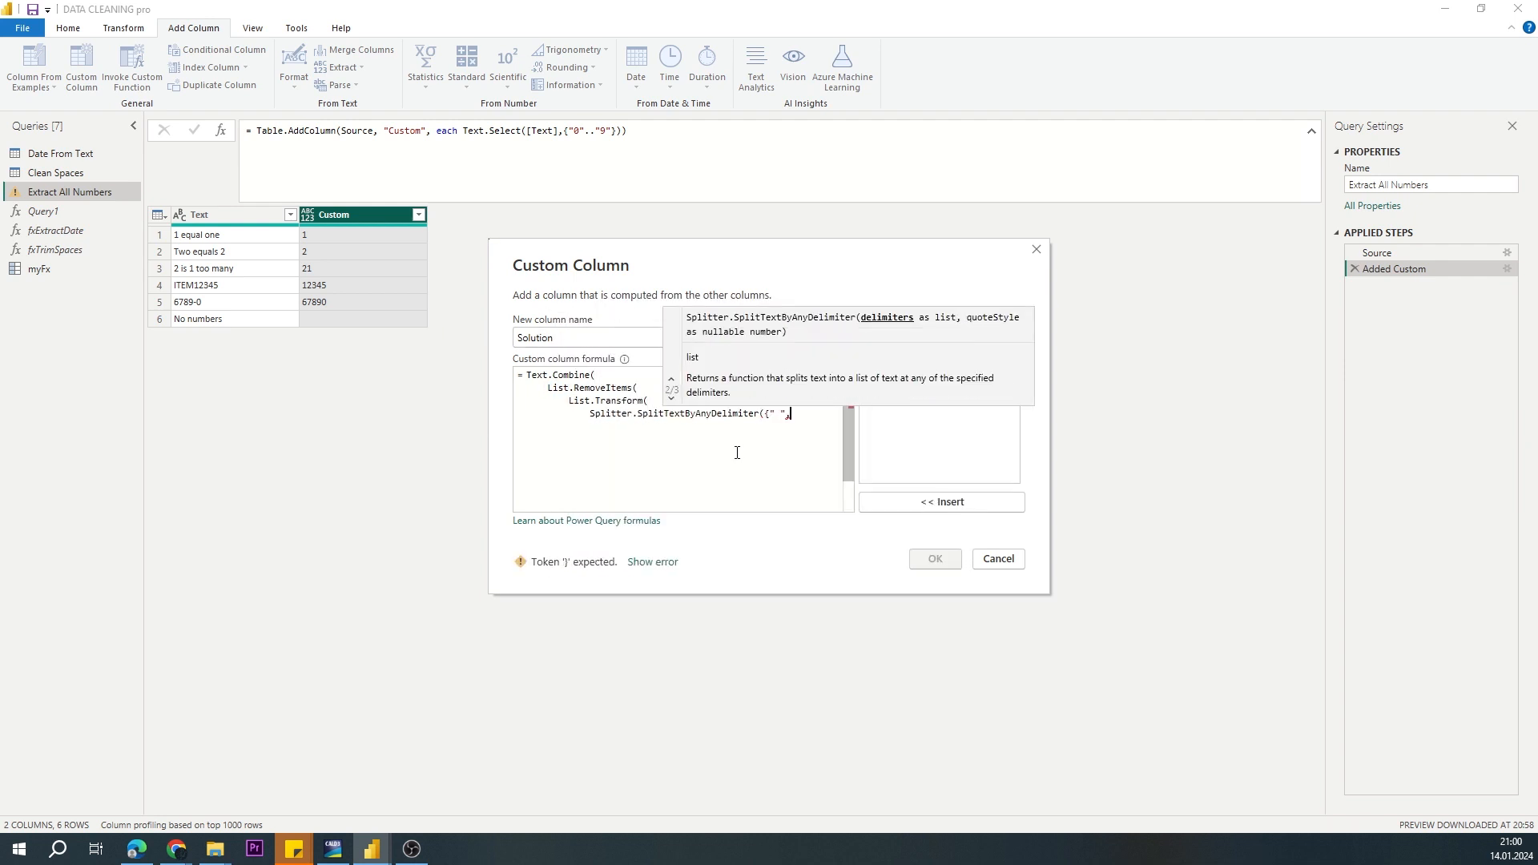
key(BackSpace)
key(BackSpace)
text([Text]))
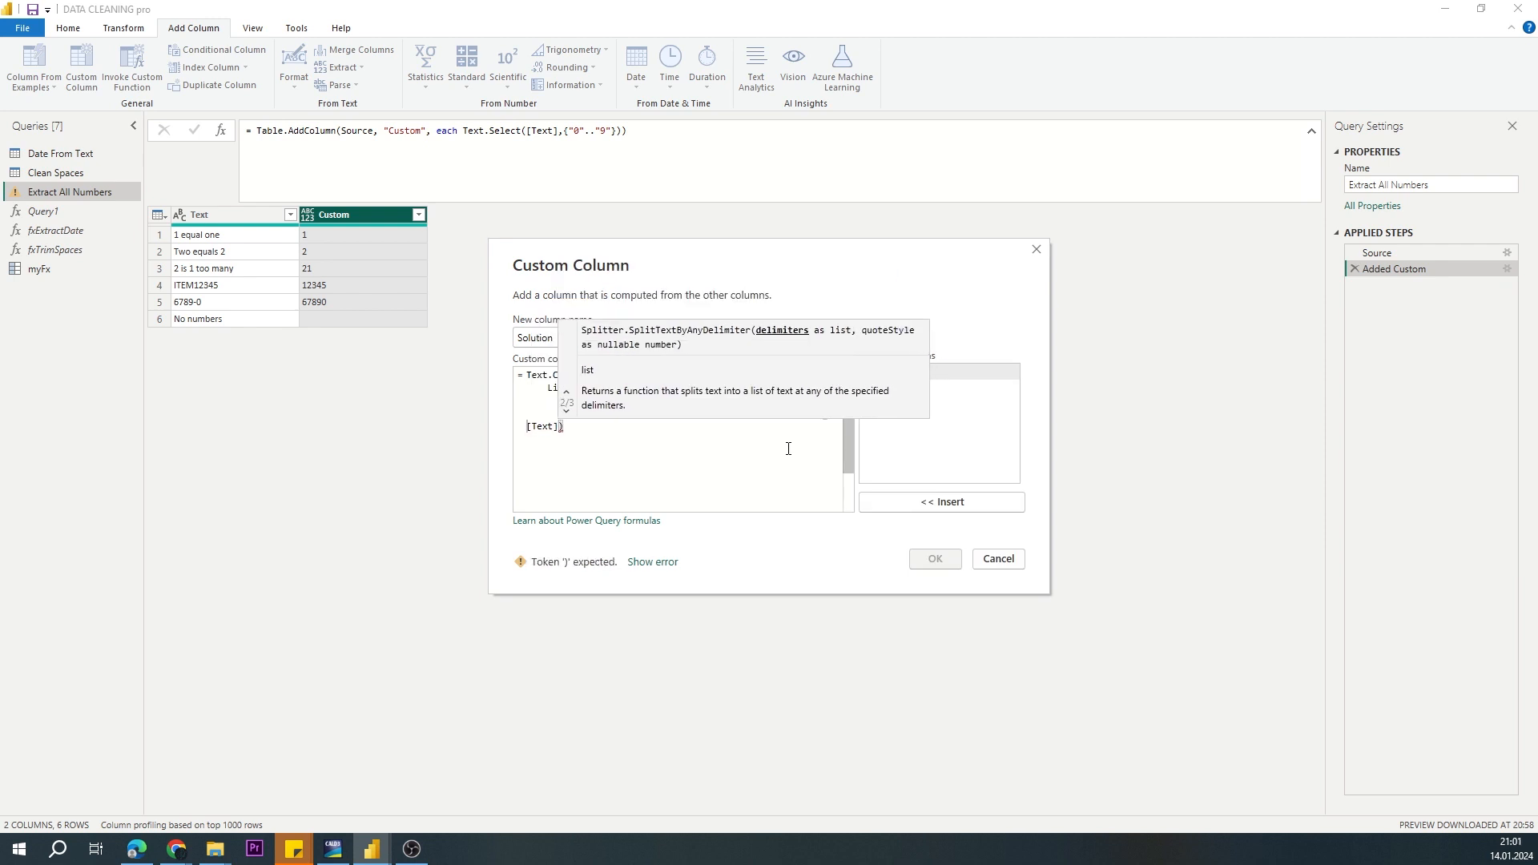
text(, each Text.Select(_,{"0".."9"}))
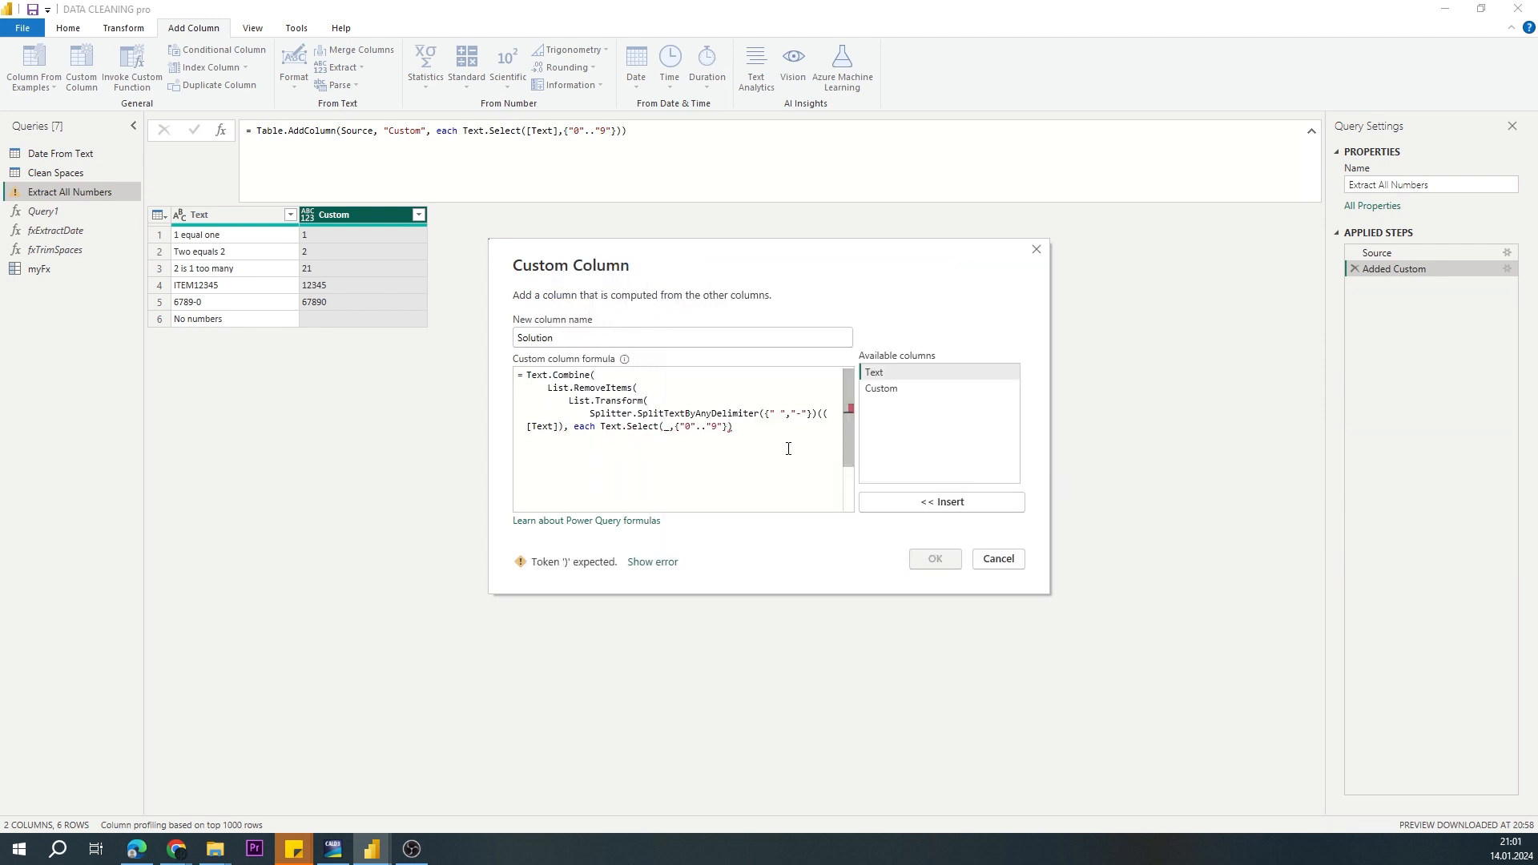
Step: Complete the Solution formula with {""} as items to remove, ", " as separator, and the missing closing parenthesis after [Text]
key(Return)
text(),{""})
key(Return)
text(),", ")
key(Return)
text())
click(566, 426)
text())
click(629, 468)
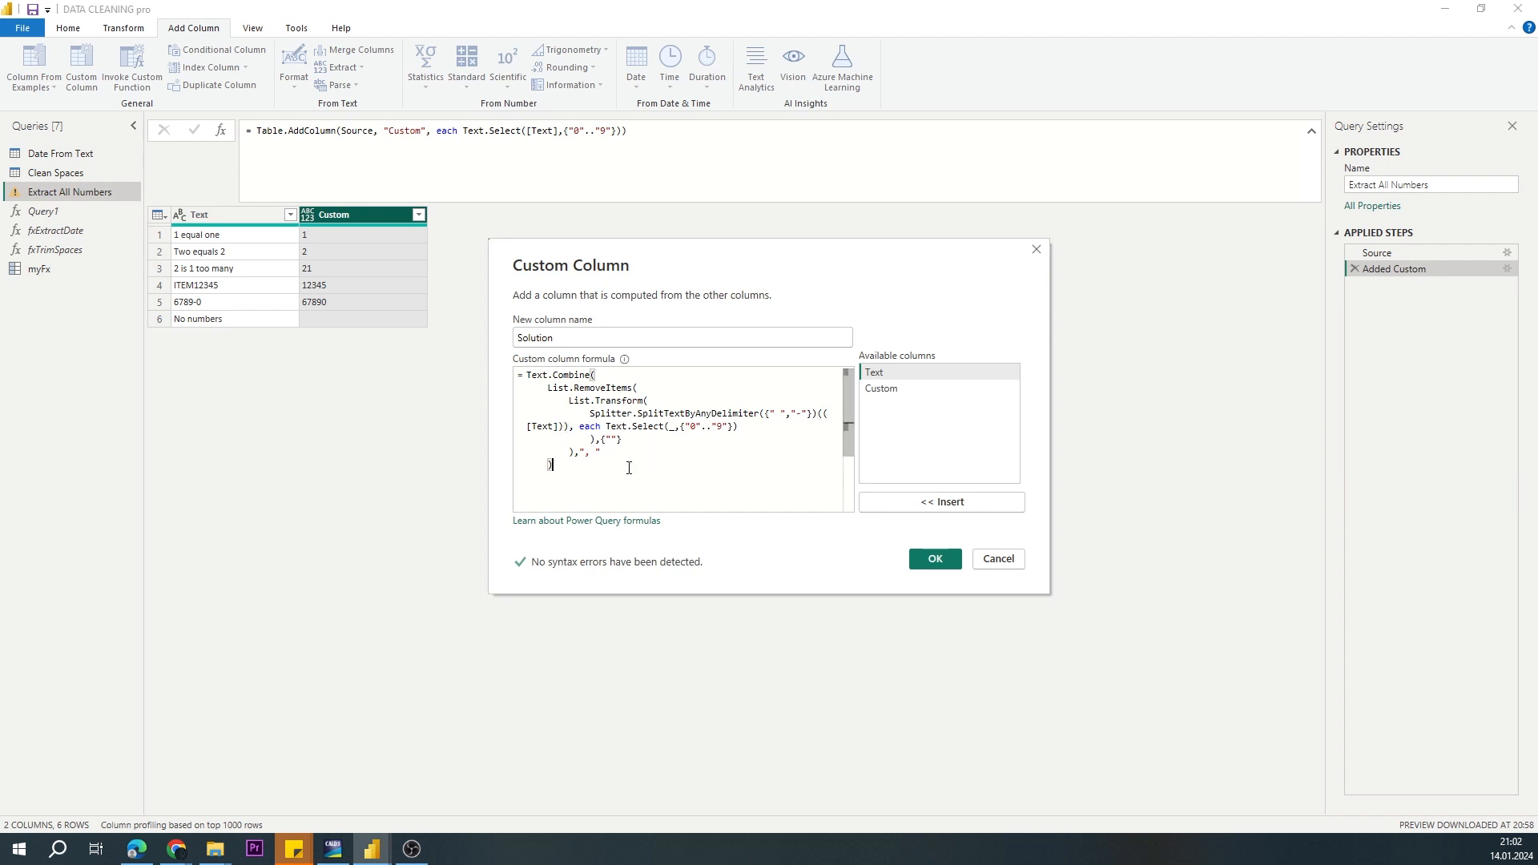
Step: Review the nested parts of the Solution formula and create the column
drag(607, 427, 733, 429)
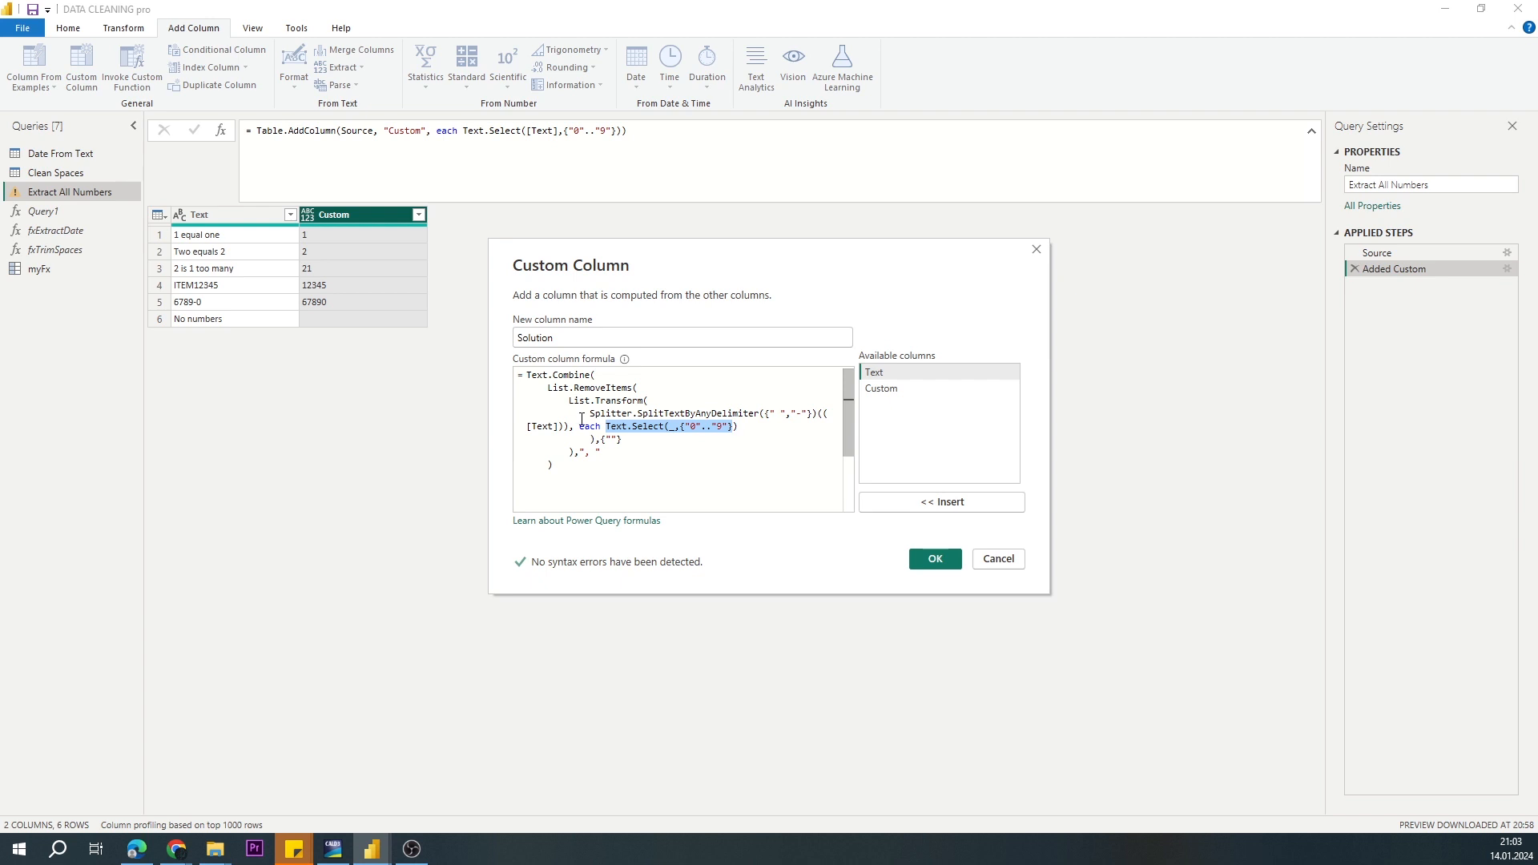
drag(815, 413, 585, 413)
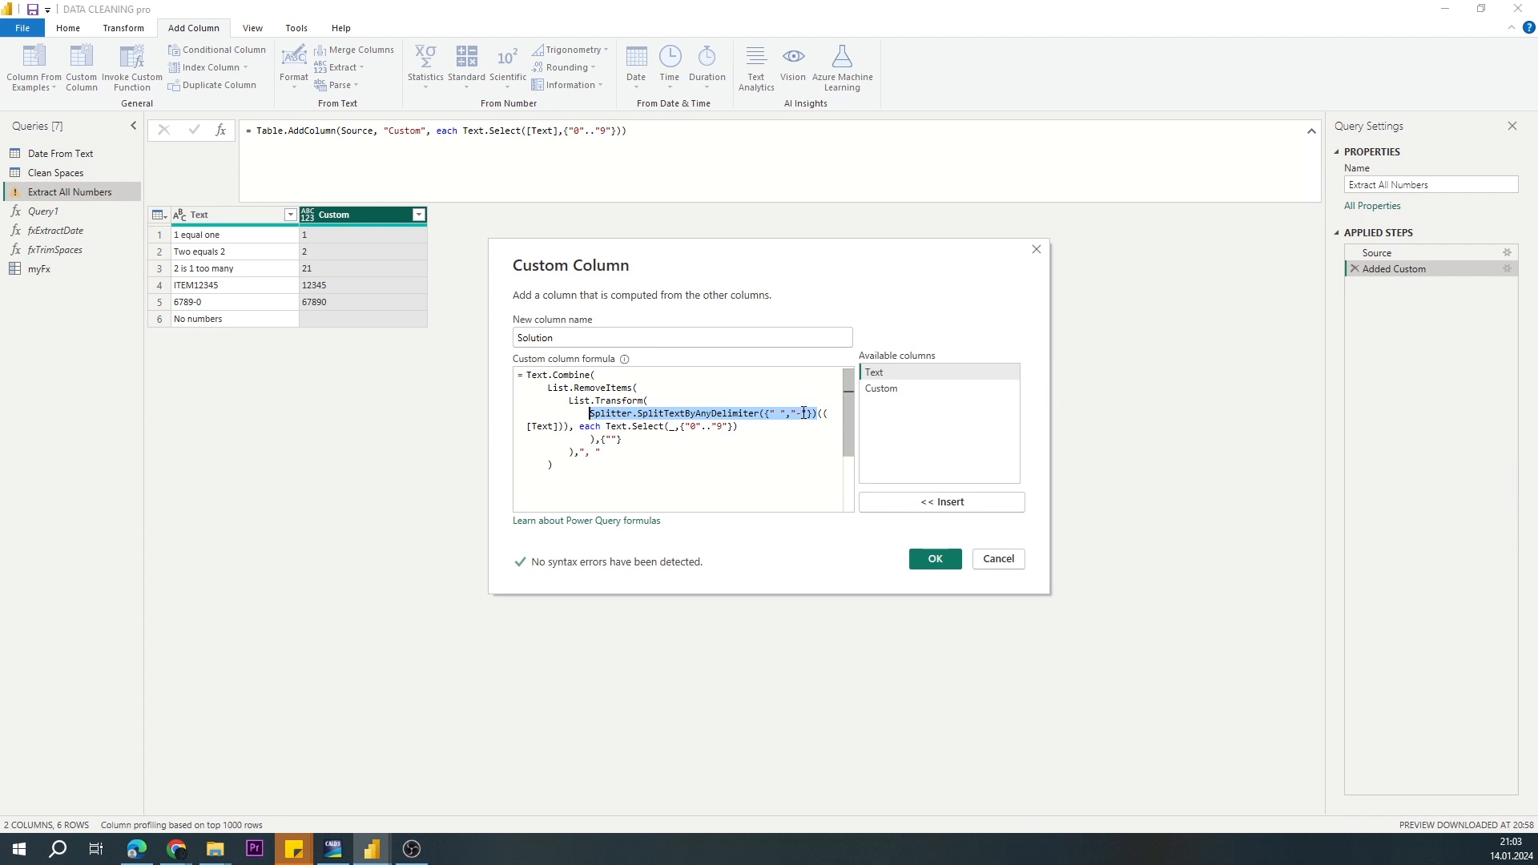
mouse_move(566, 426)
mouse_down()
mouse_move(532, 428)
mouse_move(591, 401)
mouse_move(649, 402)
mouse_move(572, 431)
mouse_up()
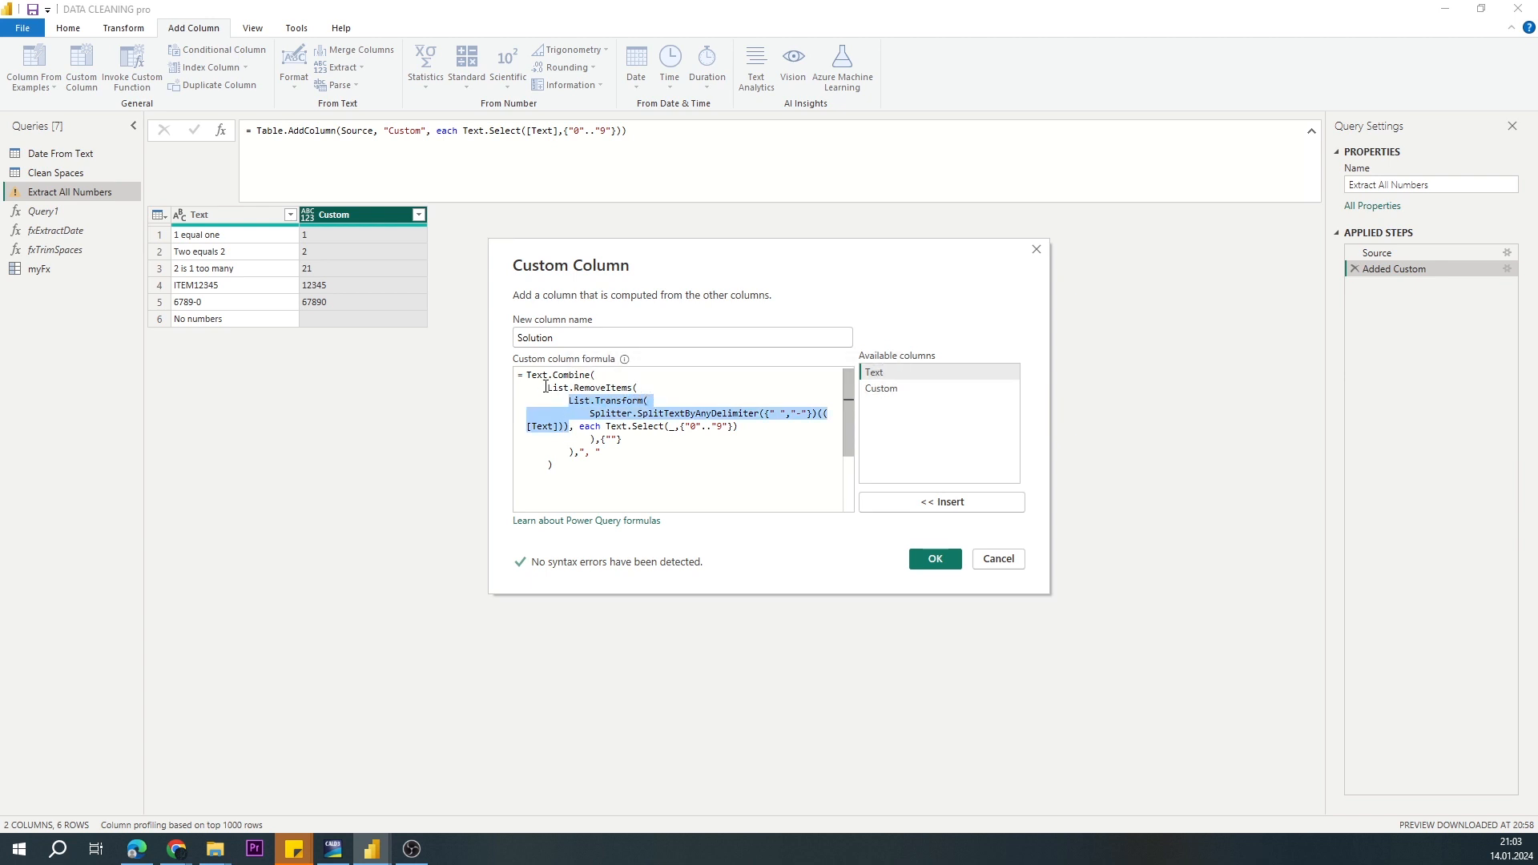
mouse_move(546, 387)
mouse_down()
mouse_move(586, 389)
mouse_move(627, 442)
mouse_move(597, 451)
mouse_move(529, 379)
mouse_up()
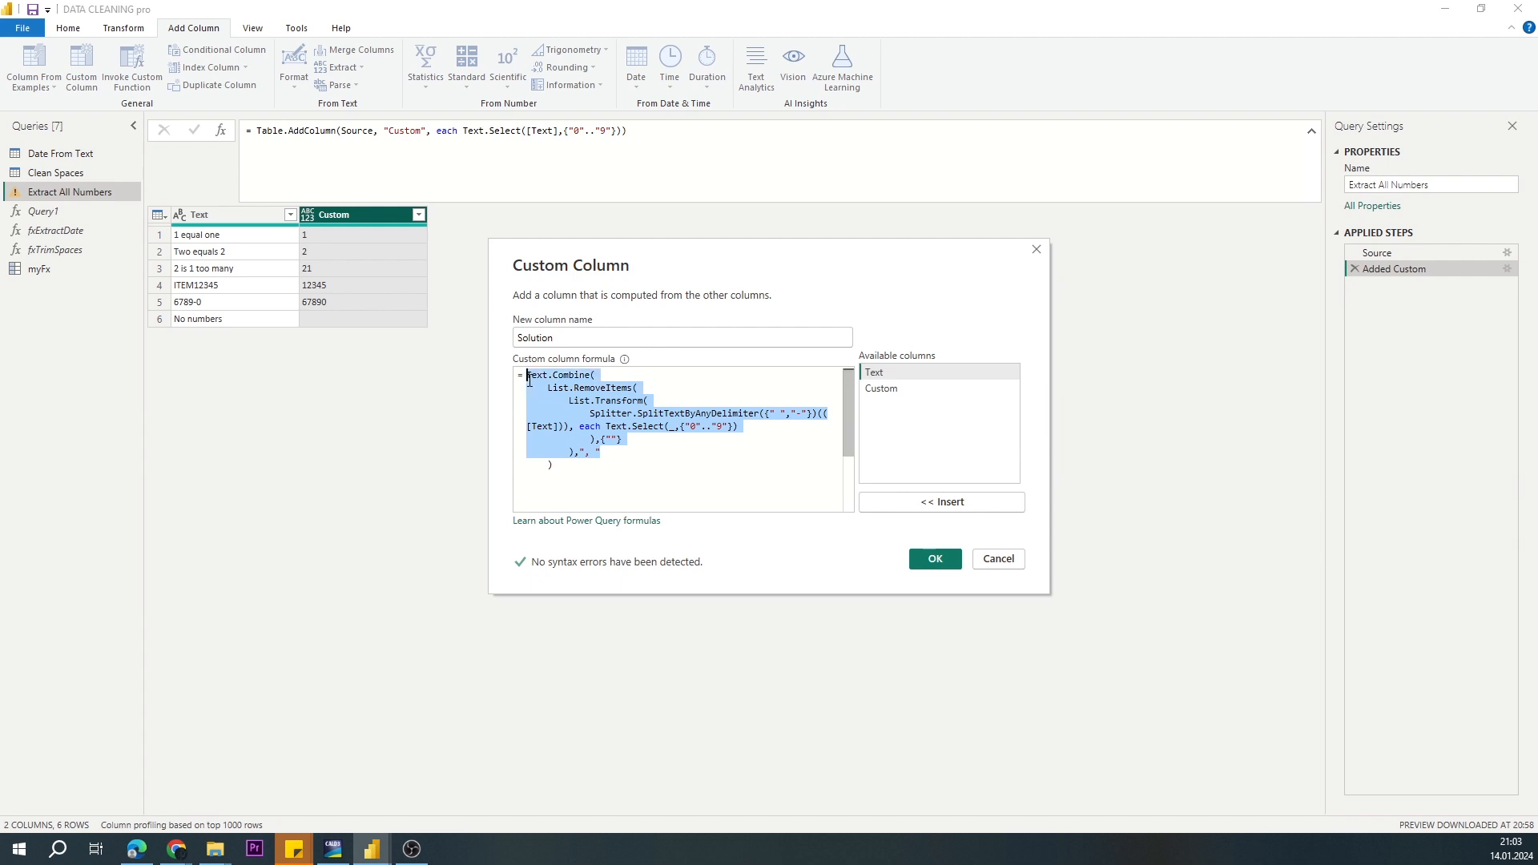
click(935, 558)
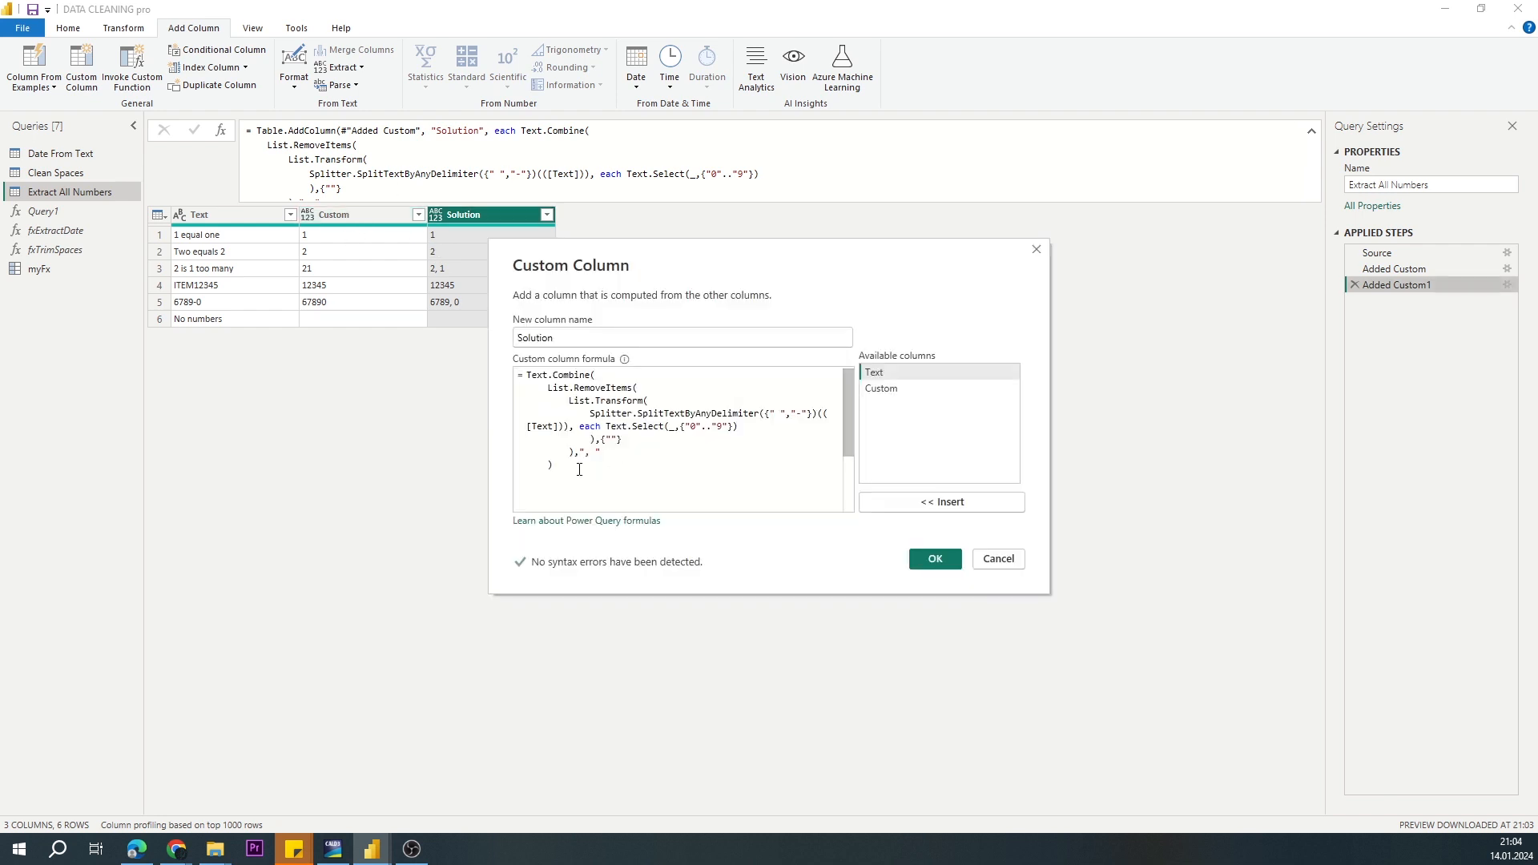
Step: Copy the whole Solution formula and start an ExtractAllNumbers field below TrimSpaces in the myFx query's code
drag(575, 468, 519, 374)
key(ctrl+c)
key(Escape)
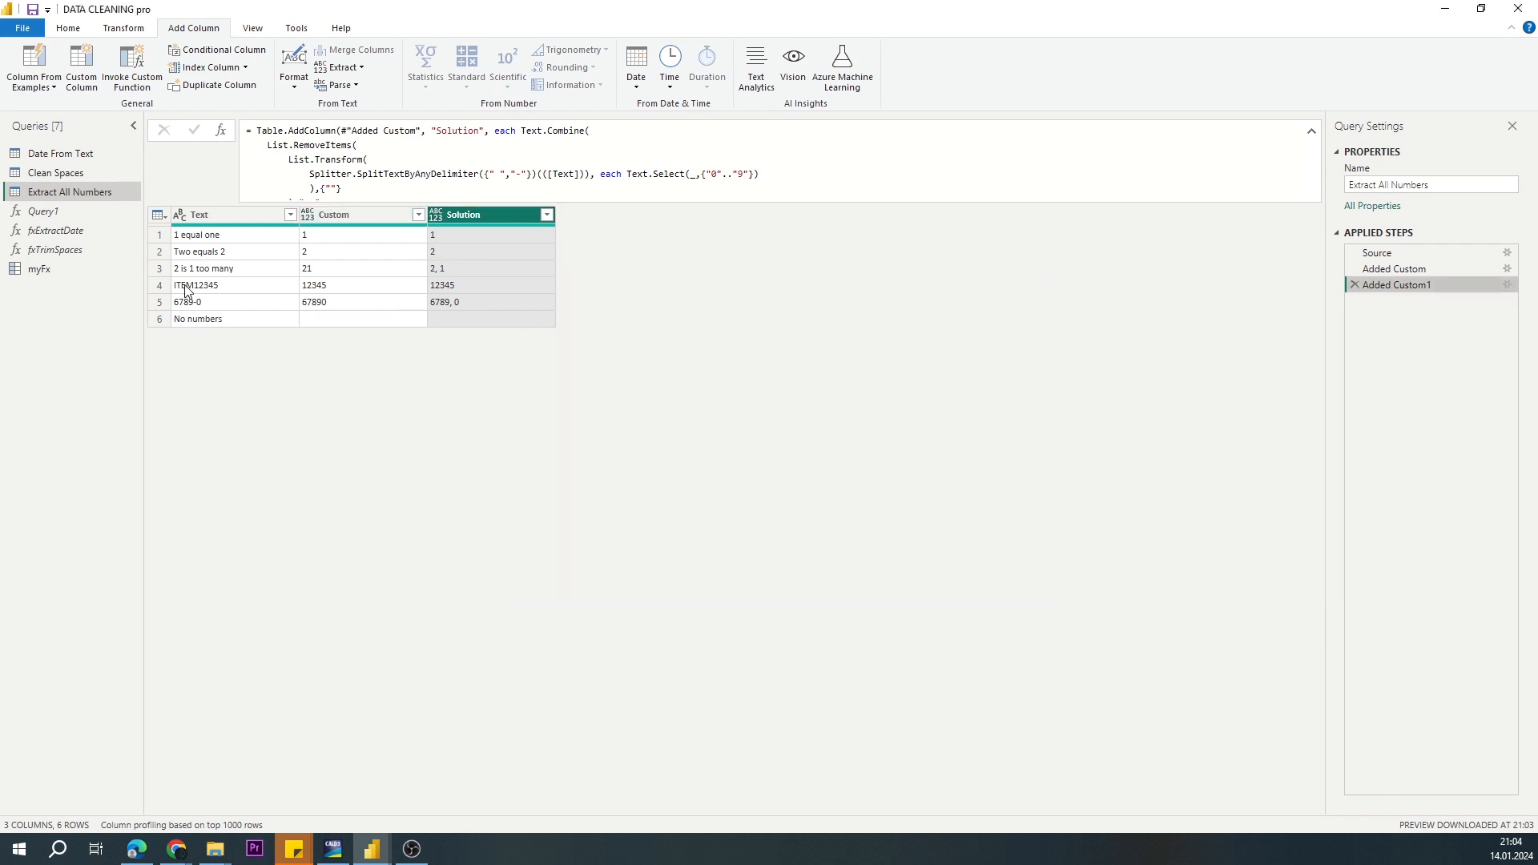
click(63, 271)
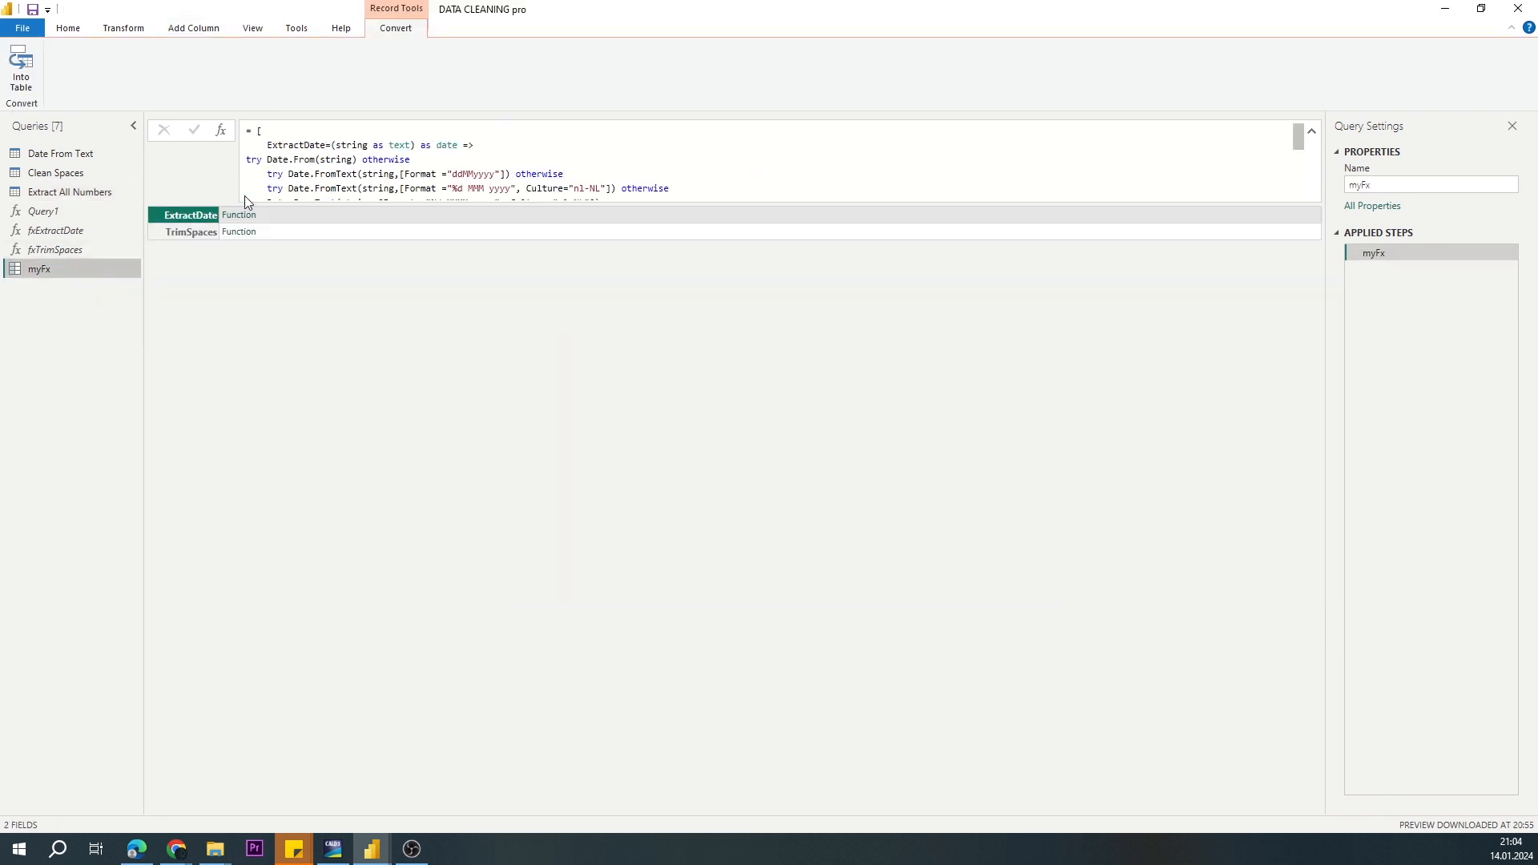
click(67, 29)
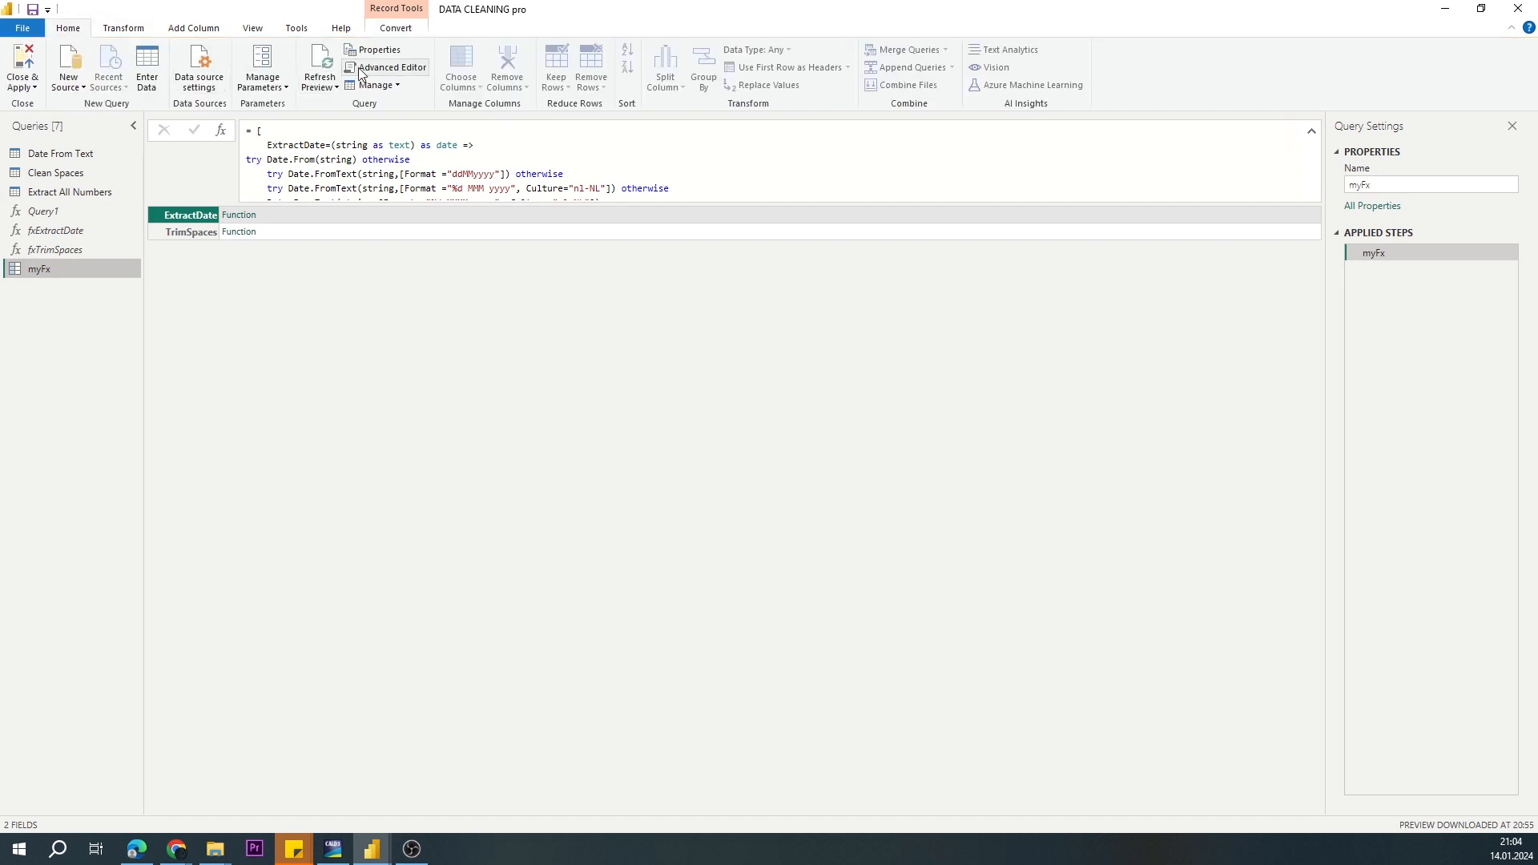
click(386, 67)
click(421, 311)
text(ExtractAllNumbers=)
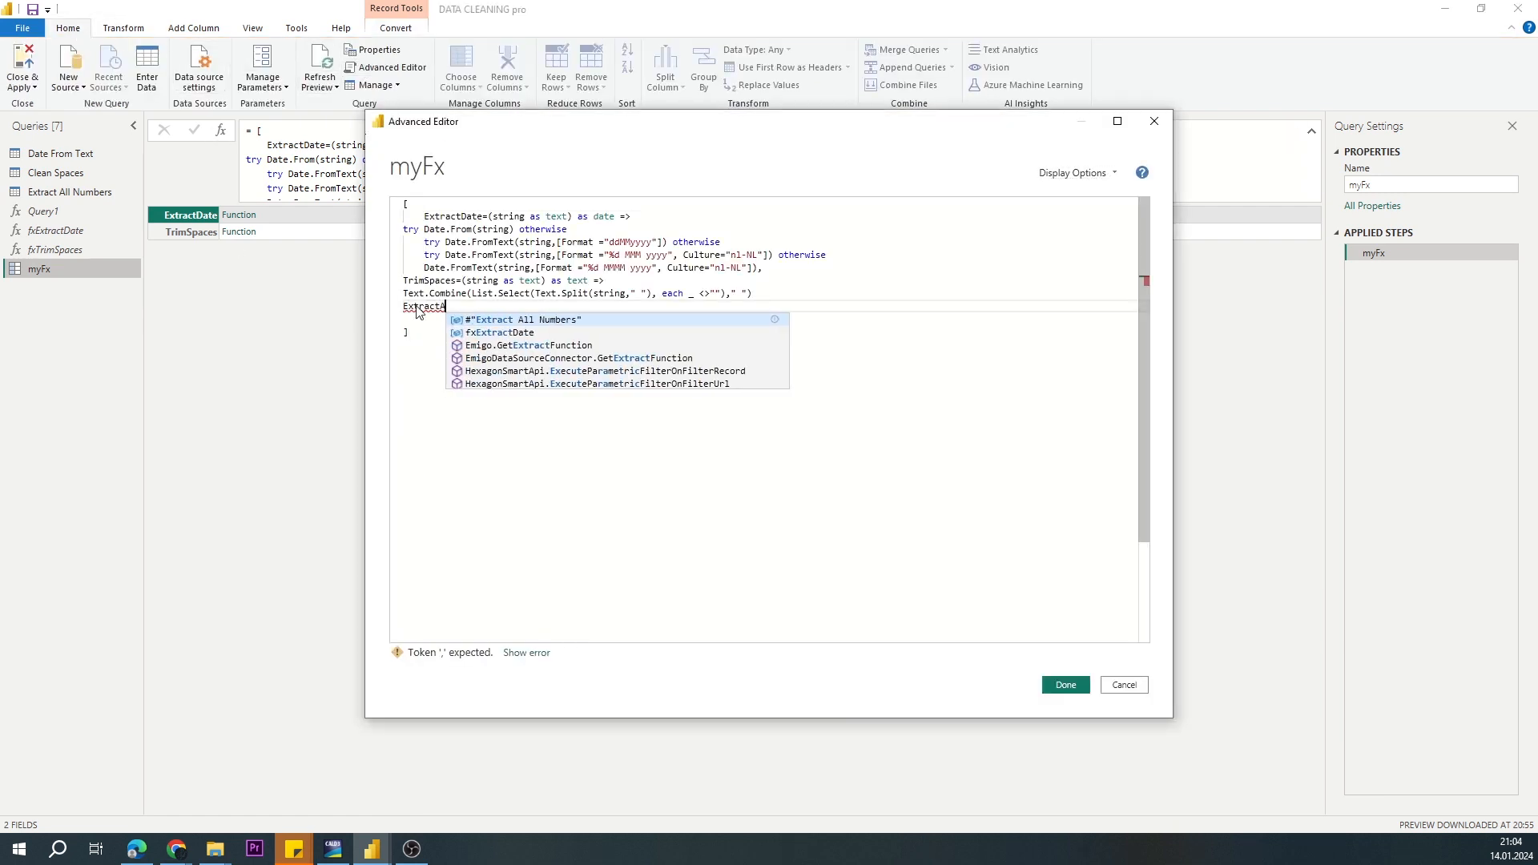
Step: Define ExtractAllNumbers as (String as text) as text => followed by the copied formula, and add the separating comma after TrimSpaces
key(ctrl+v)
key(ctrl+z)
text((String as text) as text =>)
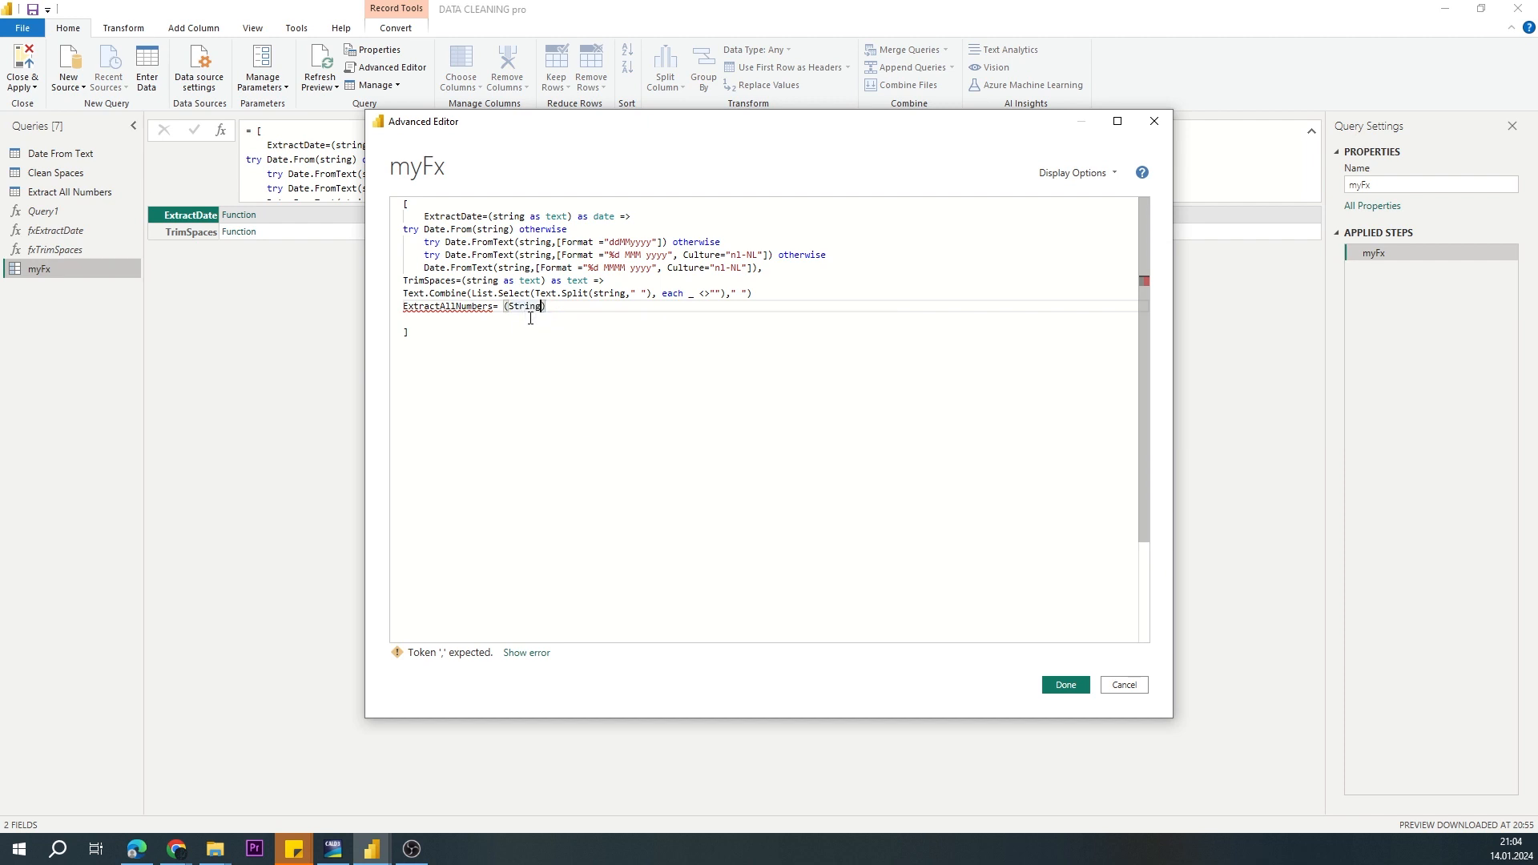
key(Return)
key(ctrl+v)
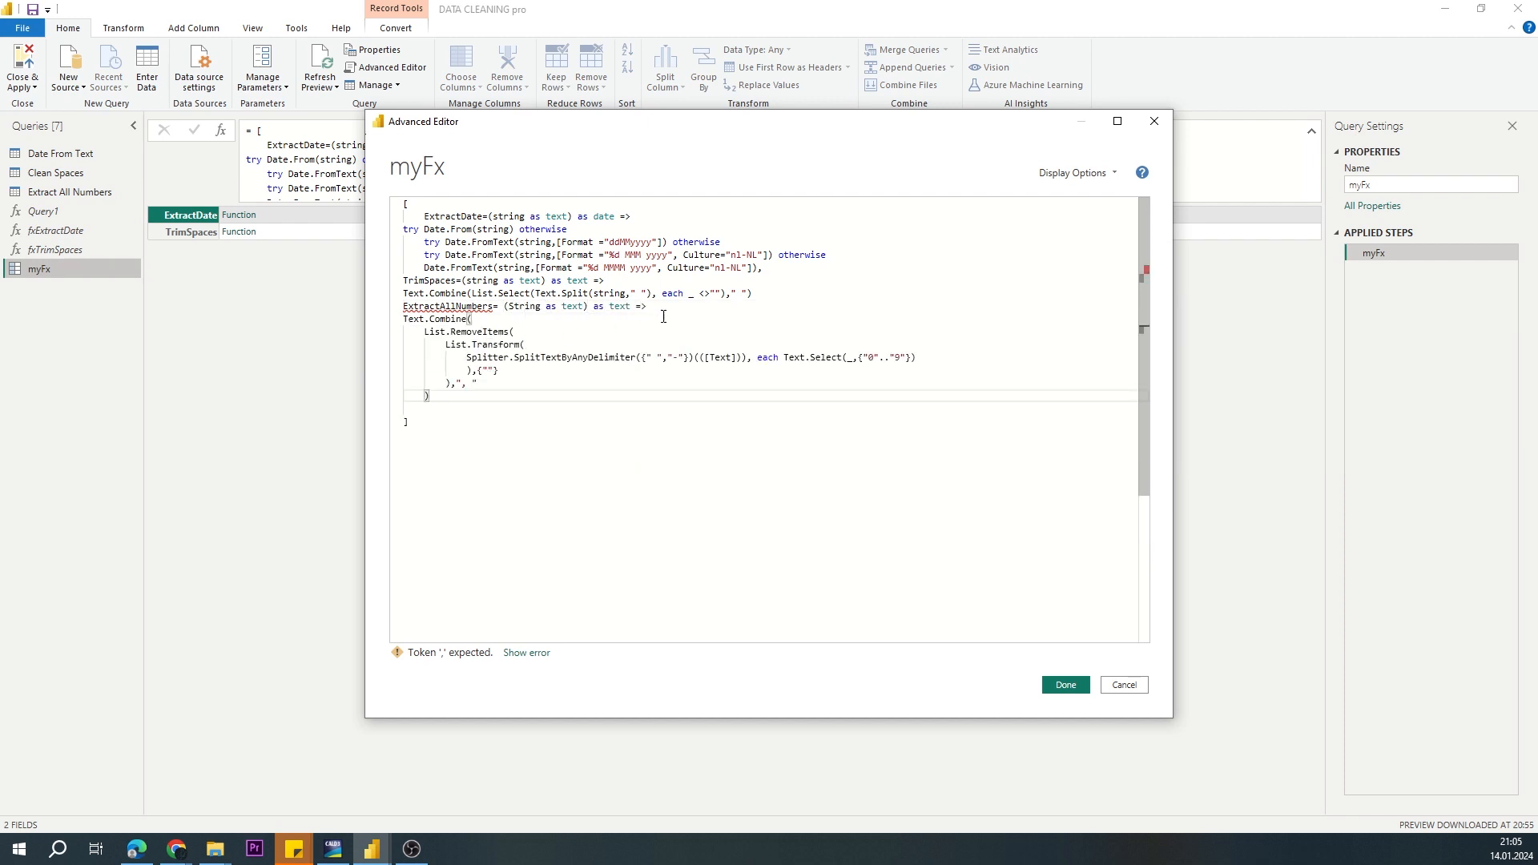
click(782, 294)
text(,)
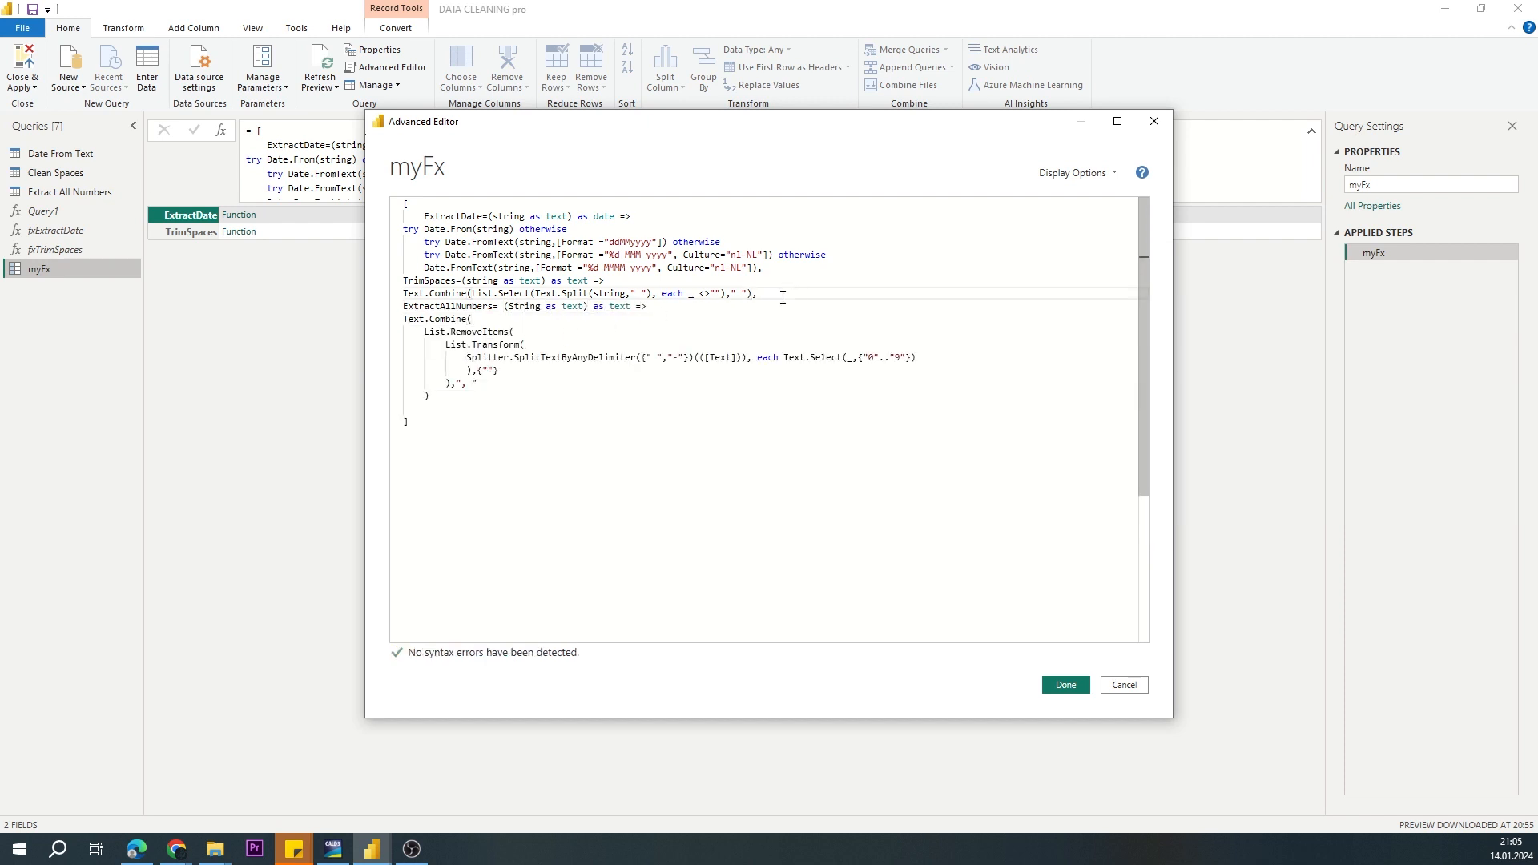
Step: Replace [Text] with the String parameter in the ExtractAllNumbers function and save the myFx code
double_click(517, 308)
key(ctrl+c)
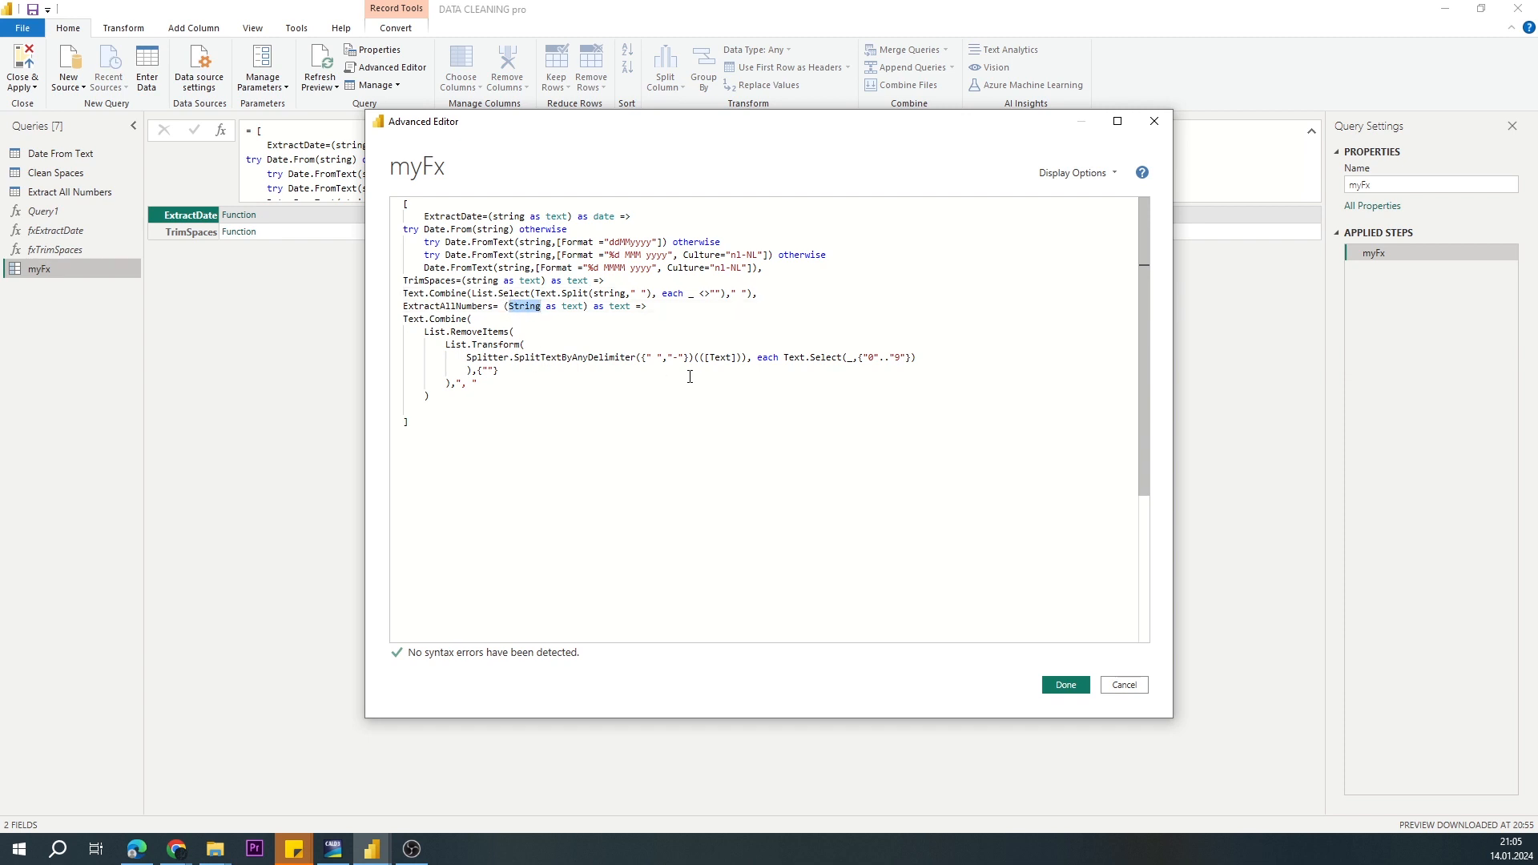
drag(704, 358, 736, 360)
key(ctrl+v)
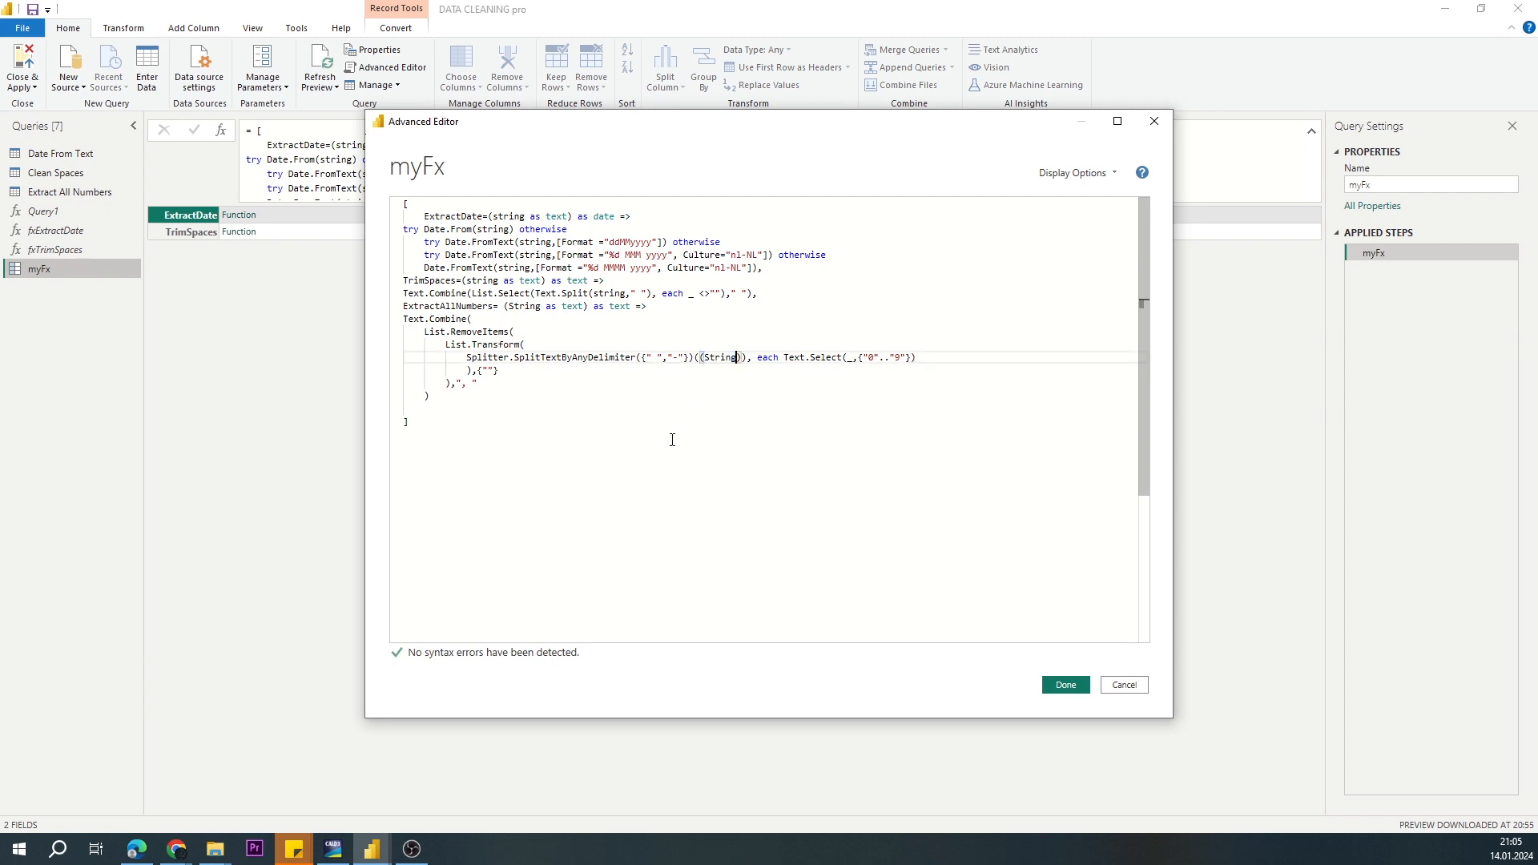
click(1062, 683)
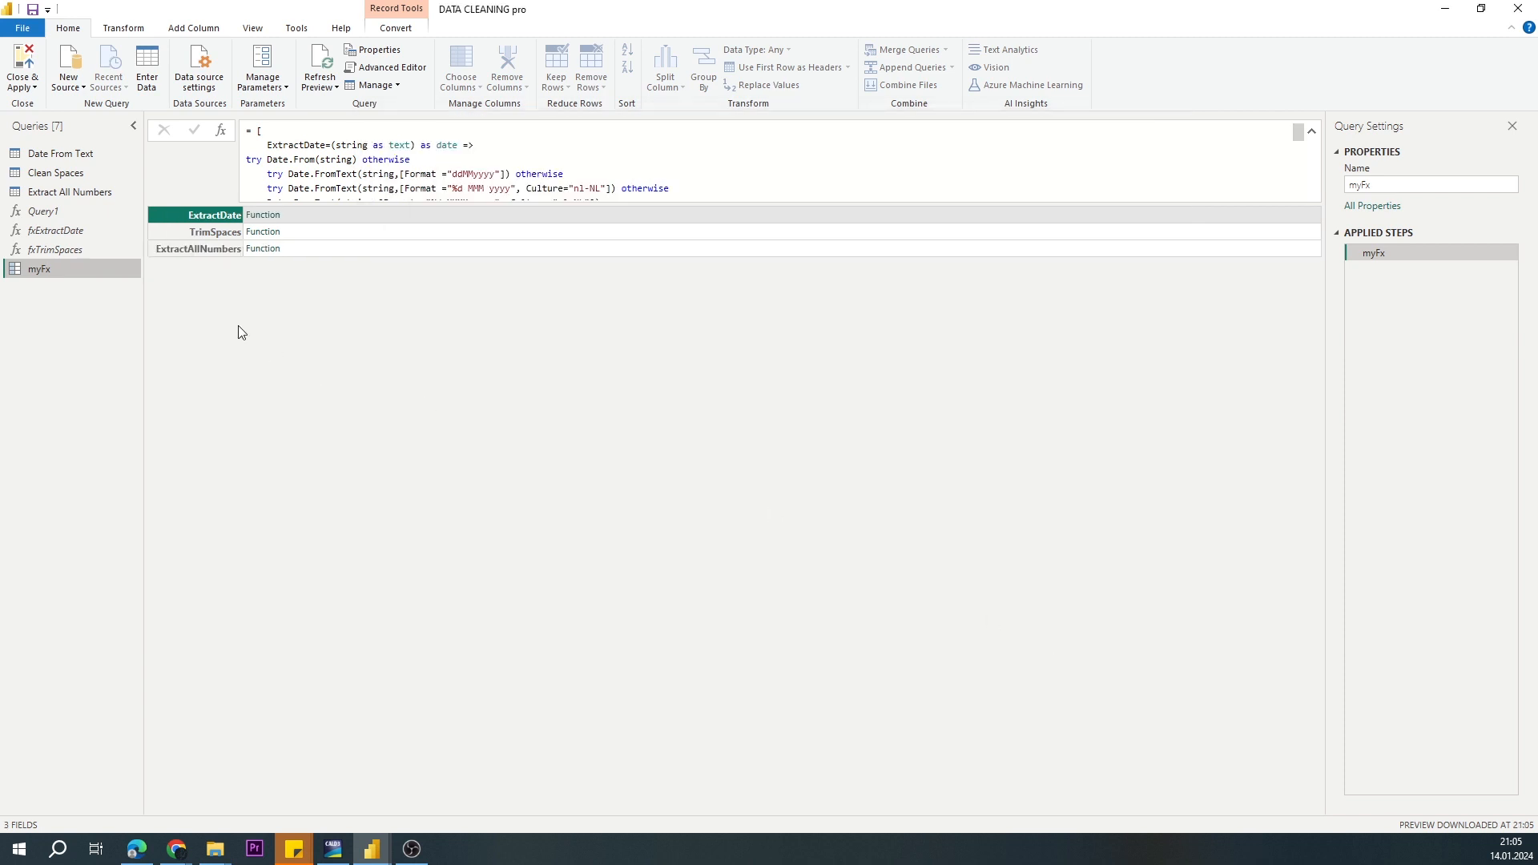
Step: Add a custom column named CF Record to the Extract All Numbers query with the formula myFx[ExtractAllNumbers]([Text])
click(70, 192)
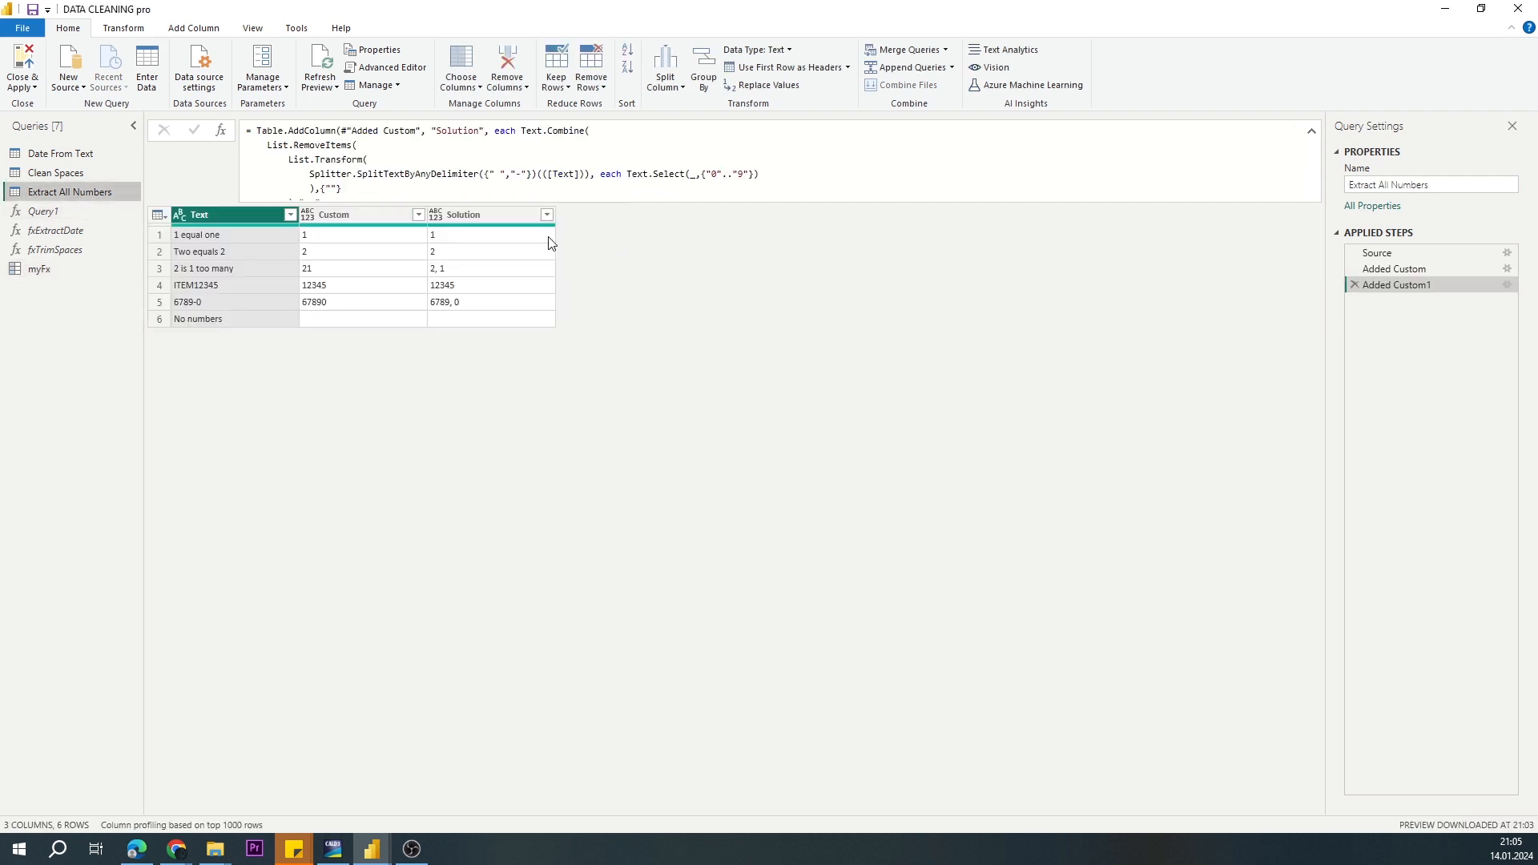
click(193, 28)
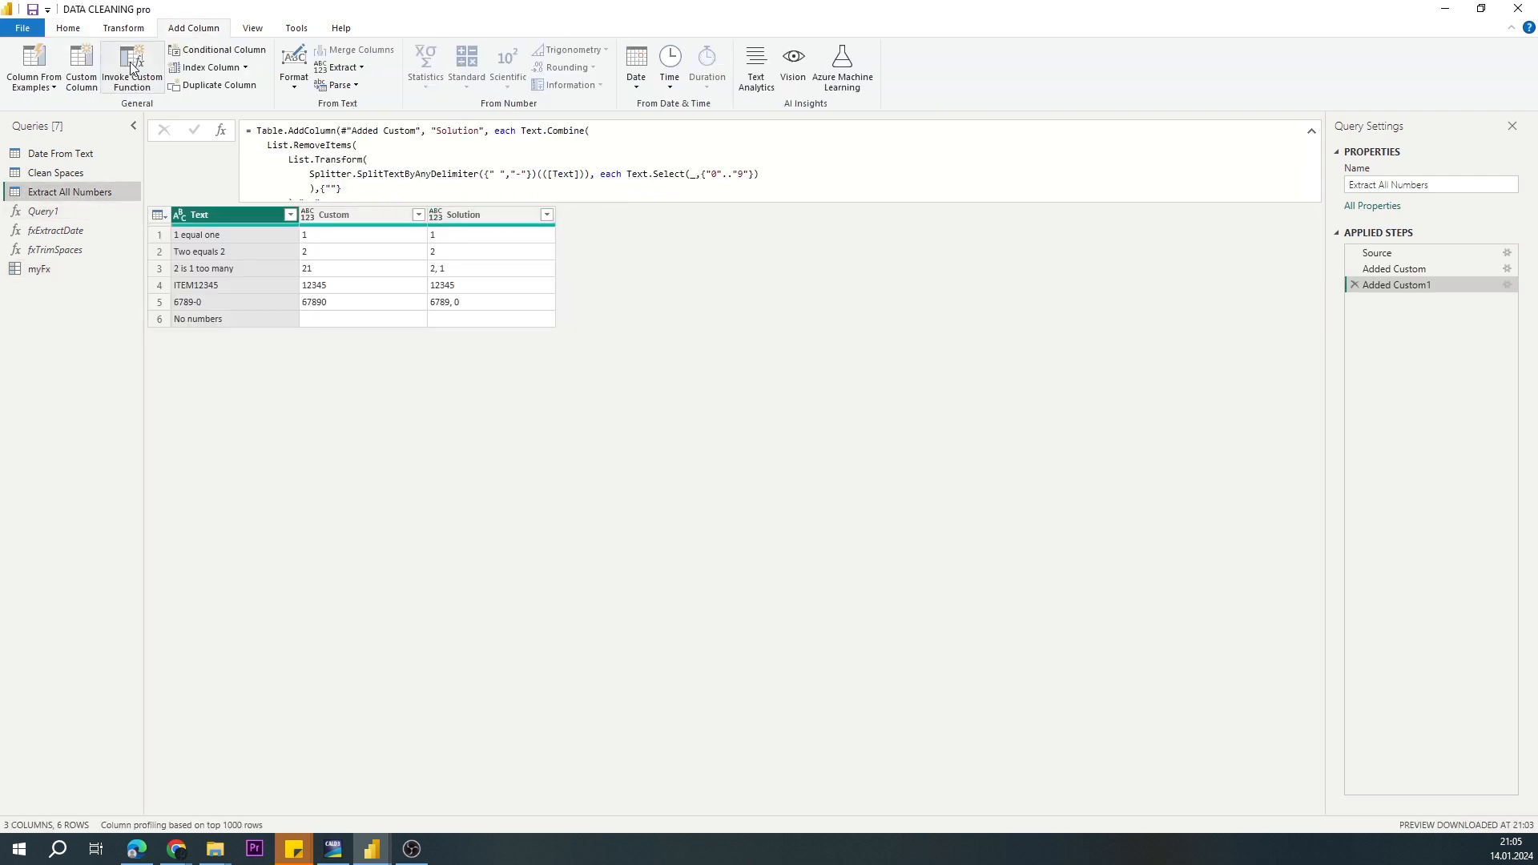
click(81, 65)
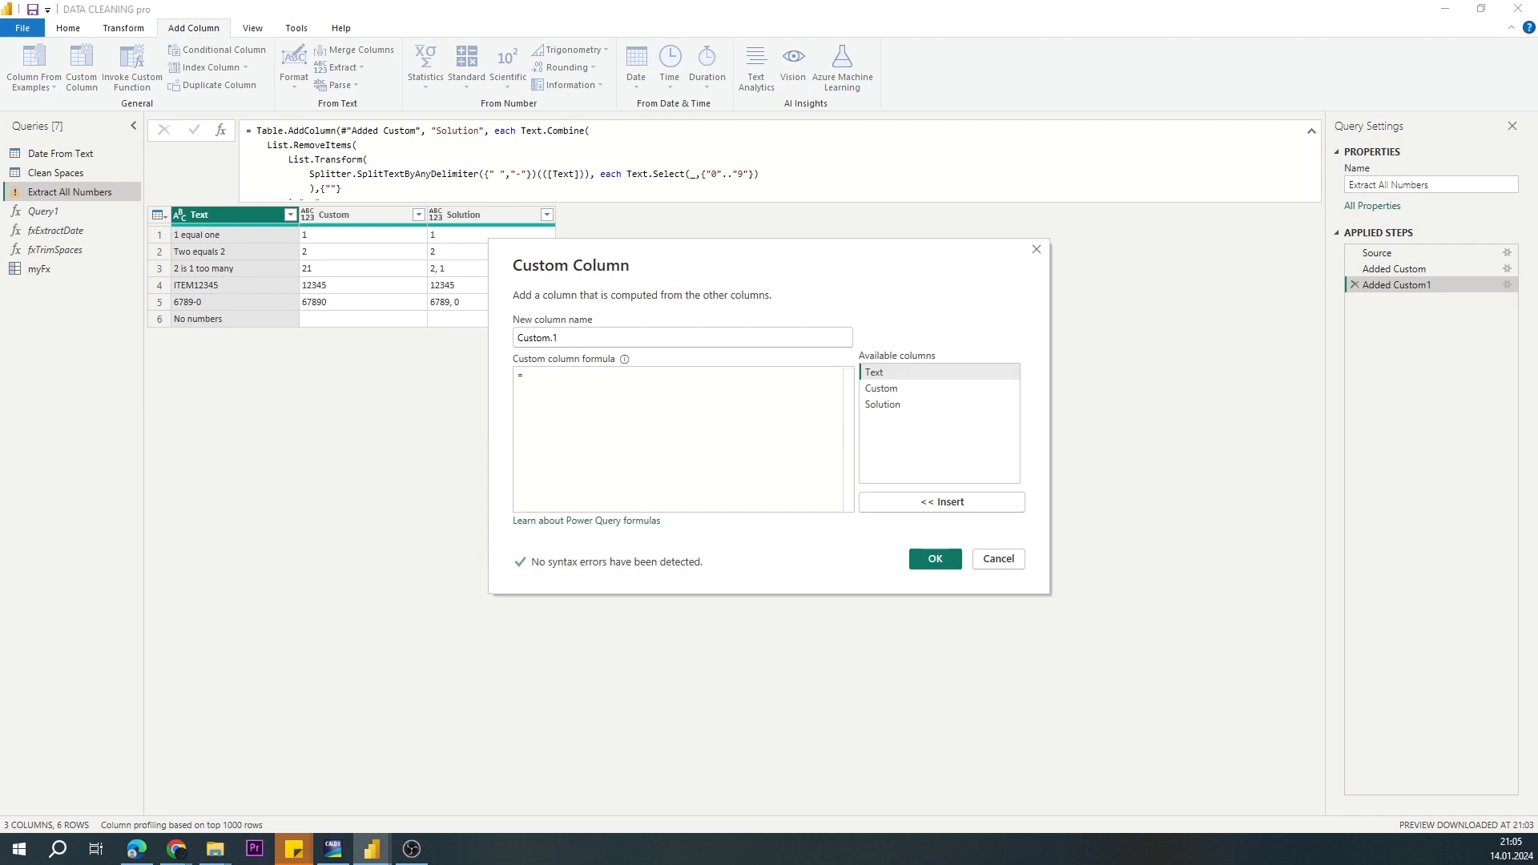
text(CF Record)
click(594, 382)
text(myFx)
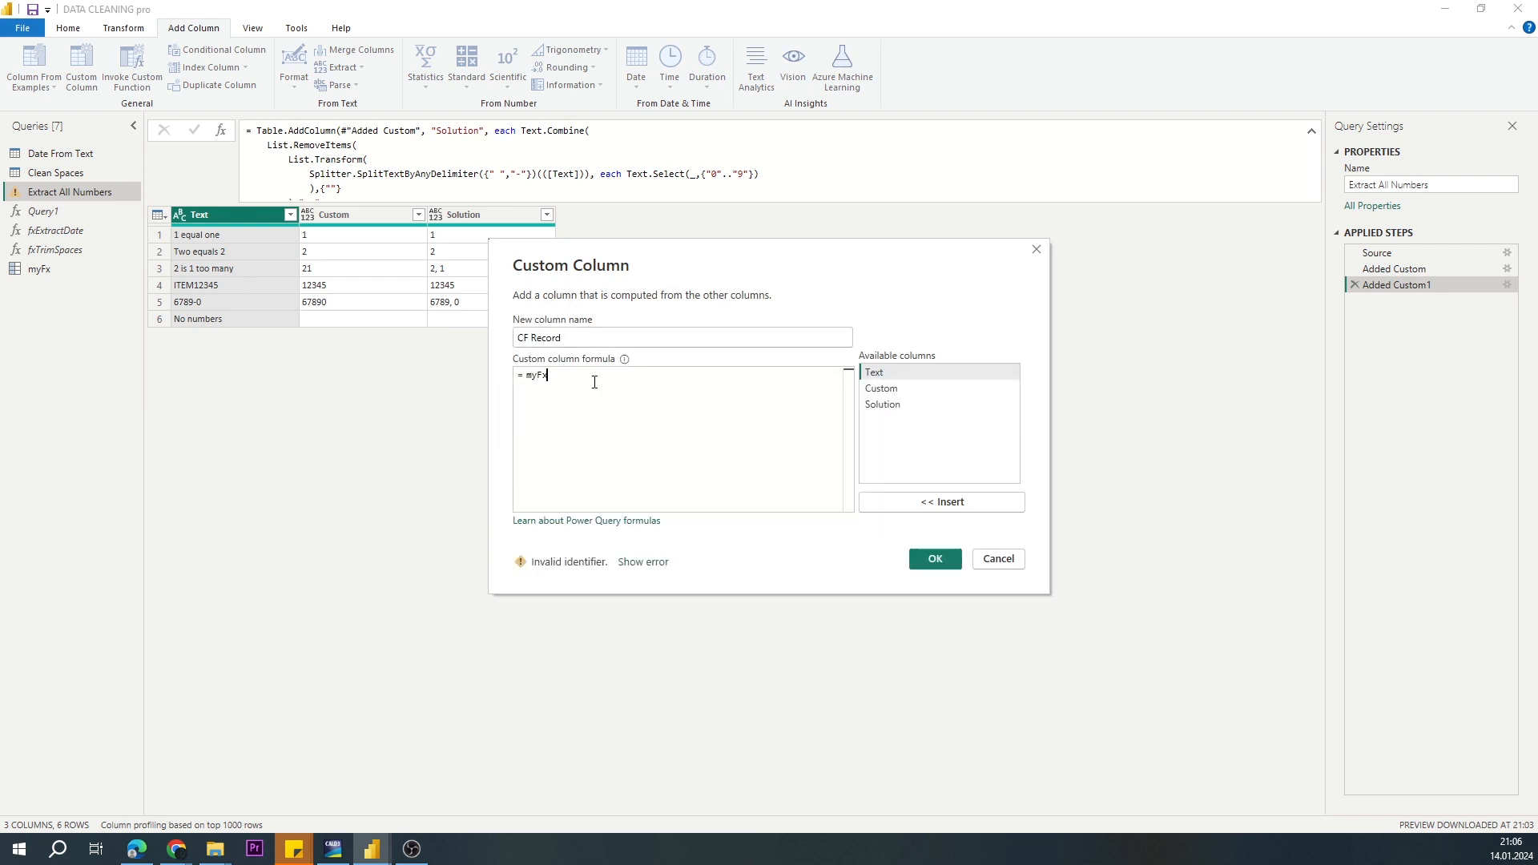
text([ExtractAllNumbers]())
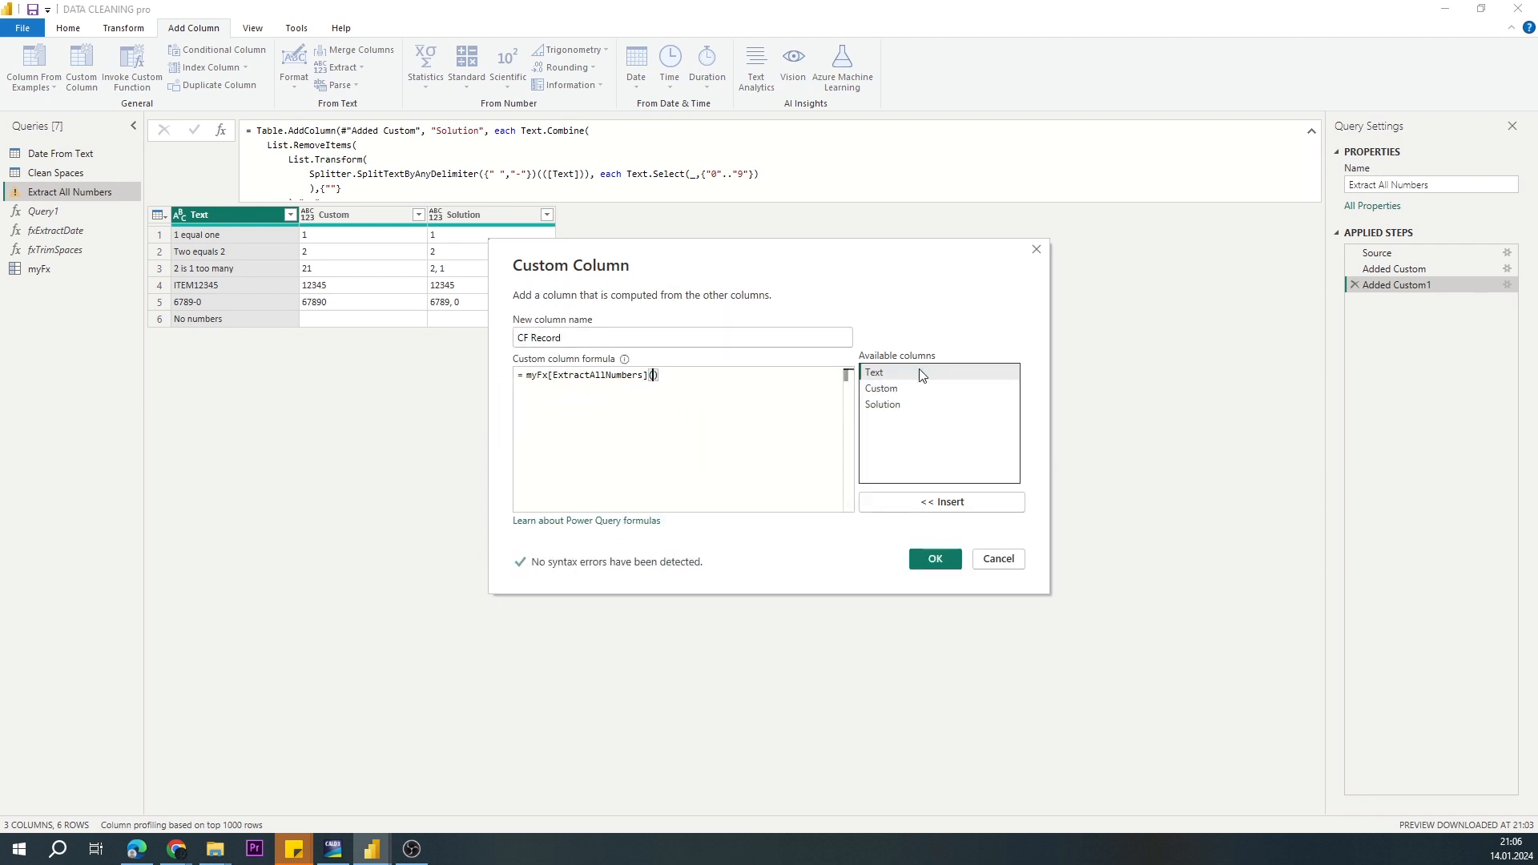
double_click(919, 372)
click(934, 559)
Step: Add type text as the column type in the CF Record step's formula
click(697, 132)
text(,type text)
key(Return)
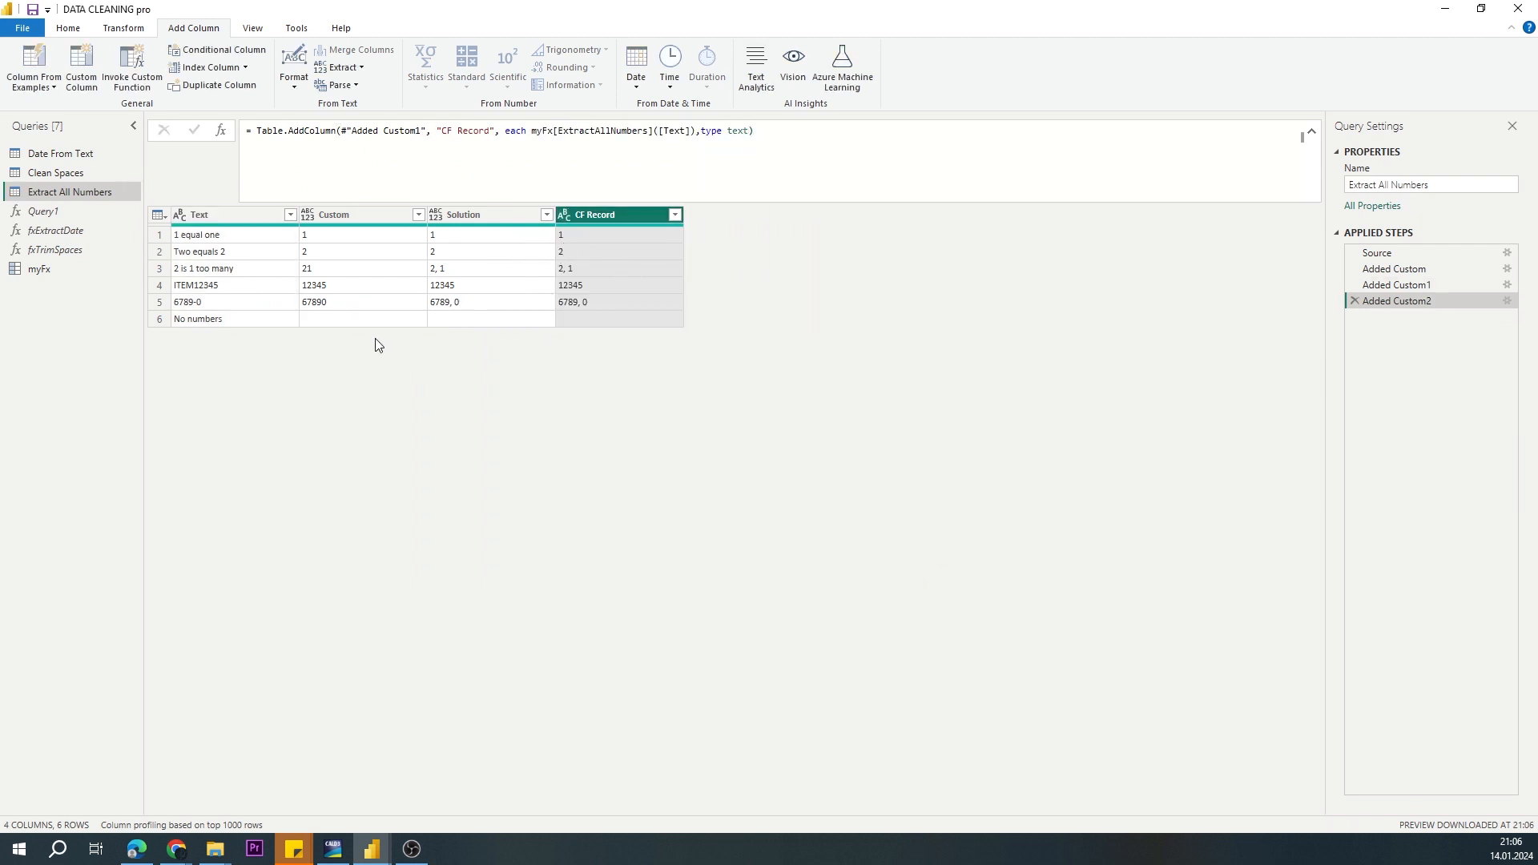
Step: Review the full code of the Date From Text and Clean Spaces queries, including the Text.Combine formula, without changing it
click(56, 153)
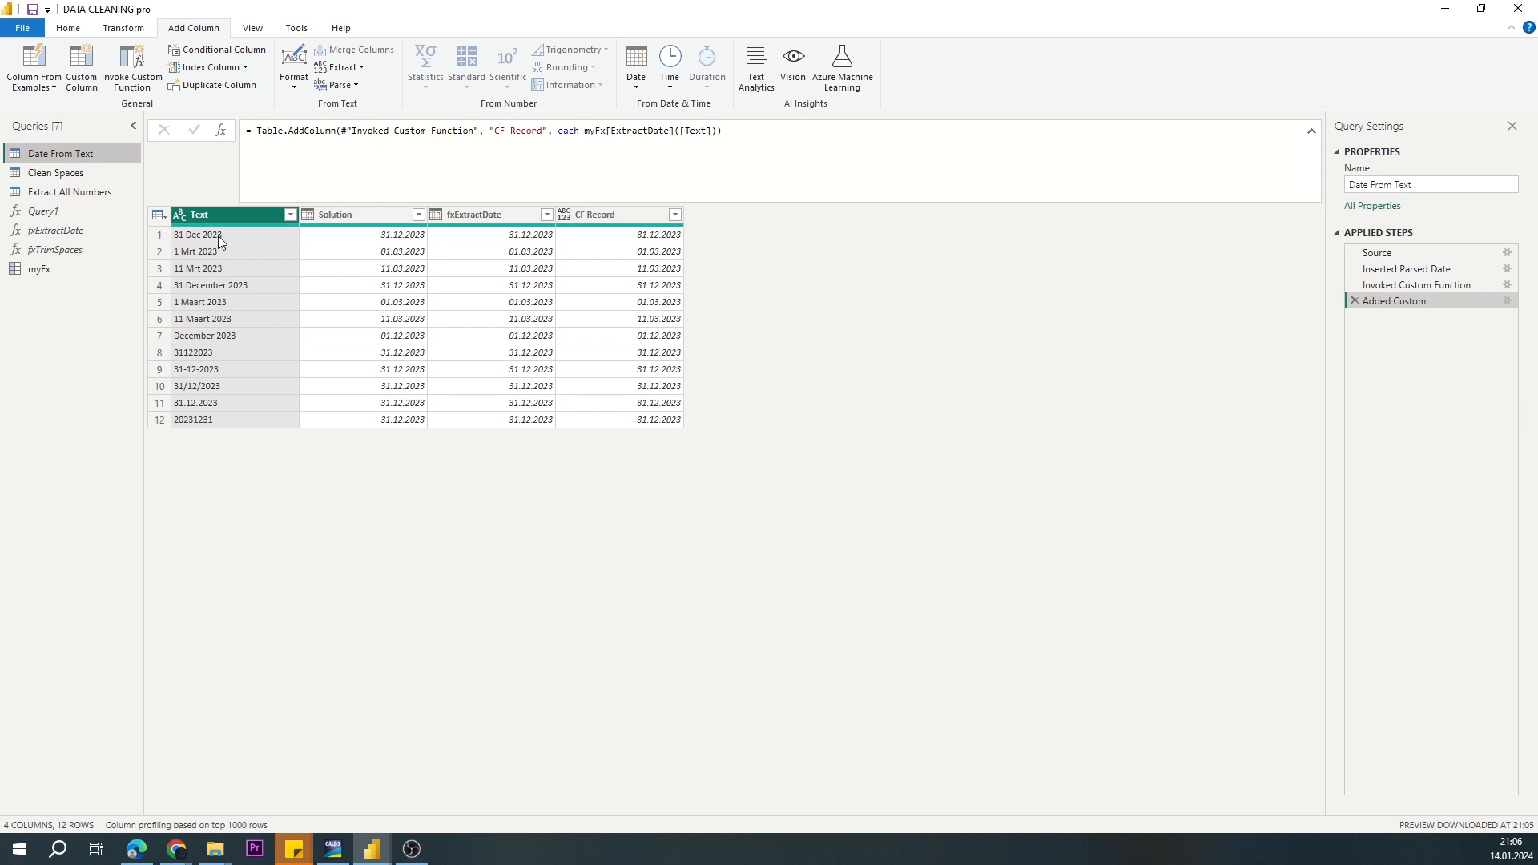
click(68, 28)
click(386, 67)
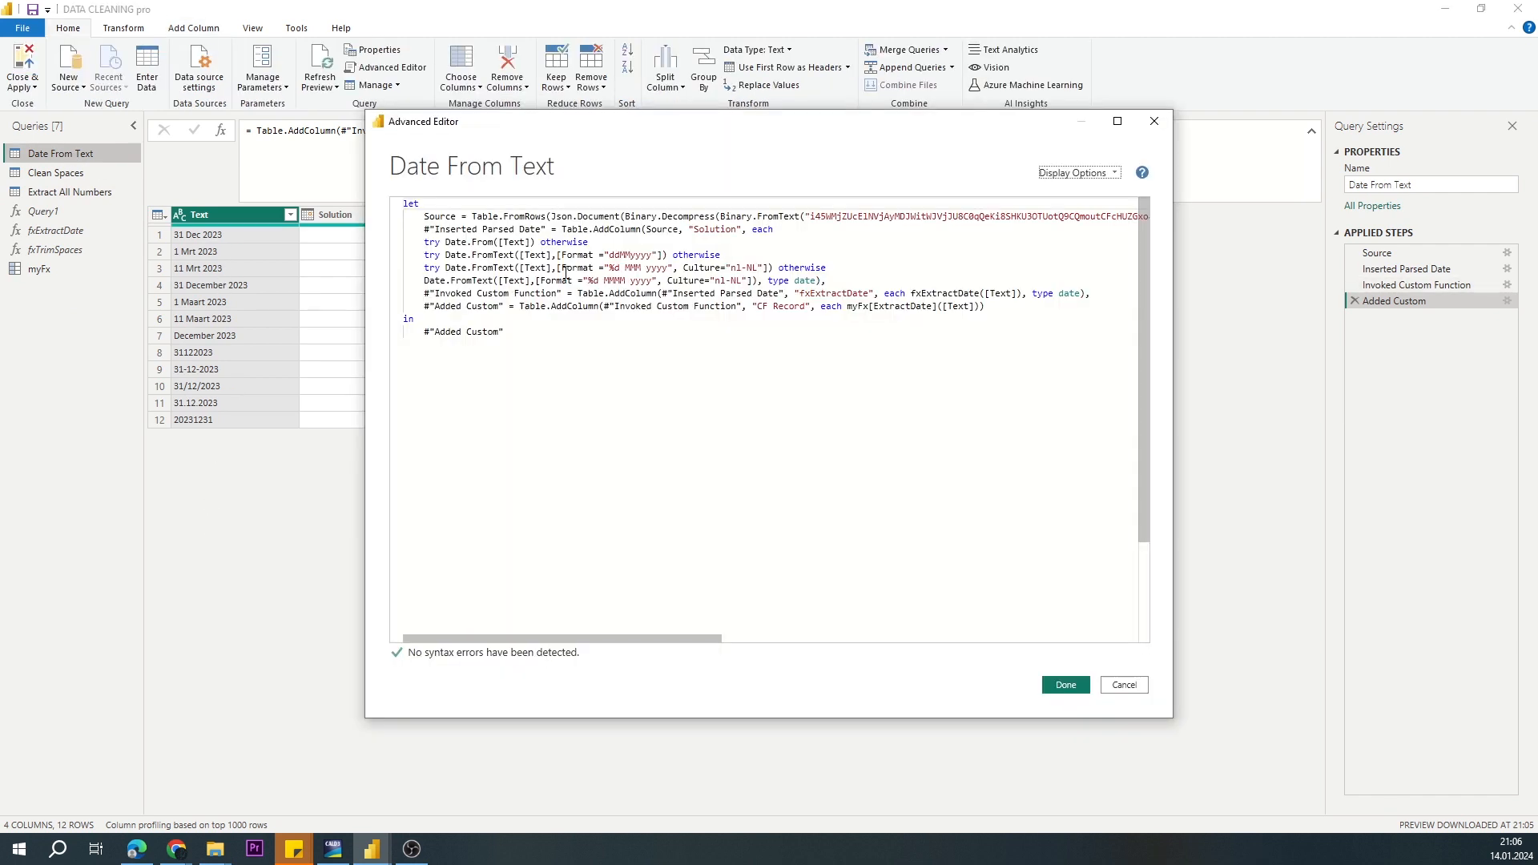
key(Escape)
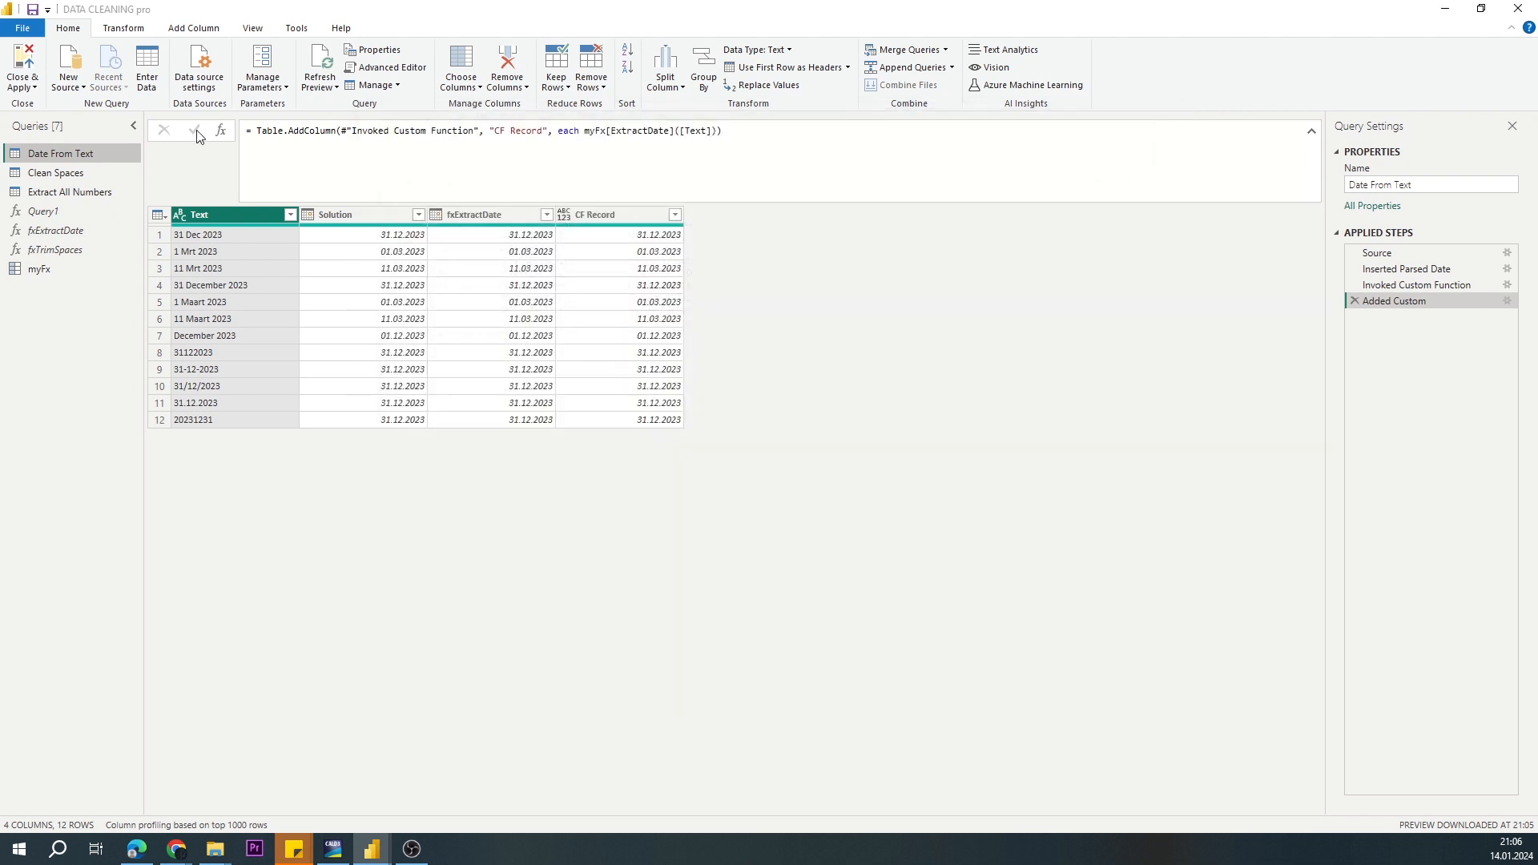
click(62, 191)
click(55, 174)
click(386, 71)
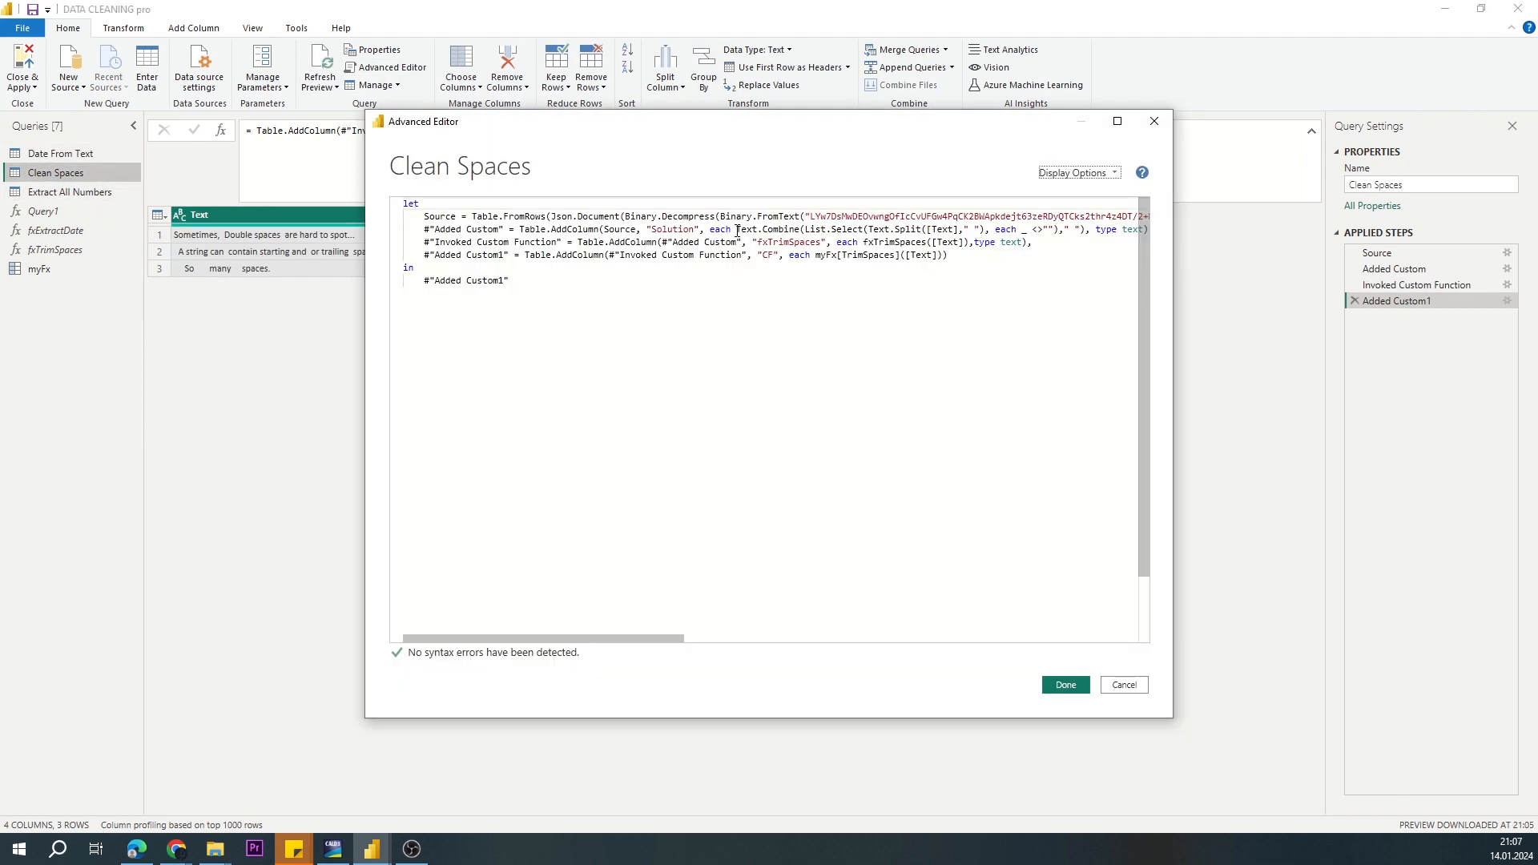
drag(737, 230, 1114, 230)
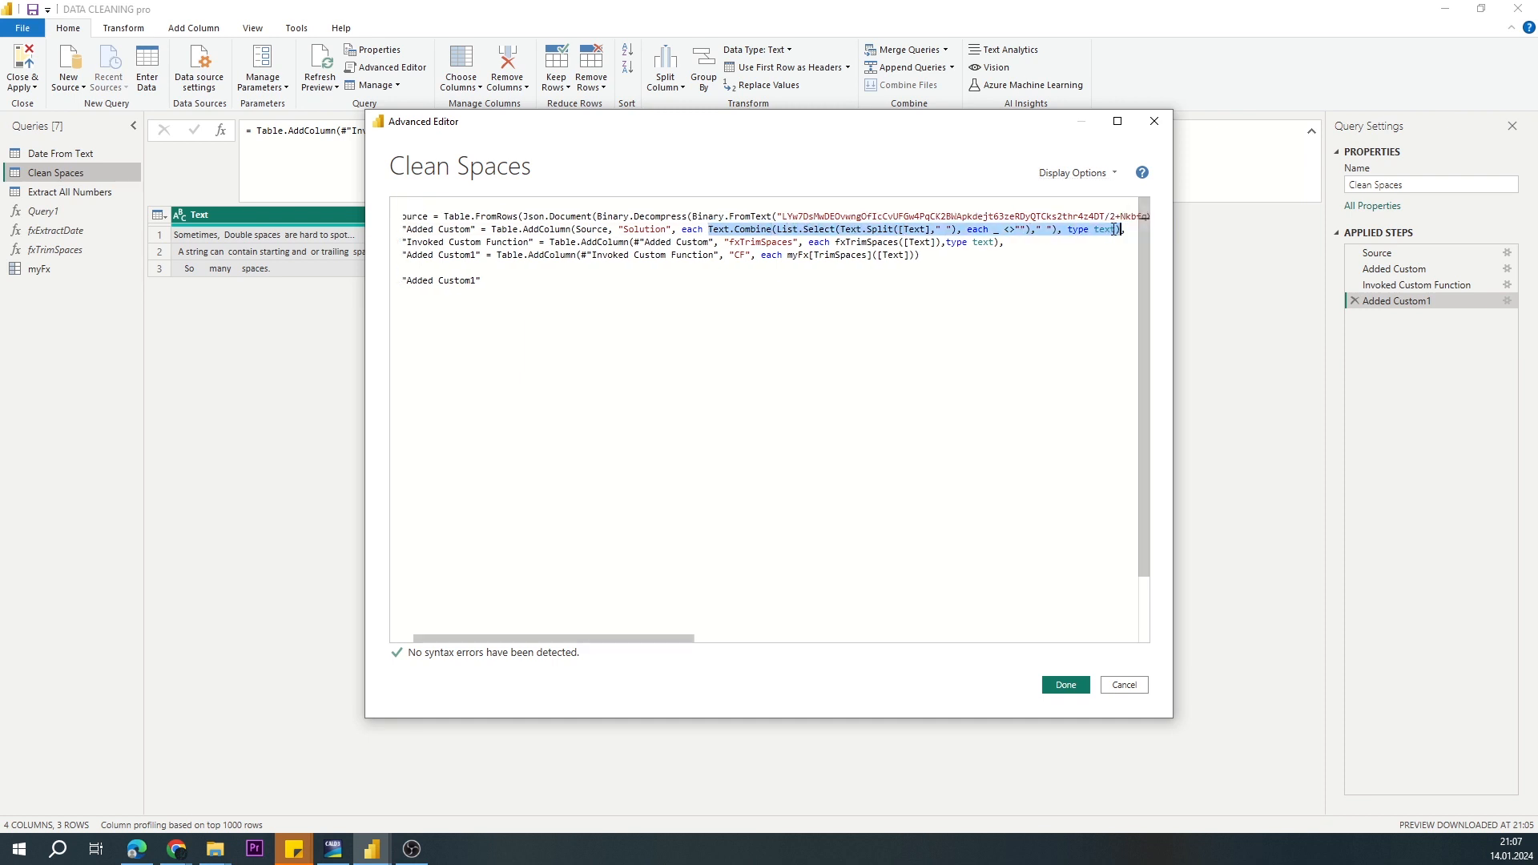
key(Escape)
Step: Examine the splitter, List.Transform and List.RemoveItems parts in the Extract All Numbers query's code
click(52, 195)
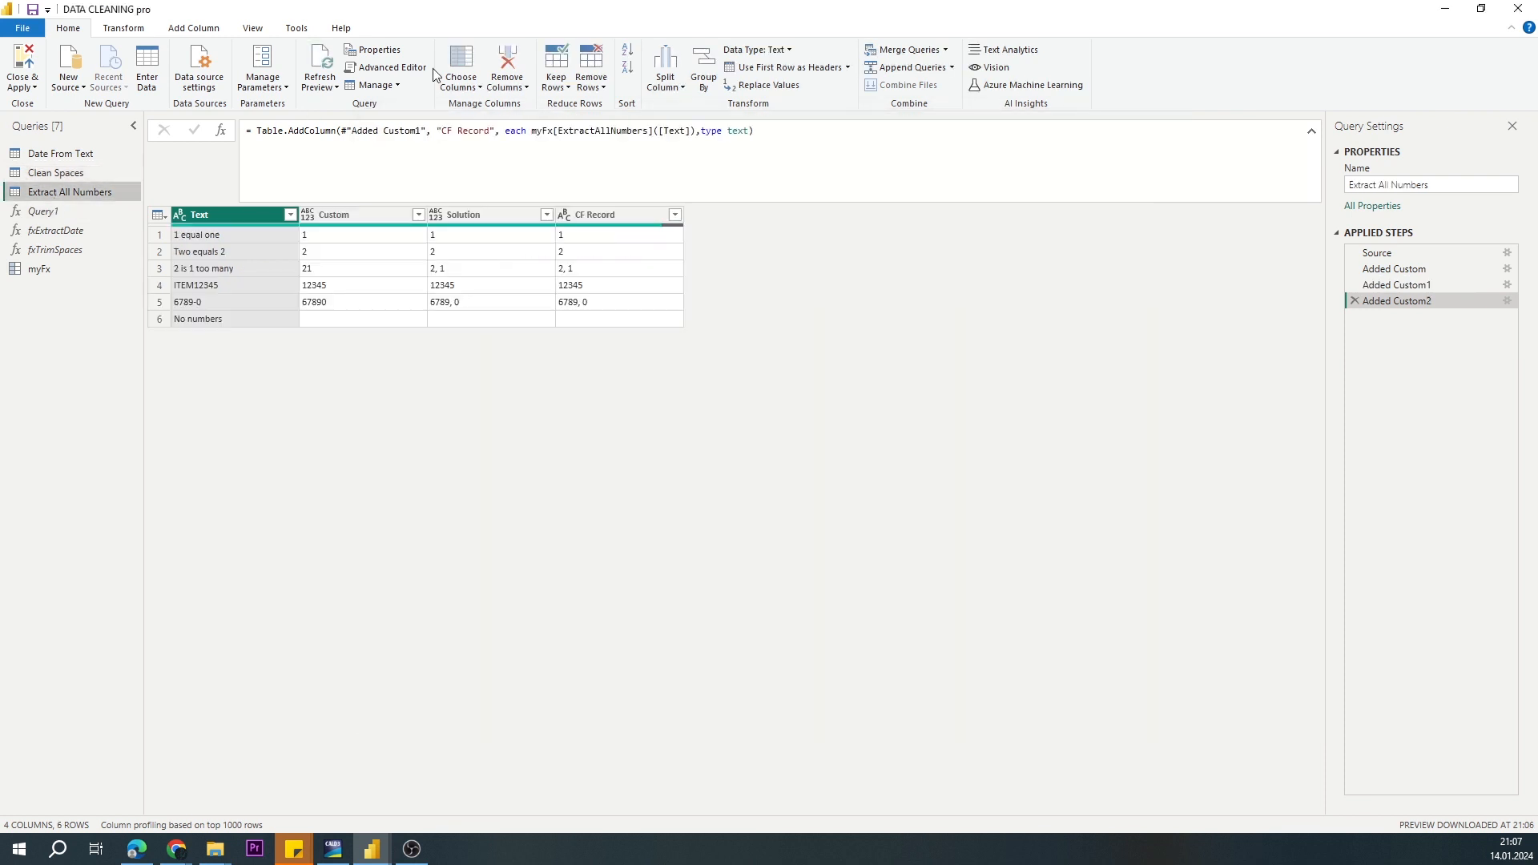
click(381, 68)
drag(258, 281, 443, 280)
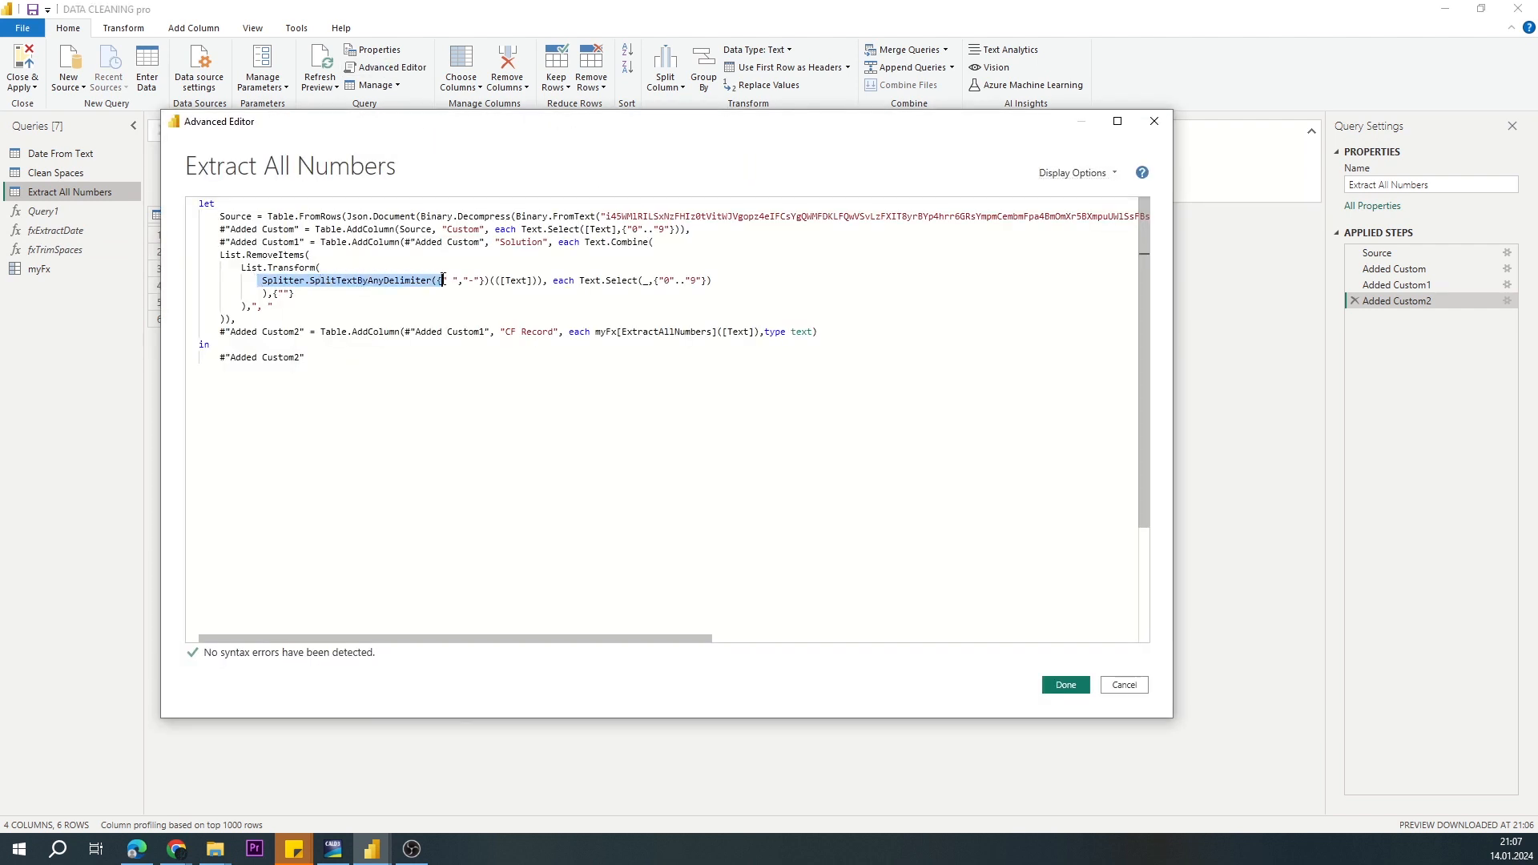
mouse_move(321, 267)
mouse_down()
mouse_move(230, 268)
mouse_move(314, 254)
mouse_up()
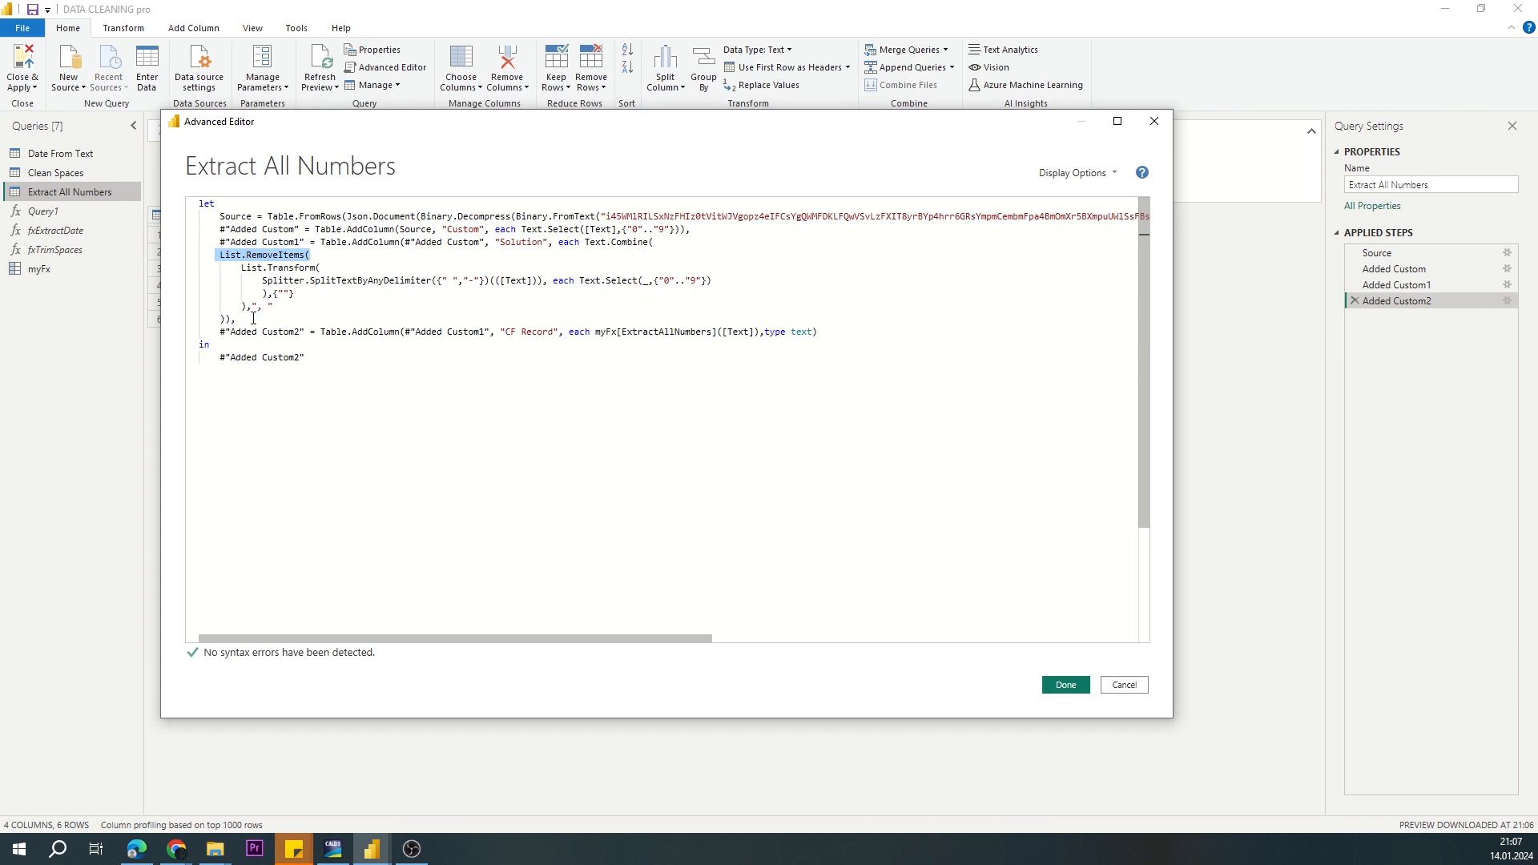
click(1154, 121)
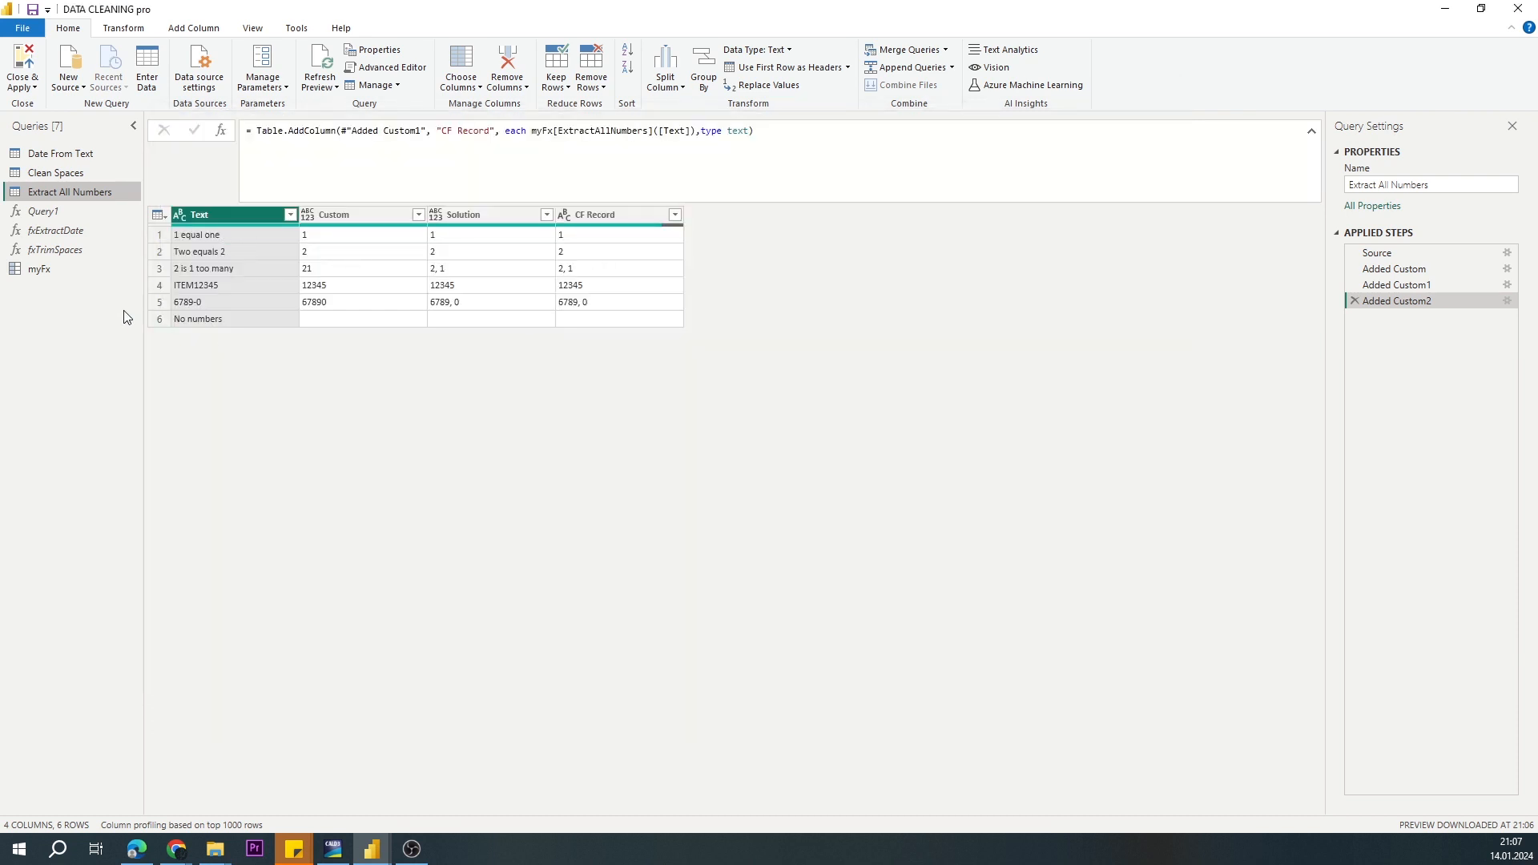
Step: Review the ExtractDate, TrimSpaces and ExtractAllNumbers definitions in the myFx record's code and close the code editor
click(41, 273)
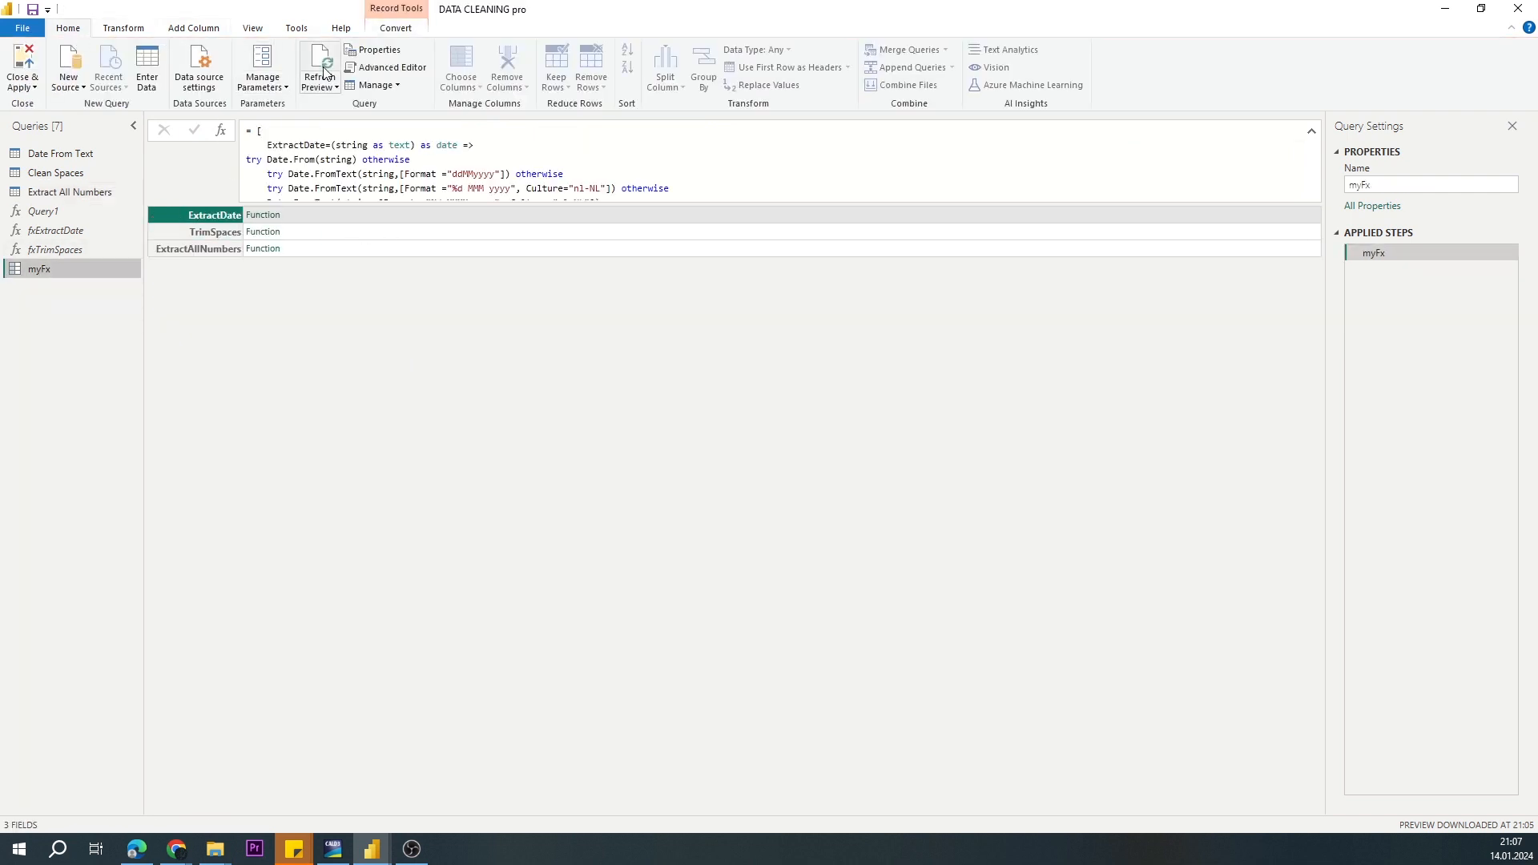
click(386, 67)
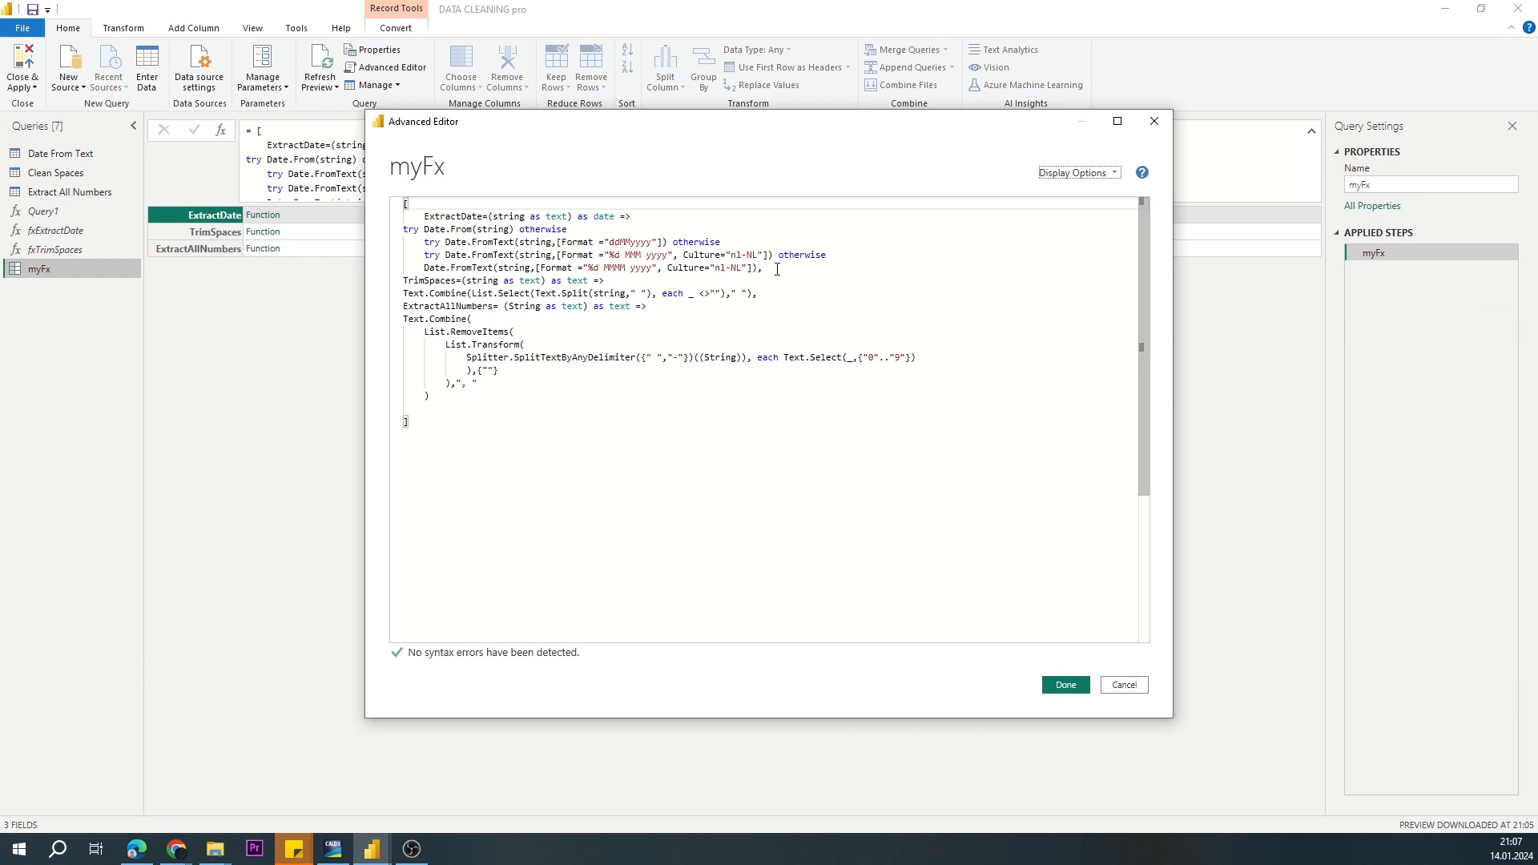
drag(777, 269, 413, 216)
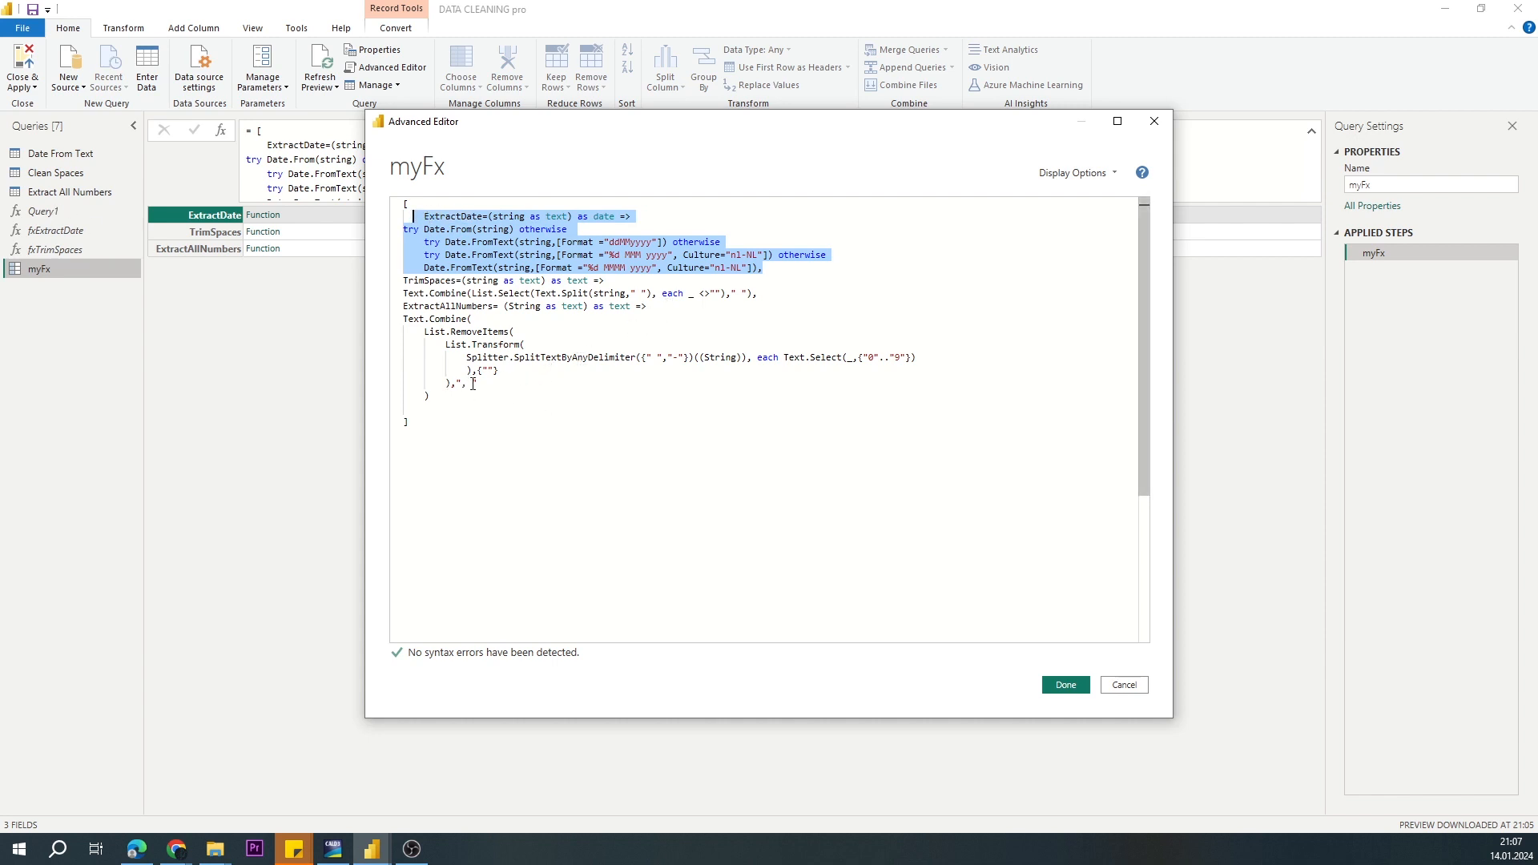
drag(441, 402, 403, 217)
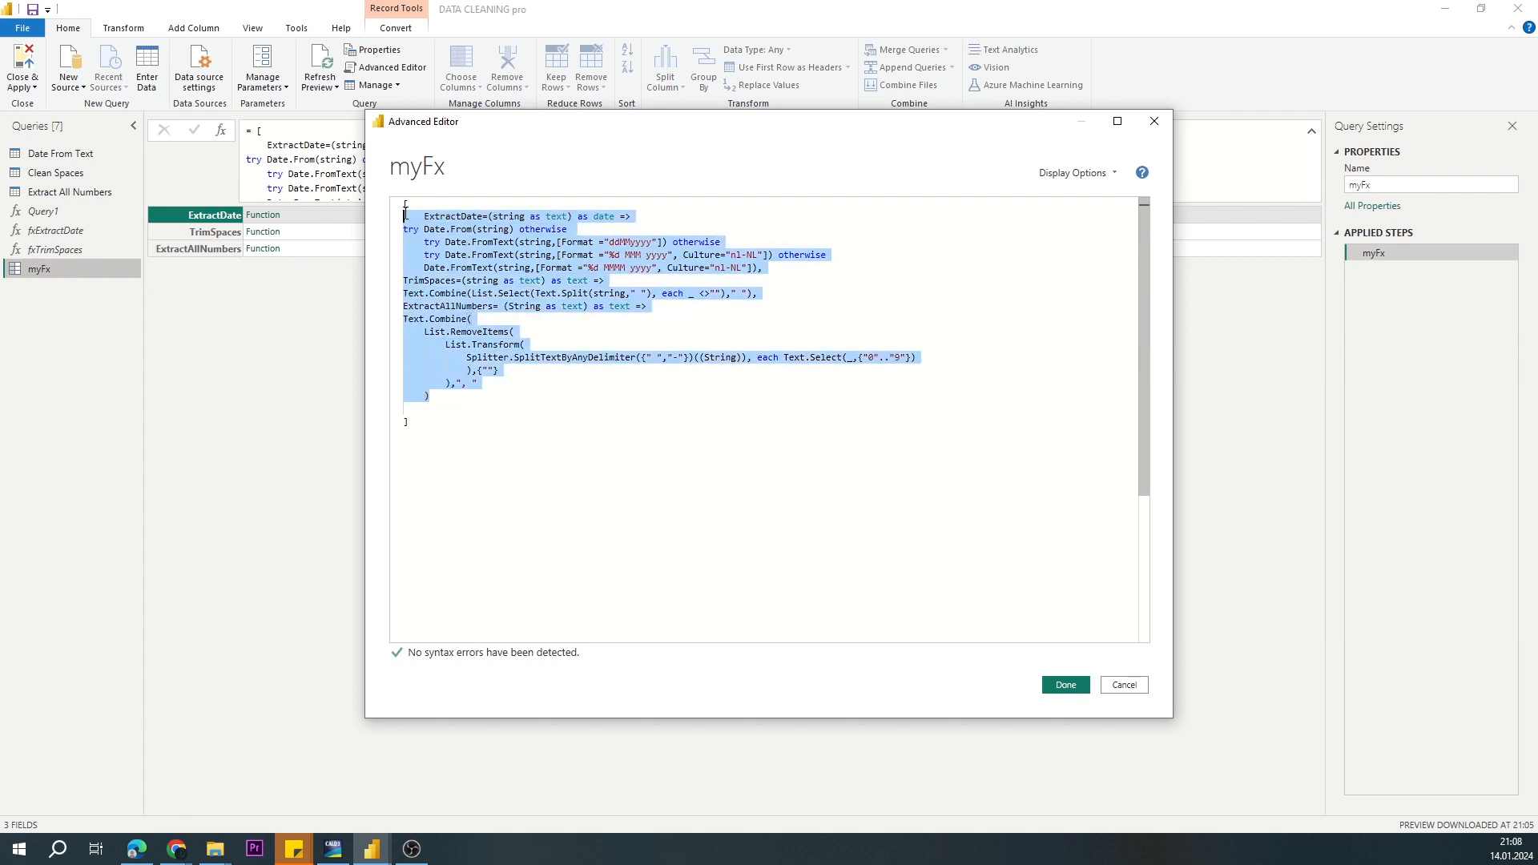
click(1066, 684)
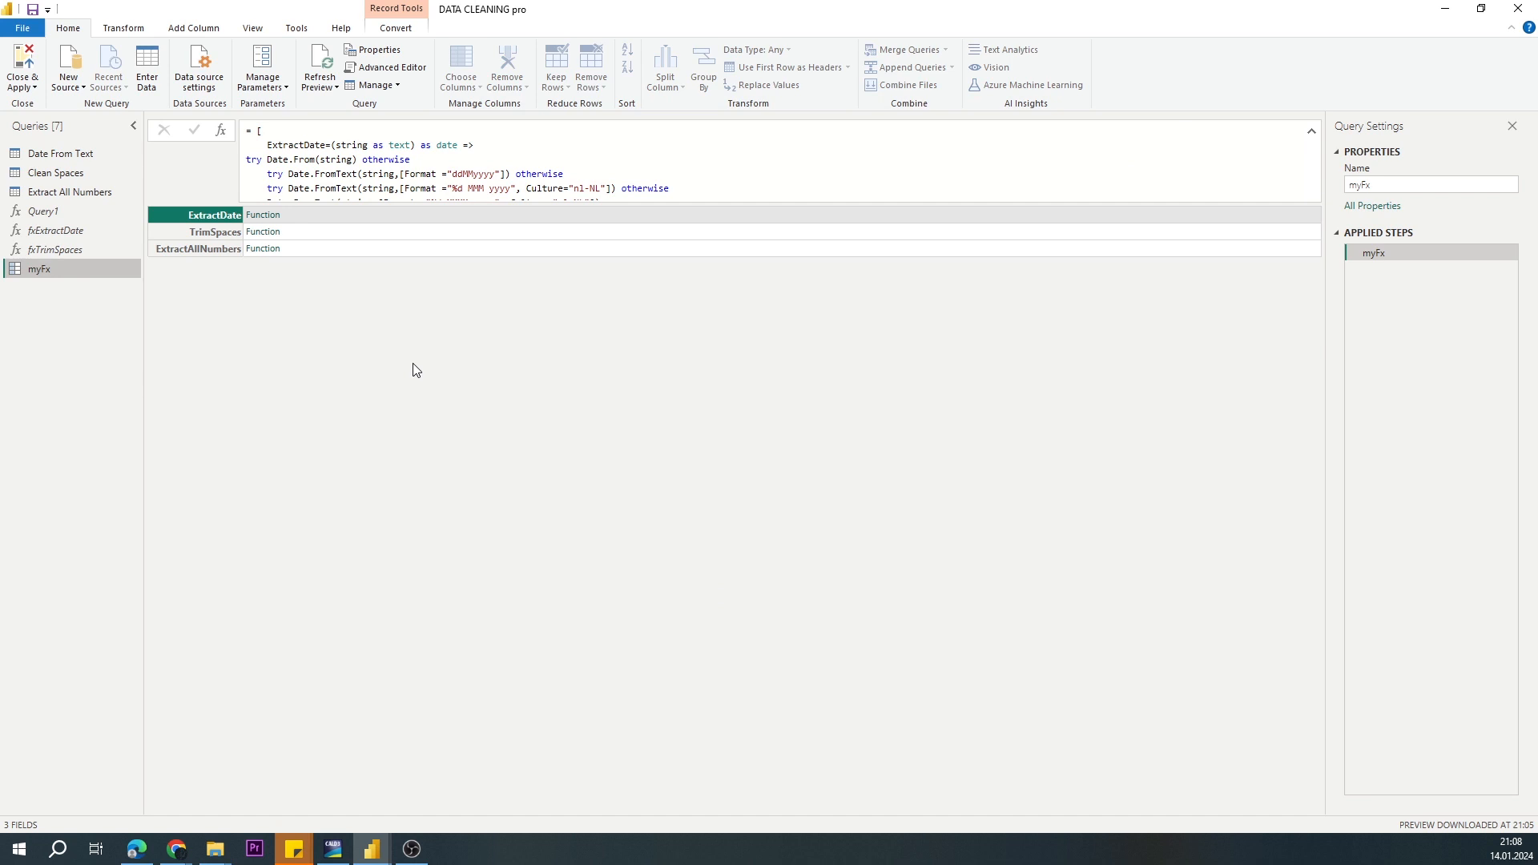